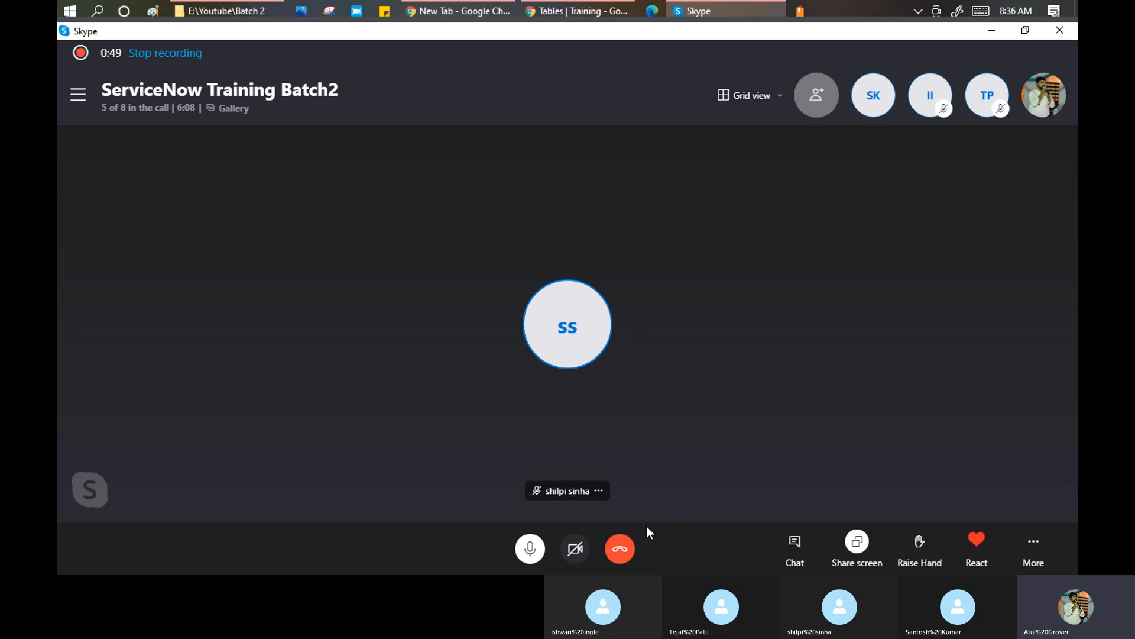
Step: Switch to the ServiceNow Tables list in Chrome and highlight a custom table's name with the u_ prefix
left_click(604, 10)
left_click(598, 71)
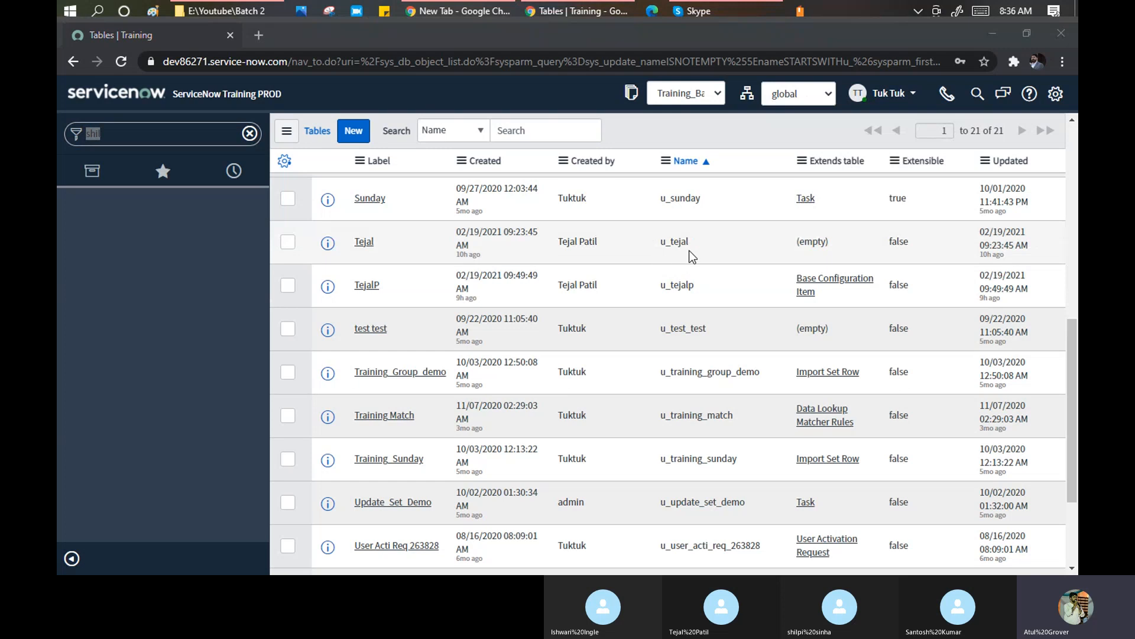
left_click_drag(690, 243, 668, 239)
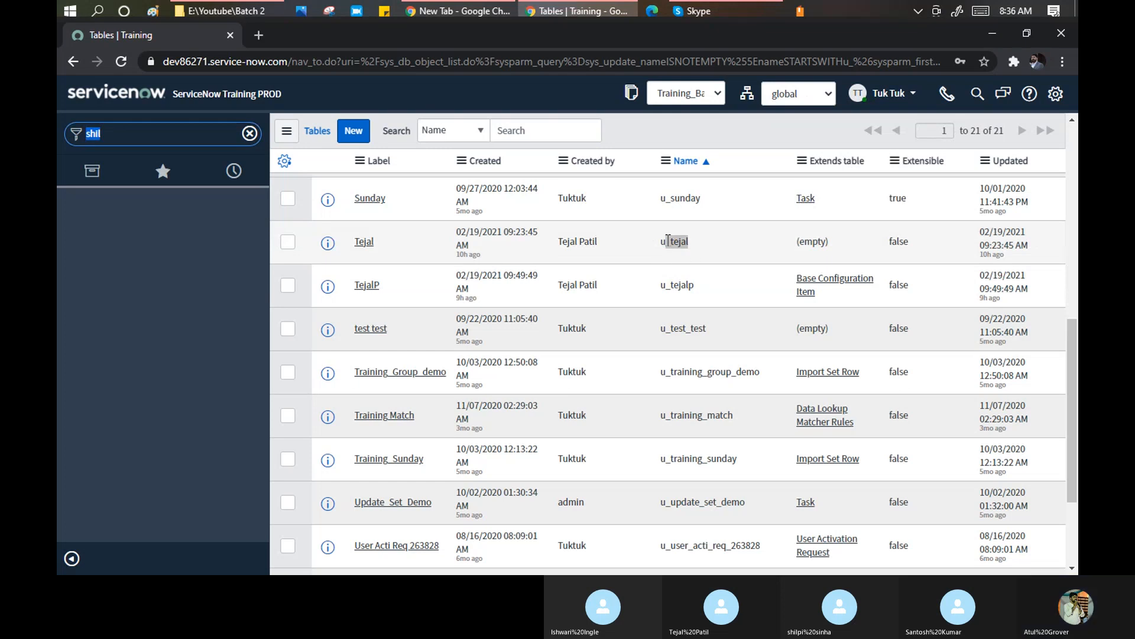
double_click(668, 240)
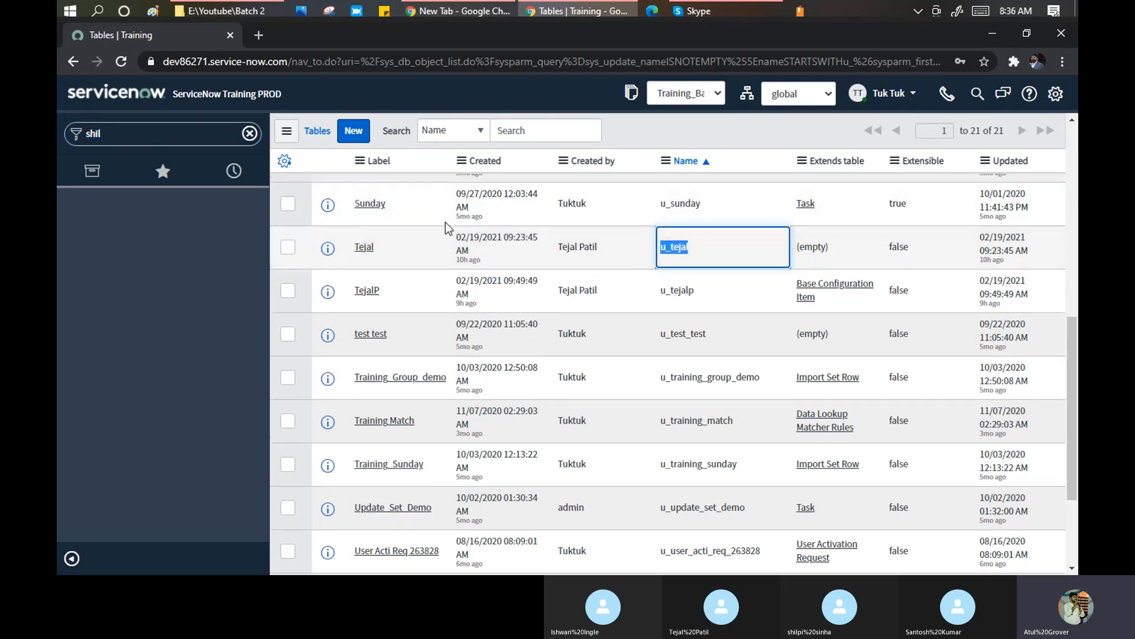
Step: Remove the u_ filter from the Name column of the tables list
scroll(446, 222, "up", 8)
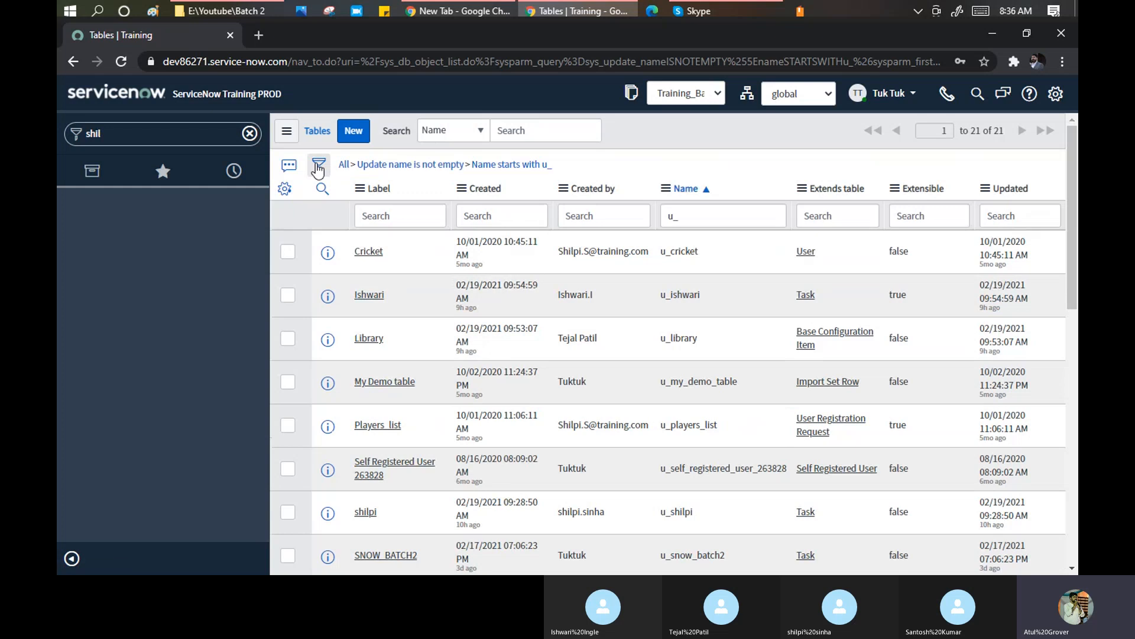
left_click(686, 216)
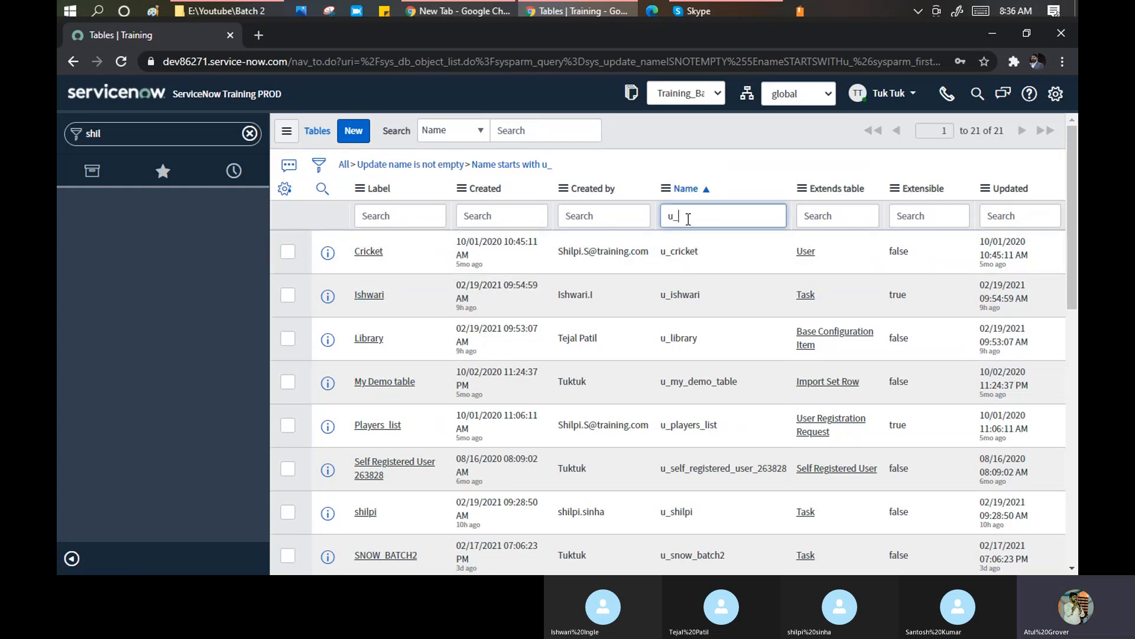
key("BackSpace")
key("BackSpace")
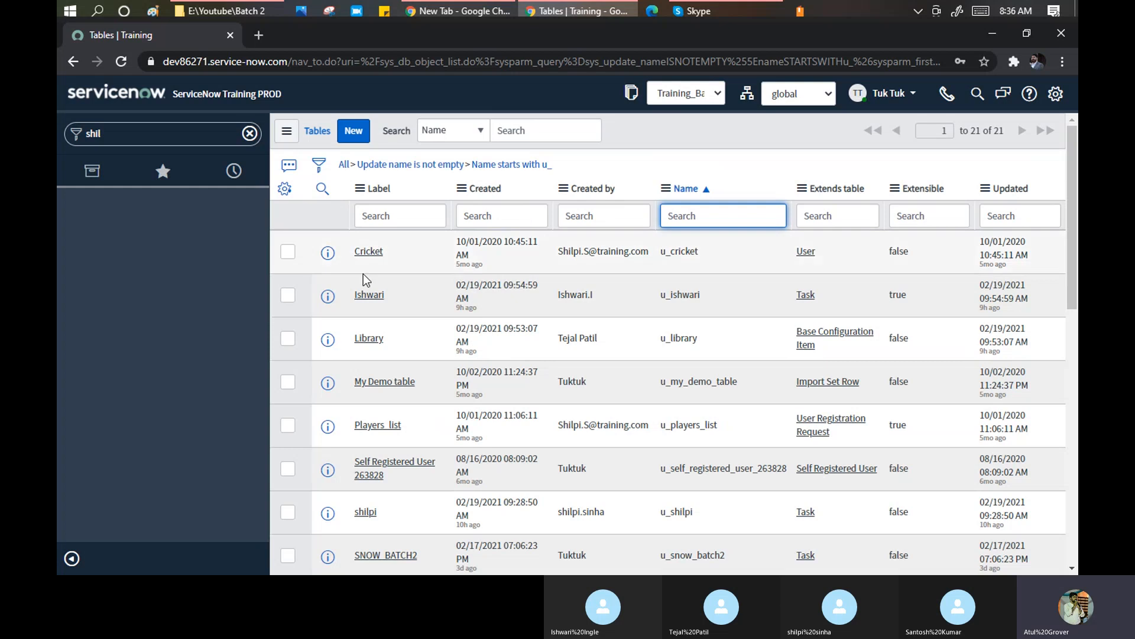
Step: Filter the application navigator by "tables" and open the Tables module under System Definition
left_click(113, 134)
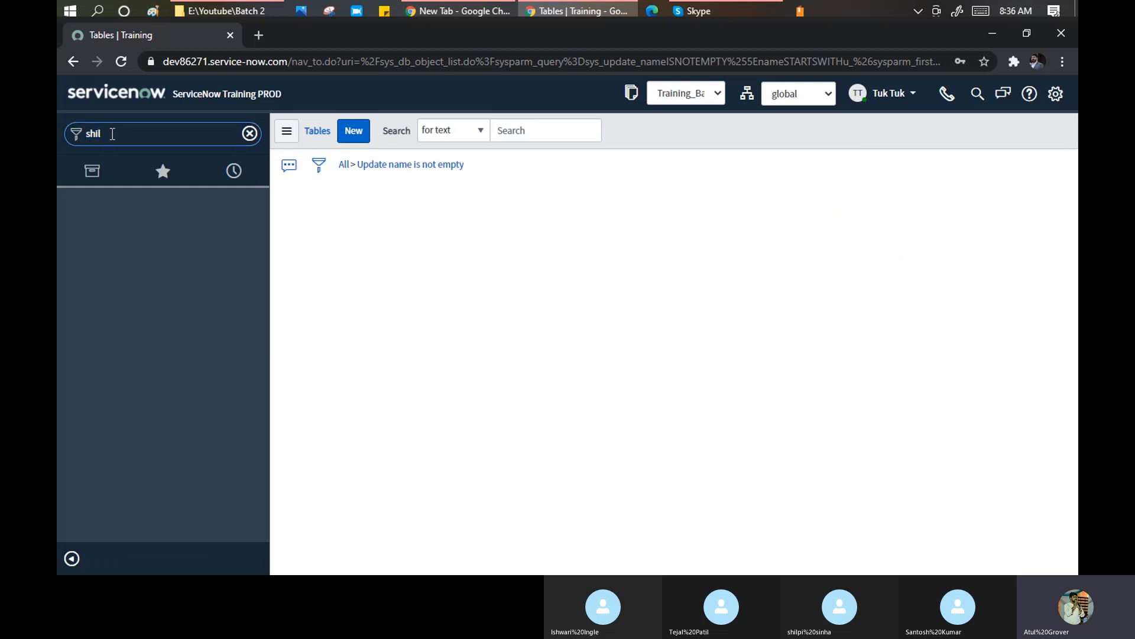
type("tab")
type("les")
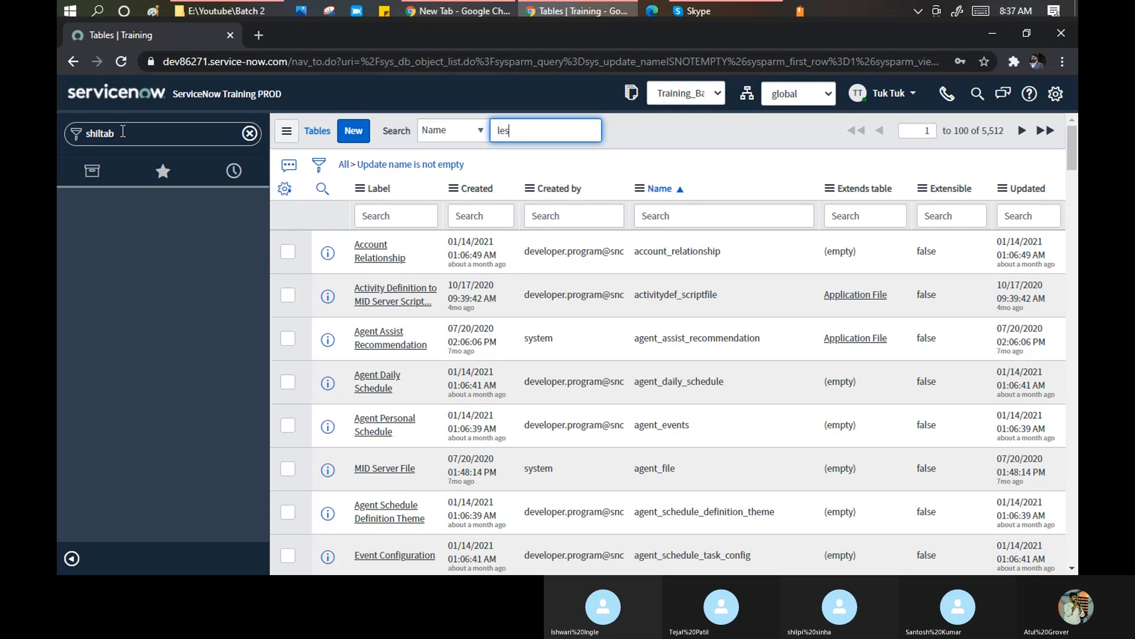
left_click(123, 131)
type("ta")
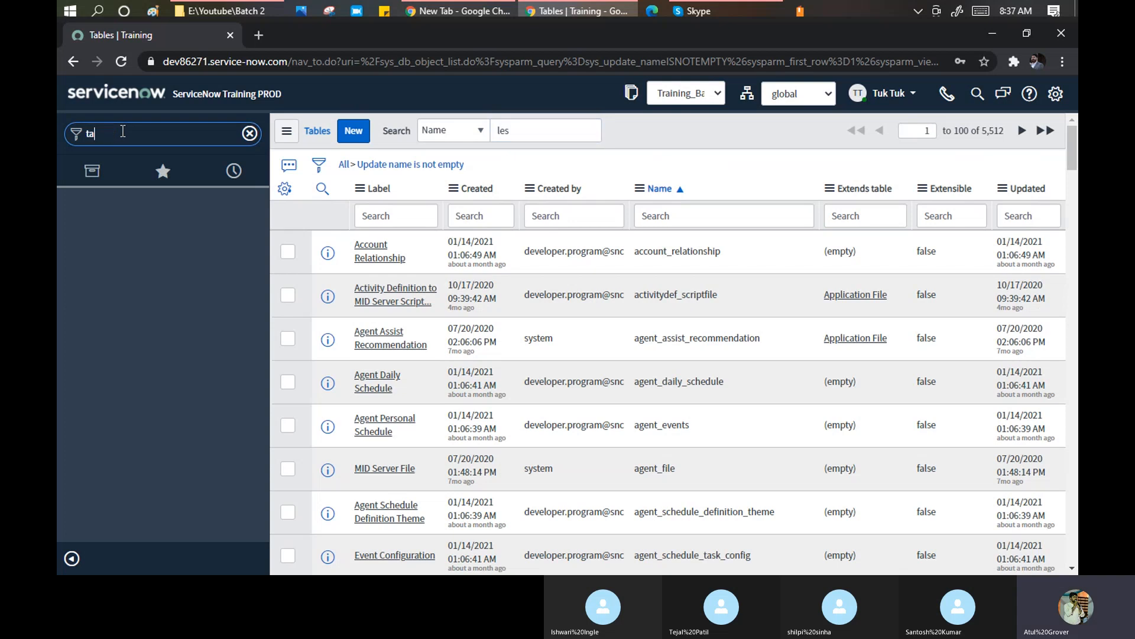
type("bles")
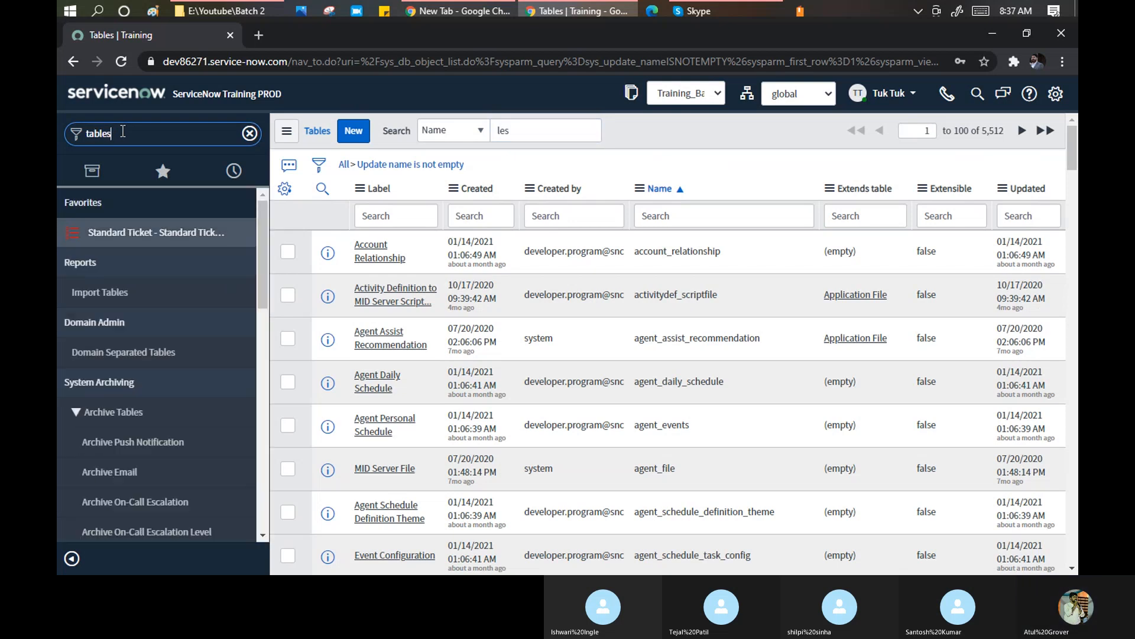
scroll(139, 323, "down", 8)
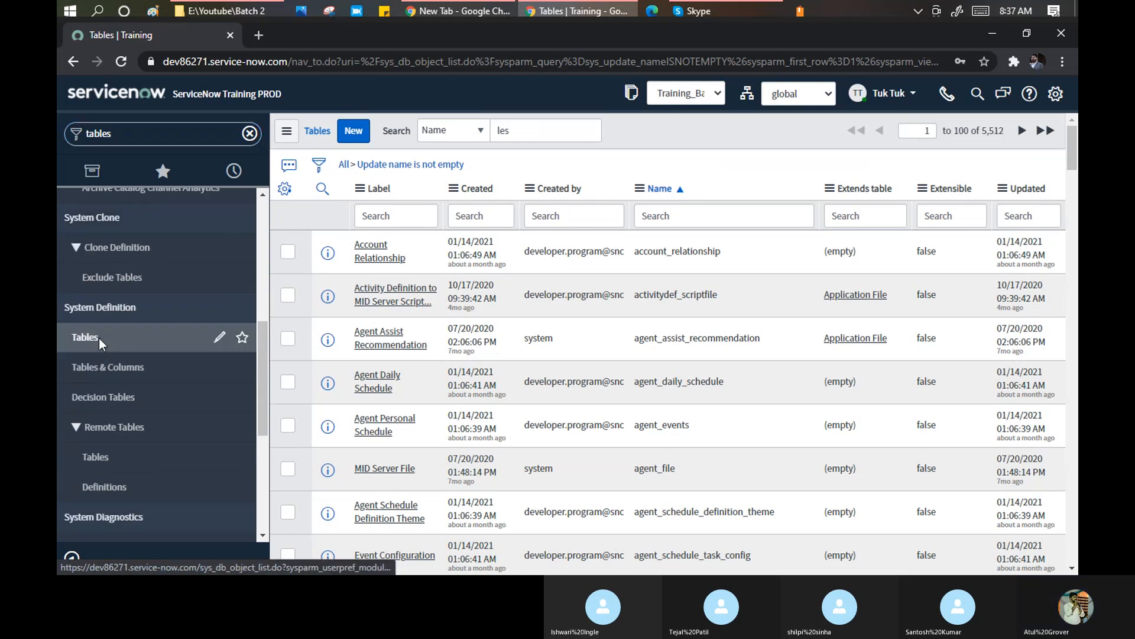
left_click(100, 342)
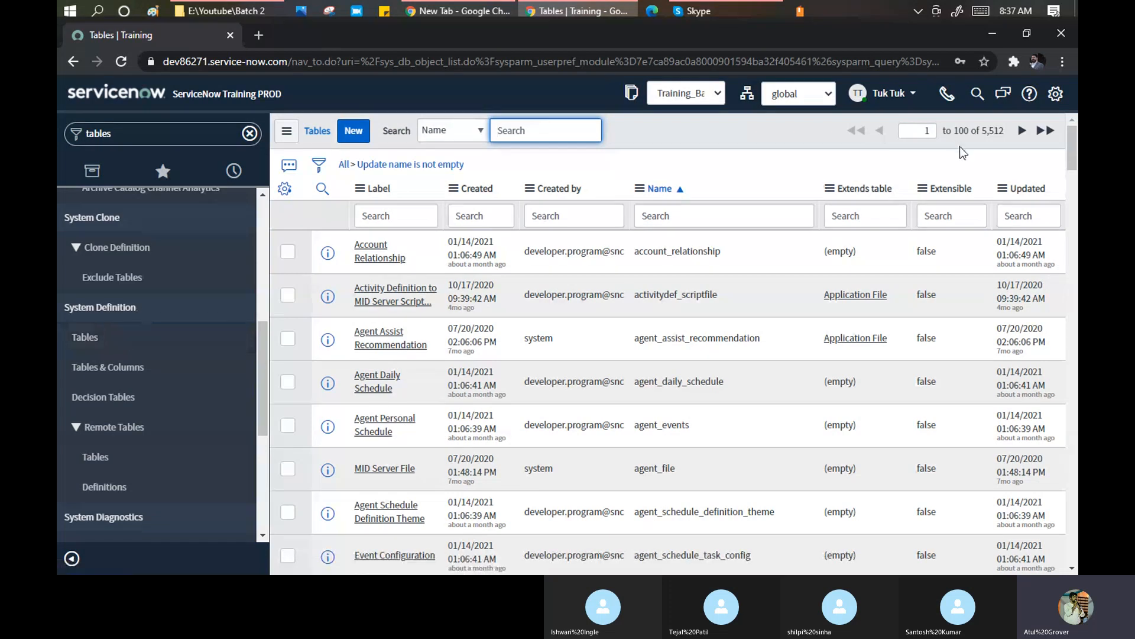
Step: Highlight the total record count of the tables list and set the list search field to Label
left_click_drag(1006, 130, 983, 130)
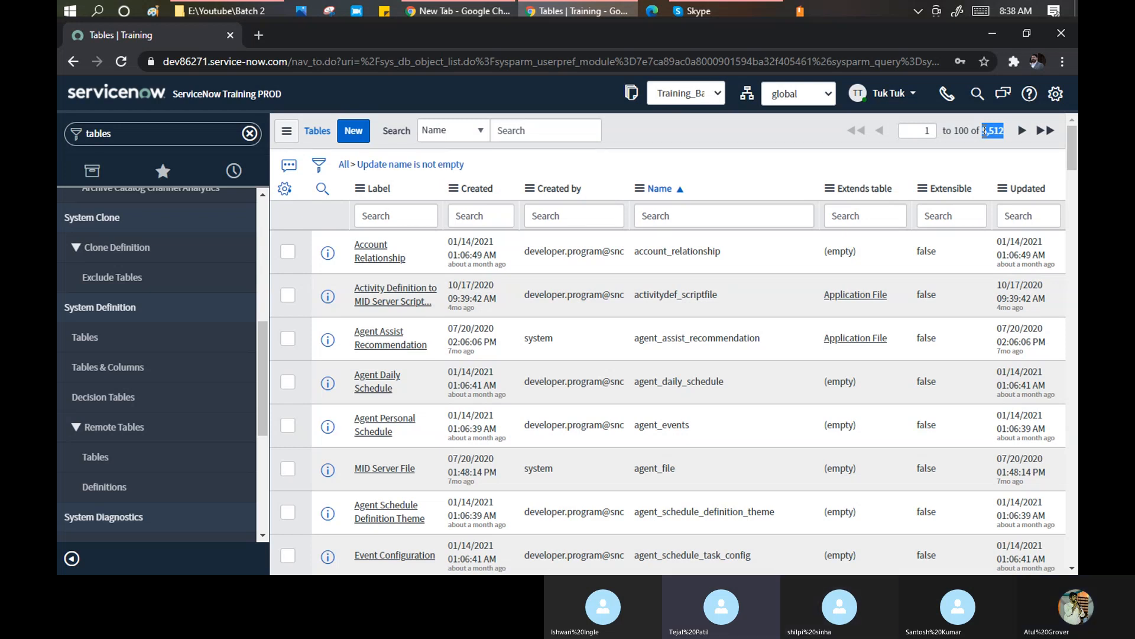
left_click(530, 130)
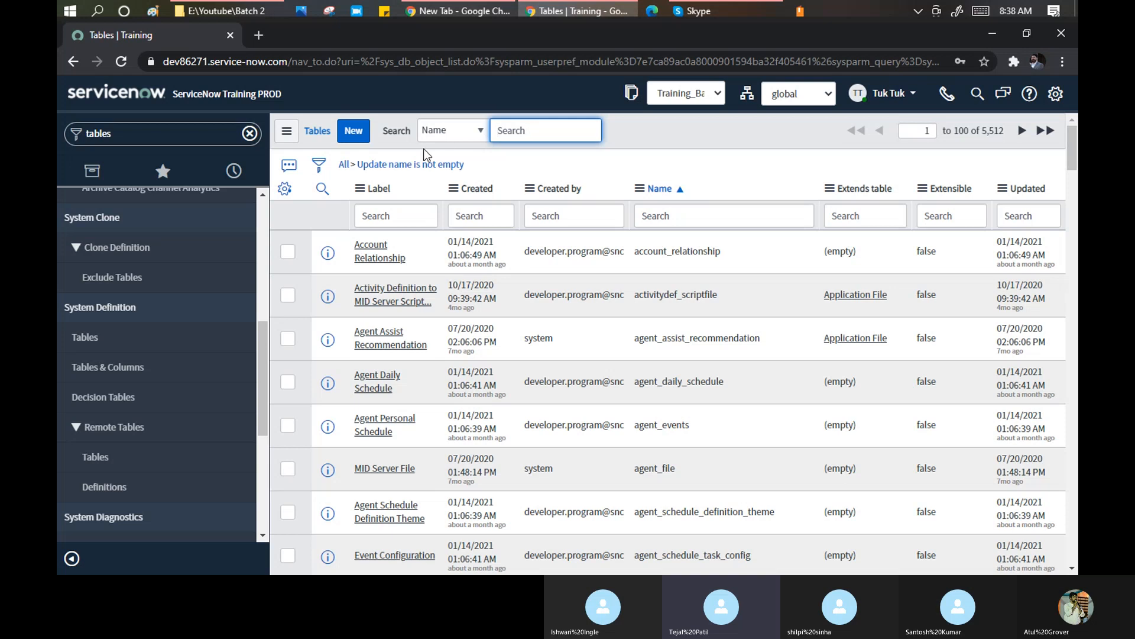
left_click(482, 131)
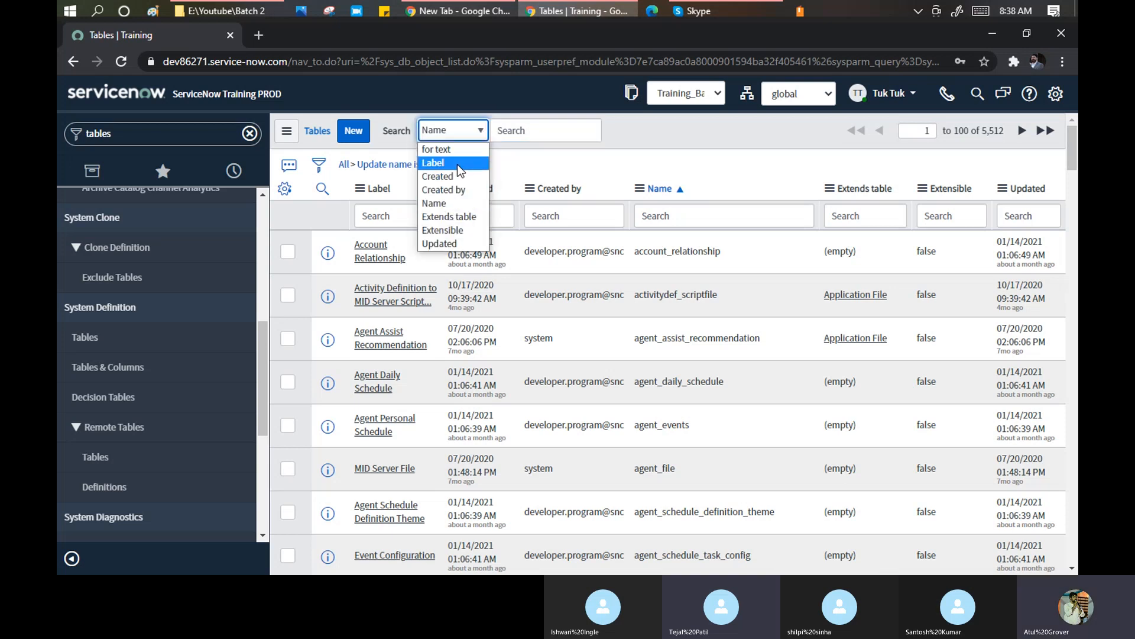
left_click(465, 162)
left_click(524, 130)
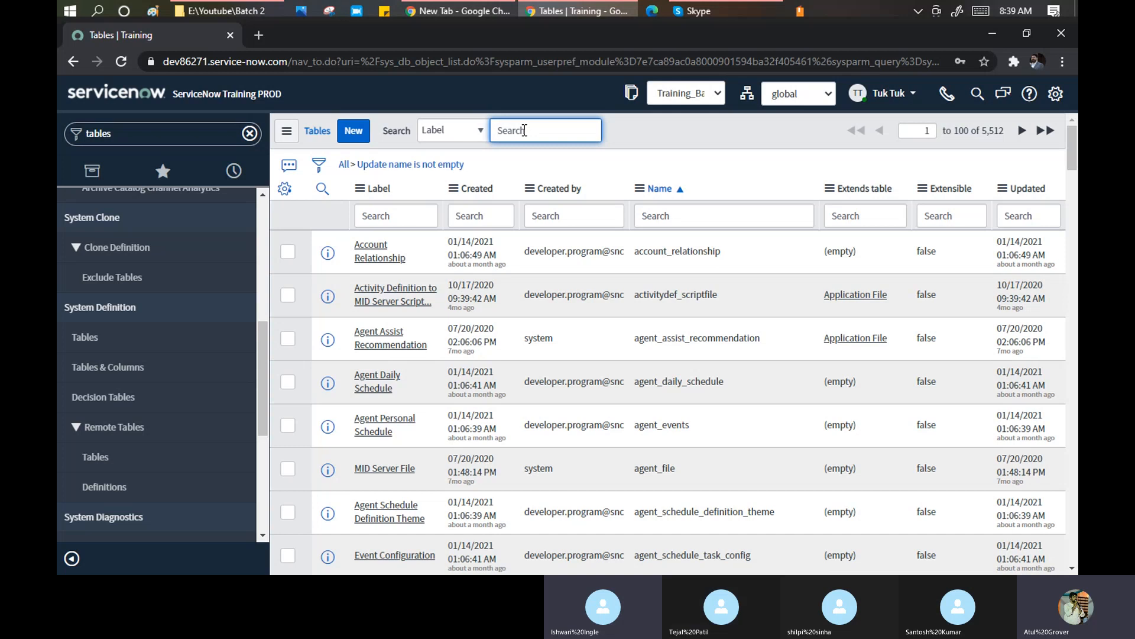
Step: Filter the tables list by u_ in the Name column and review the matching custom tables
left_click(694, 223)
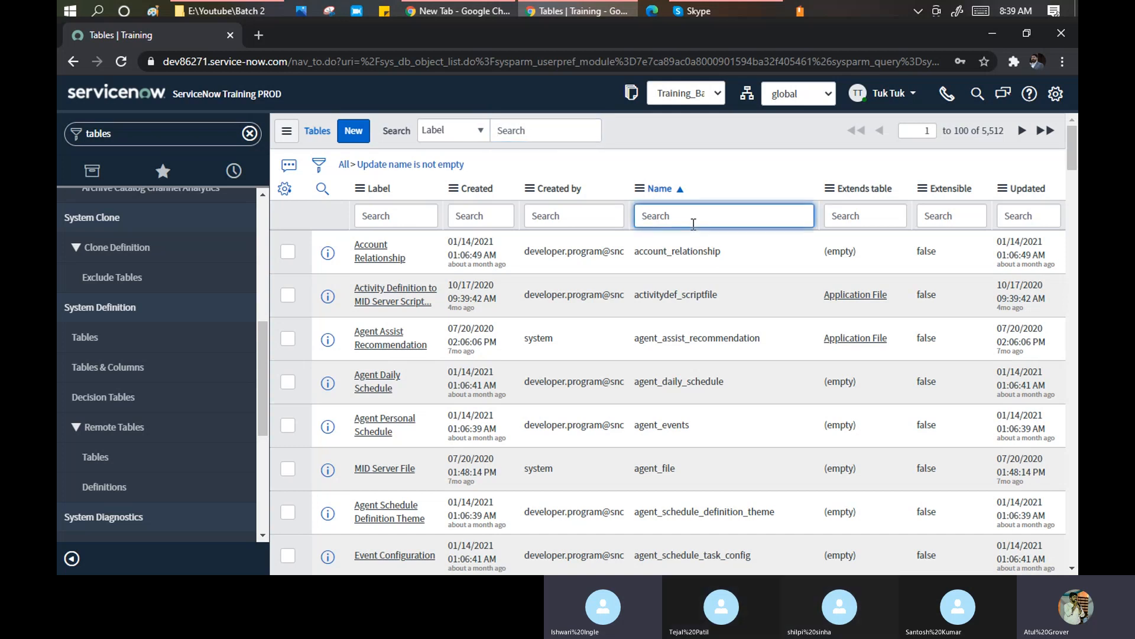
type("u_")
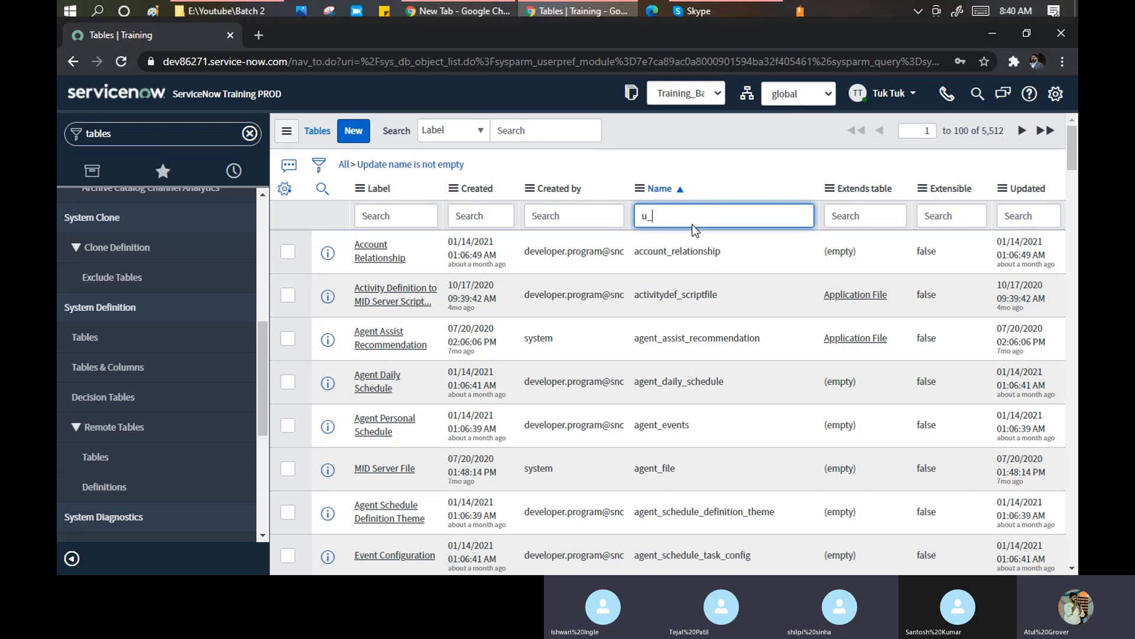
key("Return")
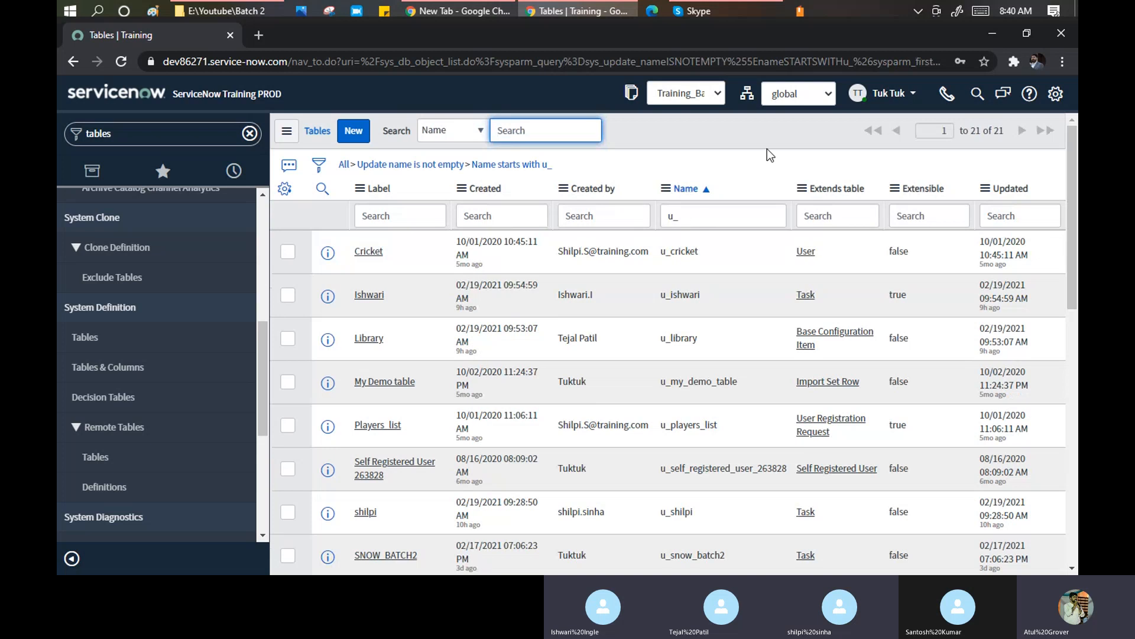
left_click_drag(1005, 133, 968, 130)
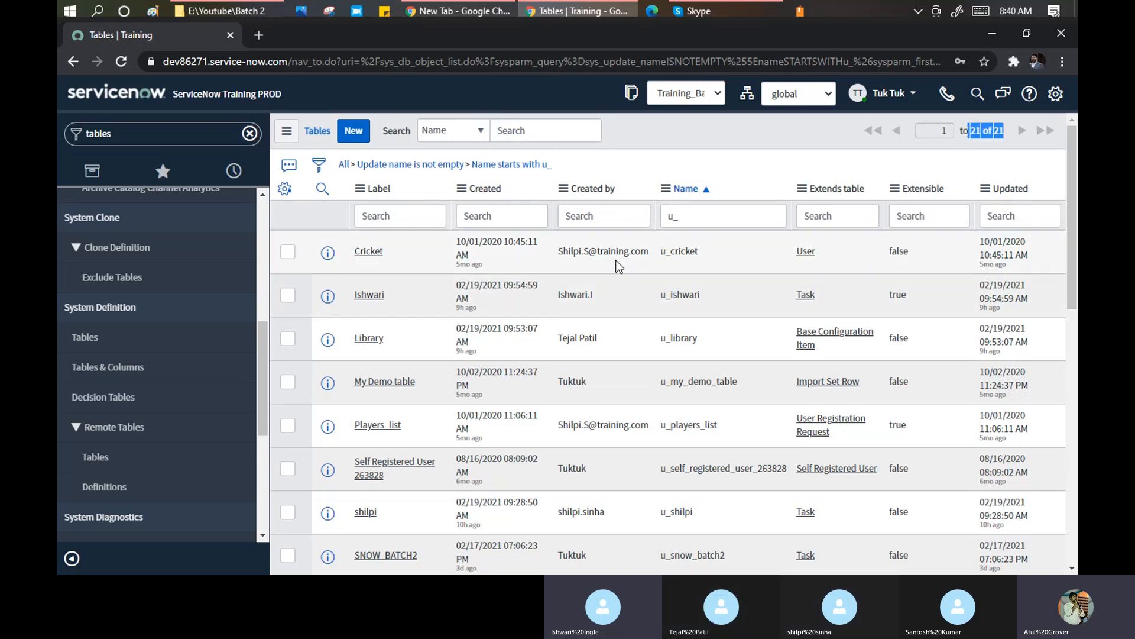
scroll(619, 274, "down", 2)
scroll(618, 273, "down", 10)
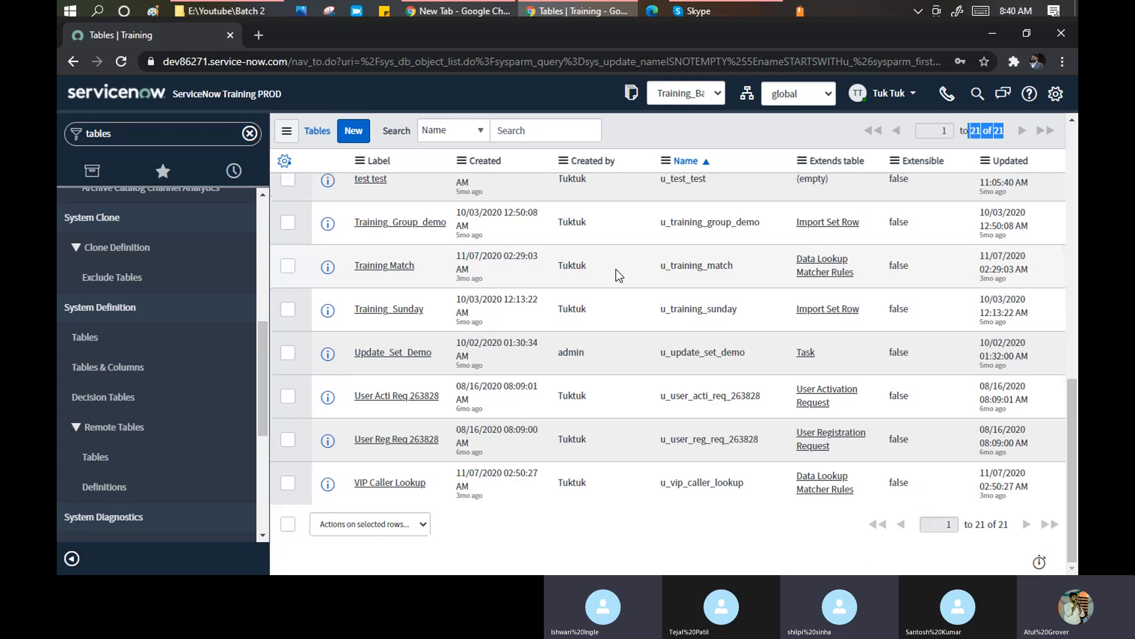
scroll(618, 275, "up", 2)
scroll(619, 275, "up", 10)
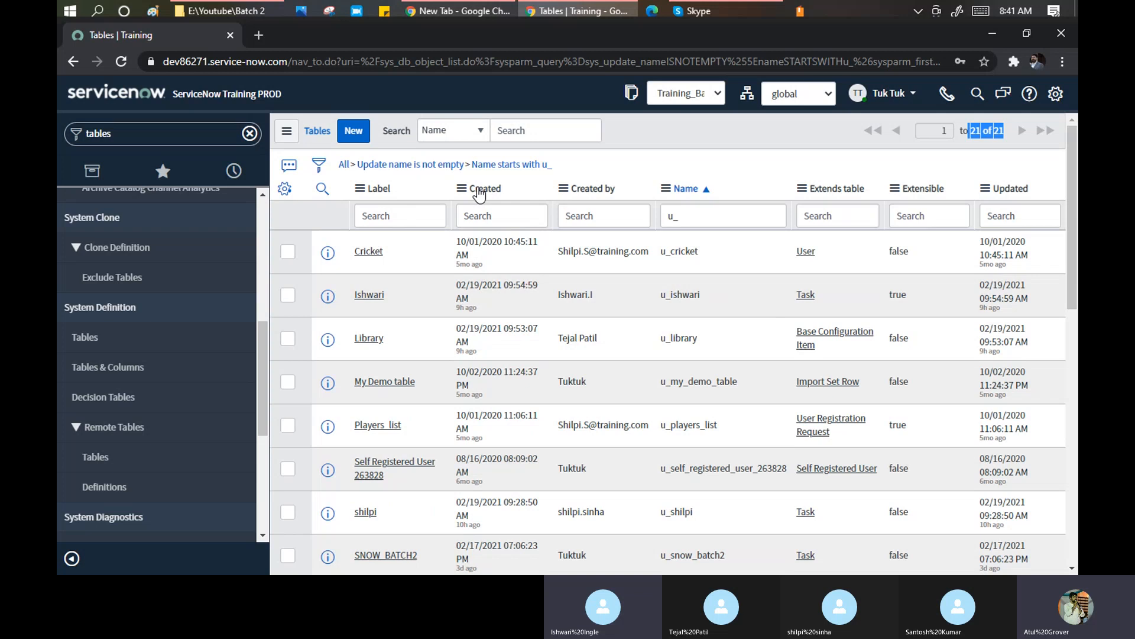
Step: Add an AND condition to the list filter with the field Created and the operator between
left_click(318, 165)
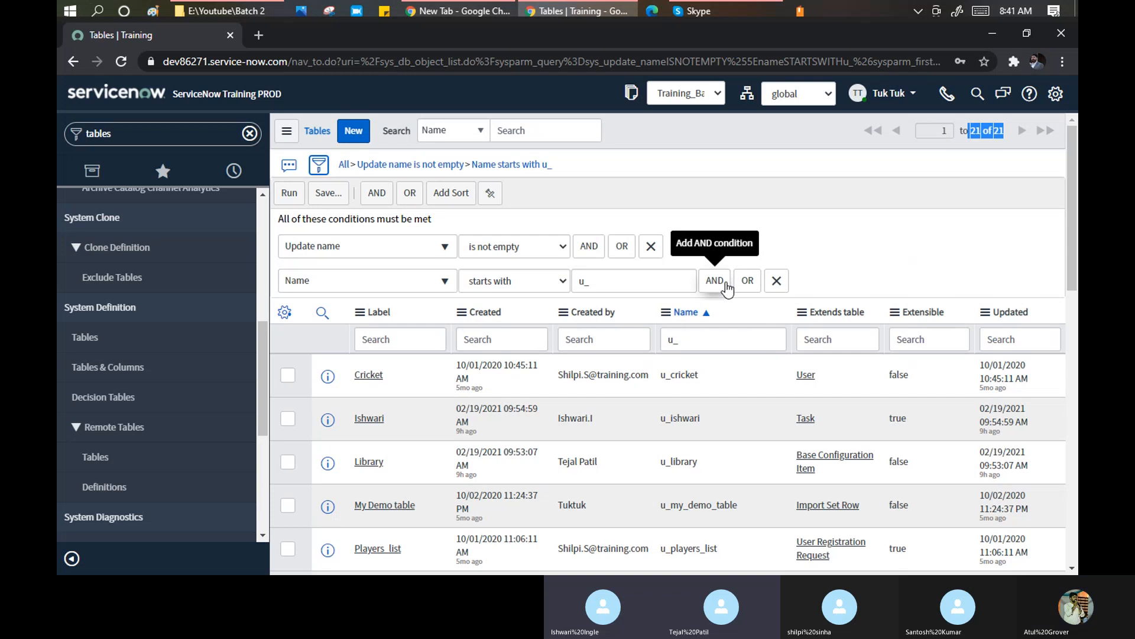
left_click(715, 281)
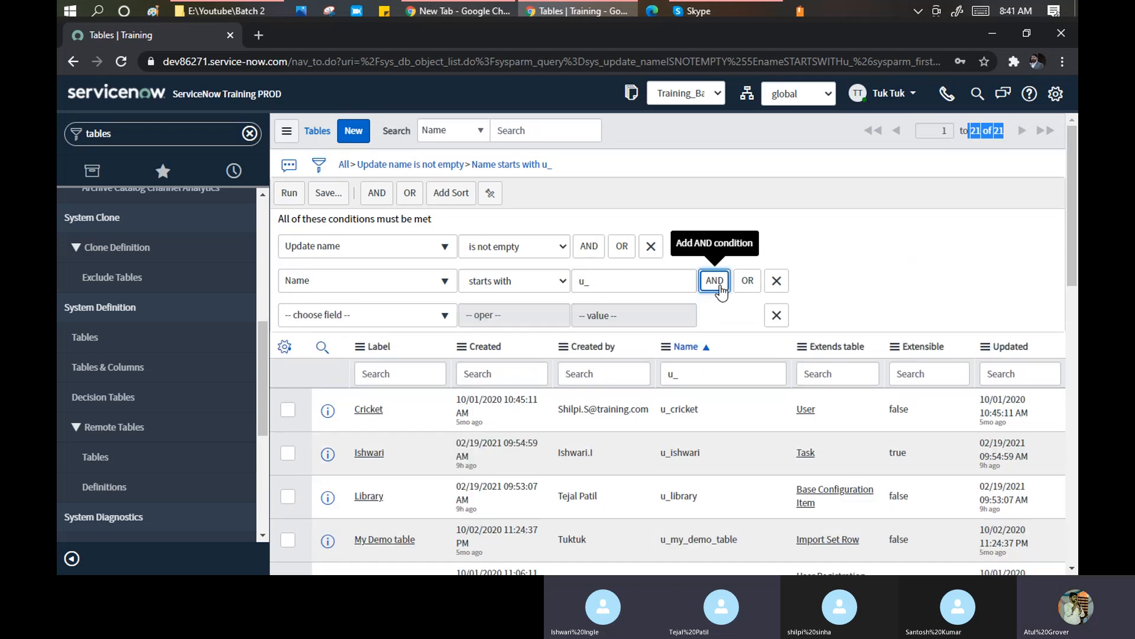
left_click(357, 316)
type("crea")
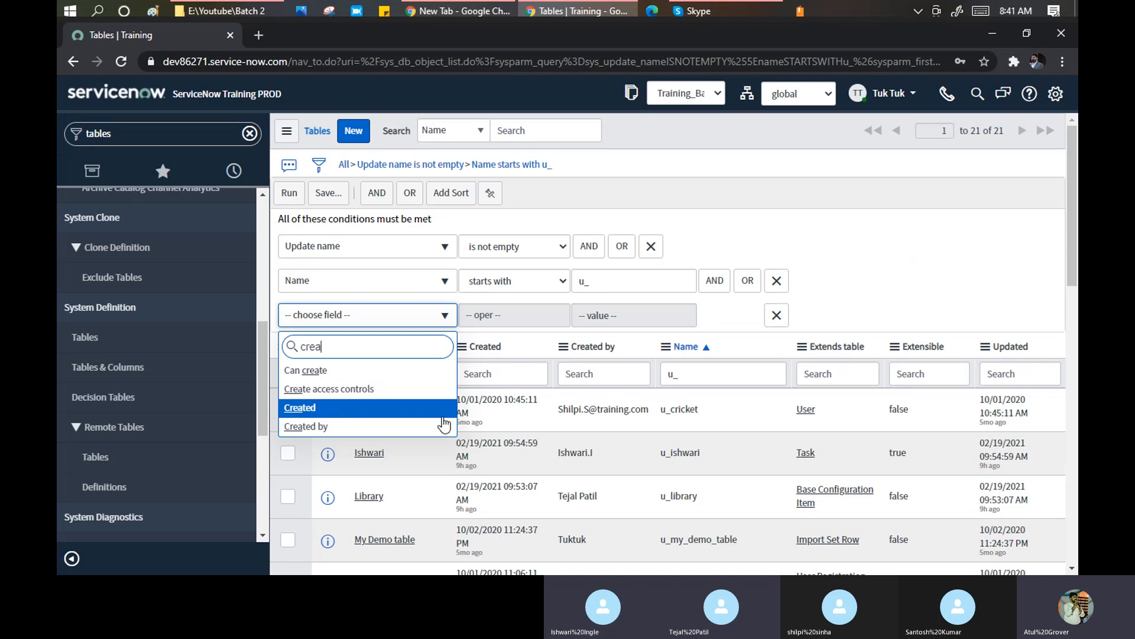
key("Return")
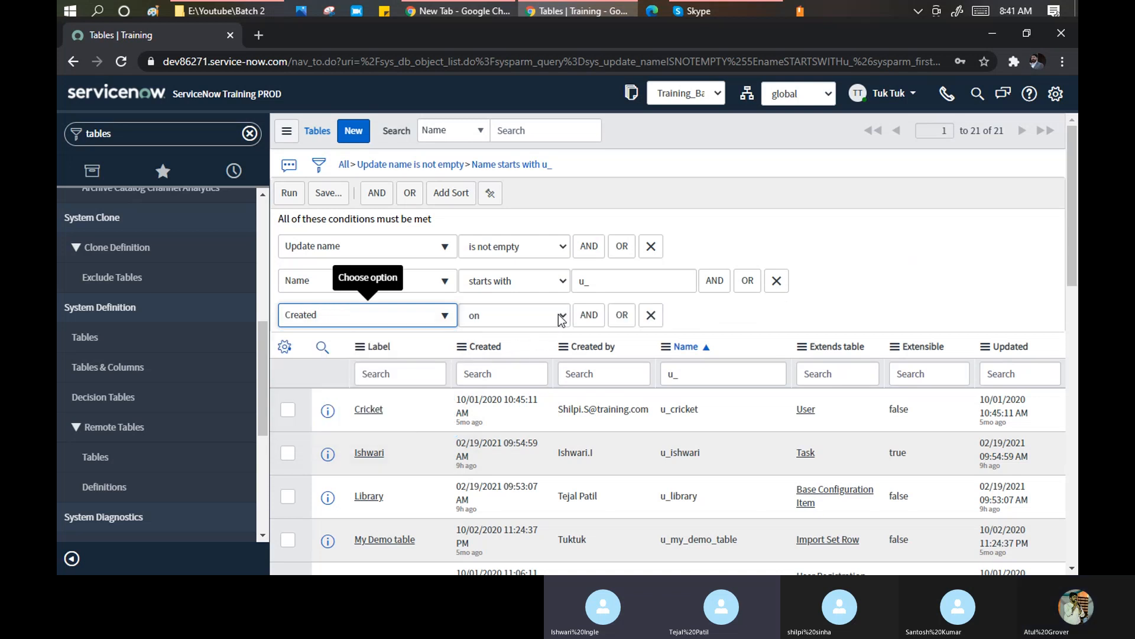
left_click(558, 315)
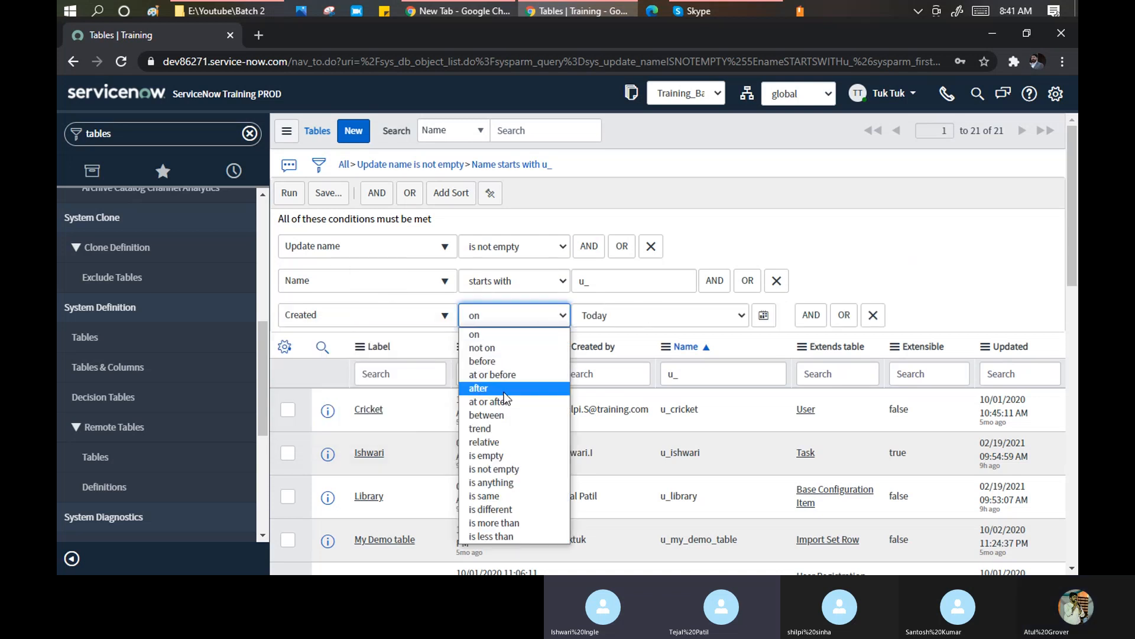
left_click(500, 420)
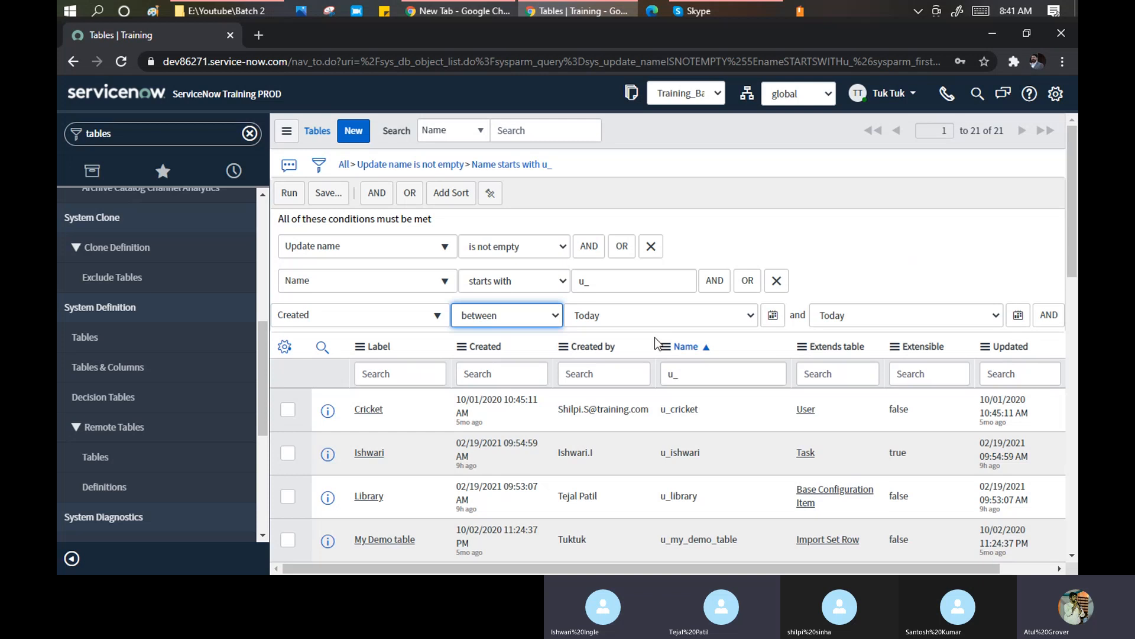
Step: Set the Created range from 02/18/2021 12:00:00 AM to 02/19/2021 11:59:59 PM and run the filter
left_click(754, 317)
left_click(770, 319)
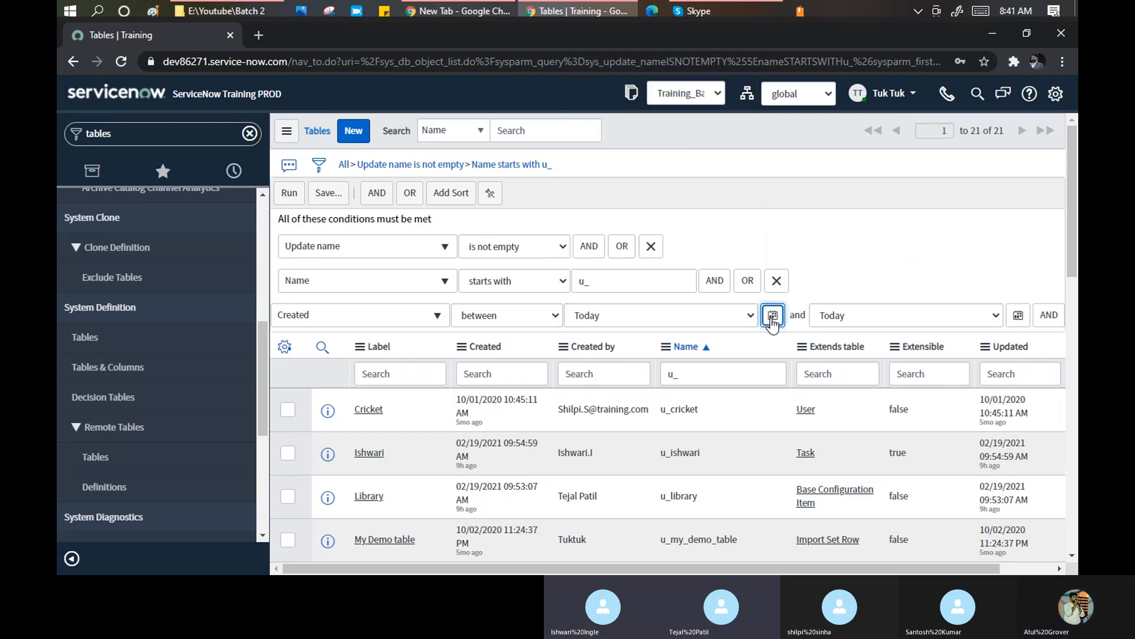
left_click(772, 316)
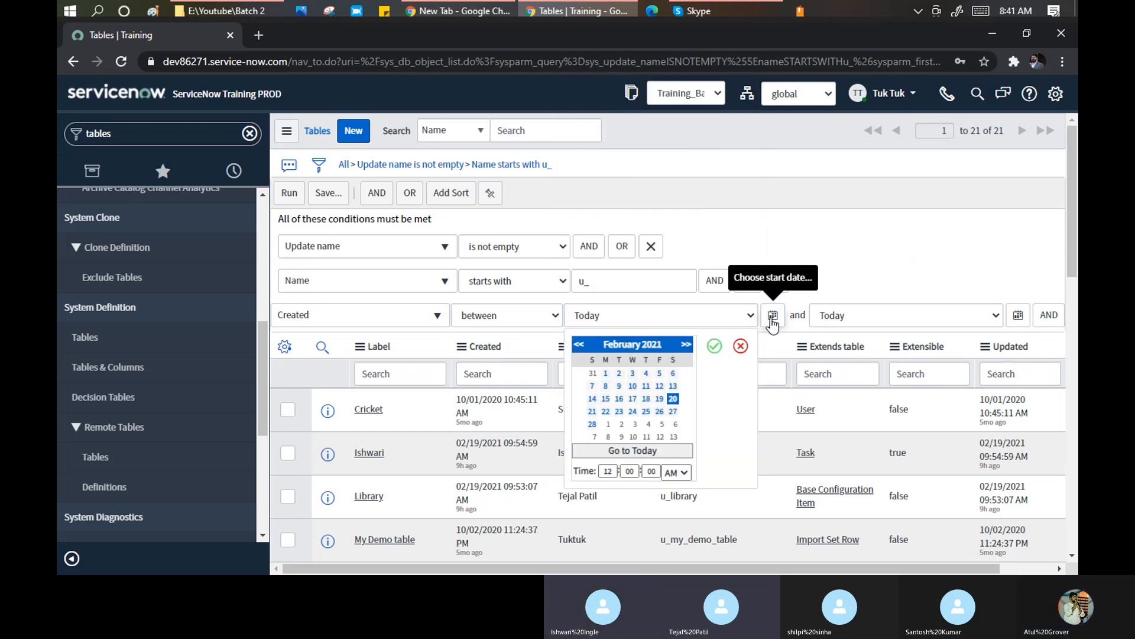
left_click(646, 398)
left_click(714, 346)
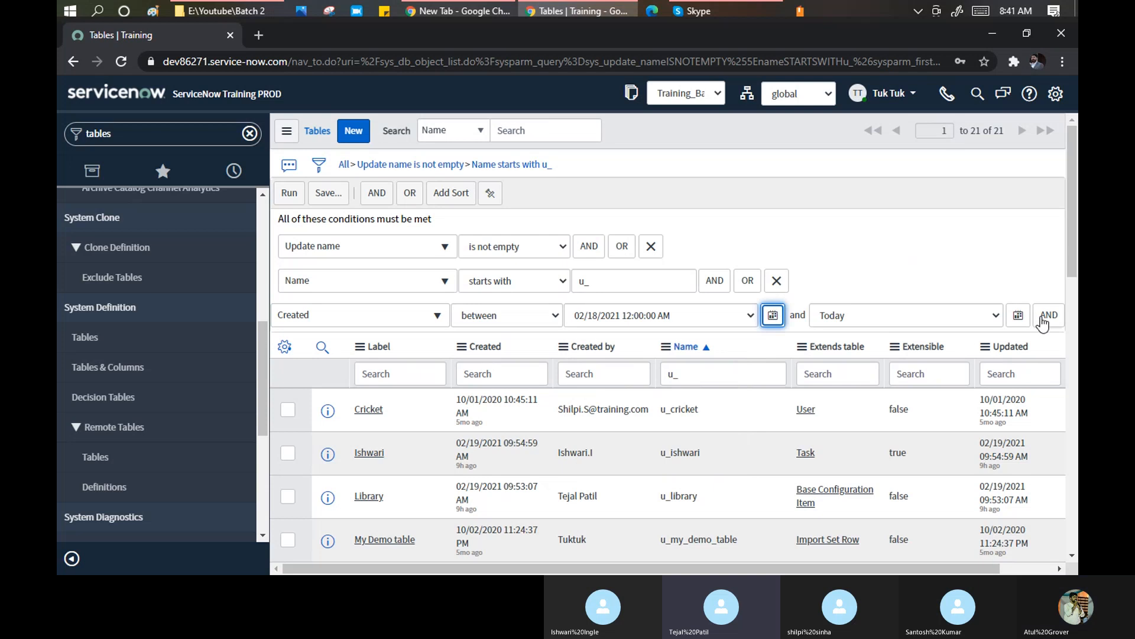
left_click(1017, 316)
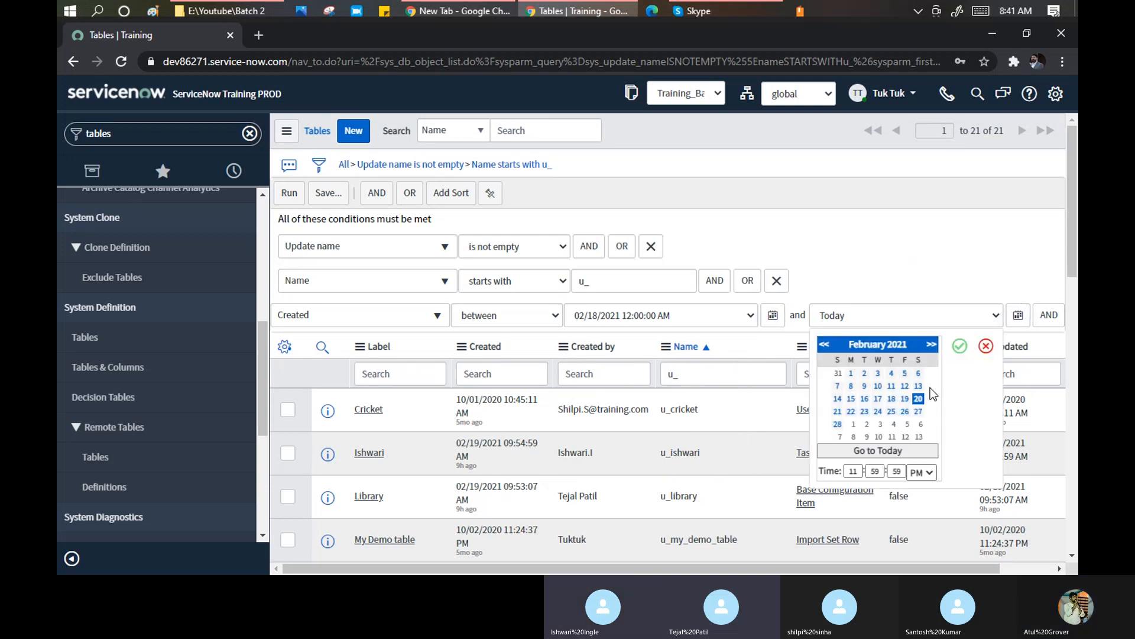
left_click(905, 399)
left_click(960, 346)
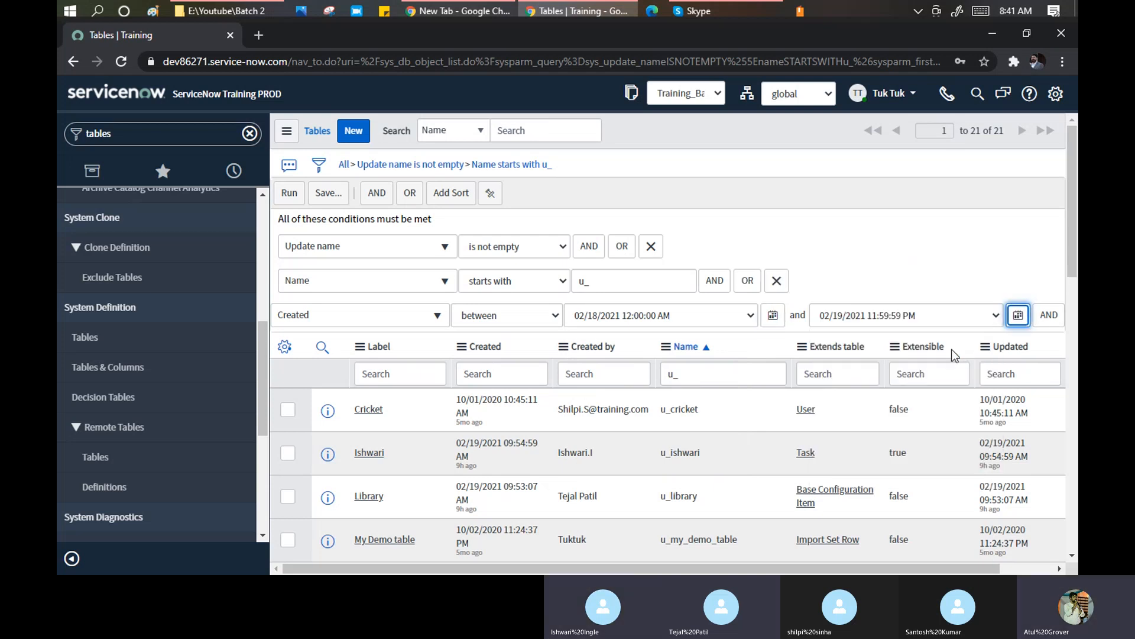
left_click(286, 197)
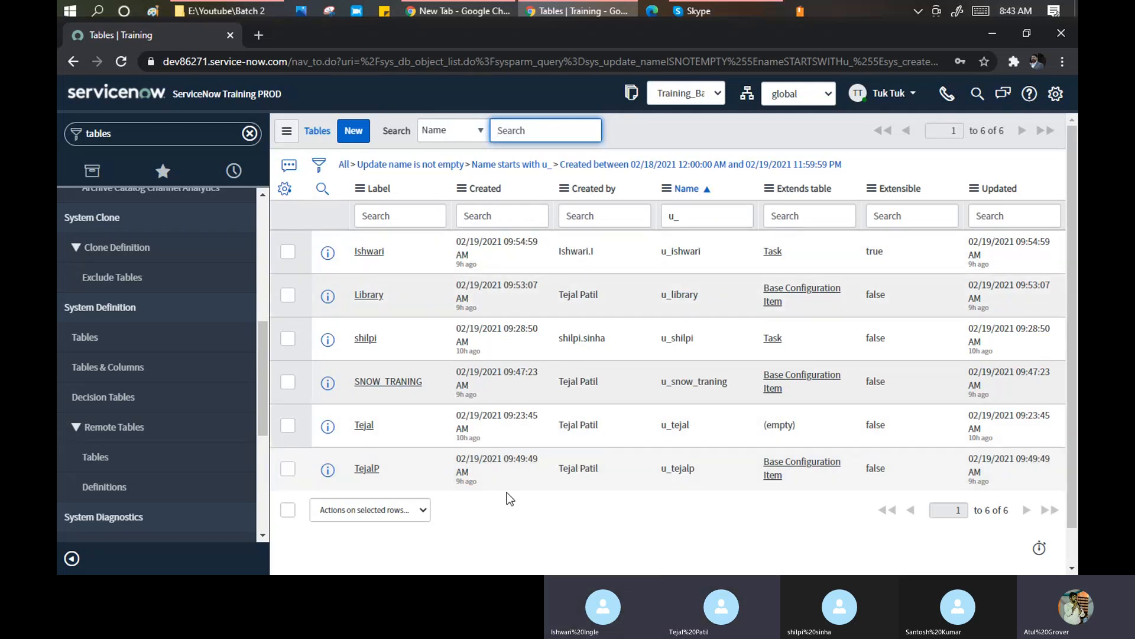
left_click(294, 130)
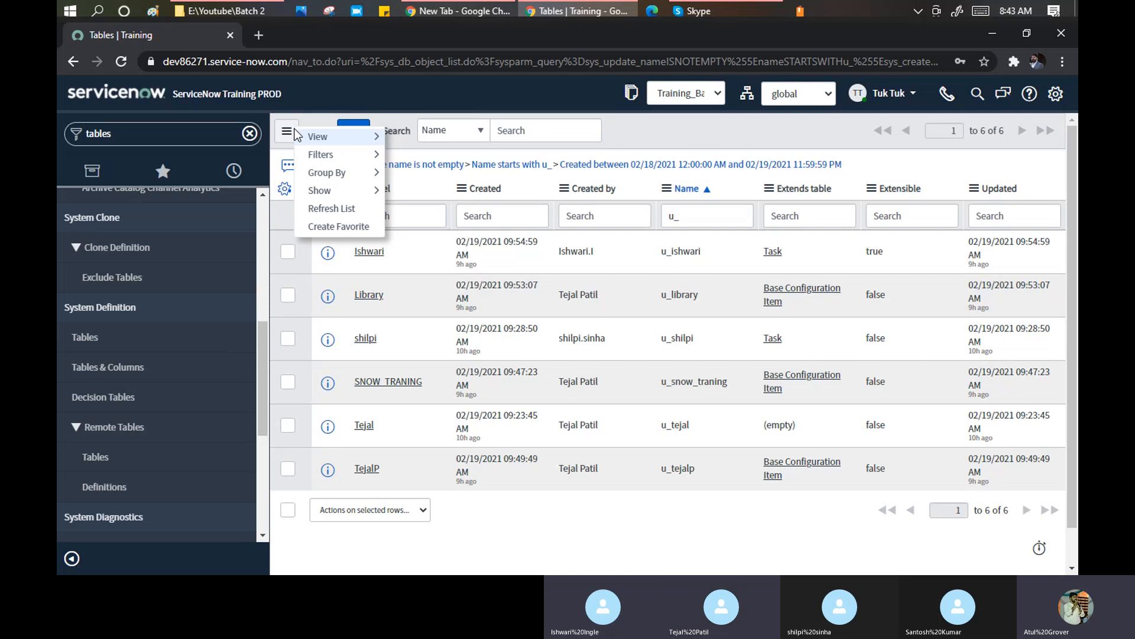
mouse_move(345, 181)
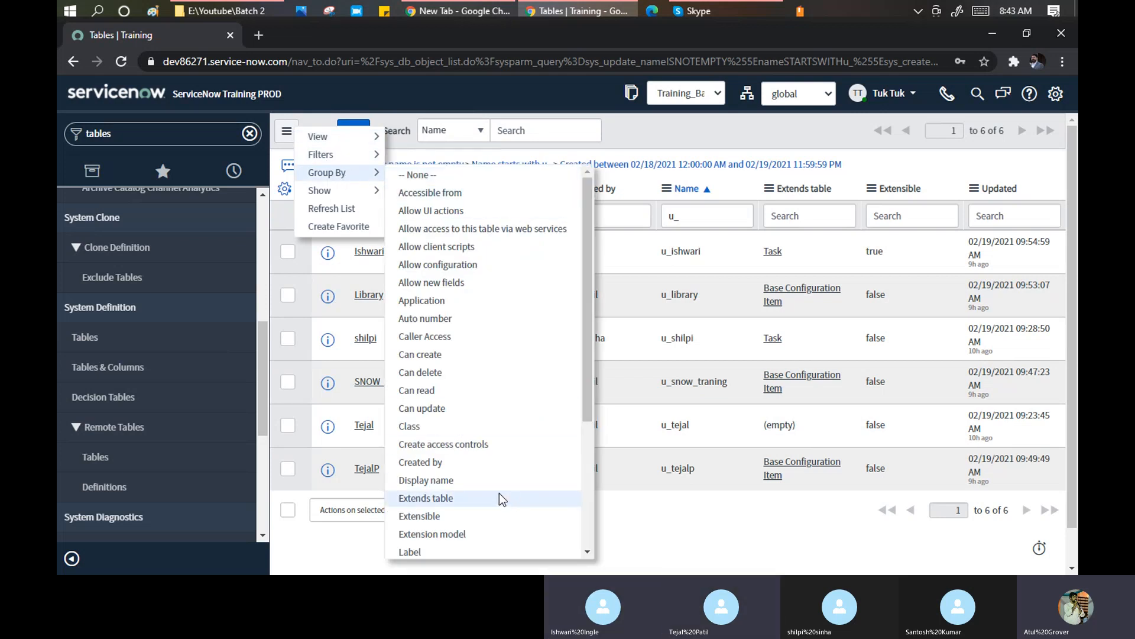
key("Escape")
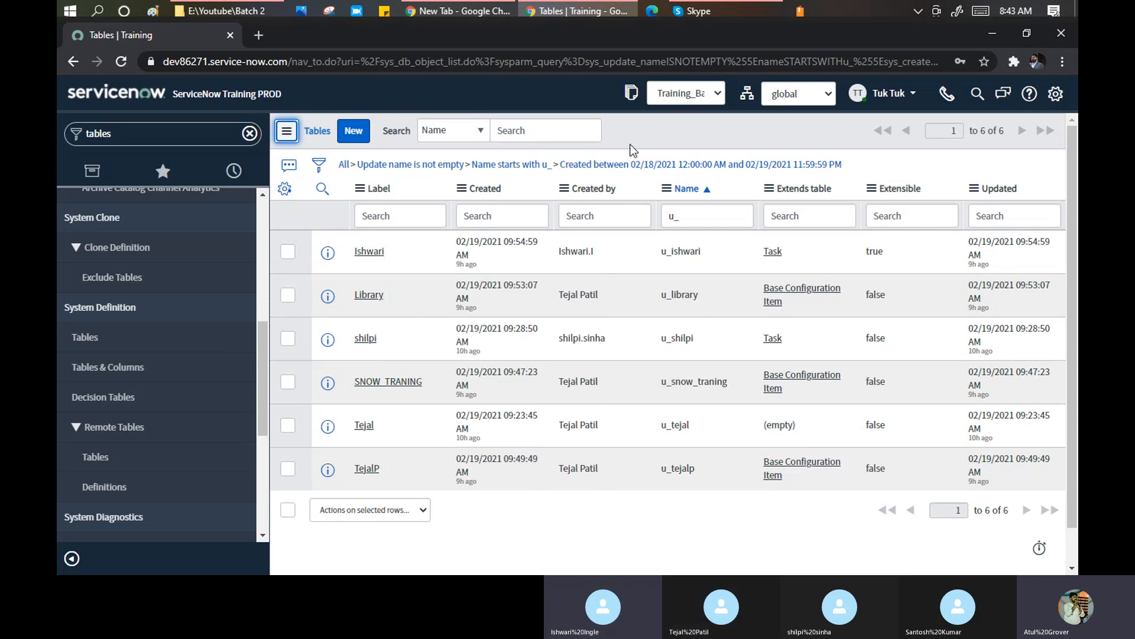
Step: Group the filtered tables list by Created by and expand all three creator groups
left_click(568, 191)
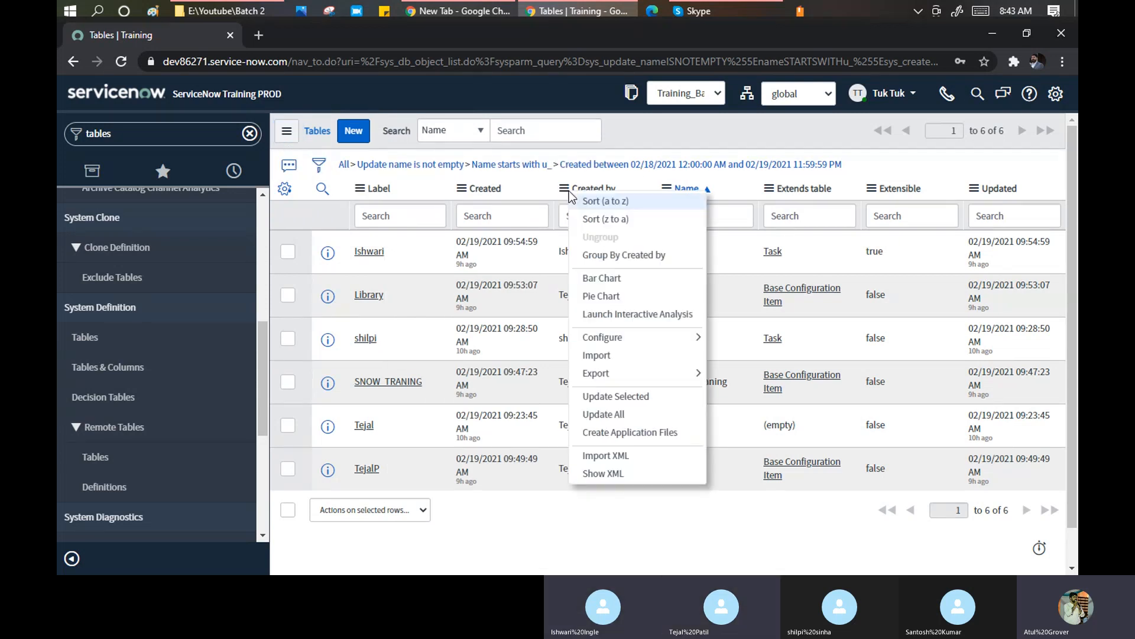
left_click(608, 259)
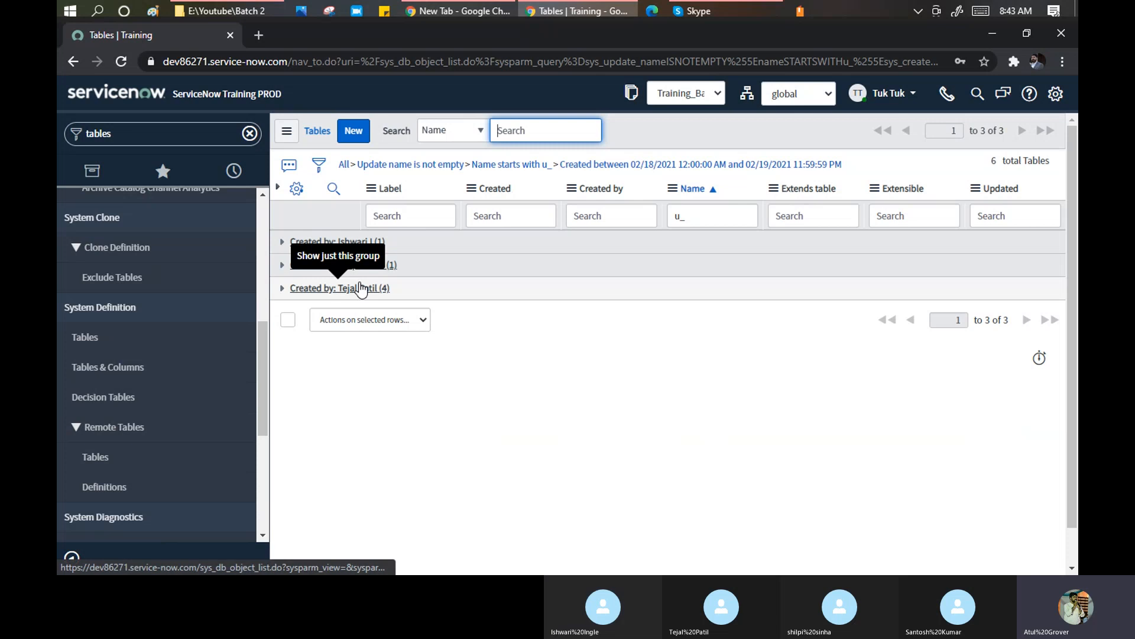
left_click(283, 291)
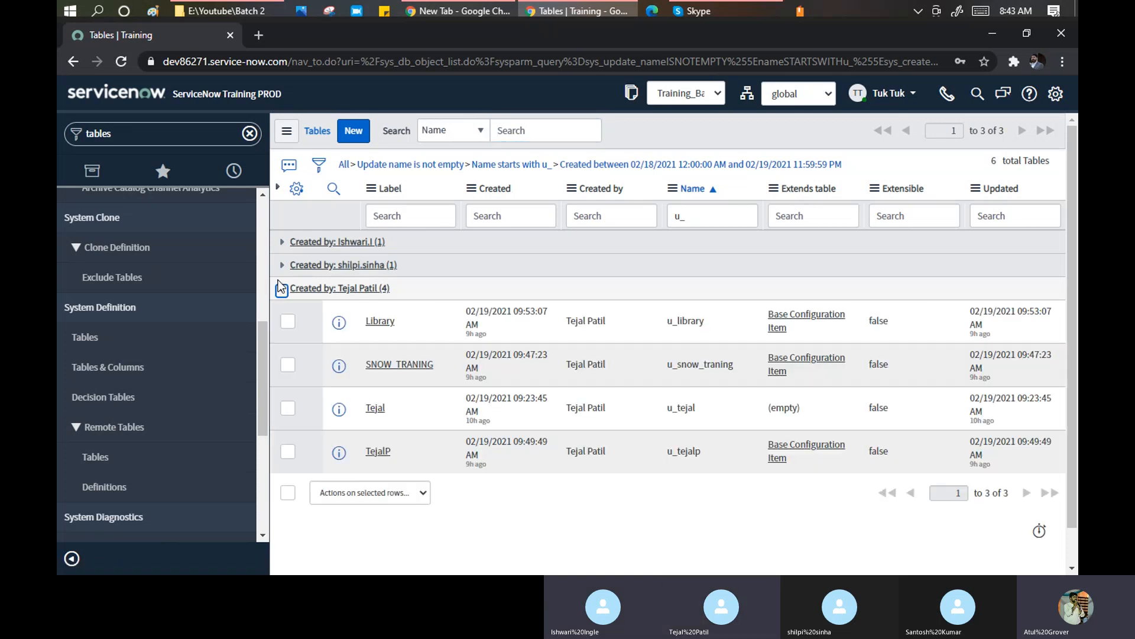
left_click(282, 265)
left_click(282, 242)
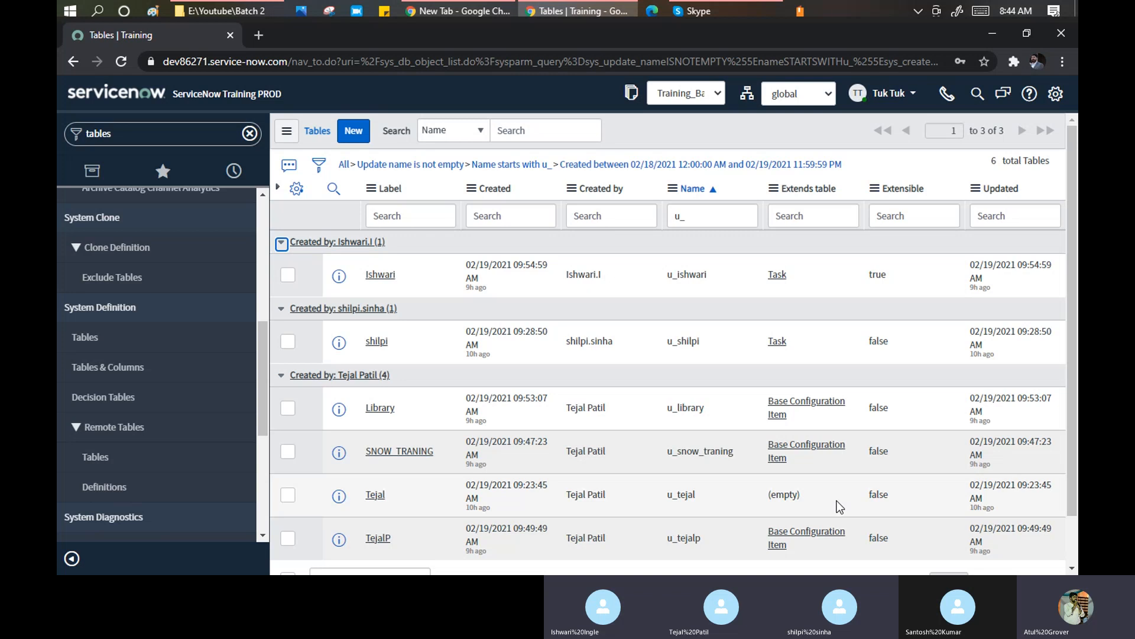
Step: Highlight the empty Extends table value and open that table's record in a new browser tab
triple_click(791, 497)
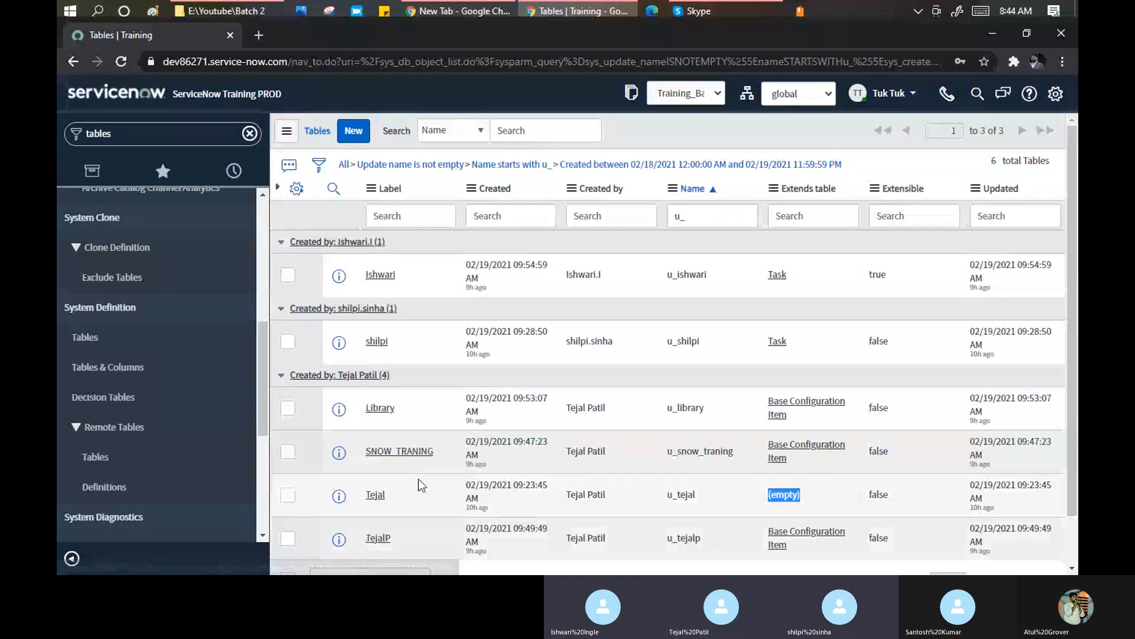
right_click(382, 376)
left_click(435, 566)
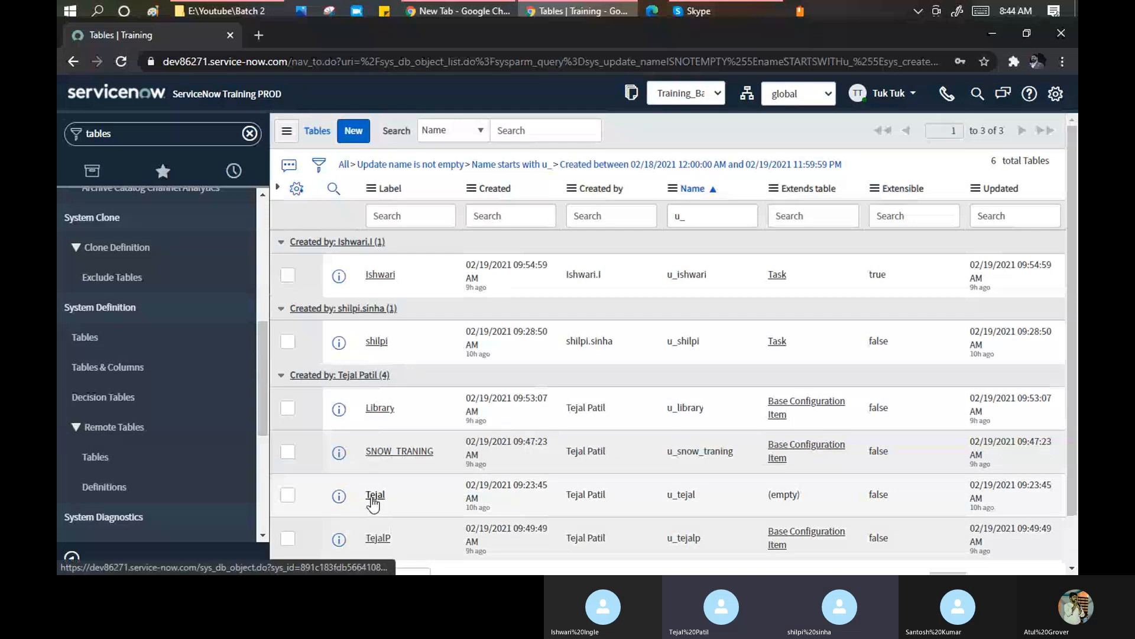
middle_click(373, 498)
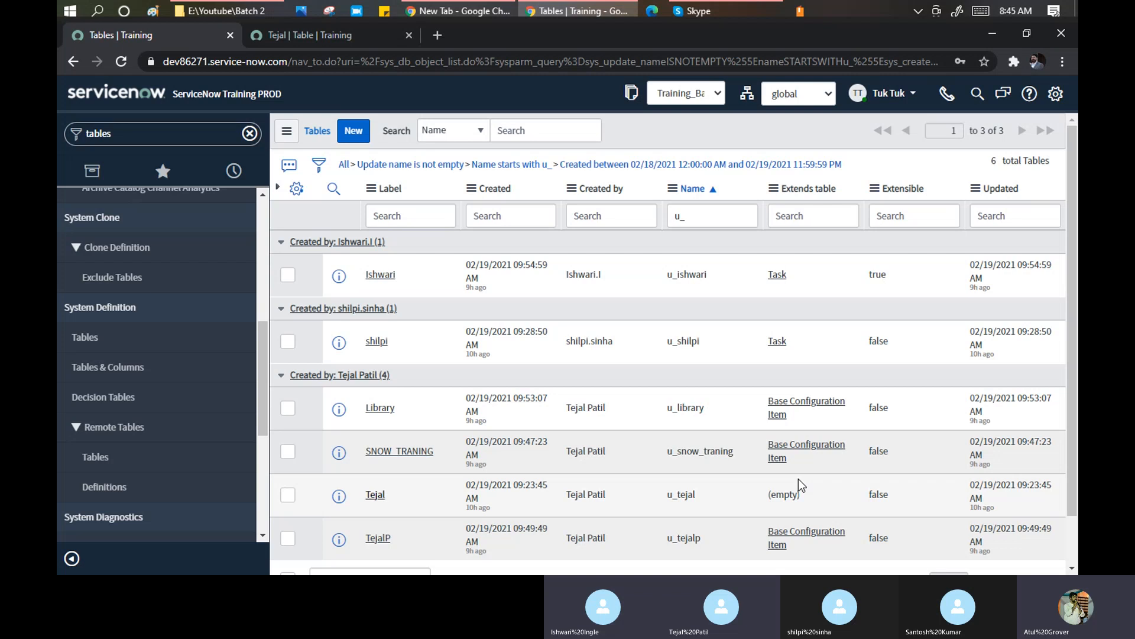
left_click(325, 36)
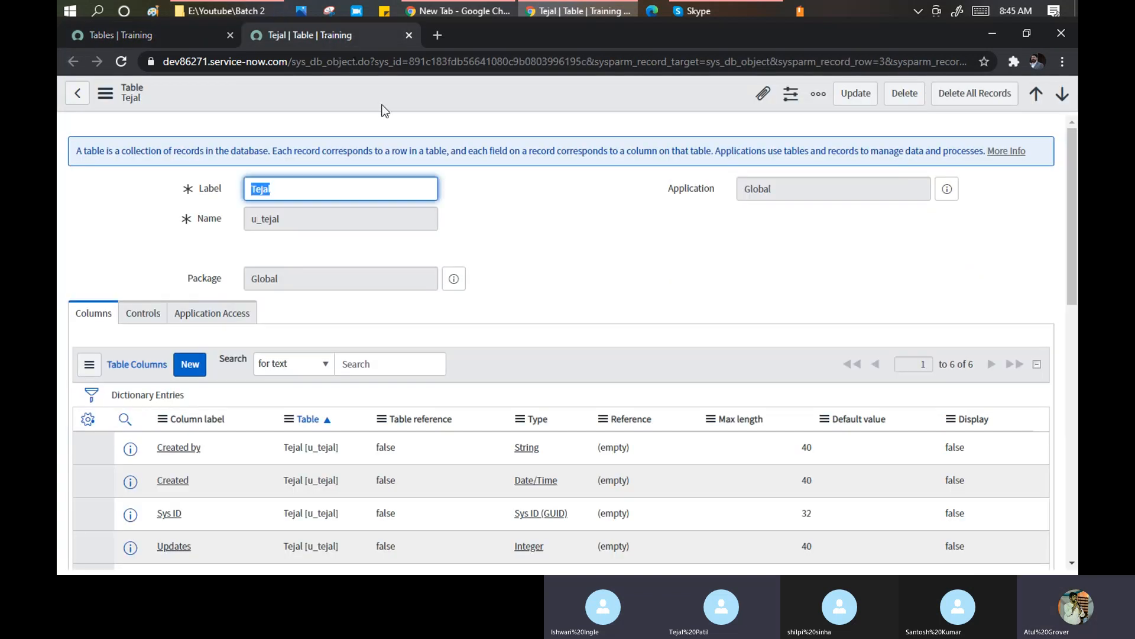
Step: Review the column definitions and related lists of the custom table that extends no other table
scroll(634, 320, "down", 4)
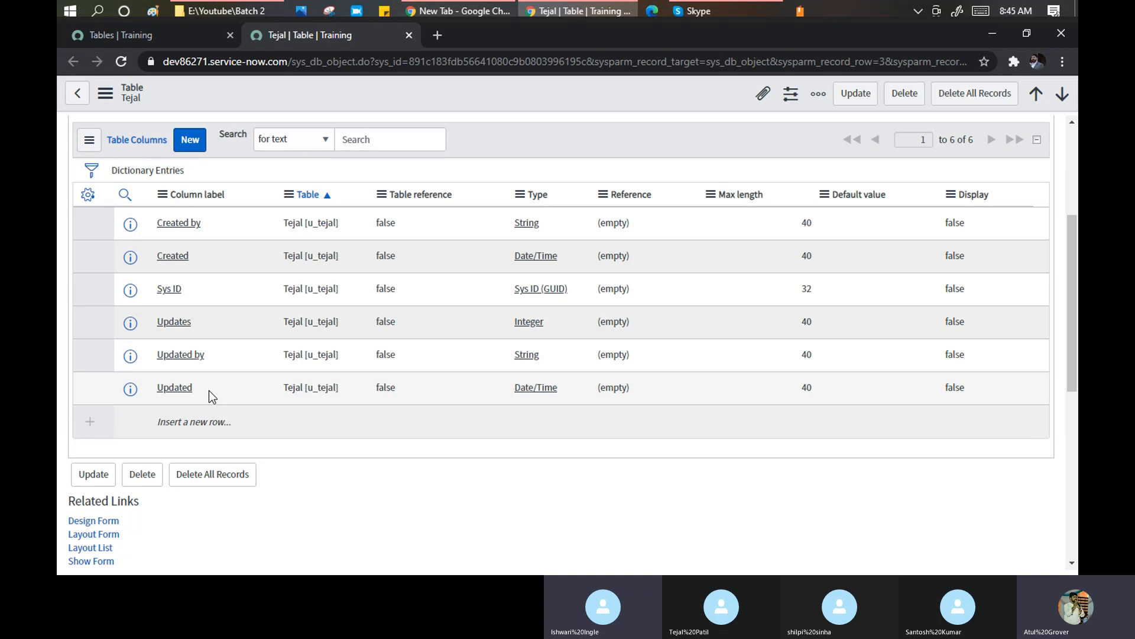
scroll(205, 399, "up", 4)
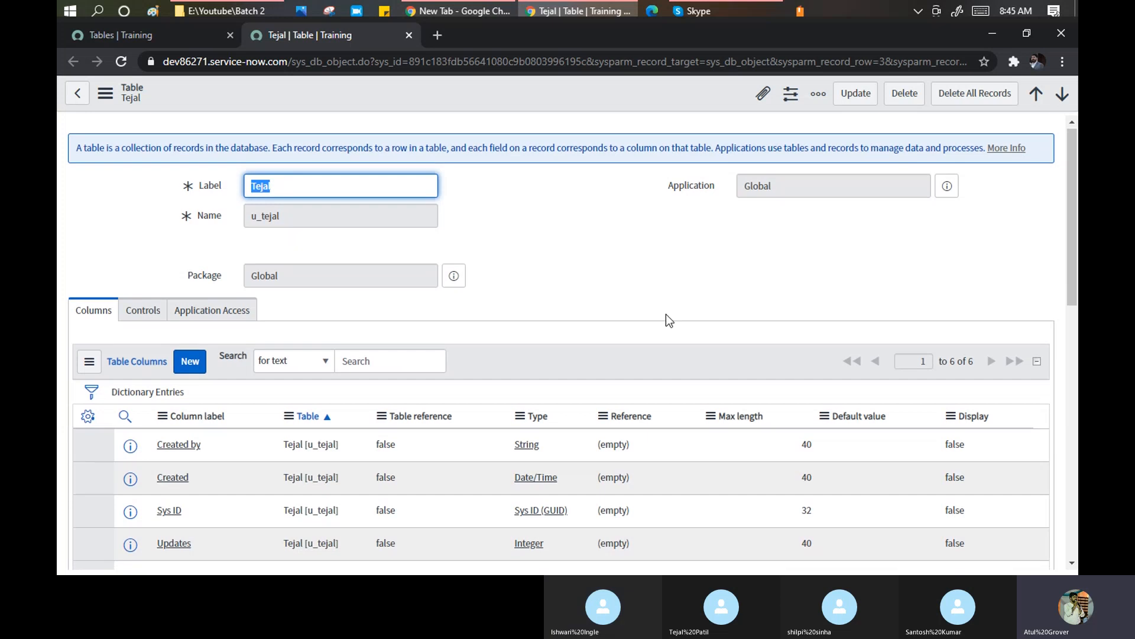
scroll(667, 320, "down", 10)
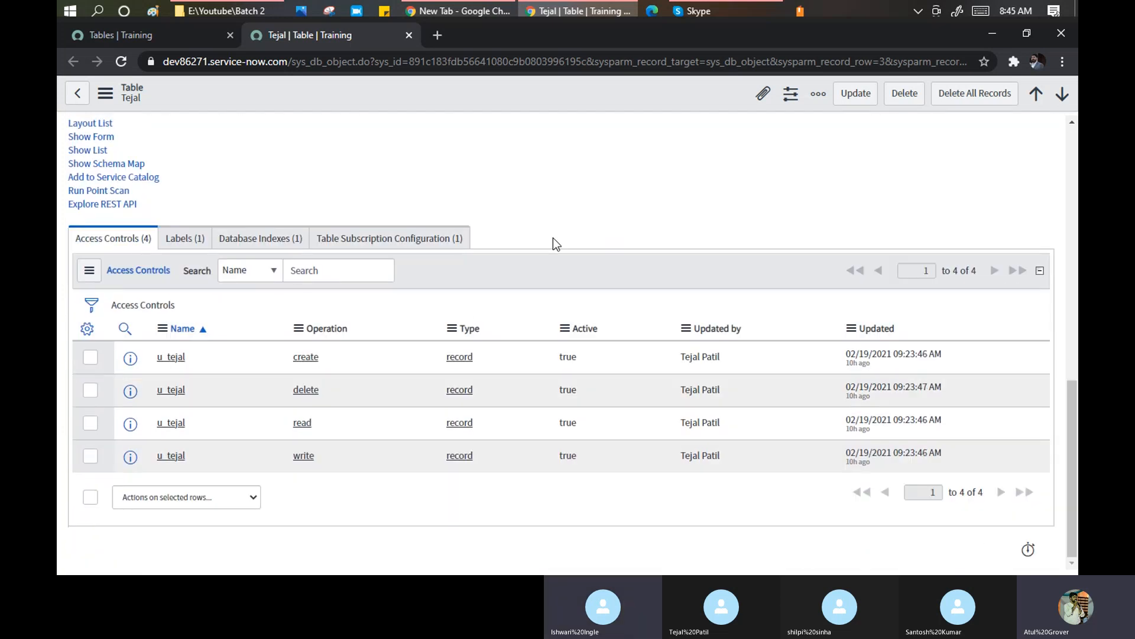
scroll(655, 205, "up", 10)
scroll(654, 201, "up", 1)
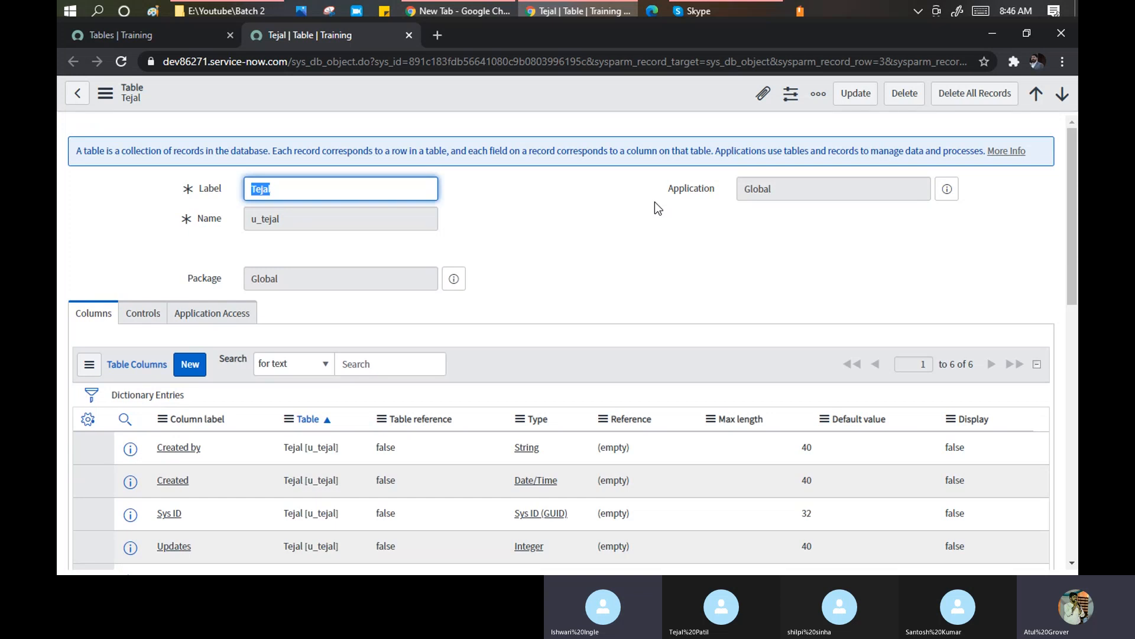
Step: Review the Controls and Application Access settings of this table record
left_click(136, 314)
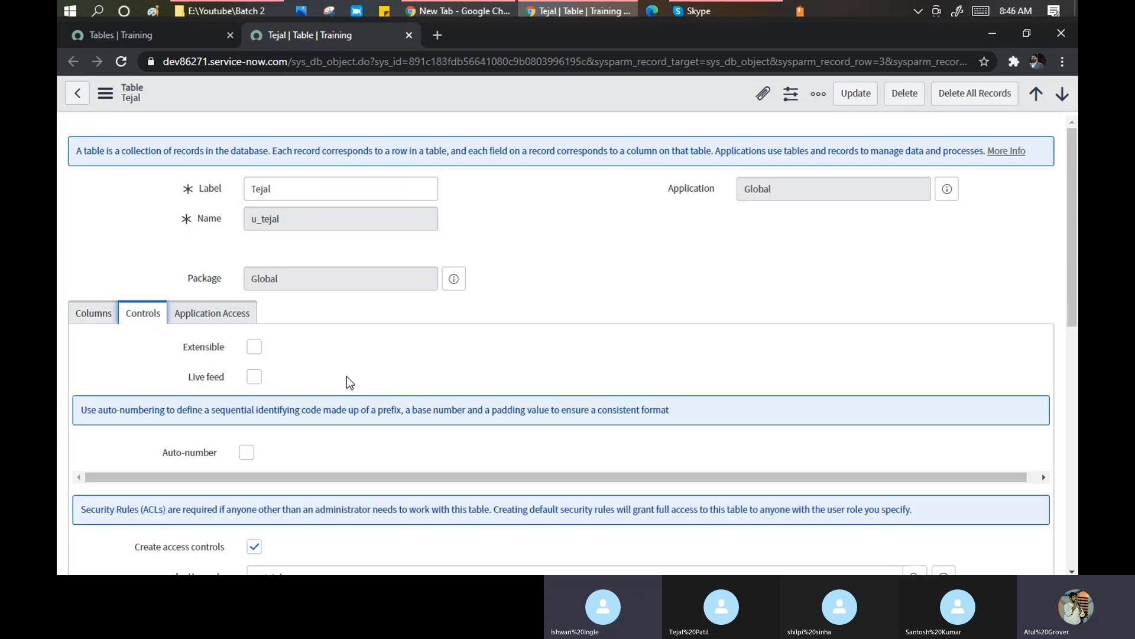
scroll(356, 363, "down", 3)
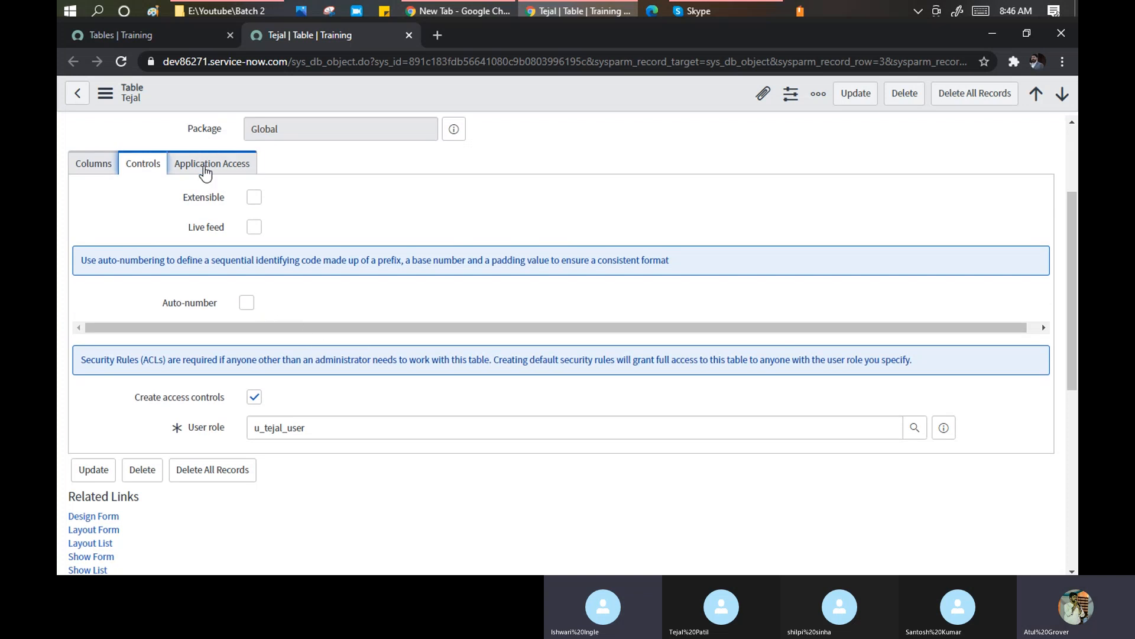
left_click(206, 171)
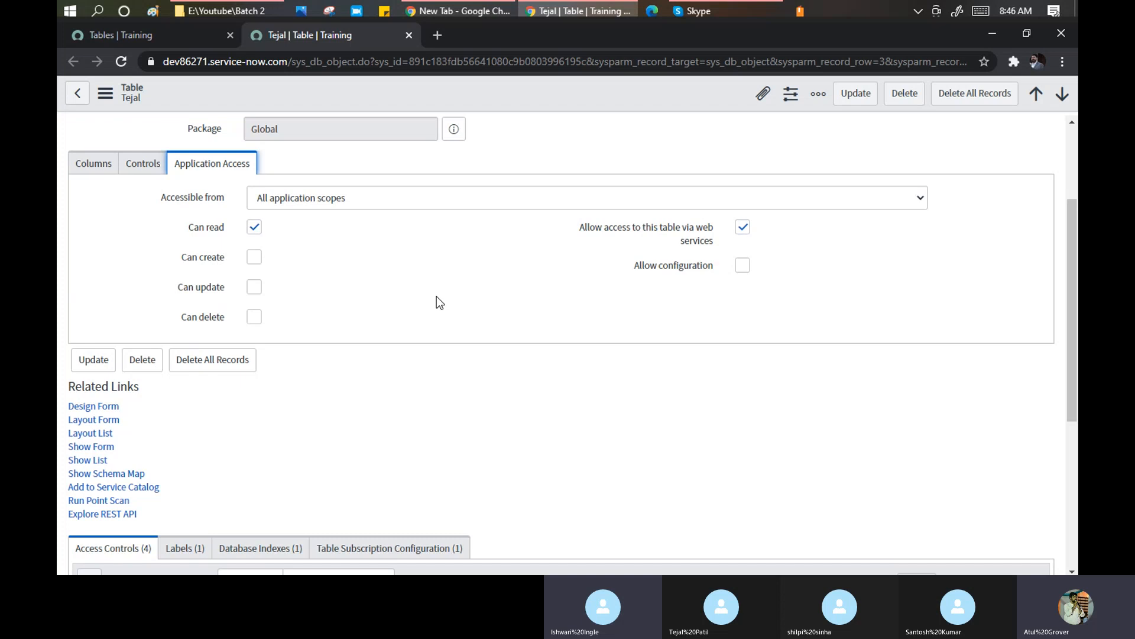
Step: Review the table's Access Controls related list and highlight its create, delete, read and write rows
scroll(436, 299, "down", 5)
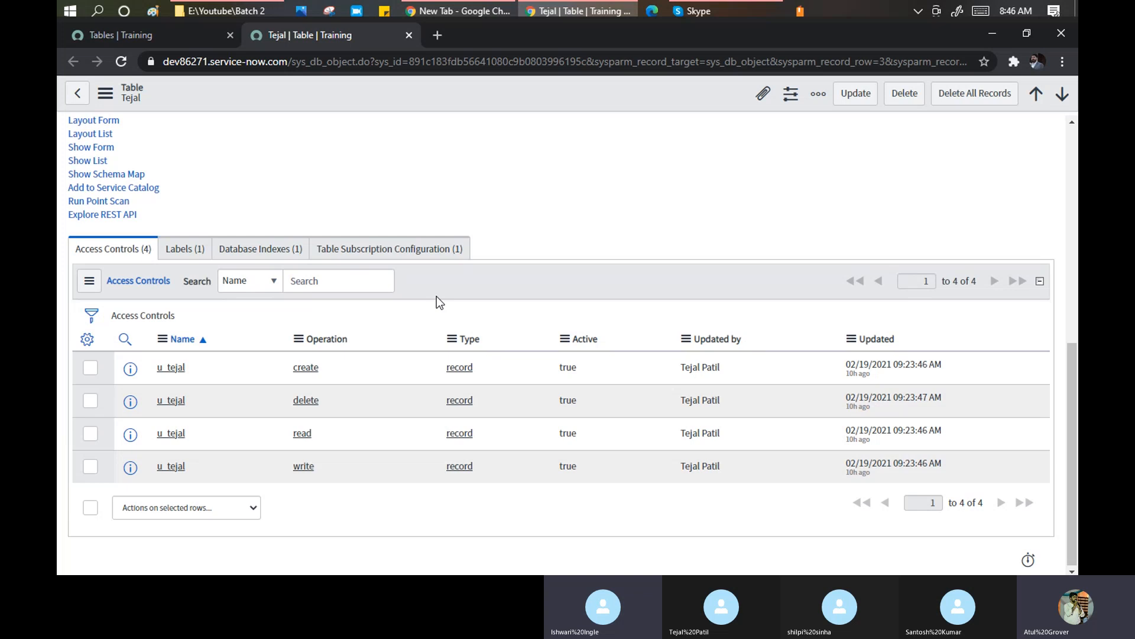
scroll(436, 296, "up", 7)
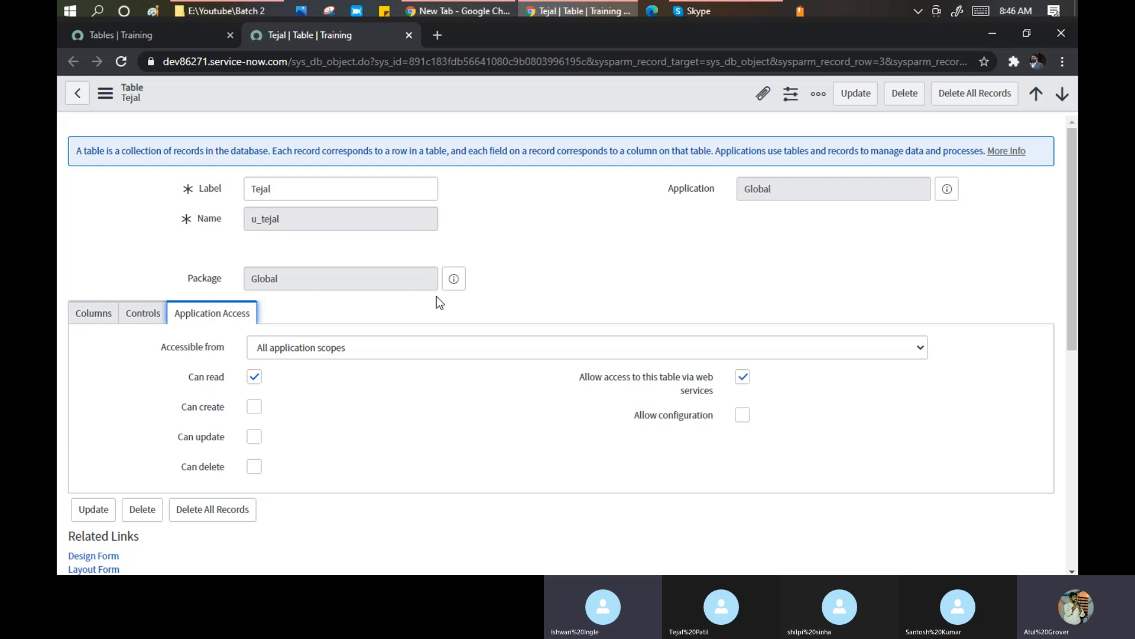
scroll(273, 381, "down", 5)
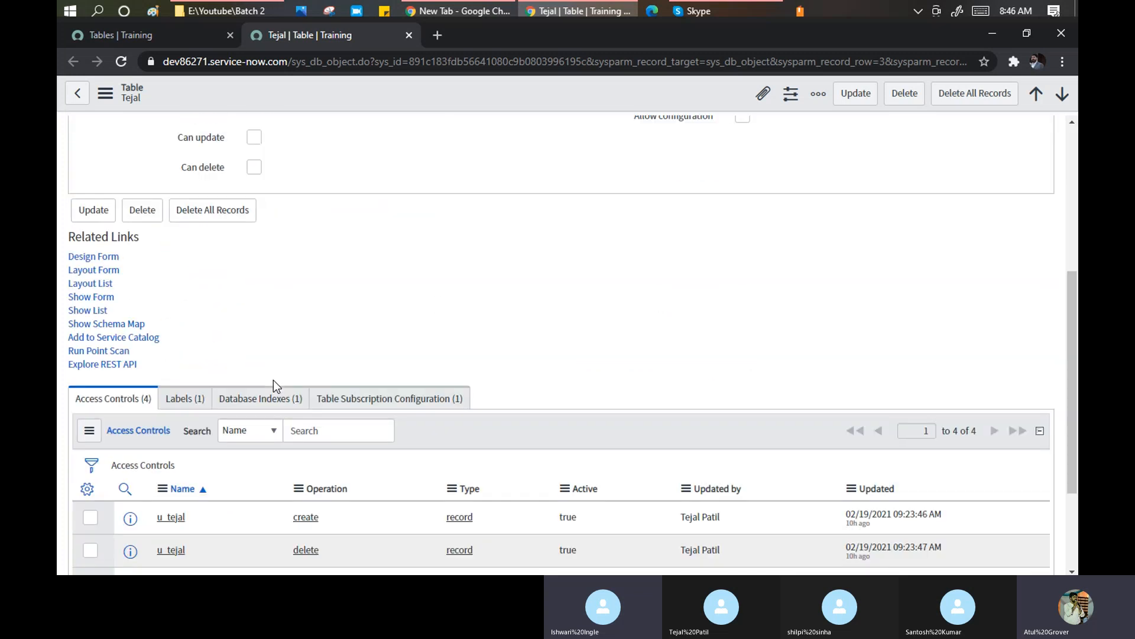
scroll(273, 380, "down", 3)
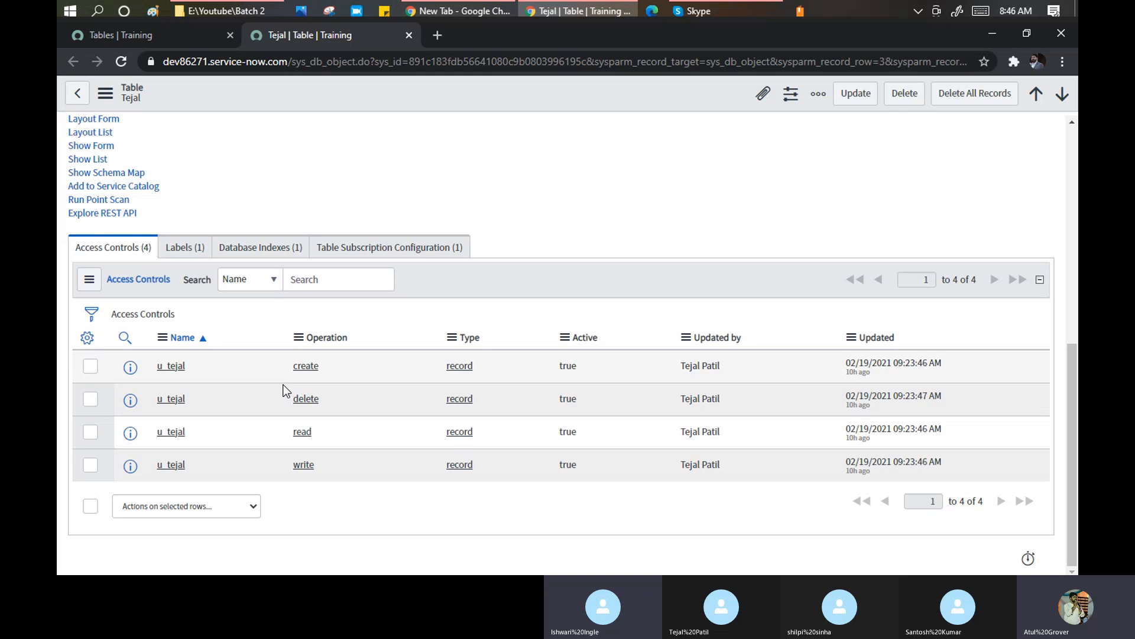
left_click_drag(975, 487, 163, 369)
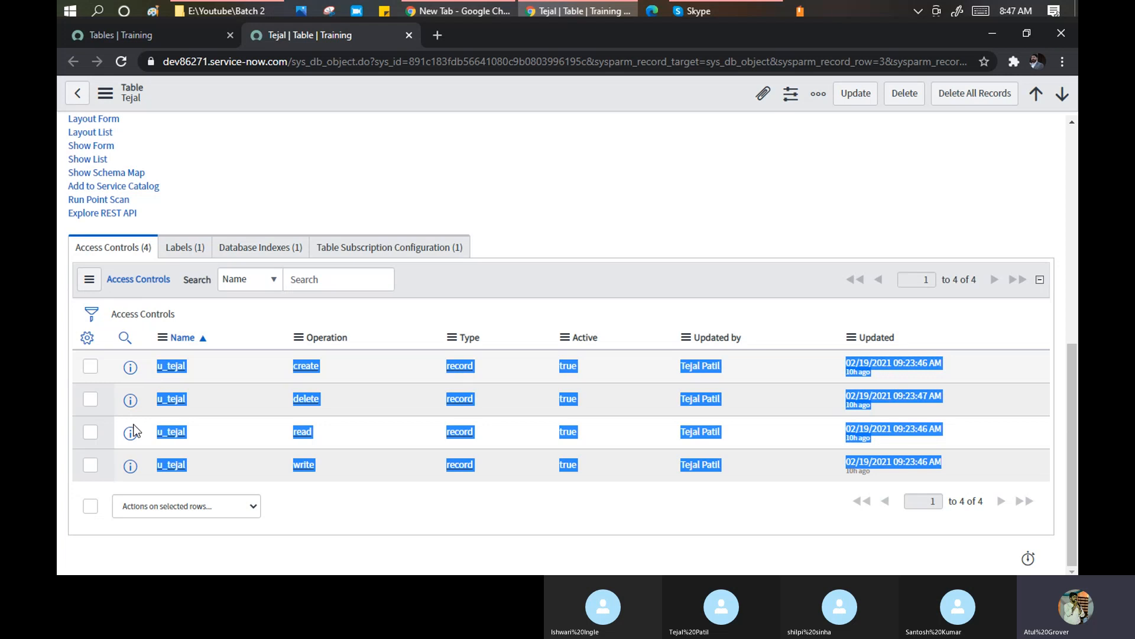
Step: Return to the grouped tables list and open the second group's Task-extending table in a new browser tab
left_click(137, 37)
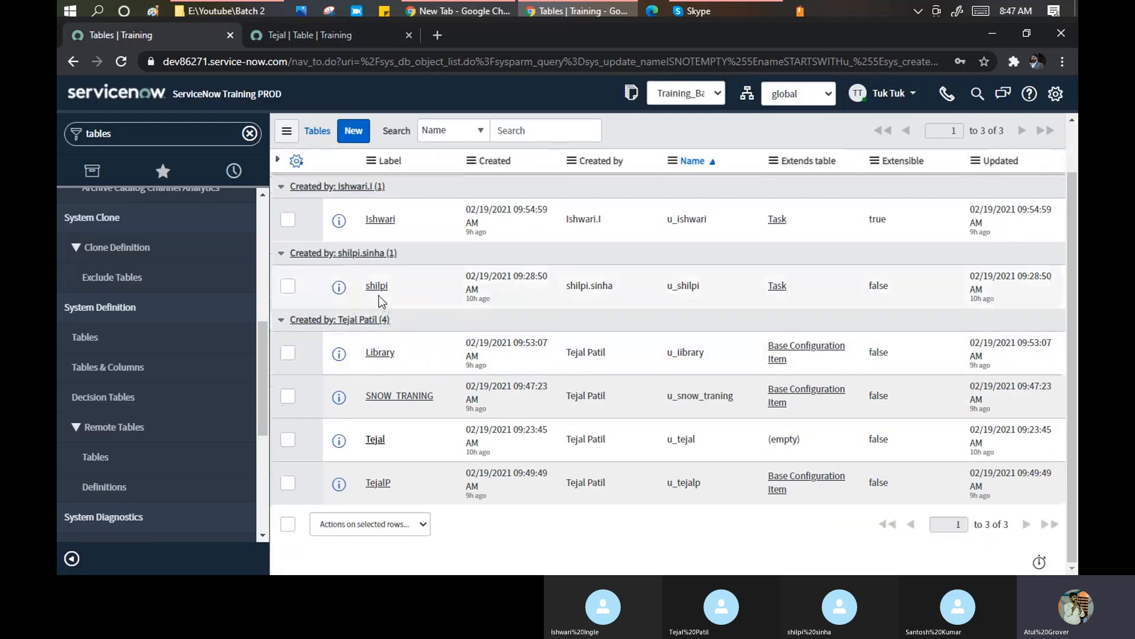
right_click(377, 296)
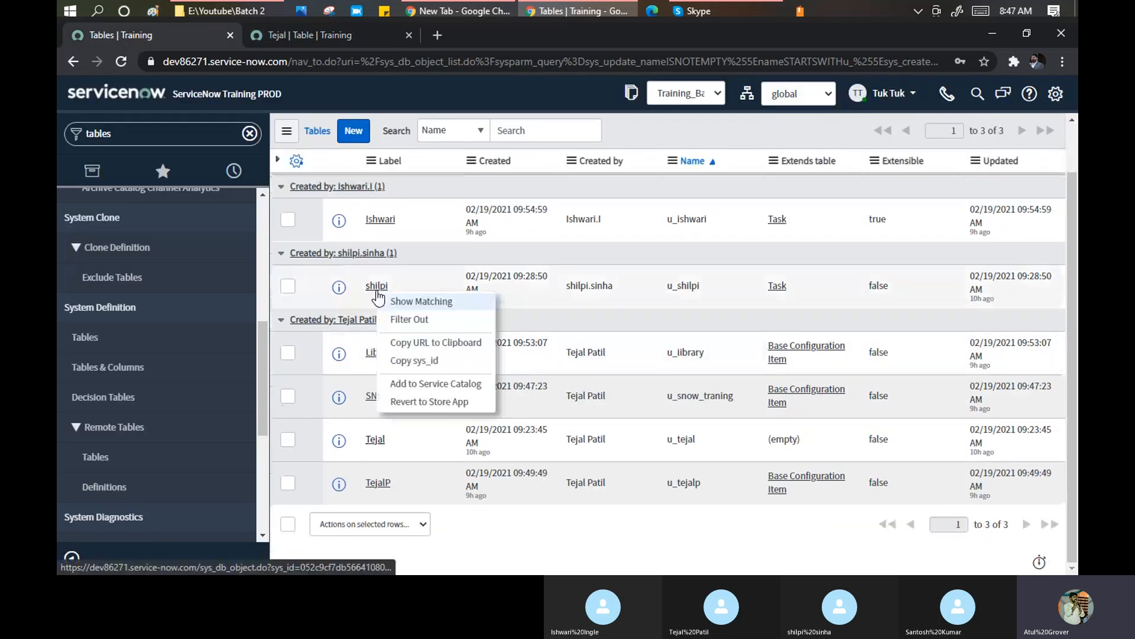
left_click(425, 158)
middle_click(378, 286)
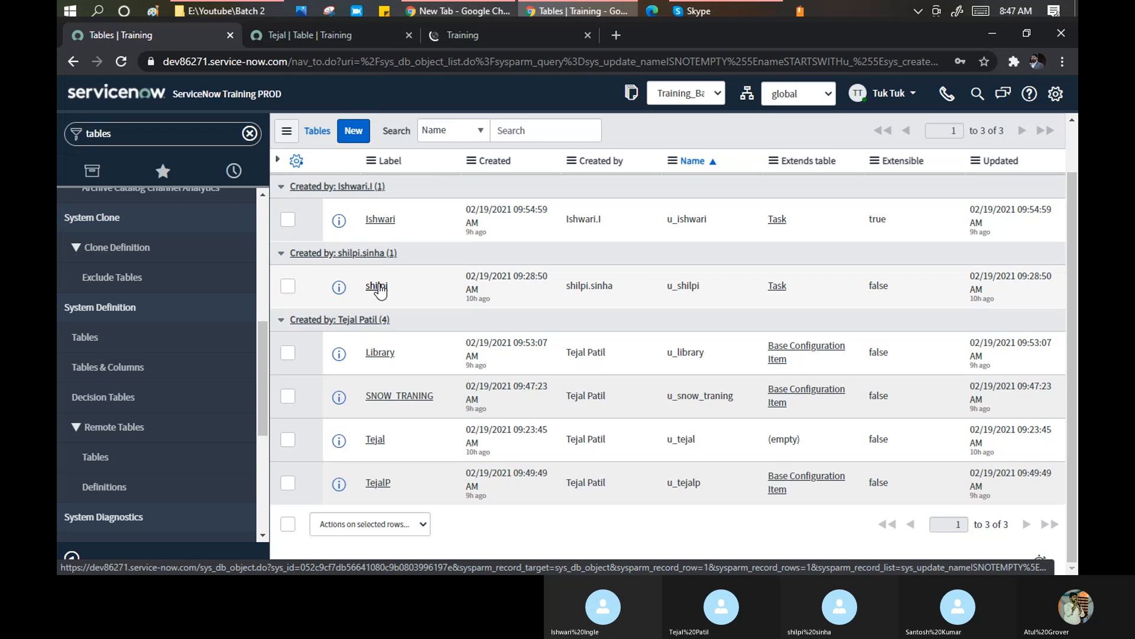
left_click(470, 35)
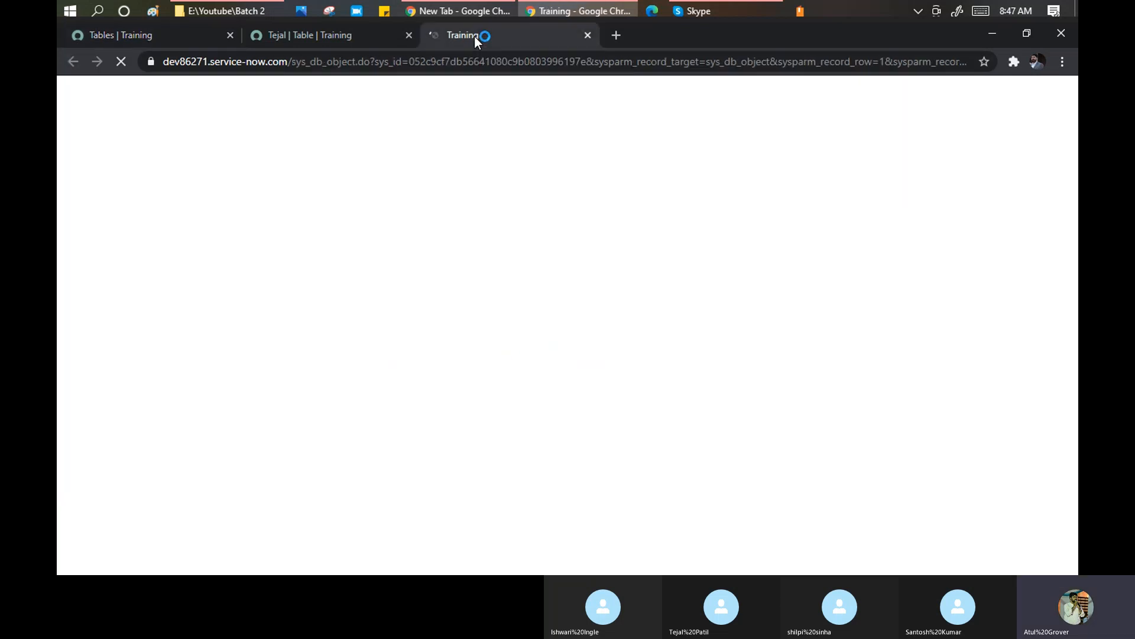
left_click(111, 27)
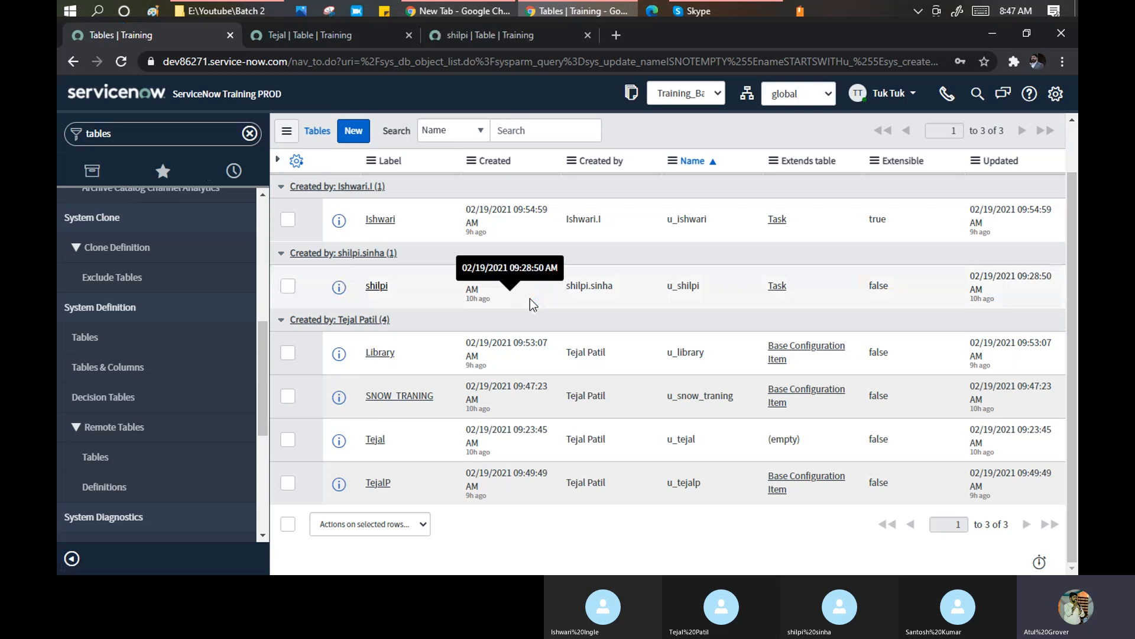
right_click(596, 290)
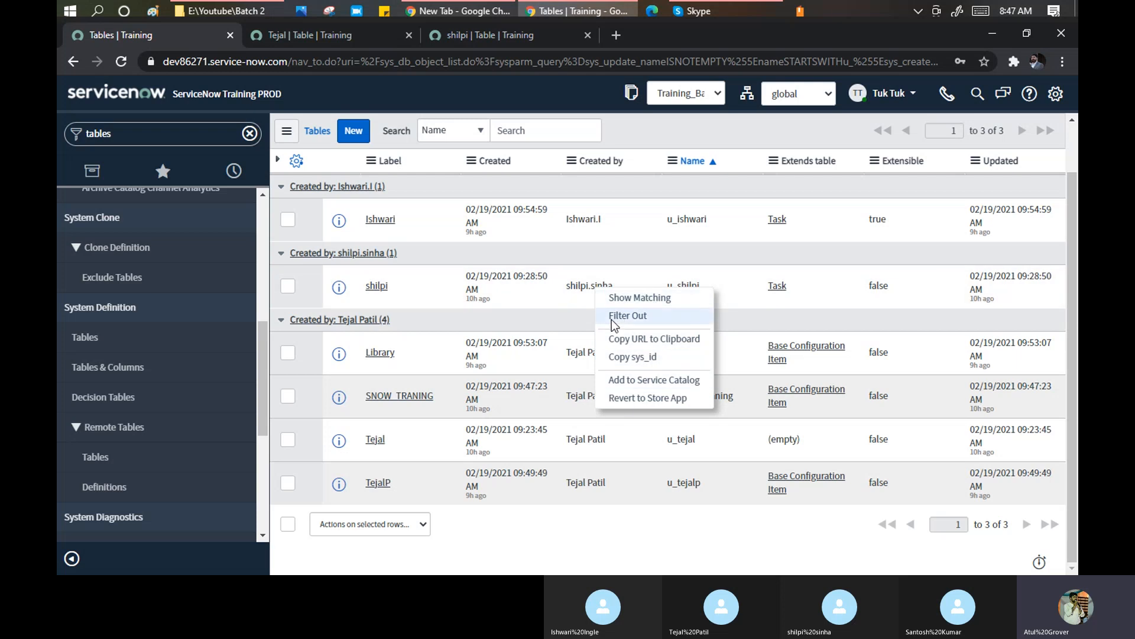
left_click(571, 161)
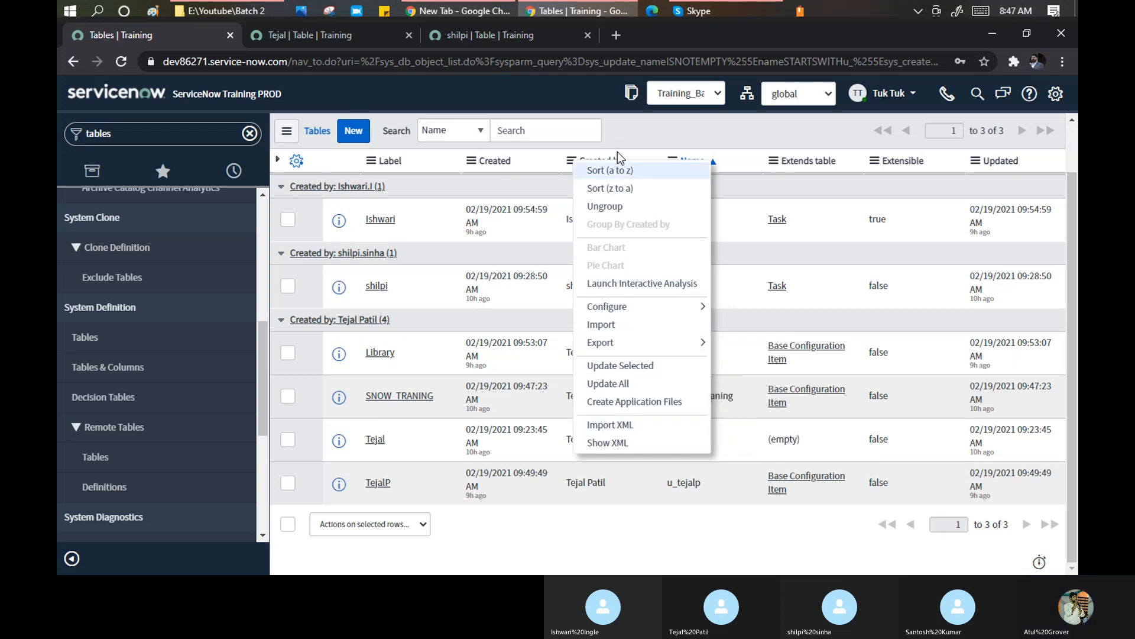
left_click(477, 33)
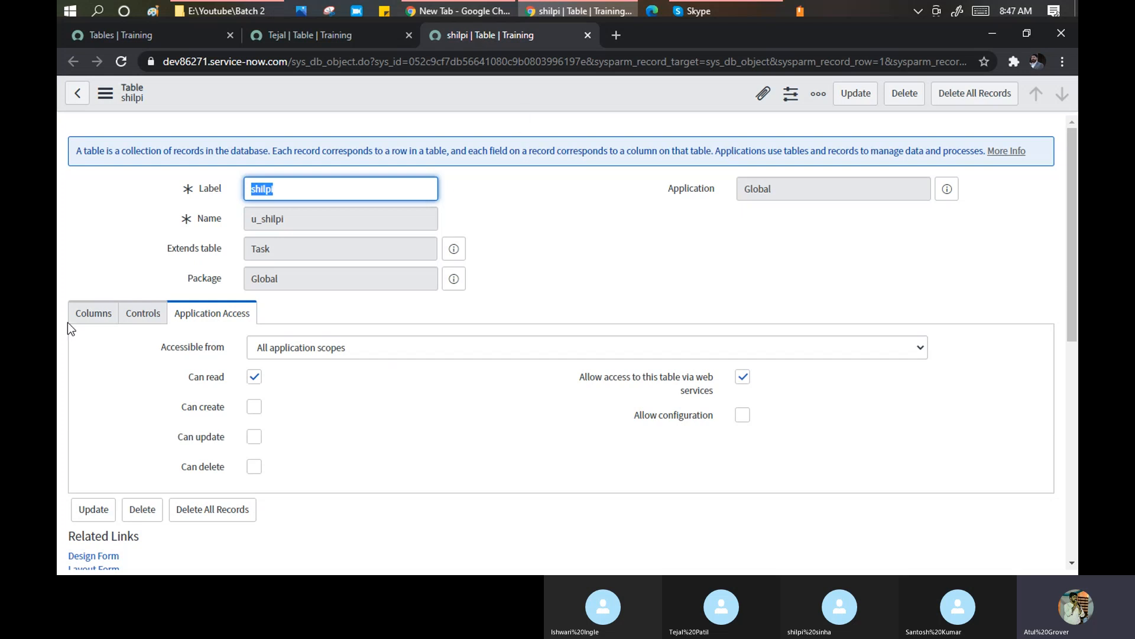
Step: Show the Columns section of the Task-extending custom table and look through its field definitions
left_click(98, 314)
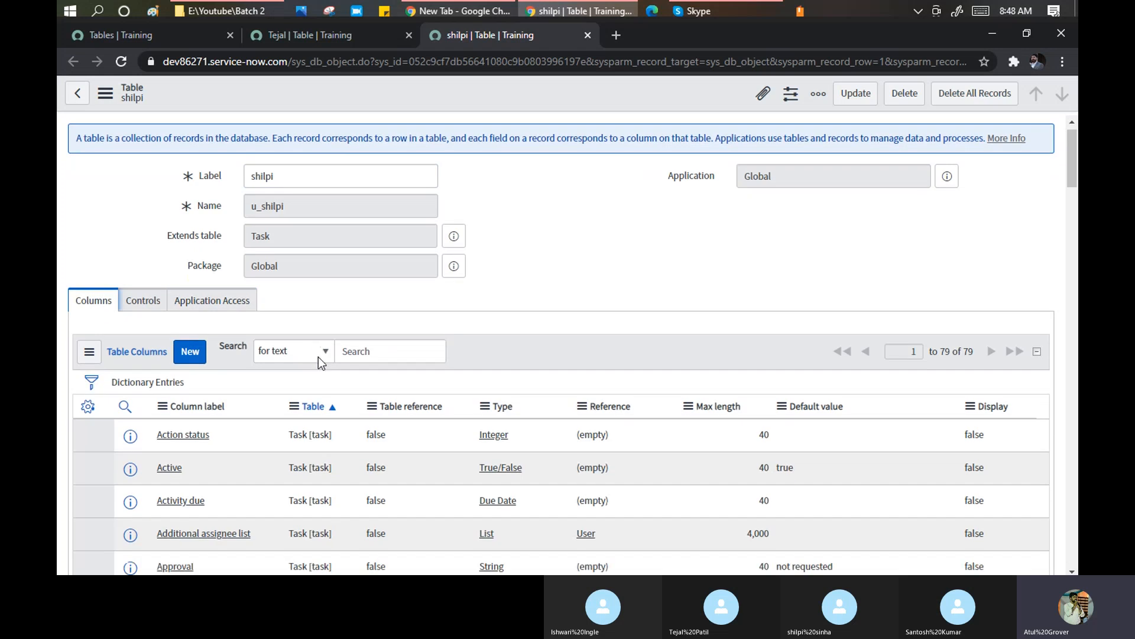
scroll(319, 356, "down", 2)
left_click_drag(980, 219, 942, 206)
scroll(408, 323, "down", 4)
scroll(337, 313, "down", 20)
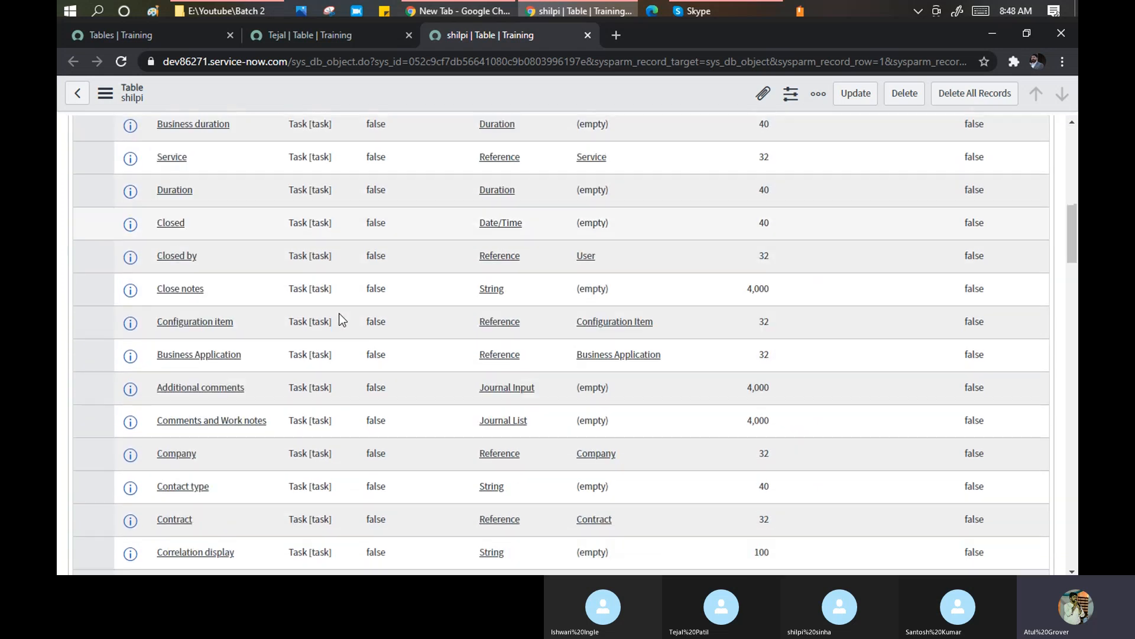
Step: Open the Task-extending custom table's create, delete, read and write access control records, each in its own new browser tab
scroll(335, 314, "down", 5)
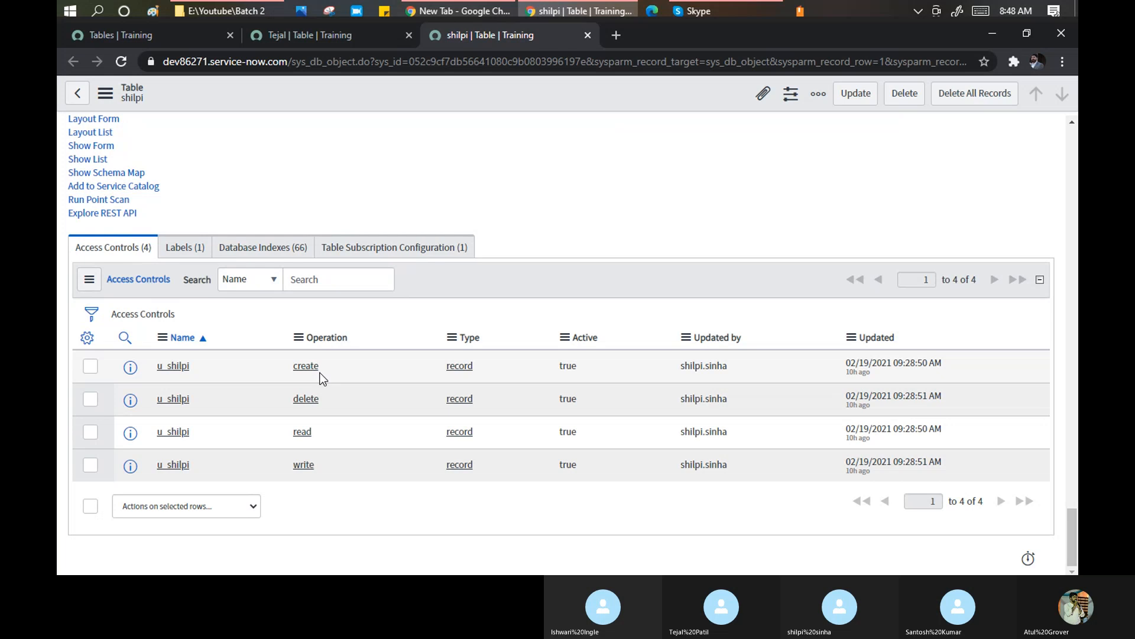
left_click(178, 371, "ctrl")
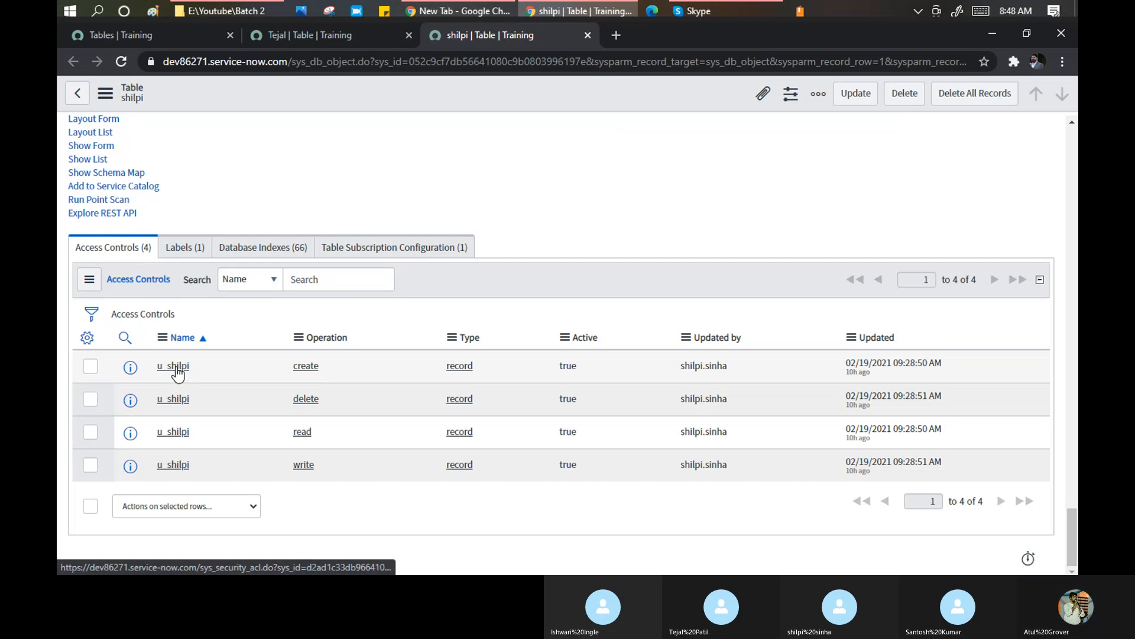
left_click(177, 401, "ctrl")
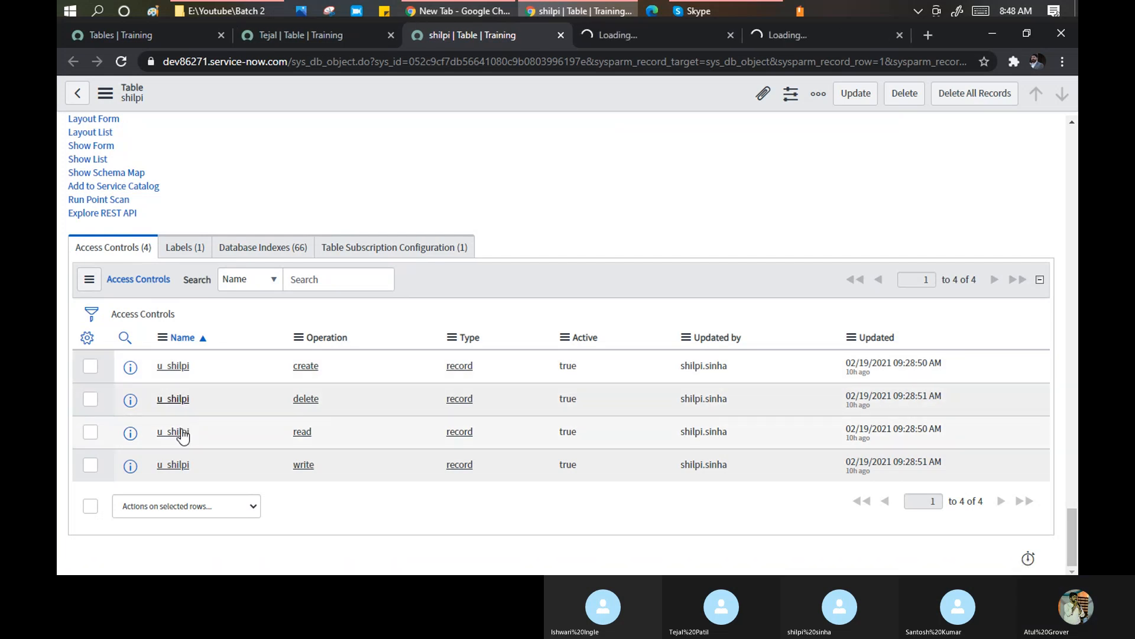
left_click(179, 432, "ctrl")
left_click(185, 465, "ctrl")
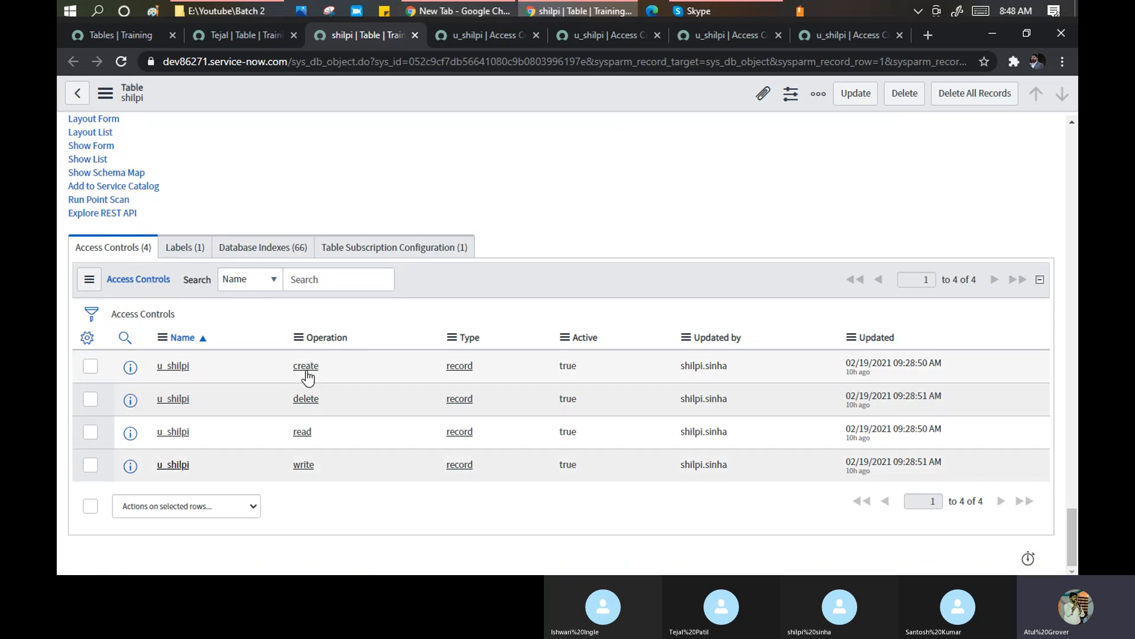
Step: Review the create access control record and highlight the role listed under Requires role
left_click(466, 41)
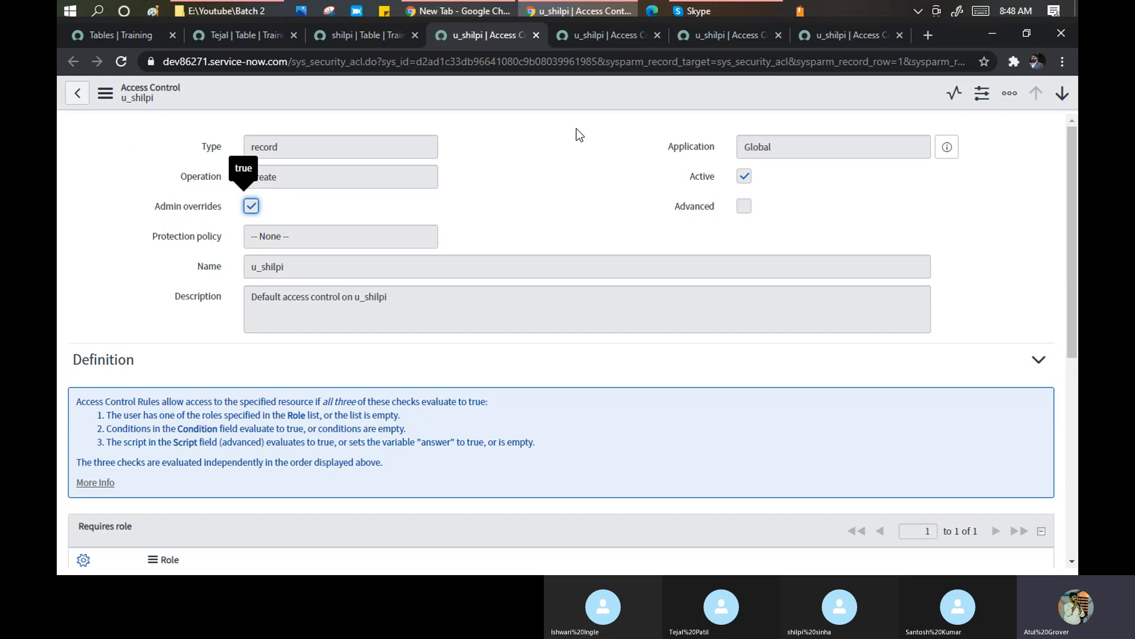
scroll(574, 147, "down", 4)
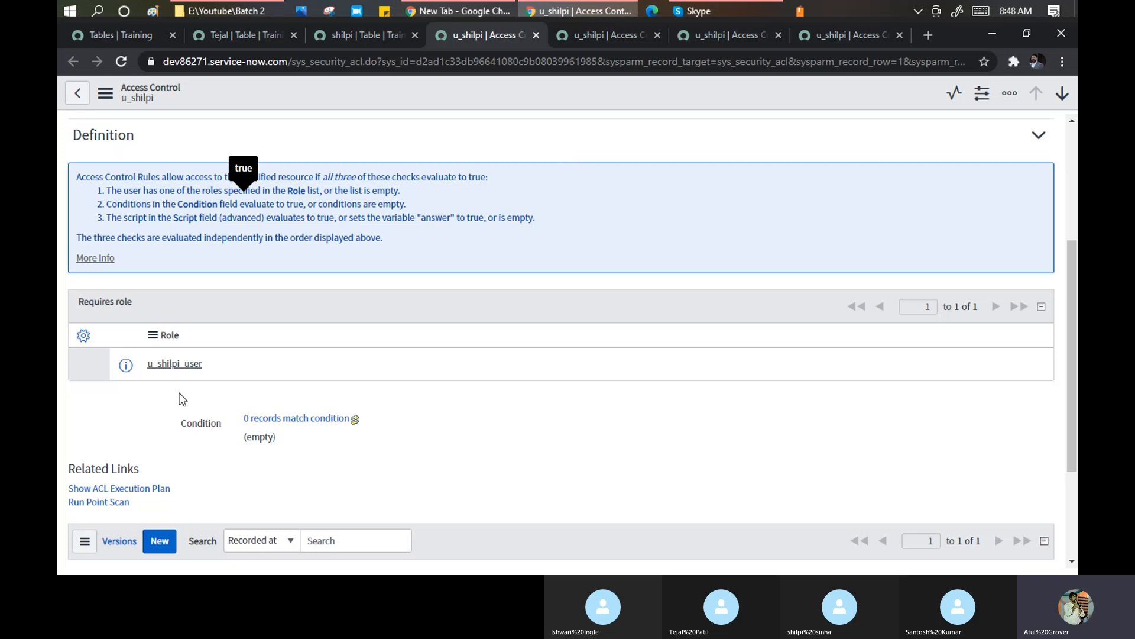
left_click_drag(214, 368, 140, 370)
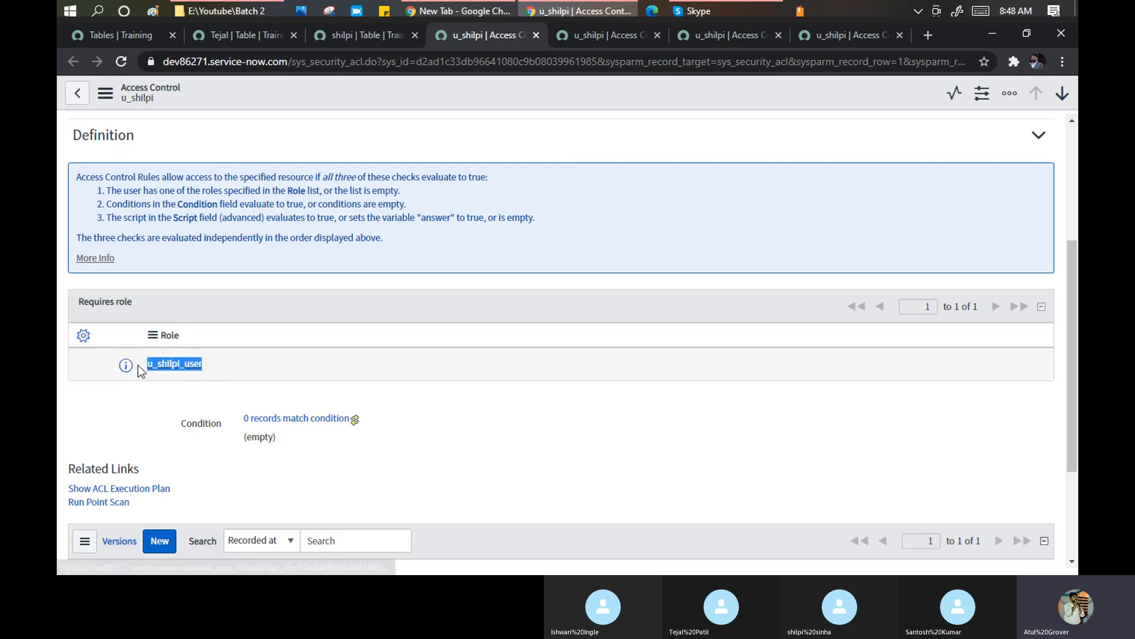
double_click(143, 368)
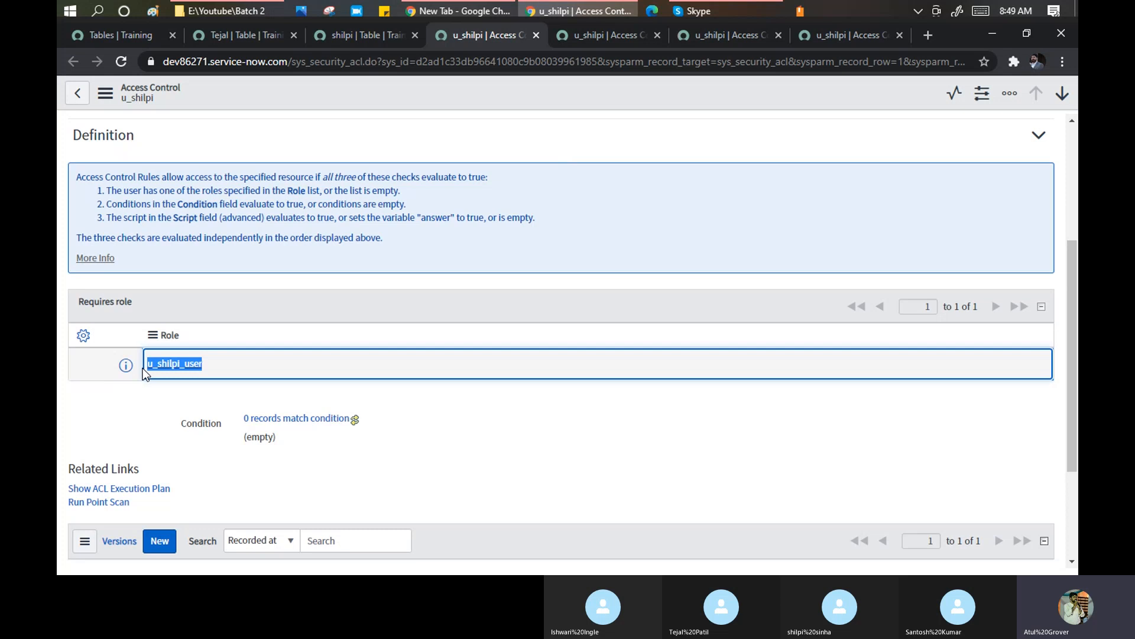
Step: Return to the tables list, filter it to names starting with change_request and remove the creation date condition
left_click(106, 35)
left_click(137, 140)
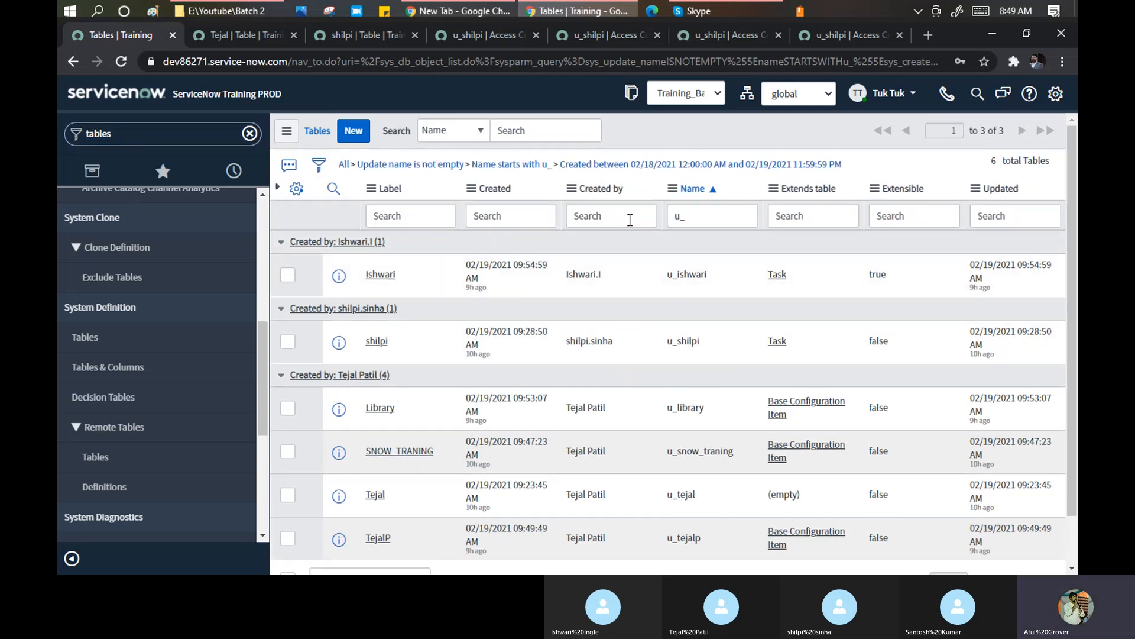
double_click(696, 224)
type("change")
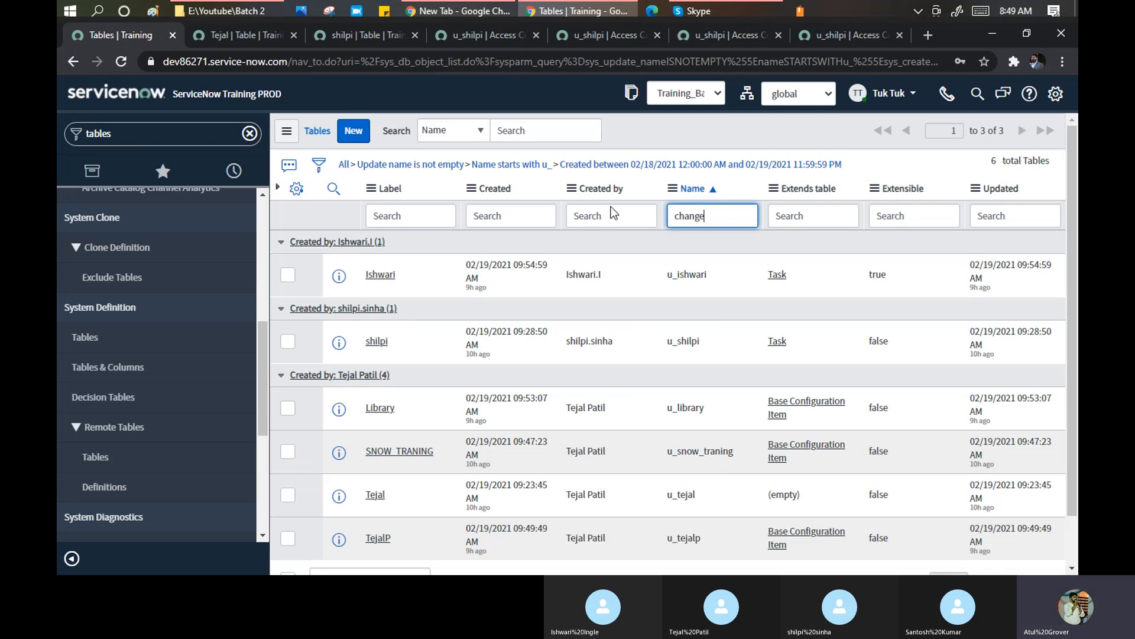
key("Return")
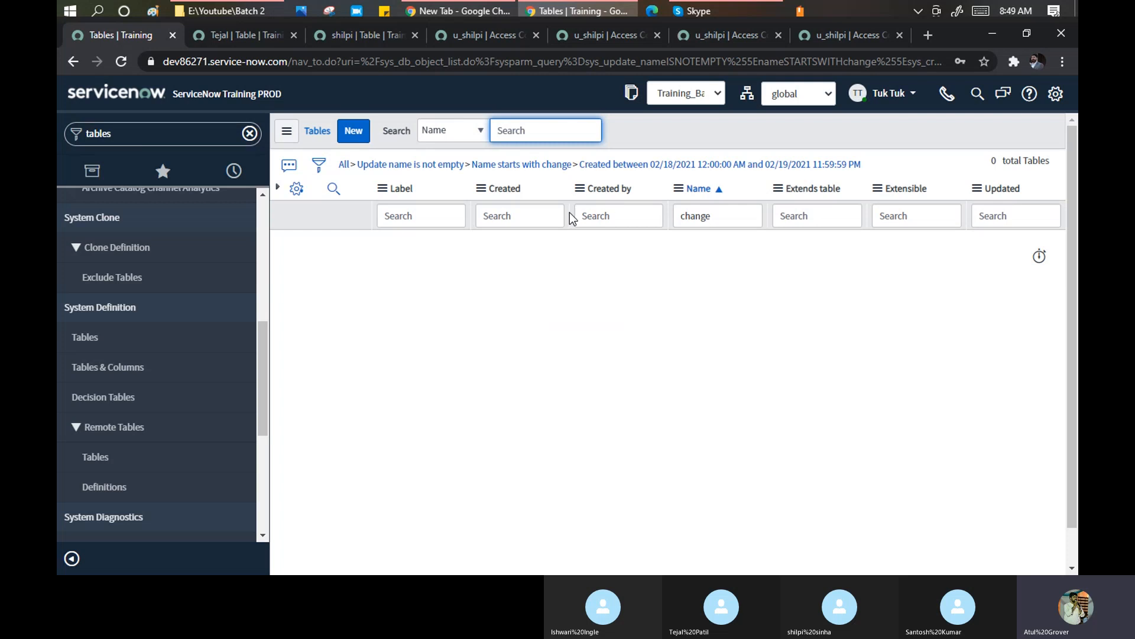
left_click(729, 224)
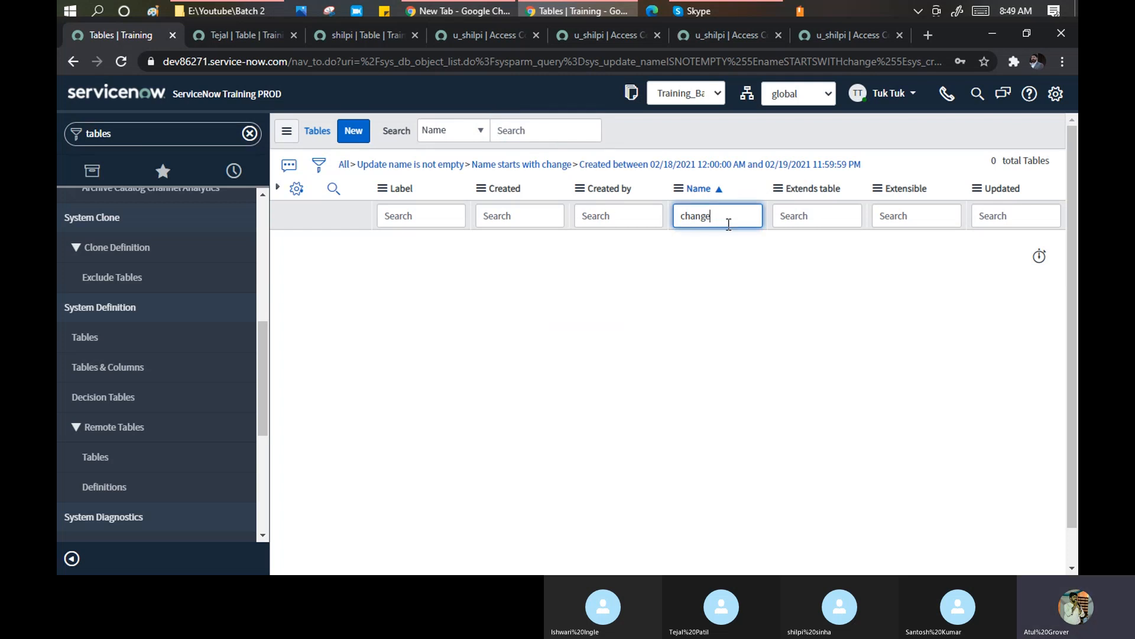
type("_request")
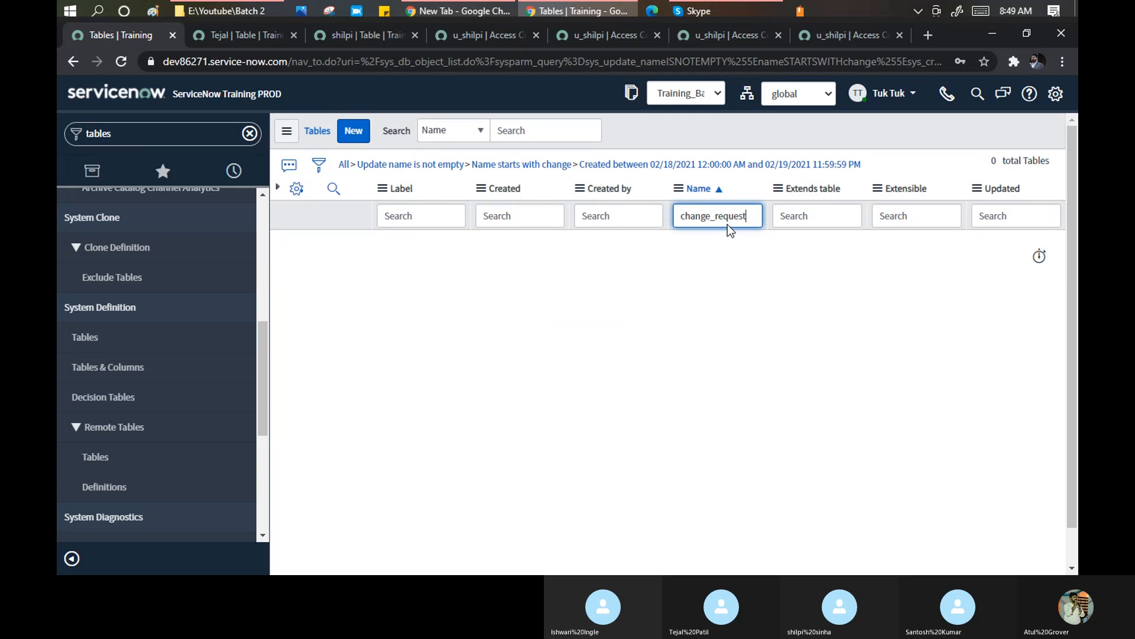
key("Return")
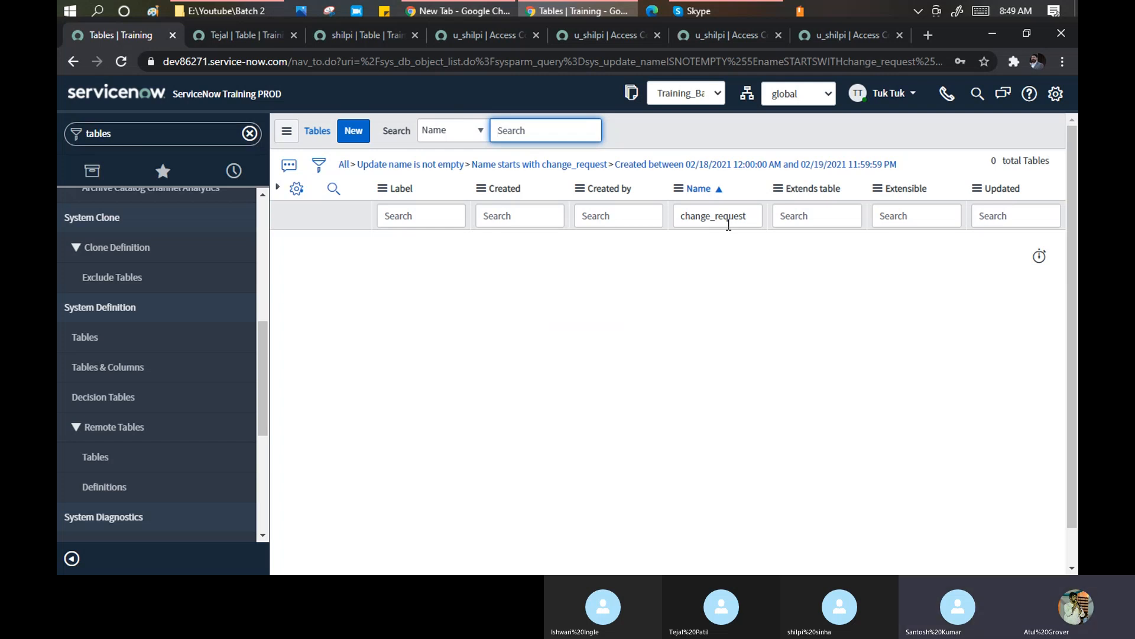
left_click(612, 166)
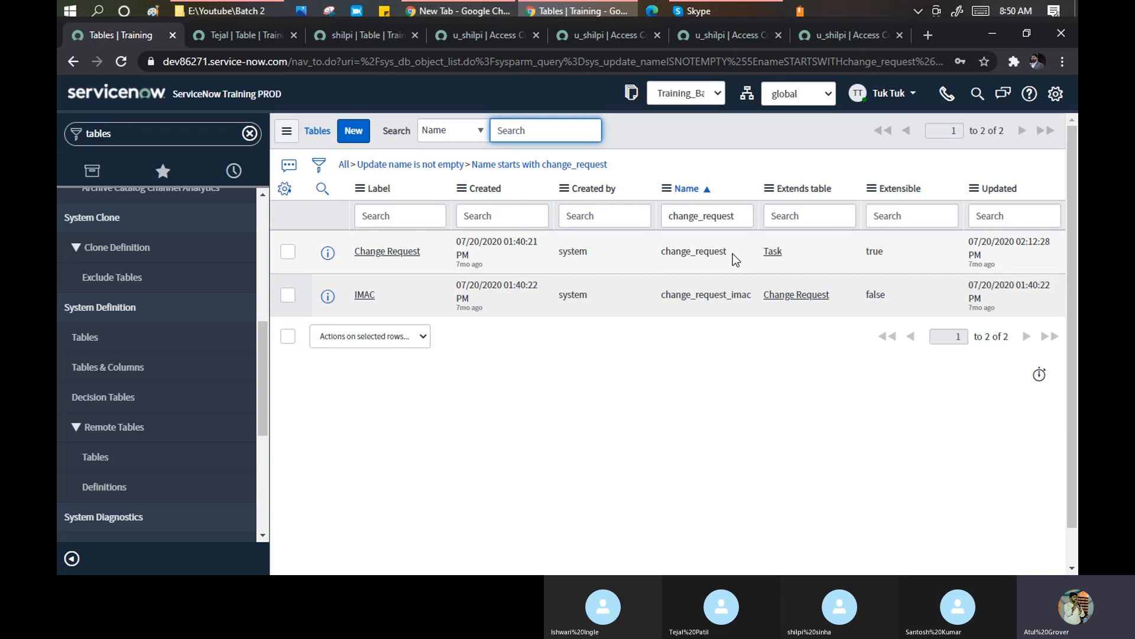
Step: Open the Change Request table record, collapse the navigator and look through its column definitions
left_click_drag(729, 252, 666, 252)
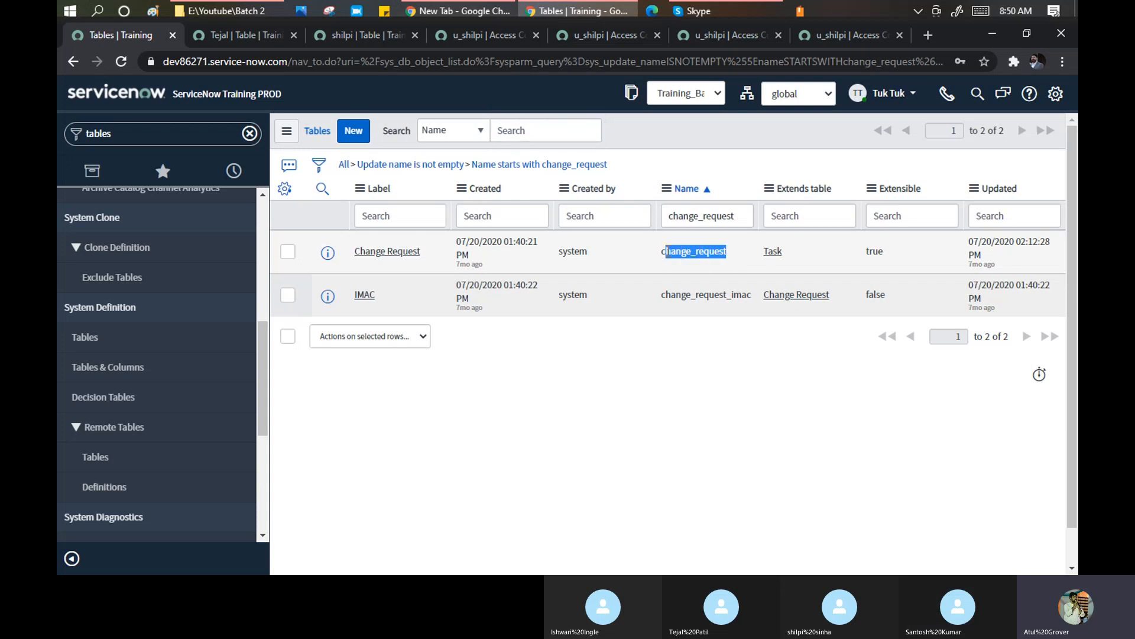
left_click(389, 252)
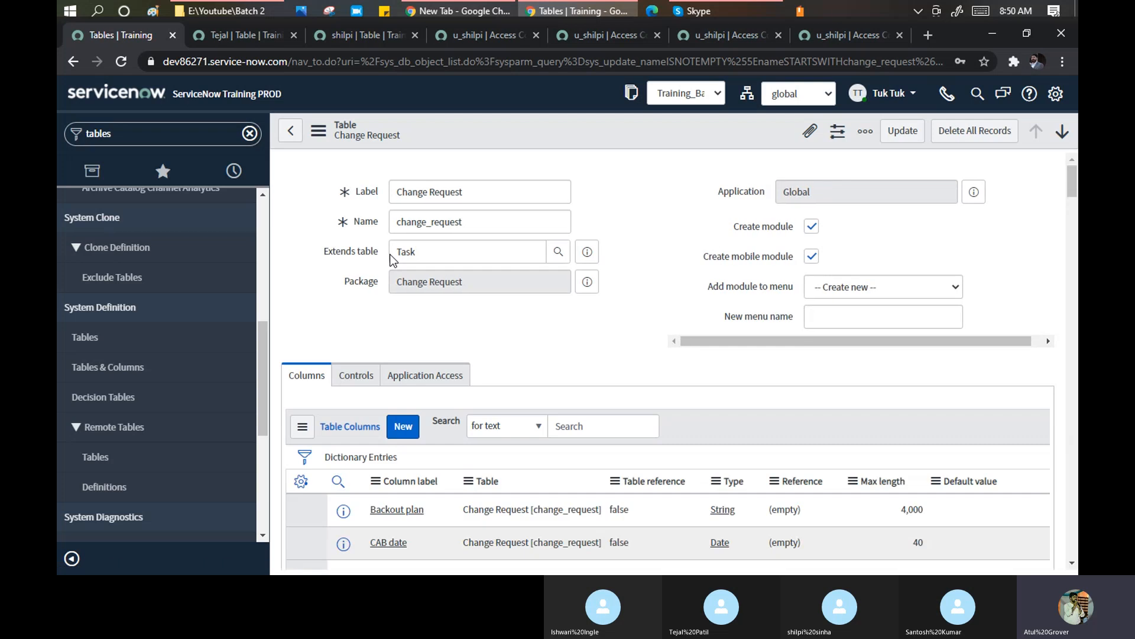
scroll(549, 336, "down", 6)
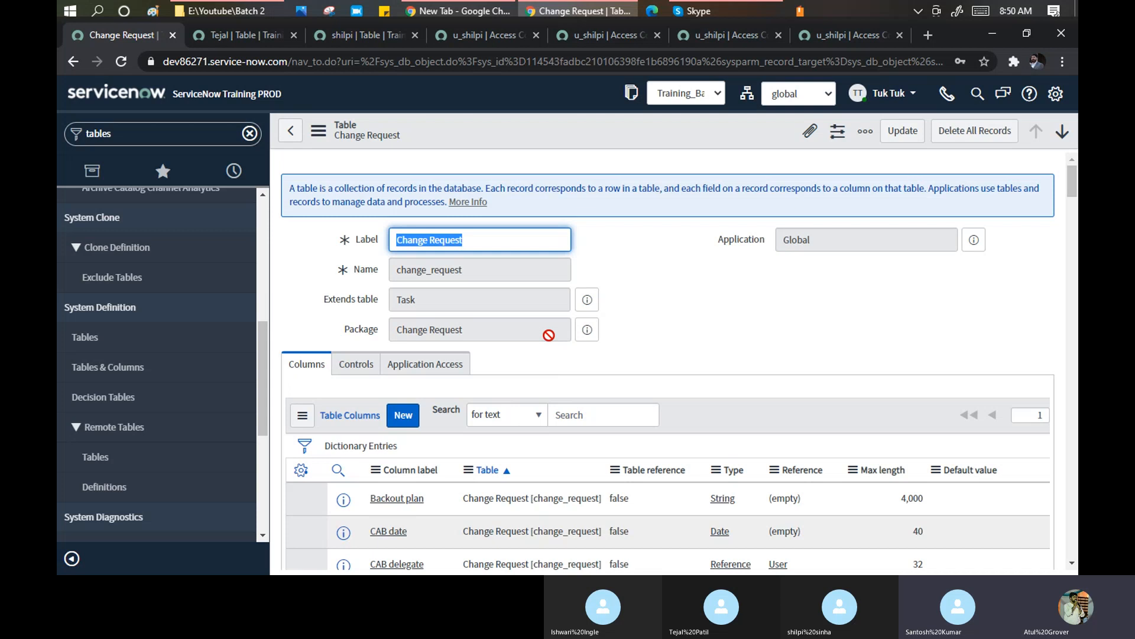
scroll(580, 439, "down", 4)
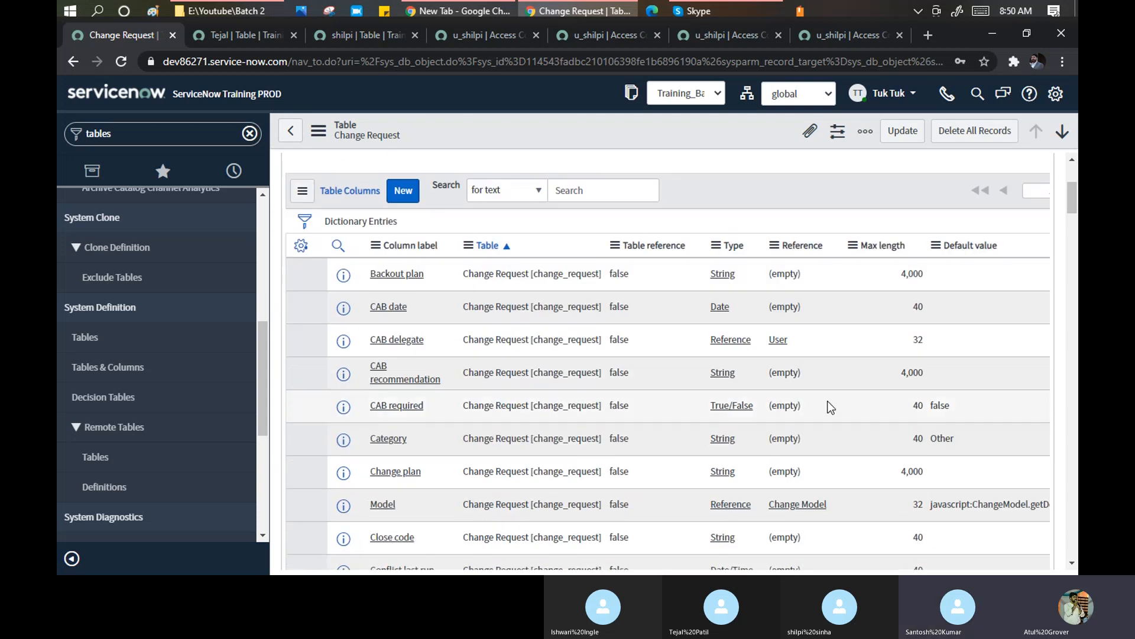
left_click(72, 559)
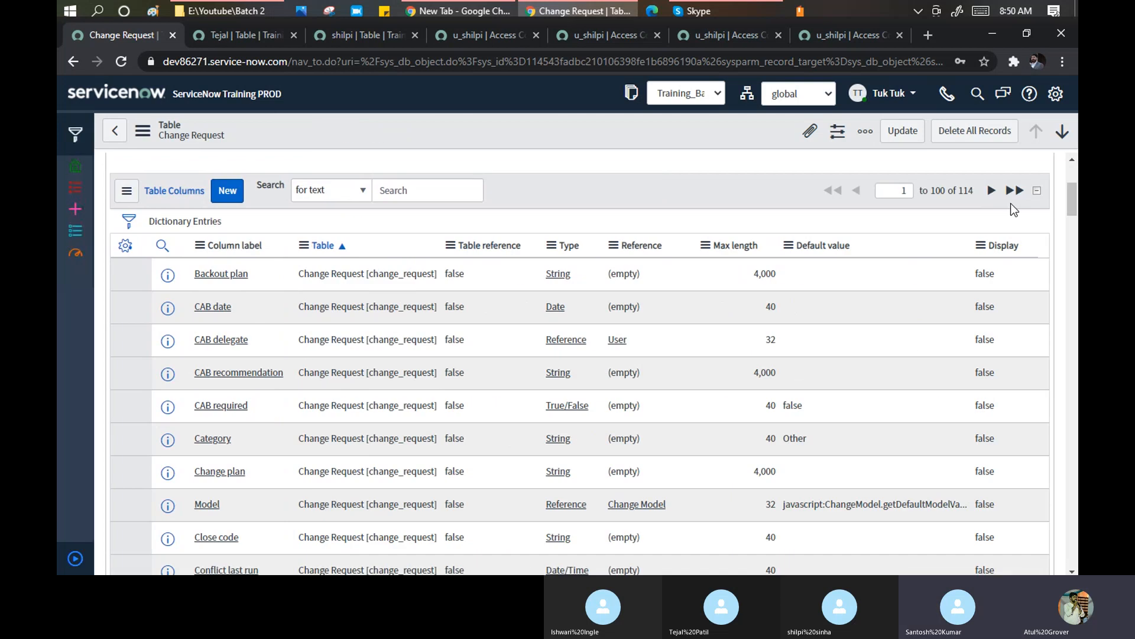
scroll(513, 315, "down", 10)
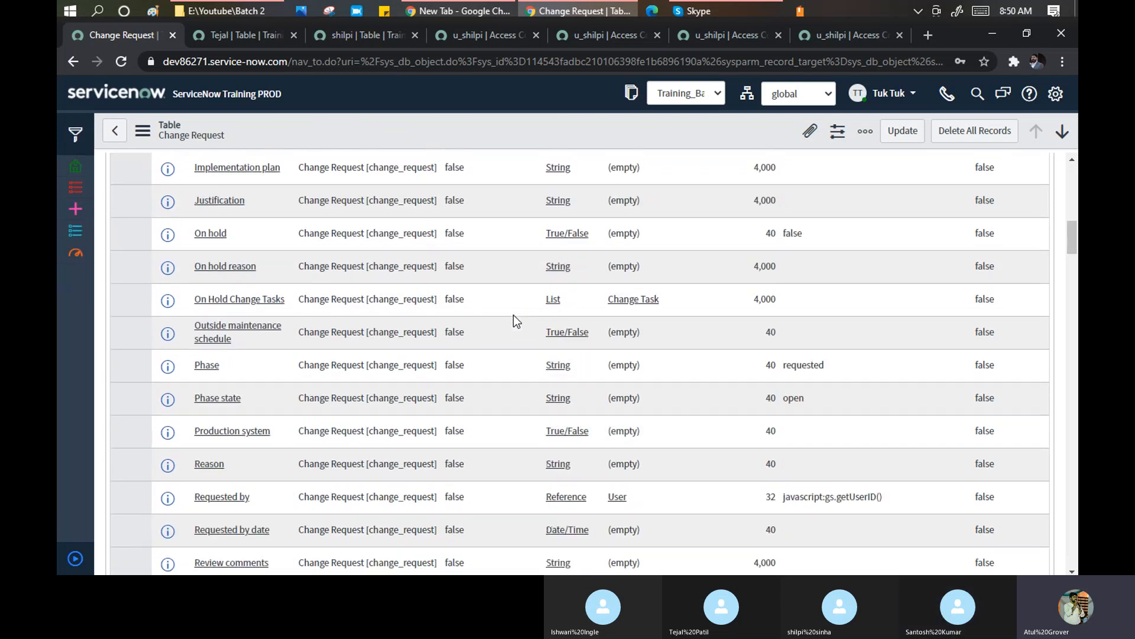
scroll(514, 314, "down", 10)
Step: Examine the Change Request table's Access Controls related list, including its table-level and field-level rules and their operations
left_click_drag(1073, 301, 1067, 540)
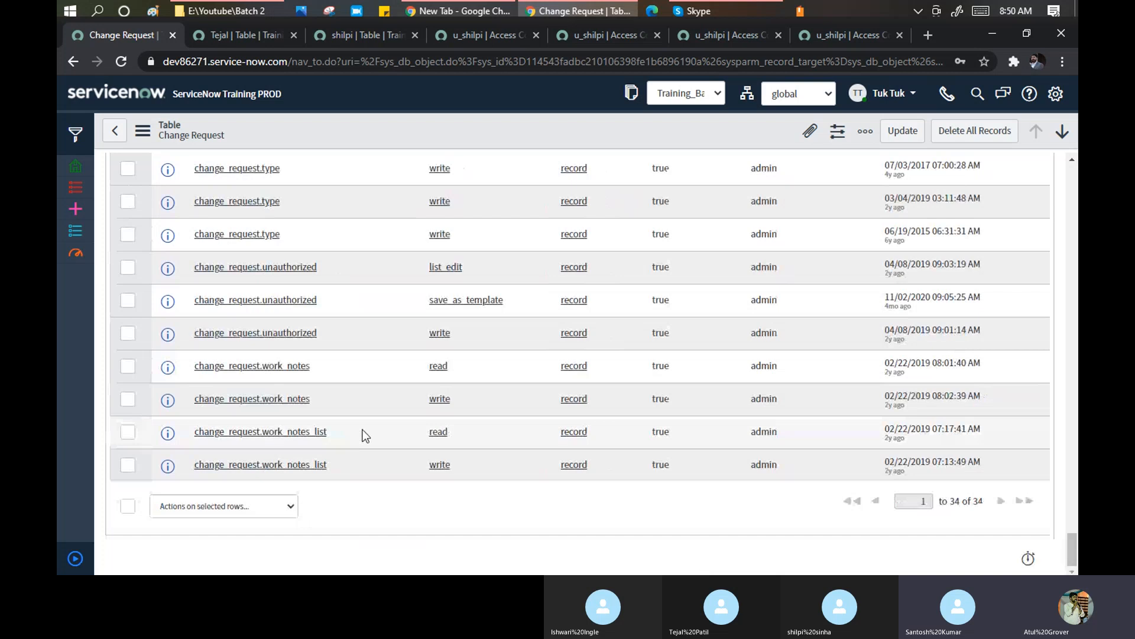
scroll(363, 429, "up", 6)
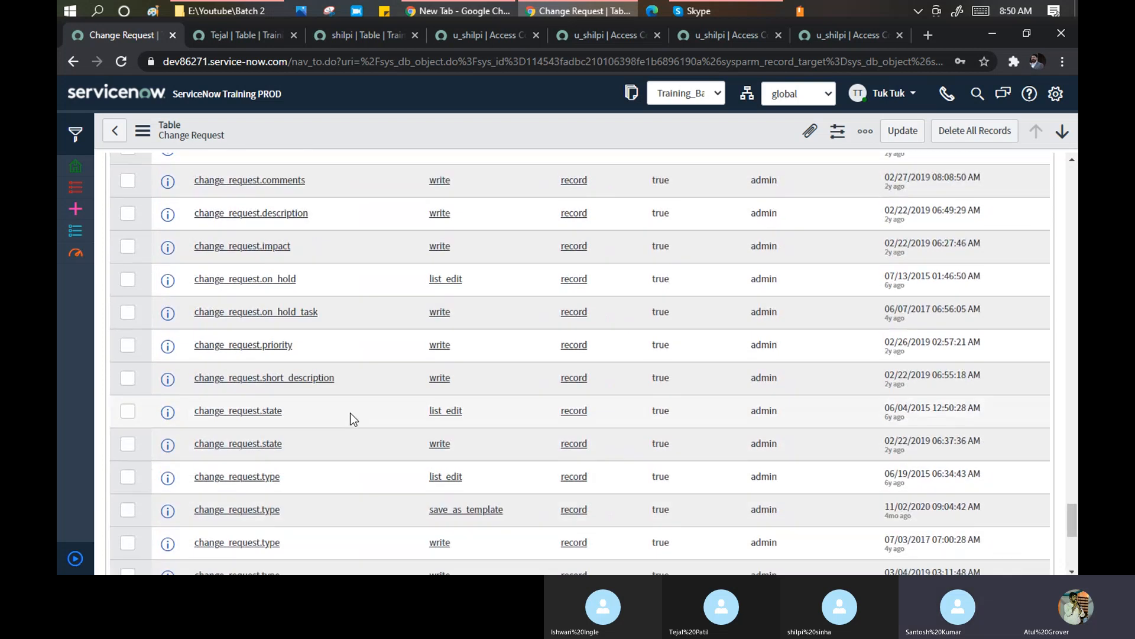
scroll(350, 413, "up", 10)
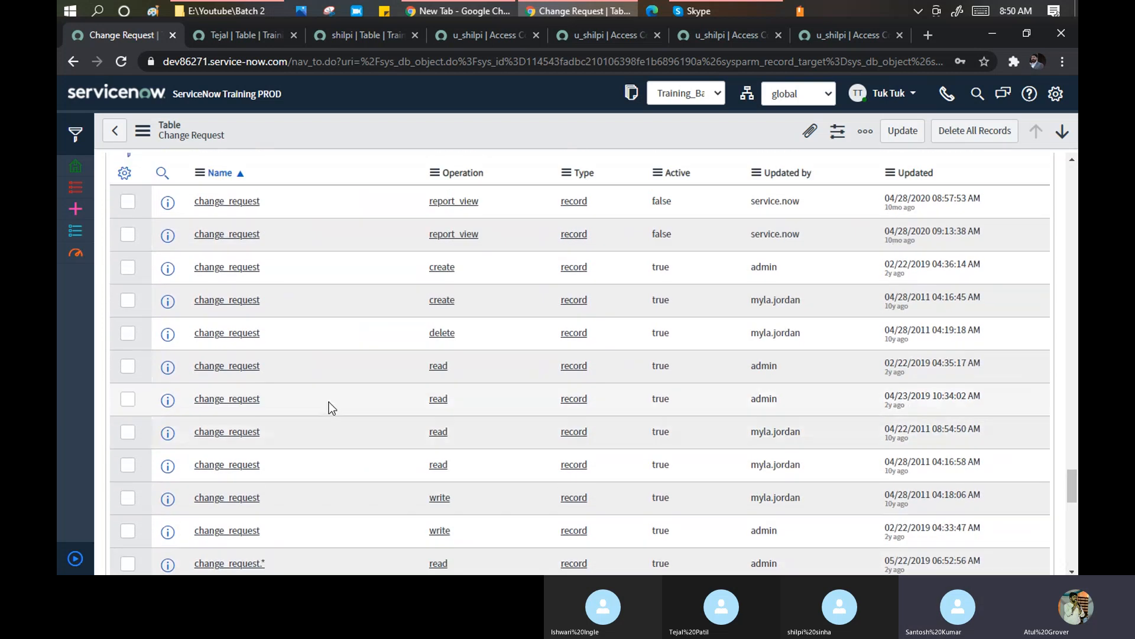
scroll(329, 401, "up", 3)
scroll(332, 392, "down", 4)
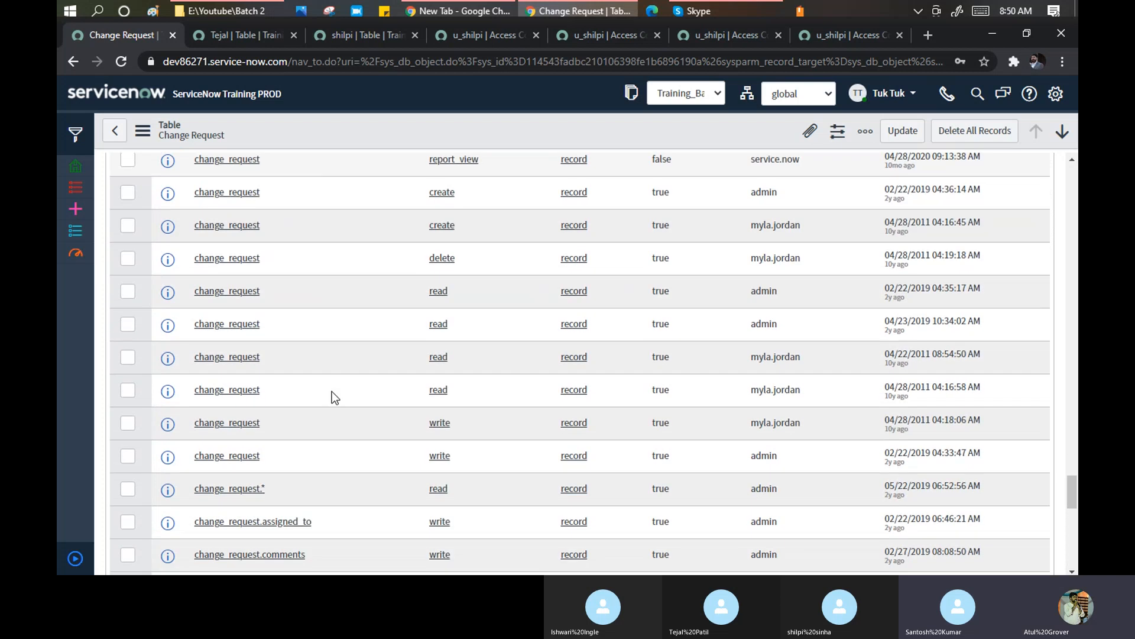
scroll(332, 391, "down", 3)
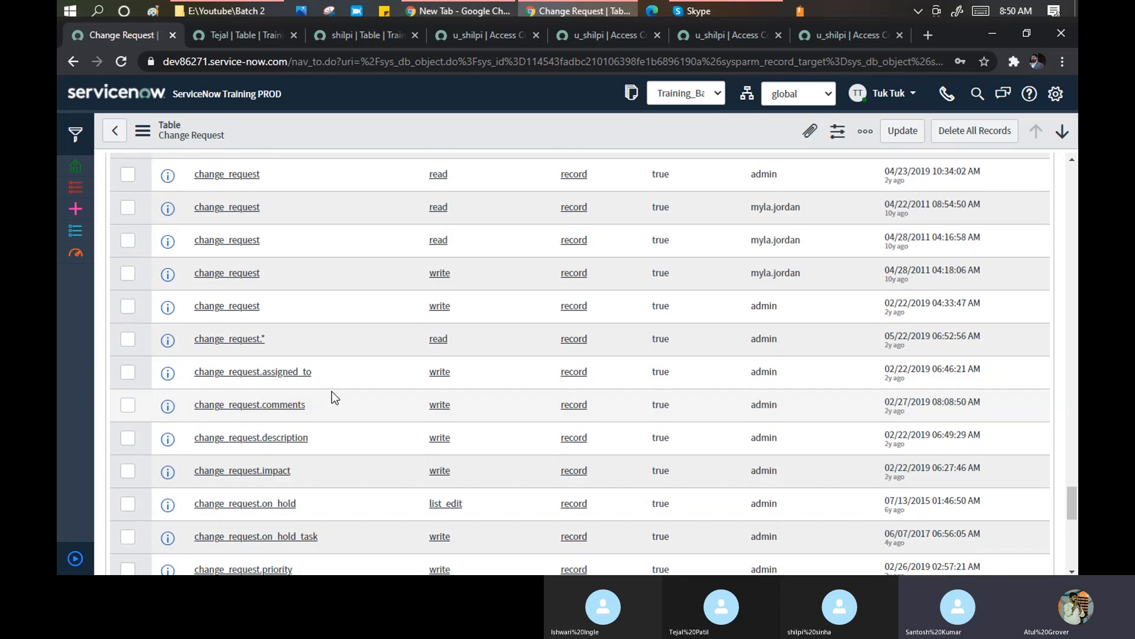
scroll(331, 392, "down", 5)
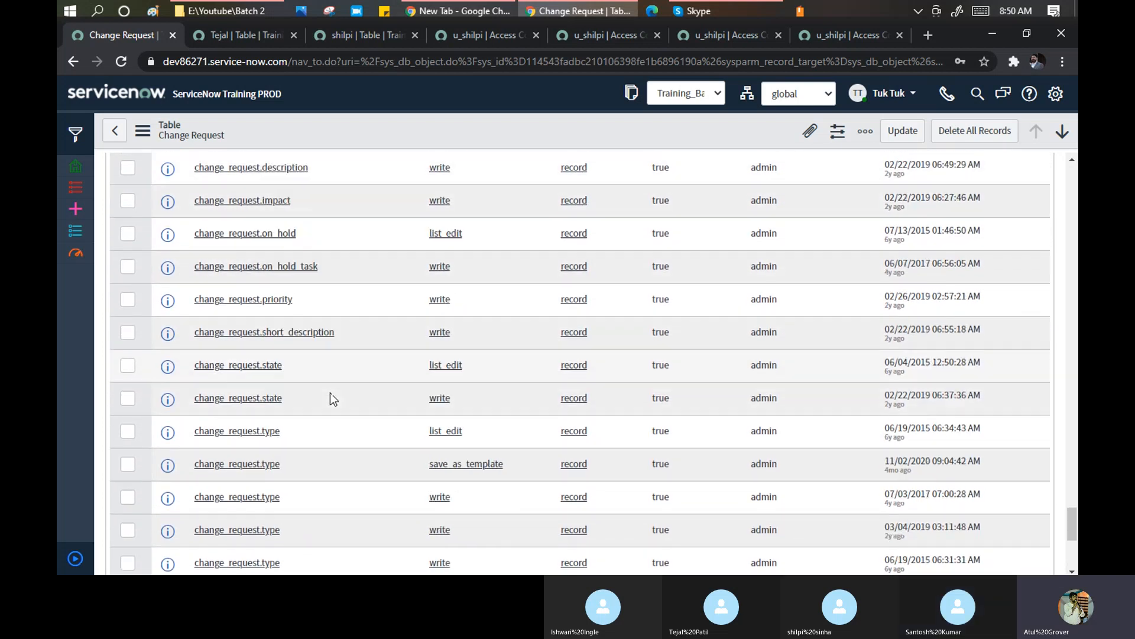
scroll(330, 392, "down", 3)
scroll(325, 401, "down", 3)
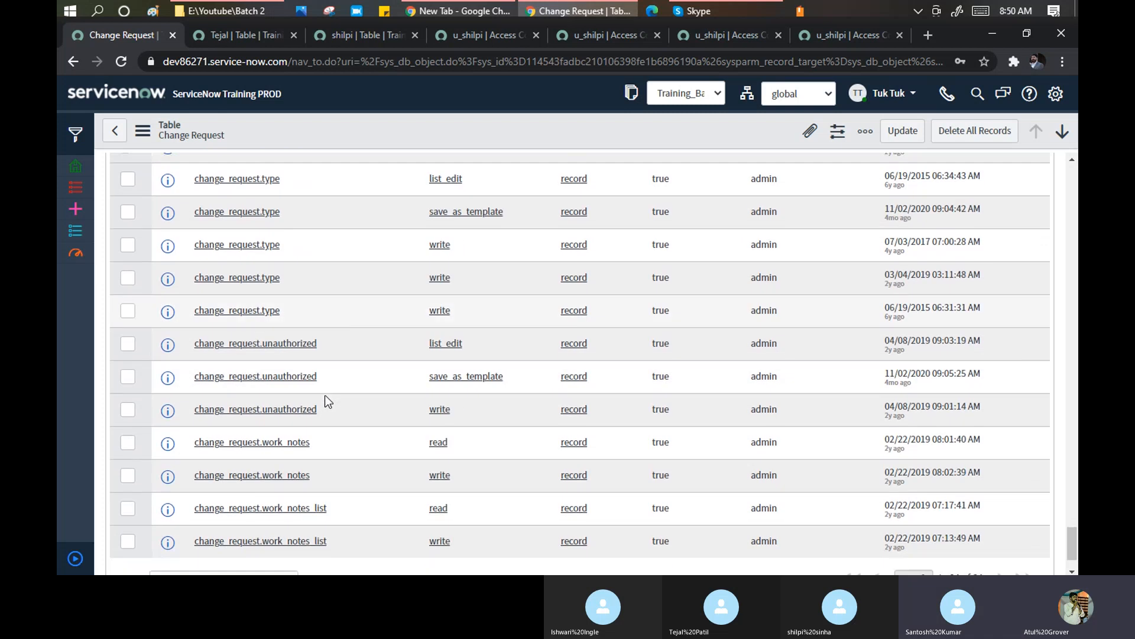
scroll(325, 401, "up", 8)
scroll(325, 395, "up", 15)
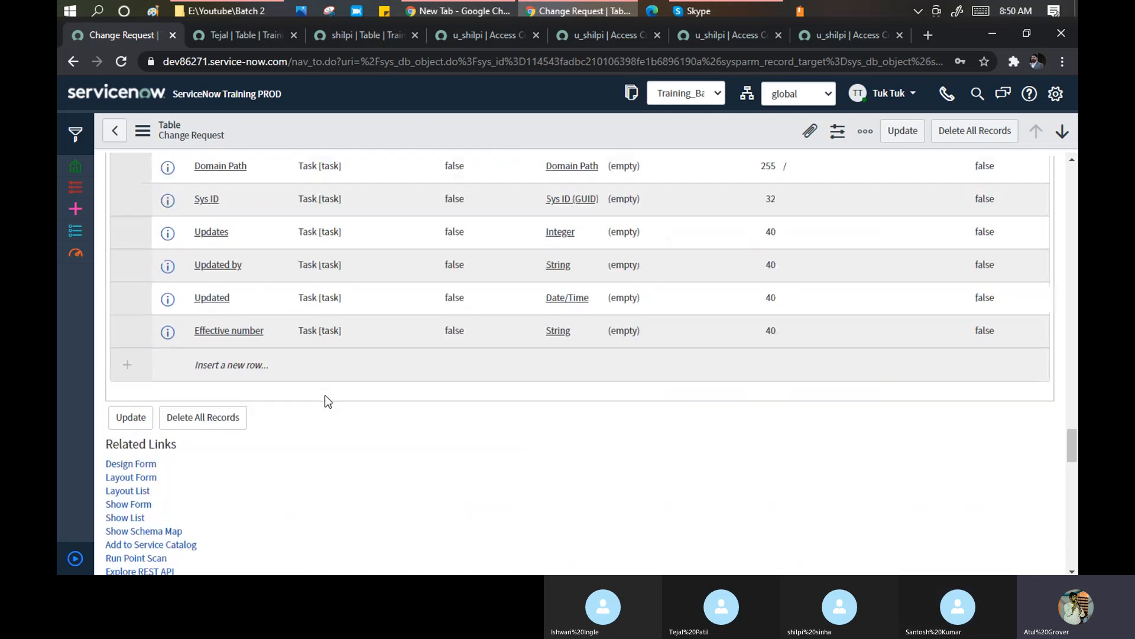
scroll(324, 397, "down", 6)
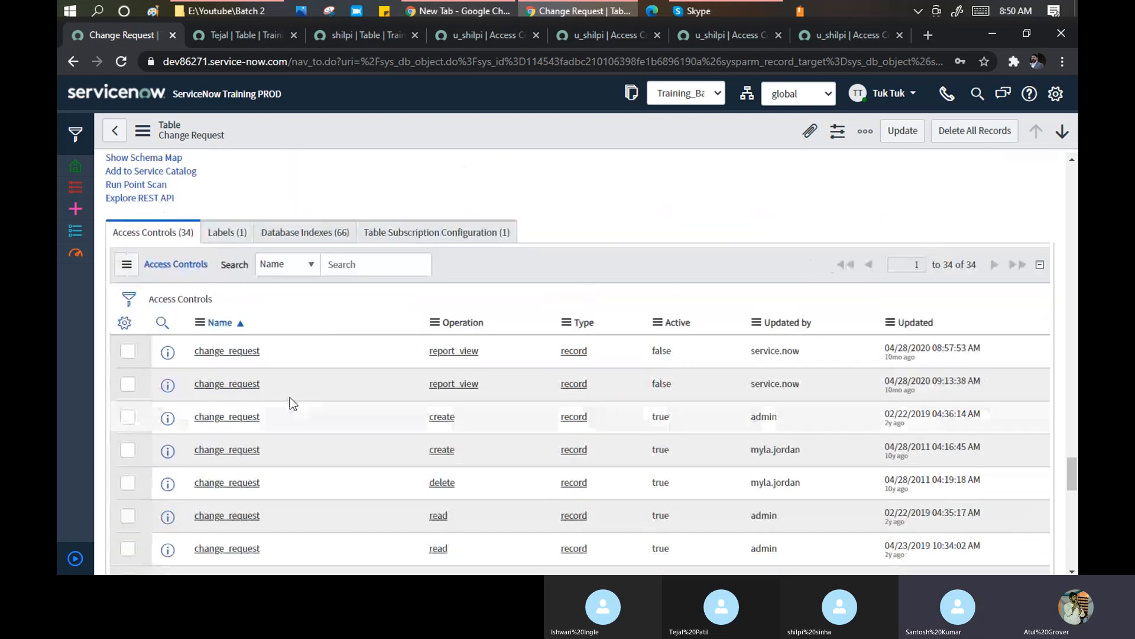
Step: Show the column search row in the Access Controls list and filter the names with *appr
left_click(162, 322)
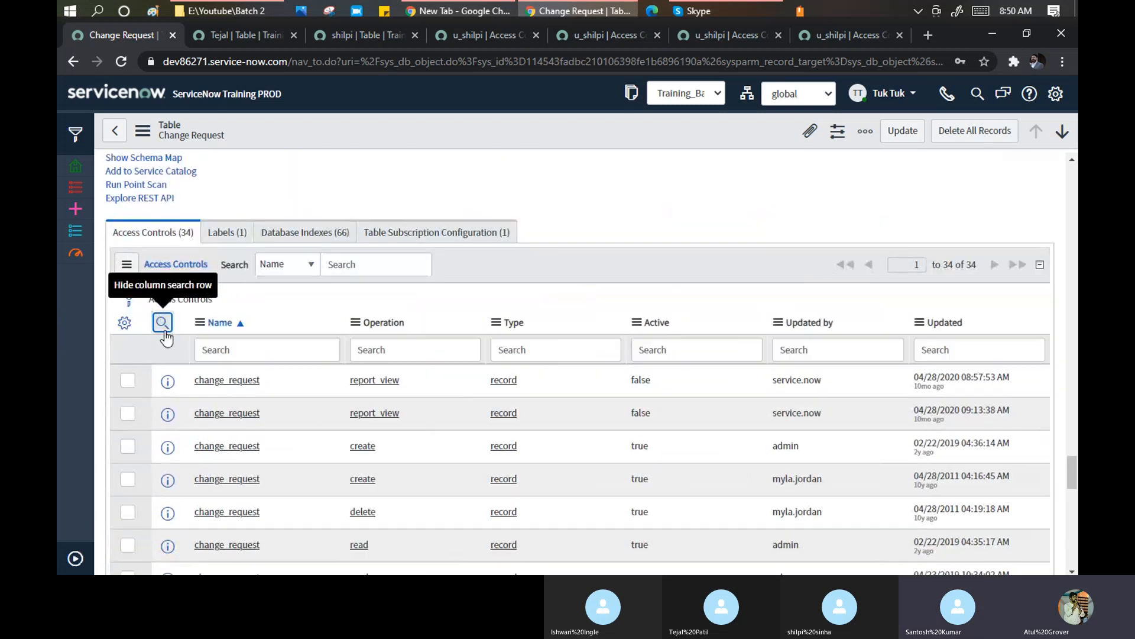
left_click(265, 347)
type("*a")
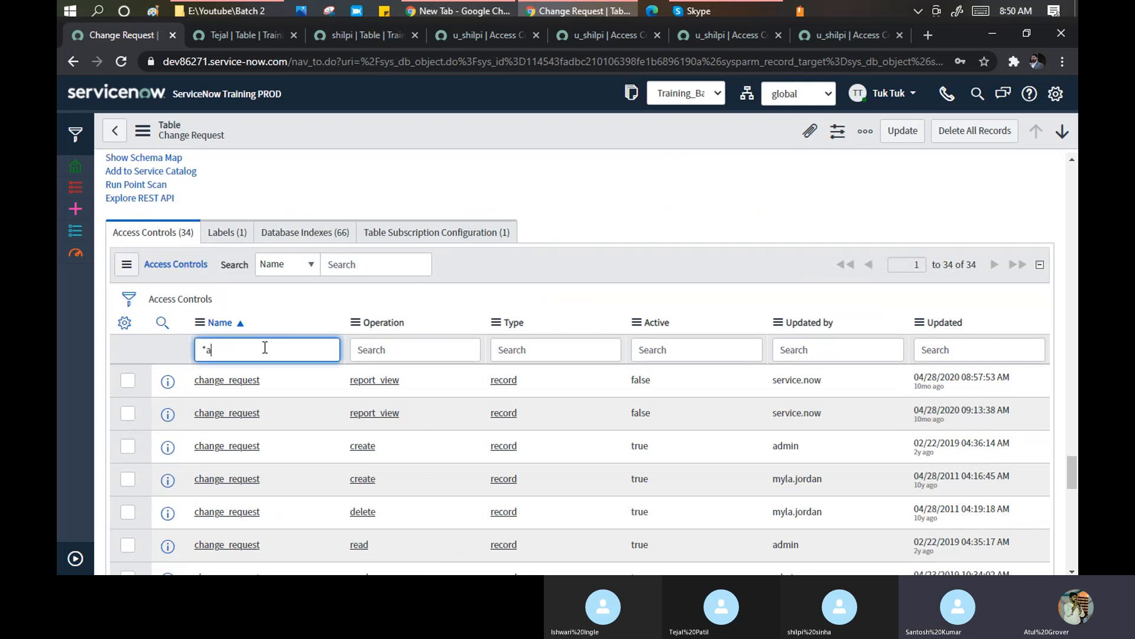
type("ppr")
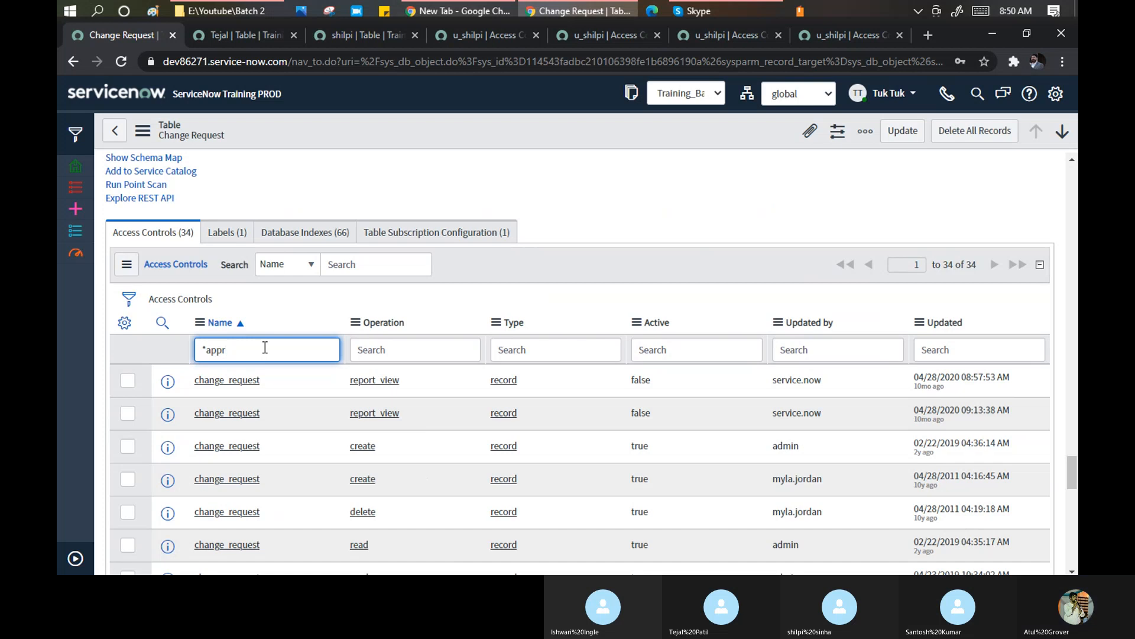
key("Return")
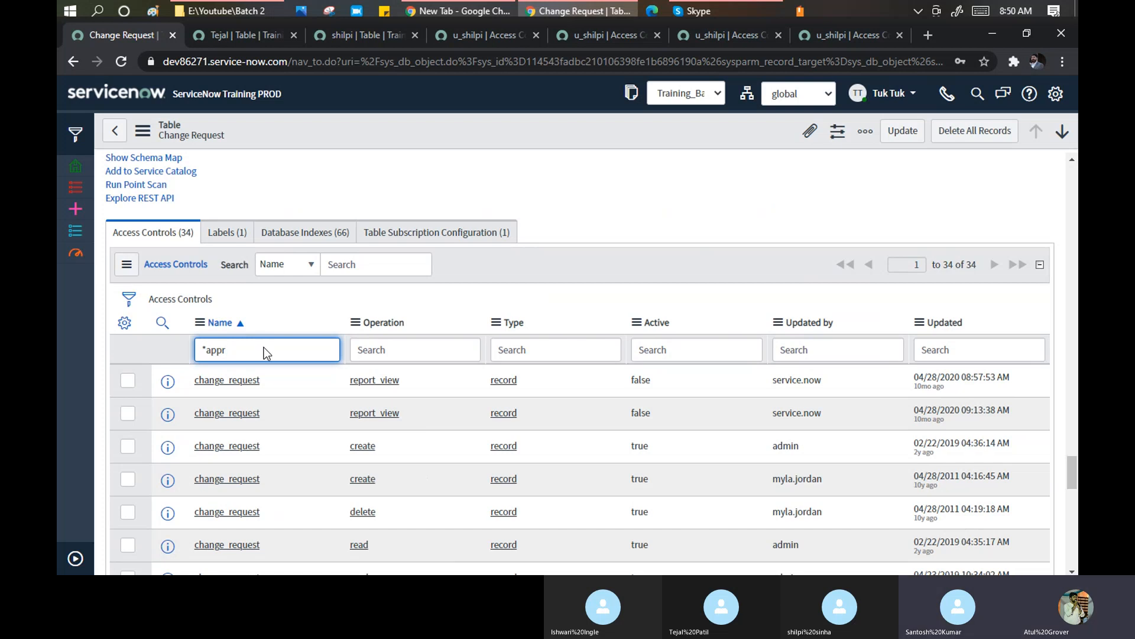
left_click(297, 443)
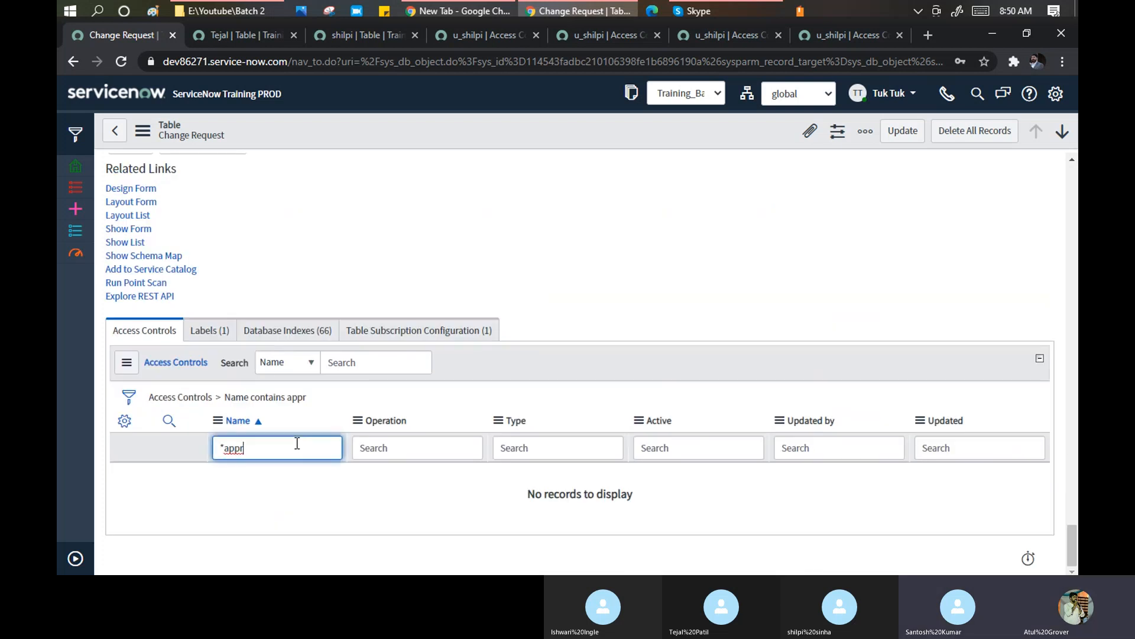
Step: Search the Change Request table's access control names with *app, and clear the name search text
key("BackSpace")
key("Return")
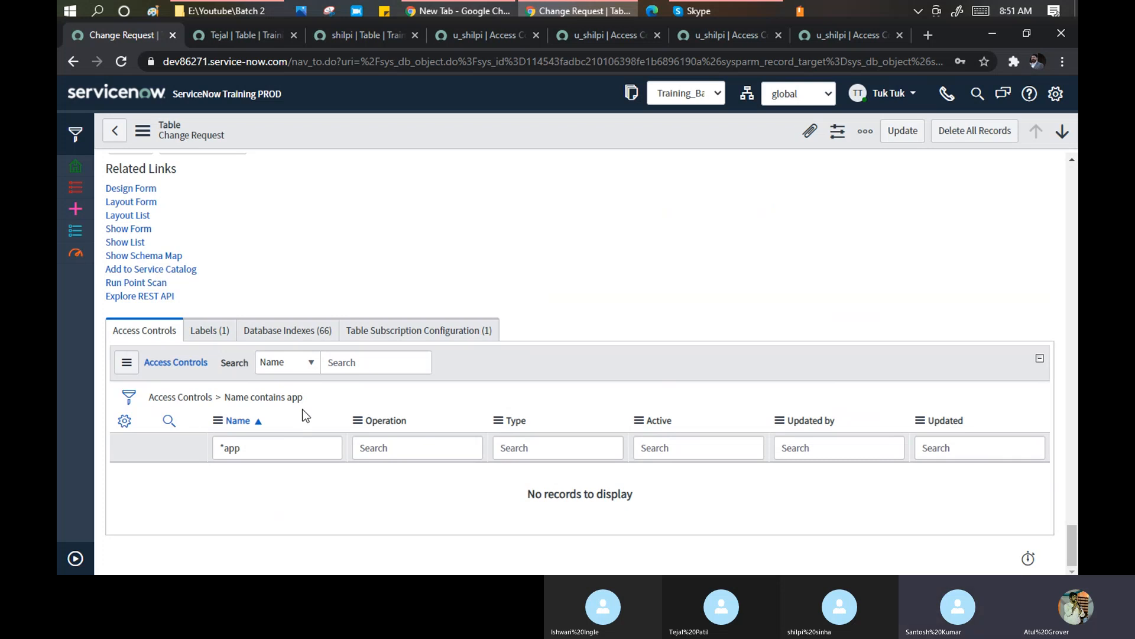
left_click(263, 447)
left_click_drag(263, 447, 197, 439)
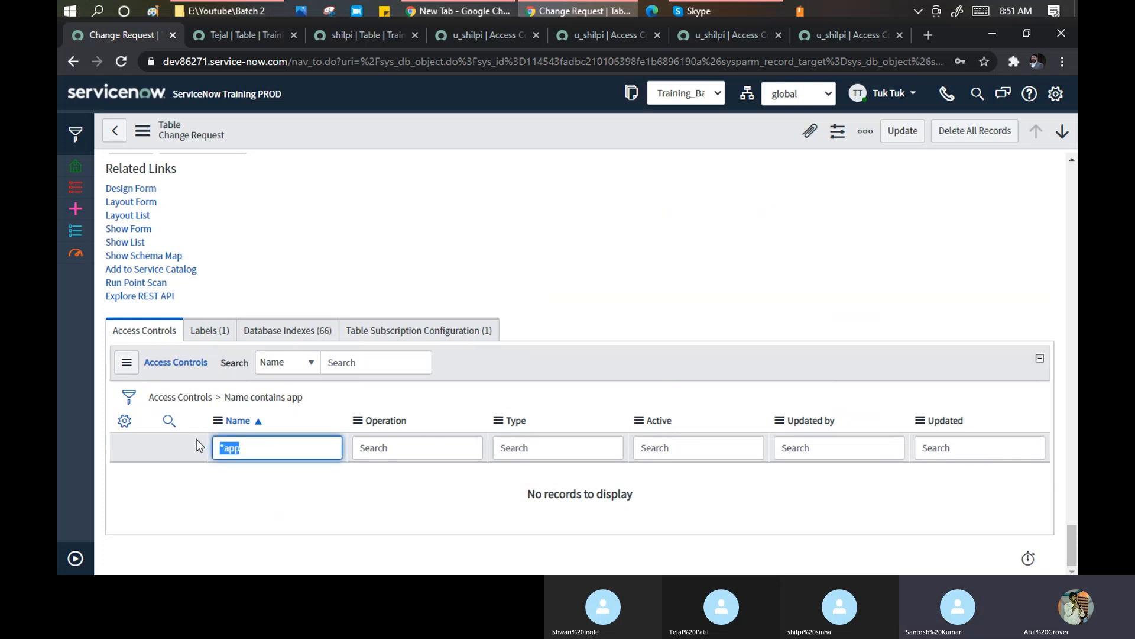
key("BackSpace")
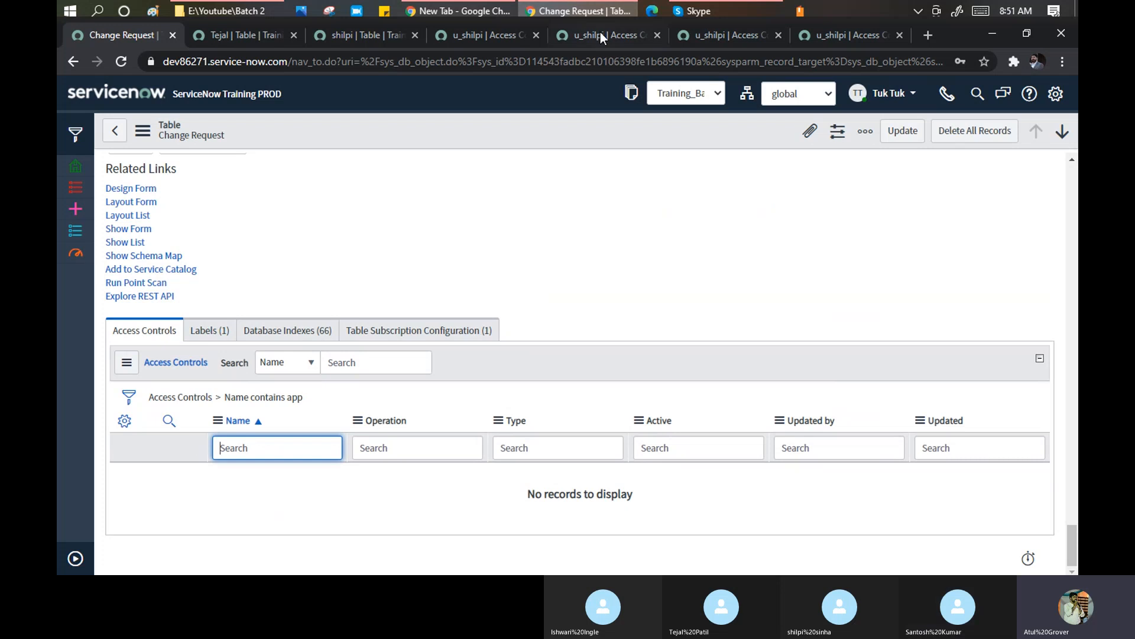
Step: Review the custom table's open access control records, checking the operation of each and the required role
left_click(506, 37)
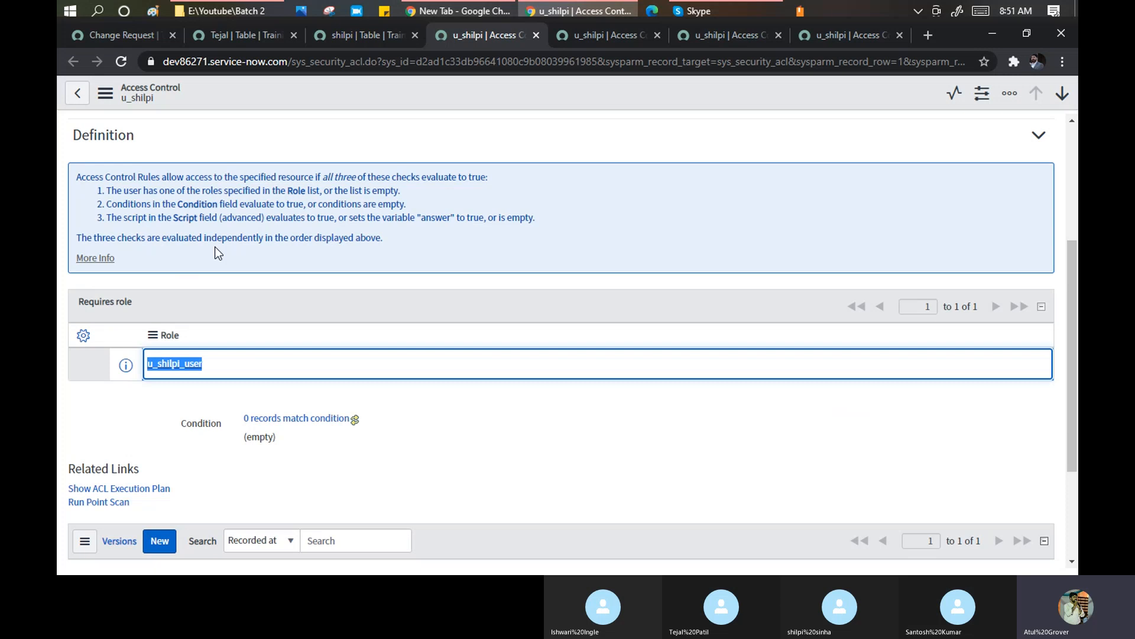
left_click(604, 38)
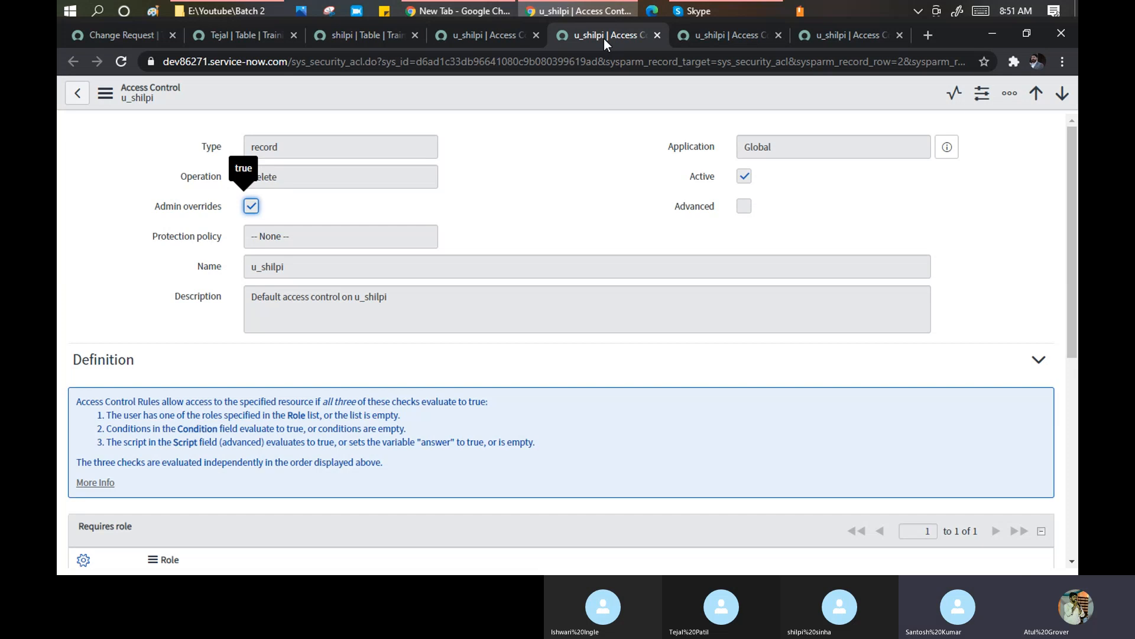
scroll(181, 384, "down", 1)
scroll(181, 385, "down", 3)
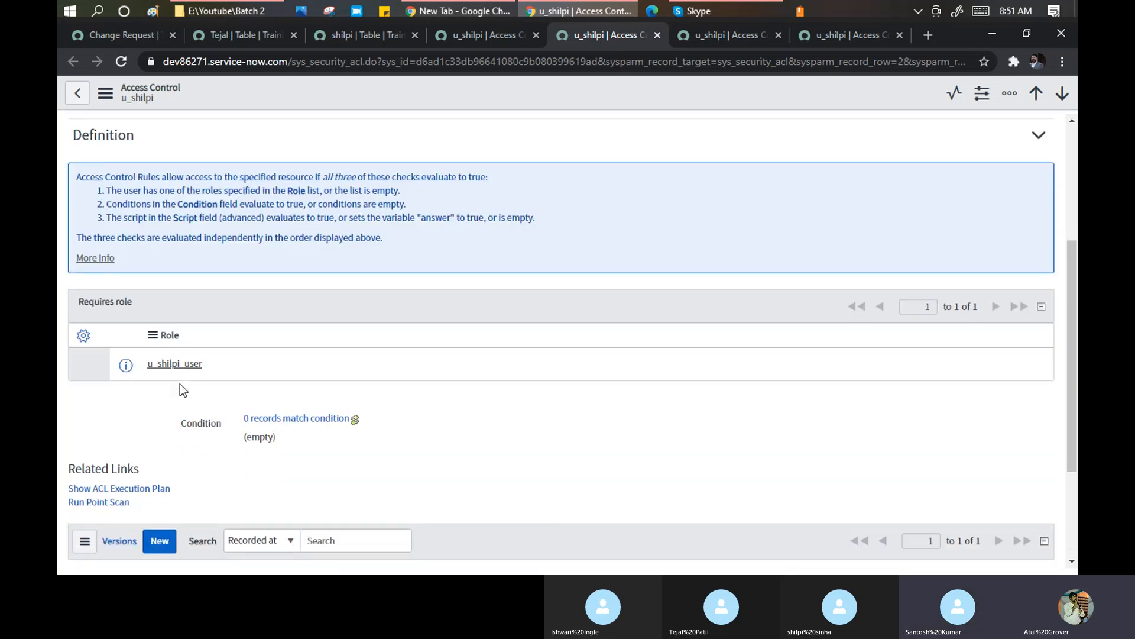
scroll(294, 400, "down", 3)
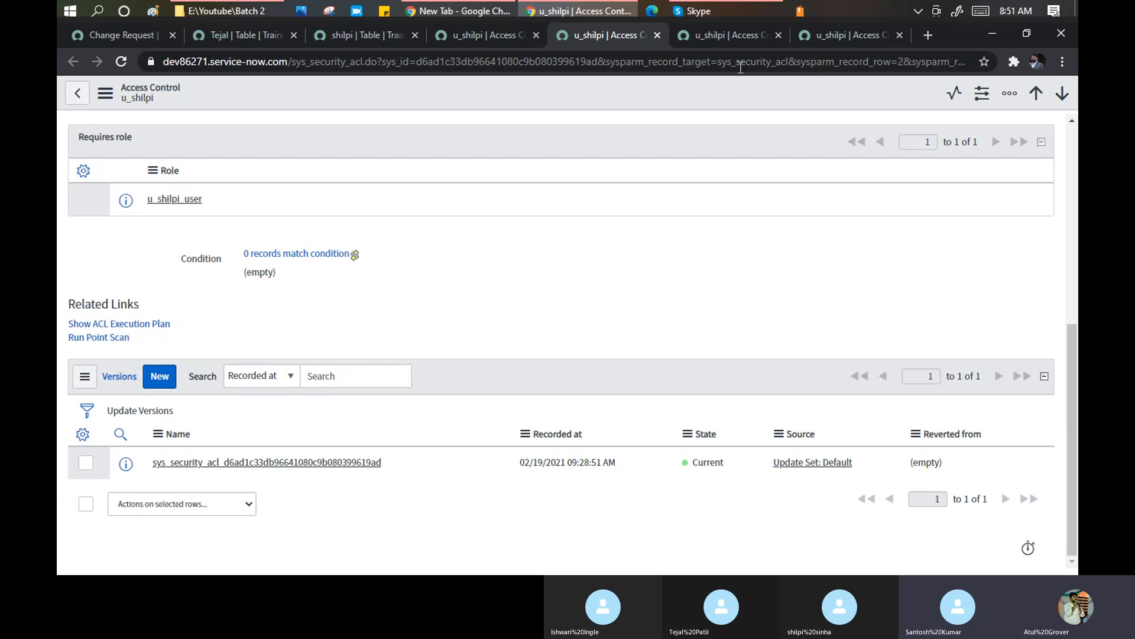
left_click(722, 40)
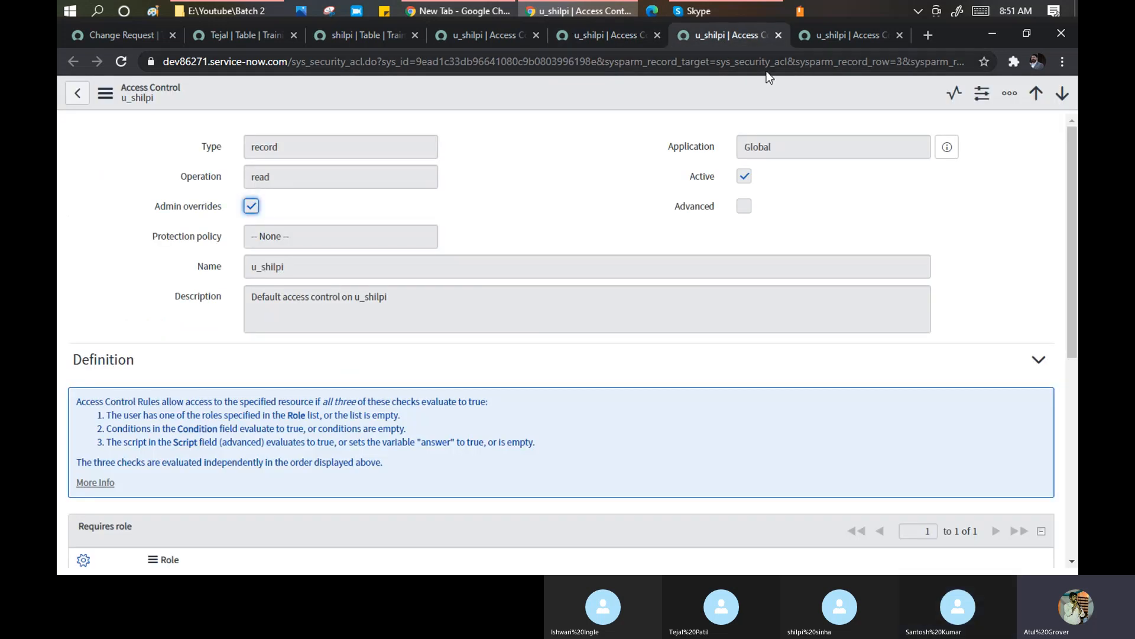
left_click(832, 35)
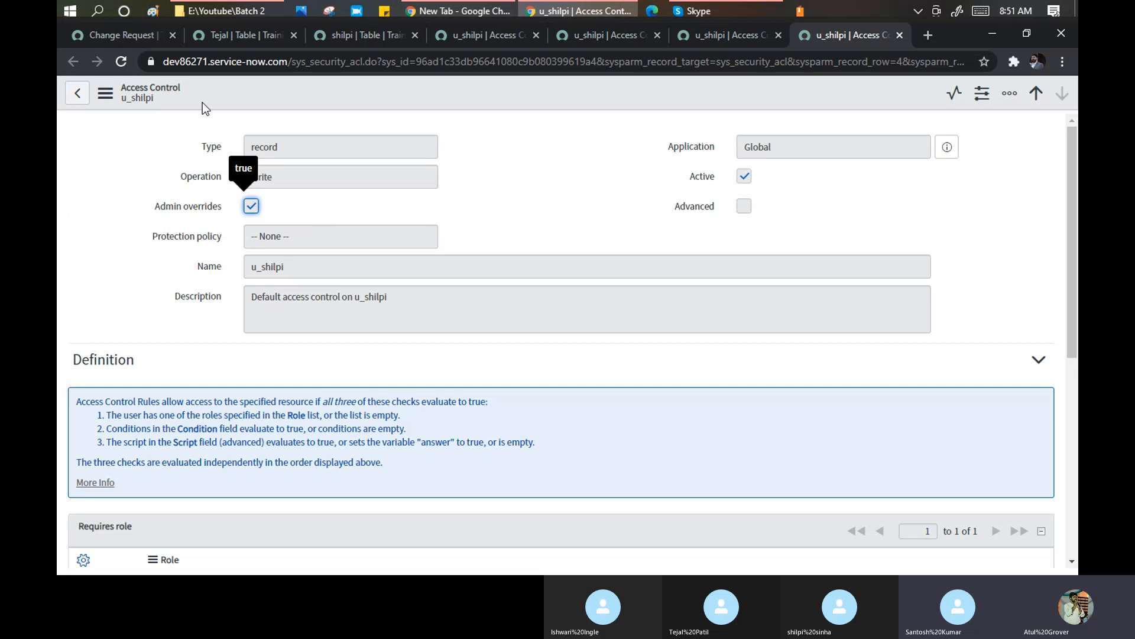
Step: Return to the Change Request table record, expand the navigator and look back through the column definitions to the table's general details
left_click(149, 39)
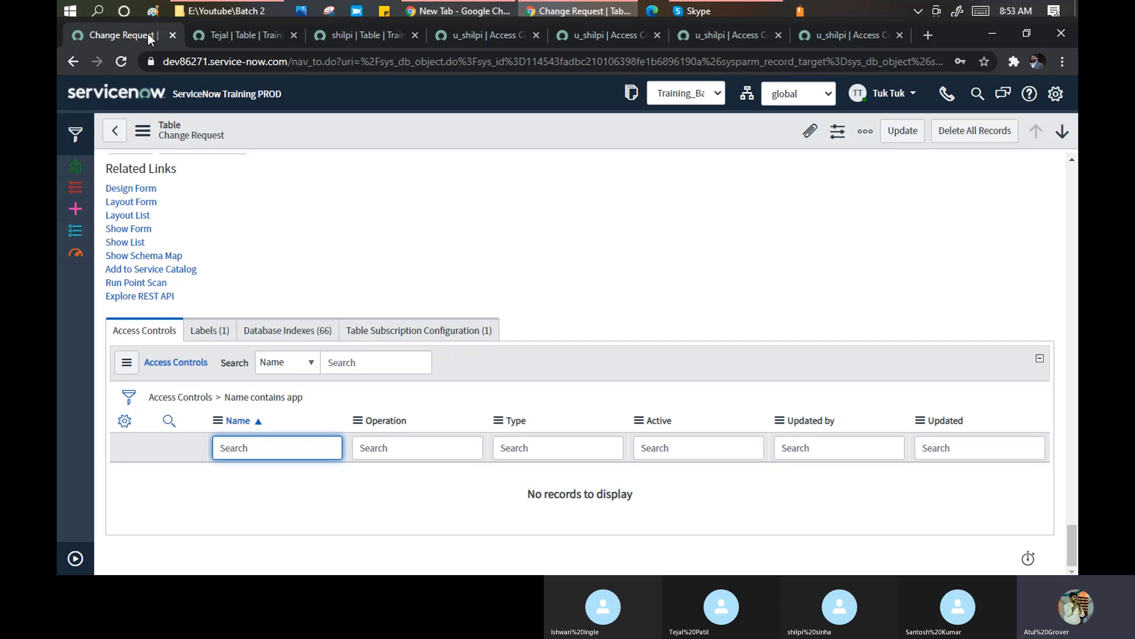
left_click(77, 561)
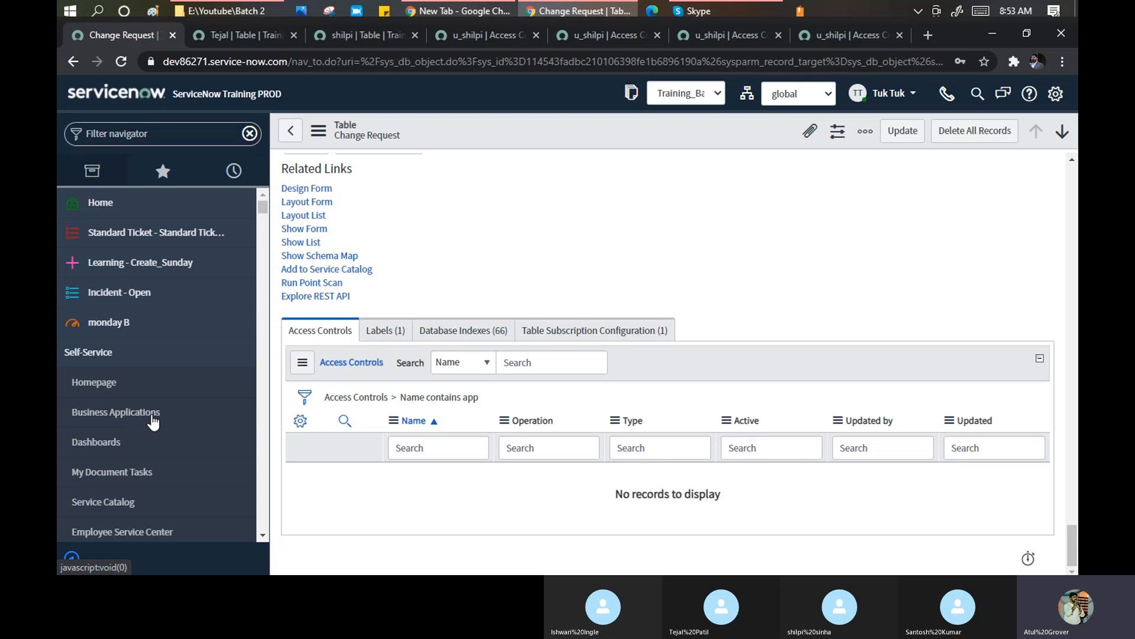
scroll(152, 421, "down", 3)
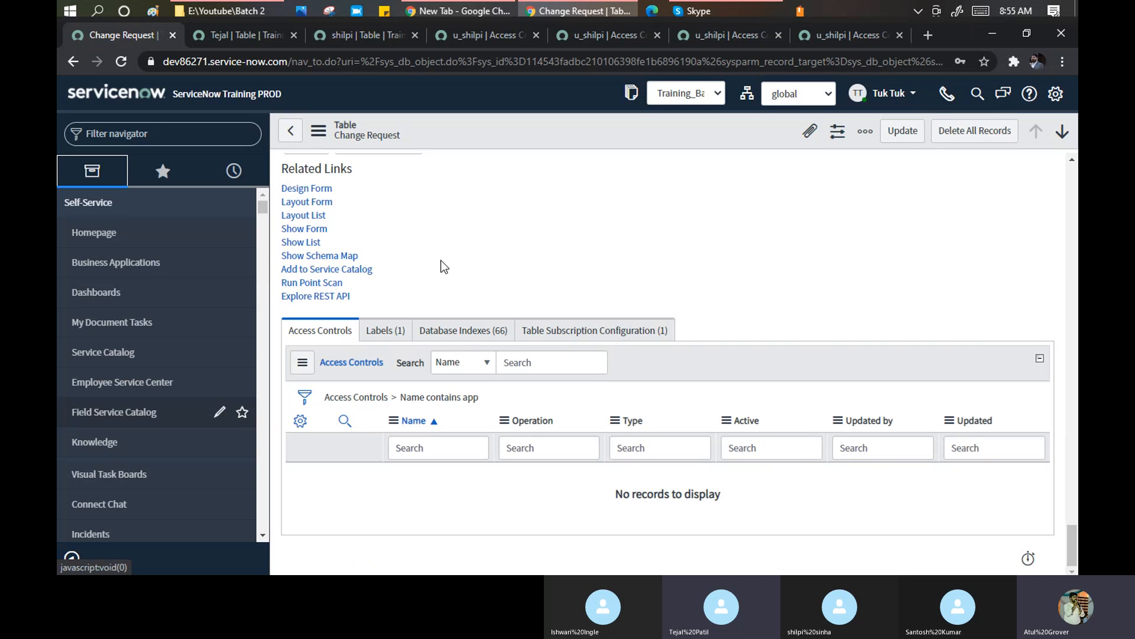
scroll(444, 267, "up", 5)
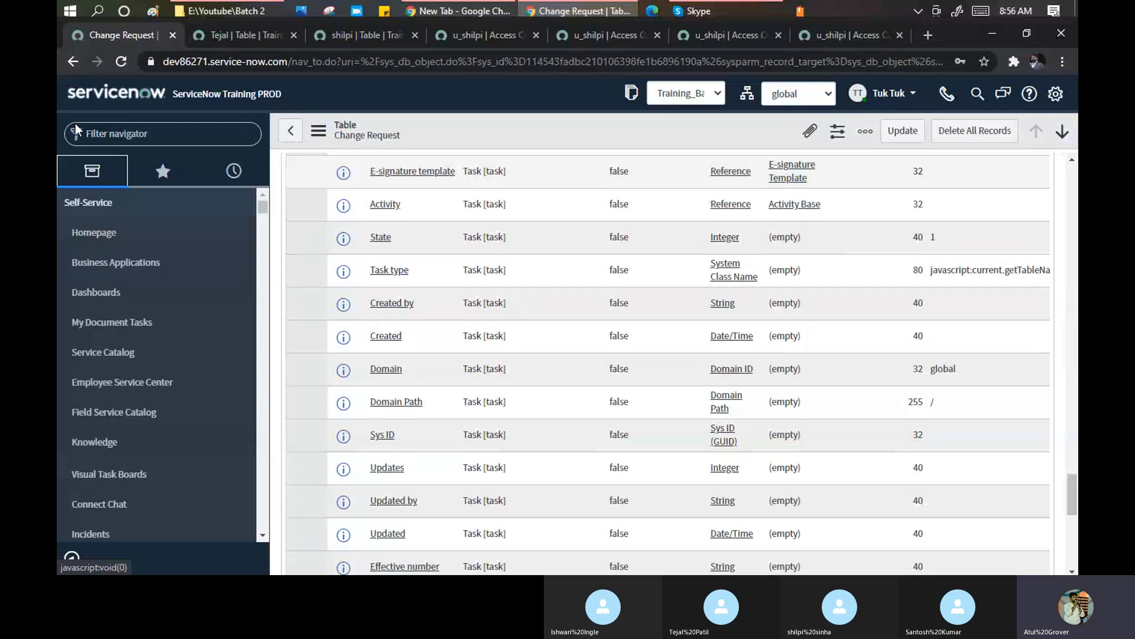
scroll(438, 266, "up", 20)
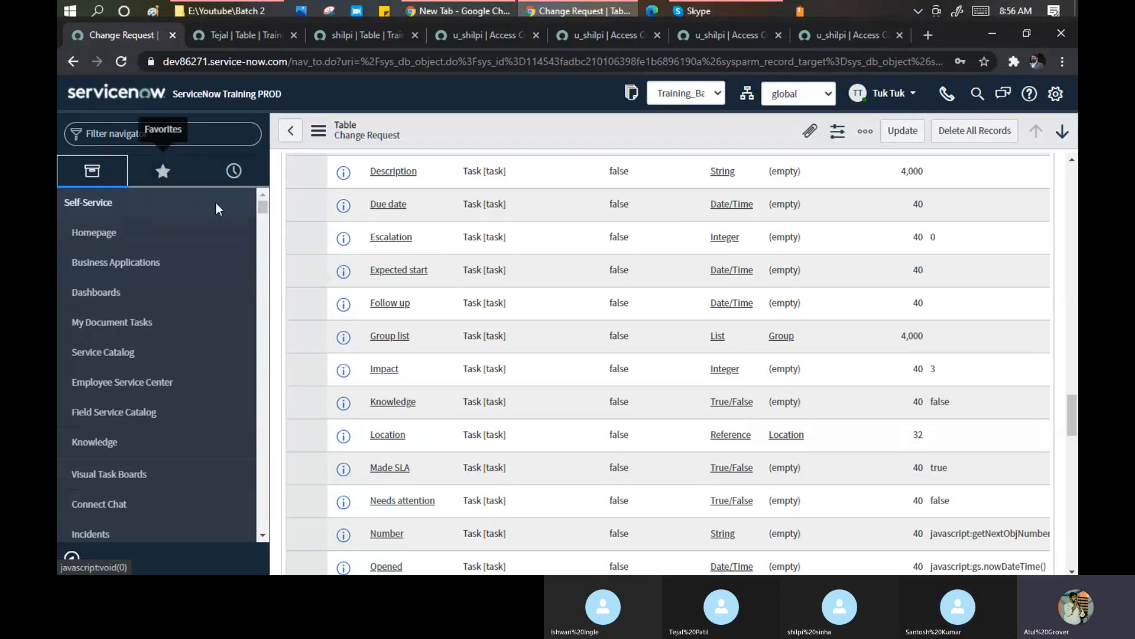
scroll(368, 220, "up", 16)
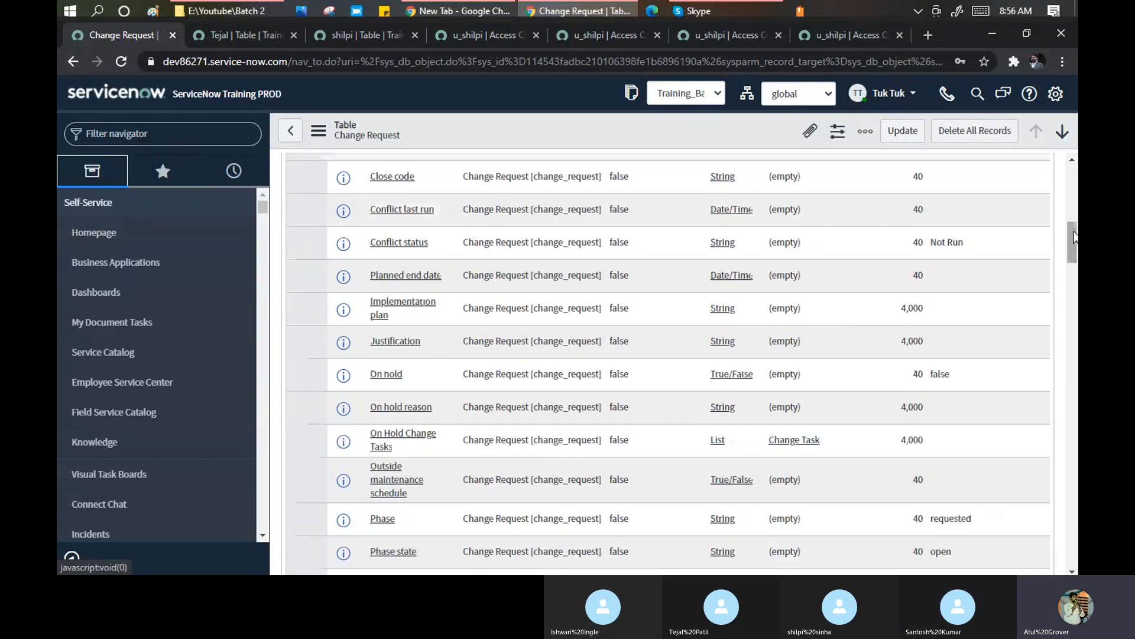
left_click_drag(1077, 231, 1078, 166)
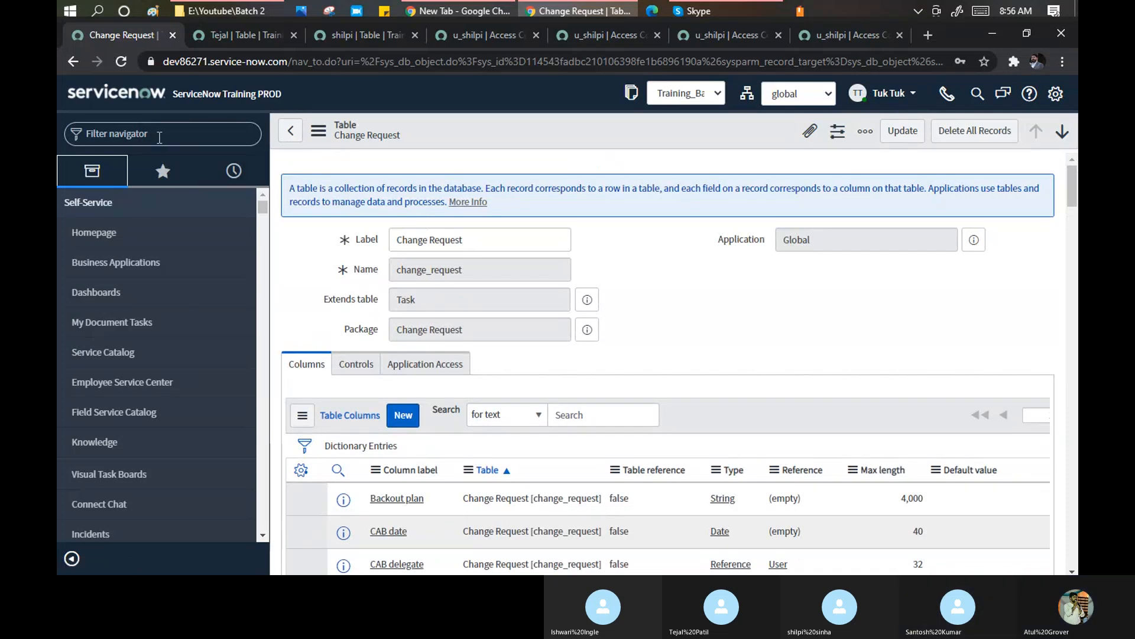
Step: Filter the navigator by tables and open the System Definition tables list
left_click(159, 138)
type("tables")
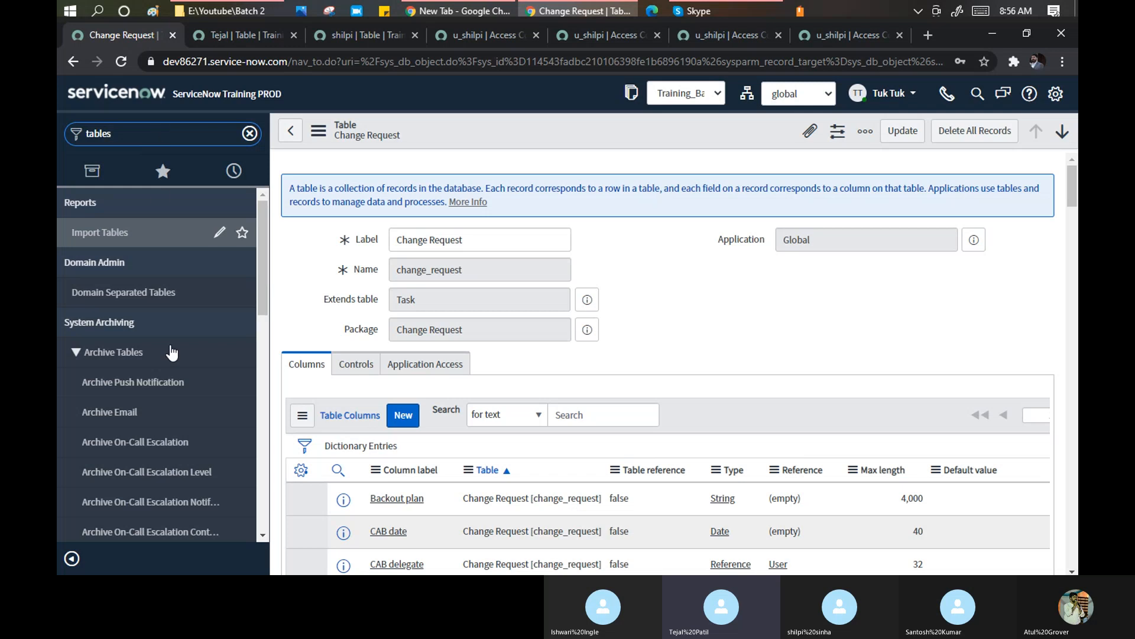
left_click_drag(265, 213, 267, 335)
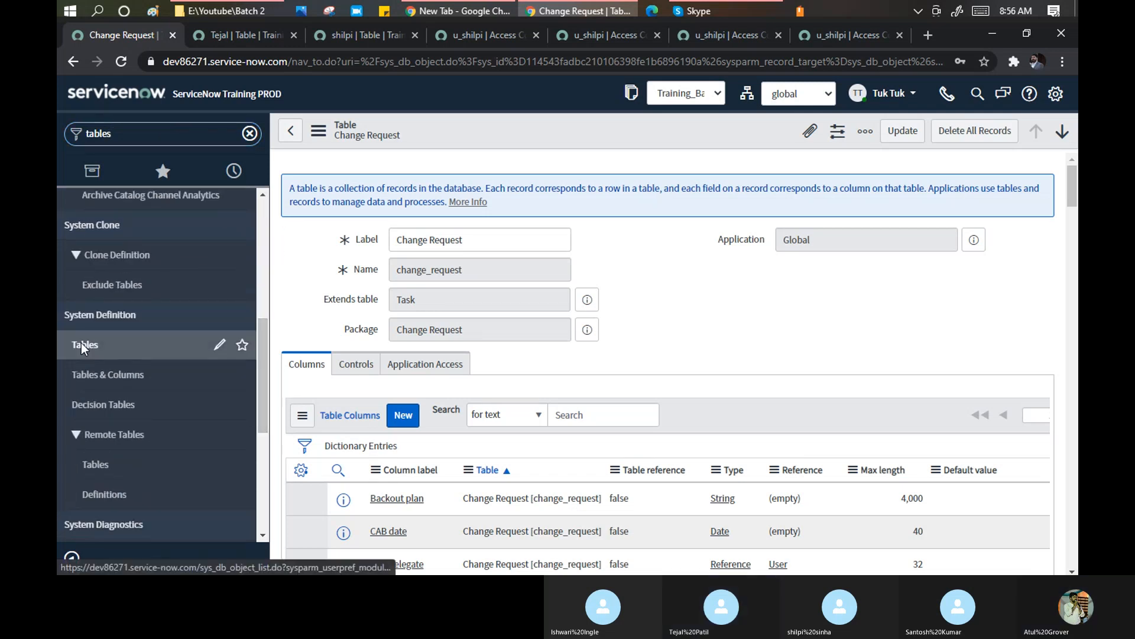
left_click(81, 345)
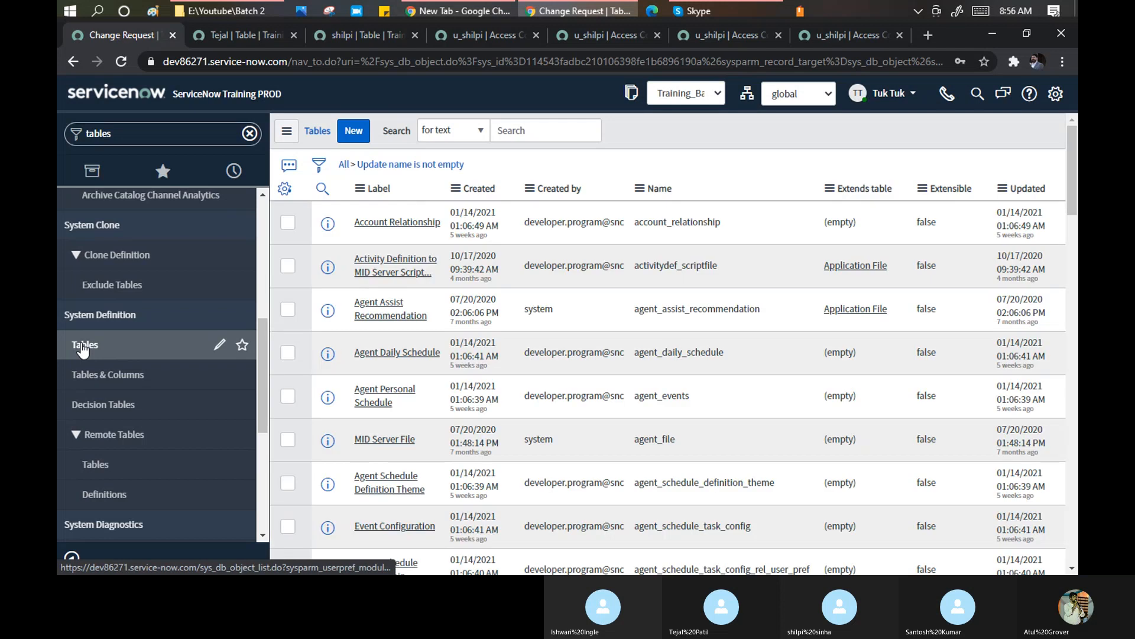
Step: Filter the table names with *batch and open the SNOW_BATCH2 table record
left_click(703, 209)
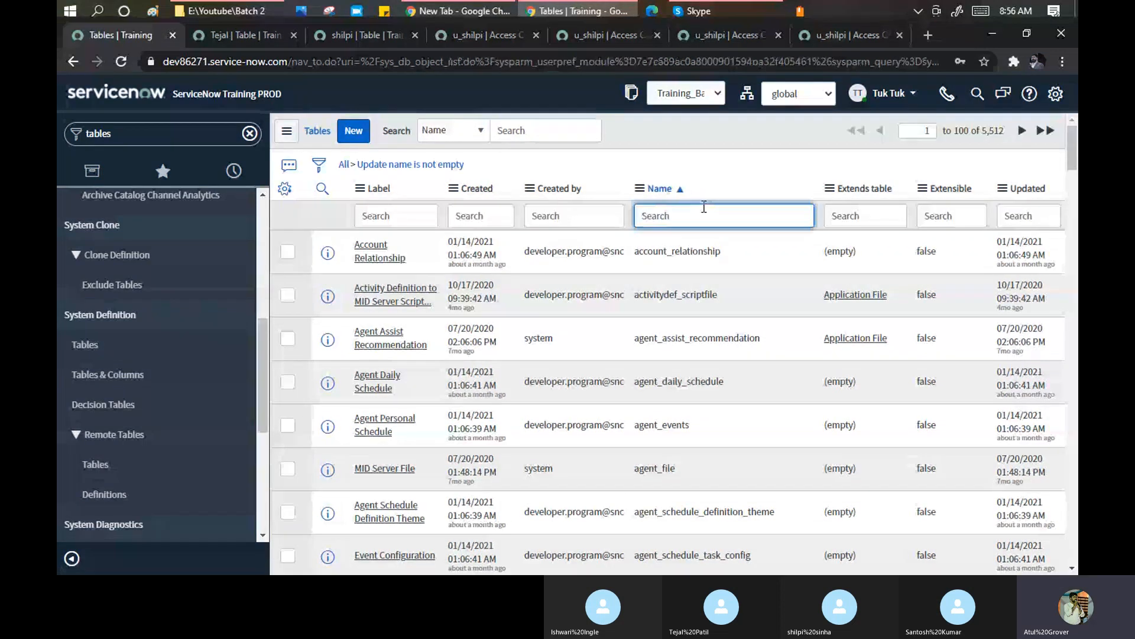
type("*batch")
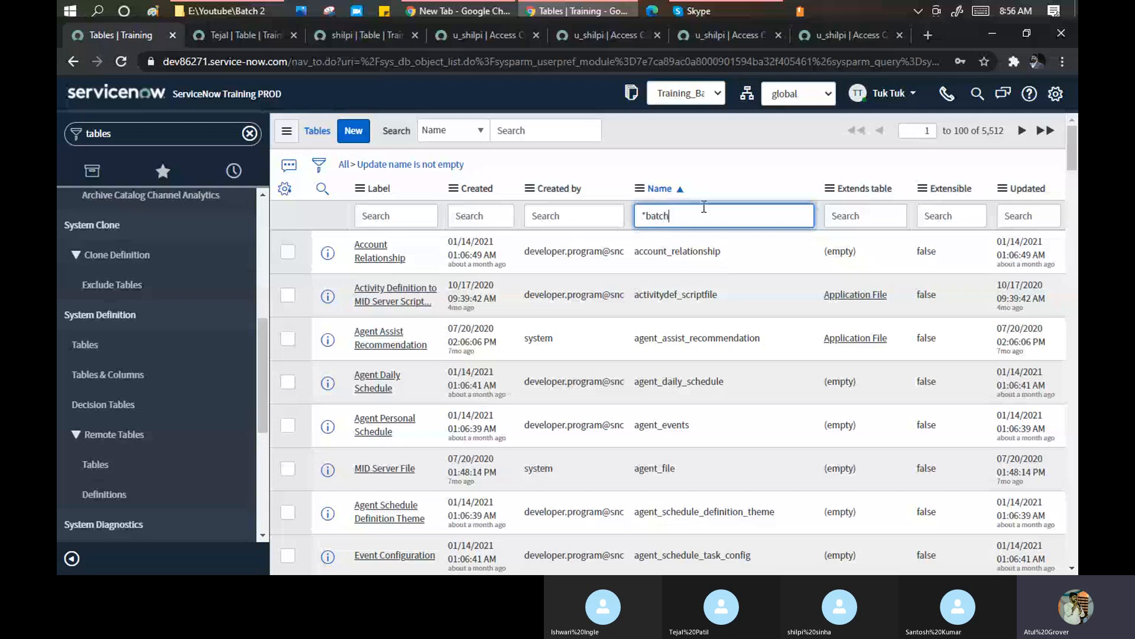
key("Return")
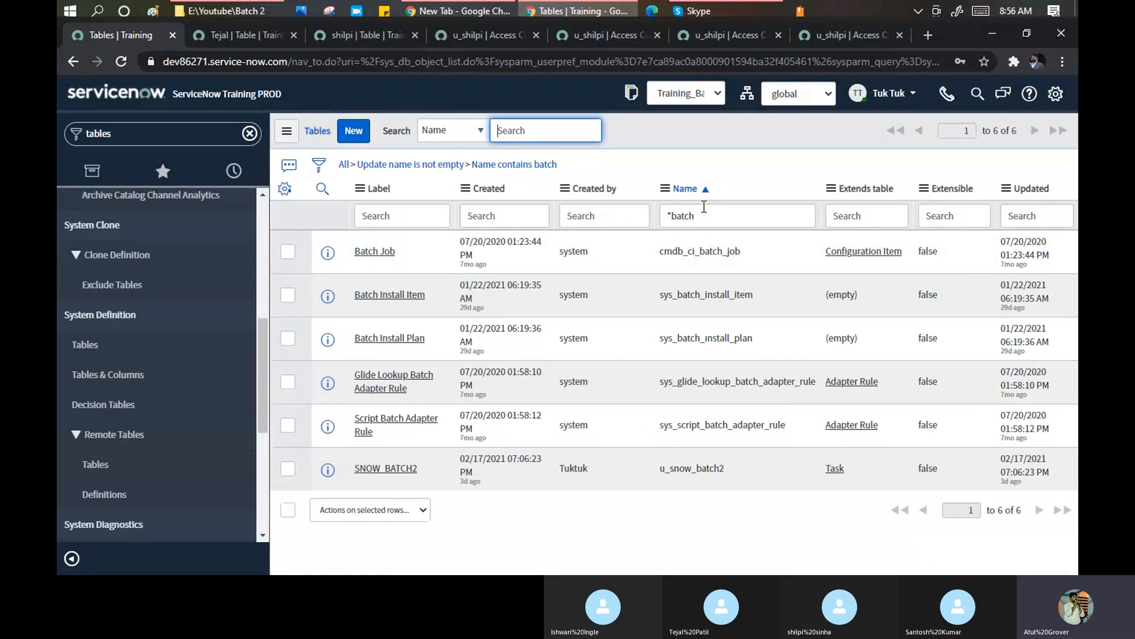
left_click(383, 472)
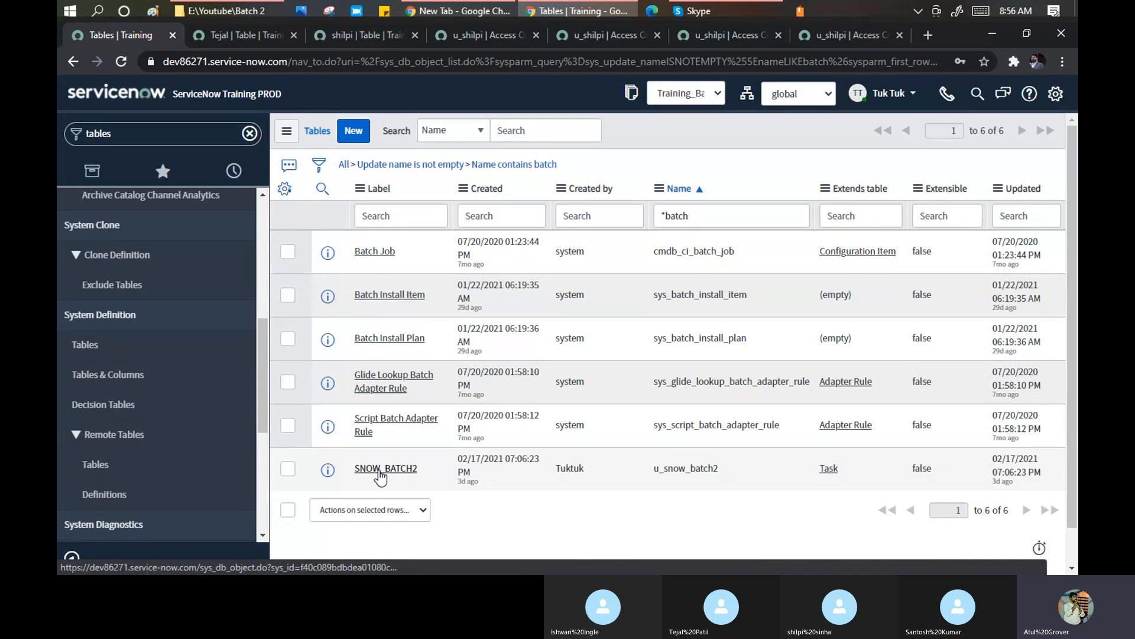
Step: Filter the navigator by batch and reload the SNOW_BATCH2 table form, discarding its unsaved changes
left_click(139, 136)
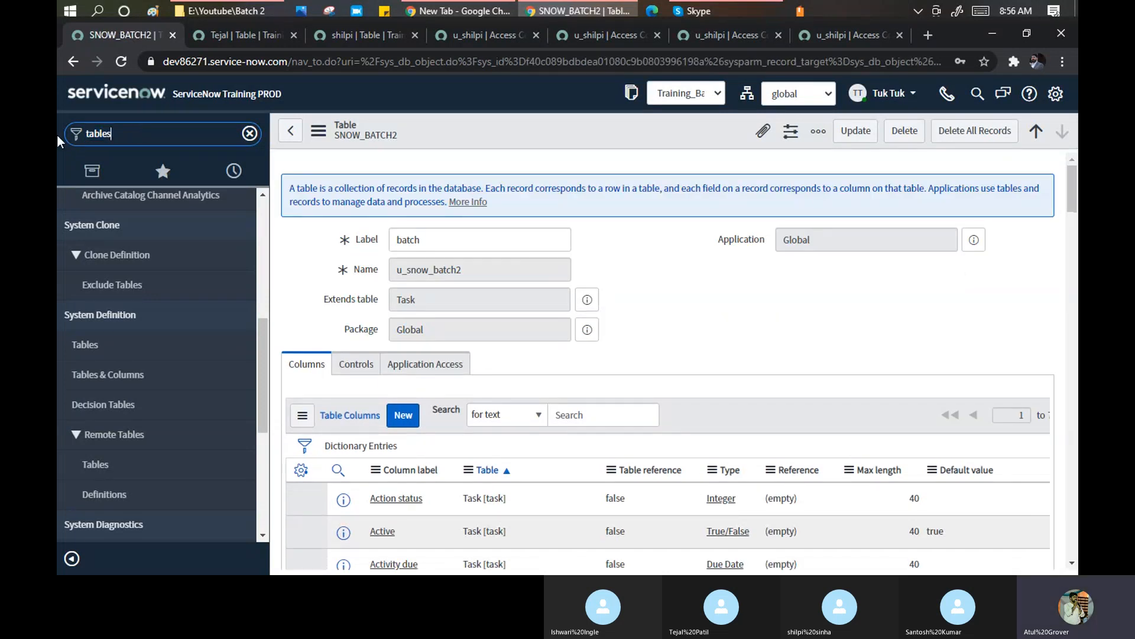
type("batch")
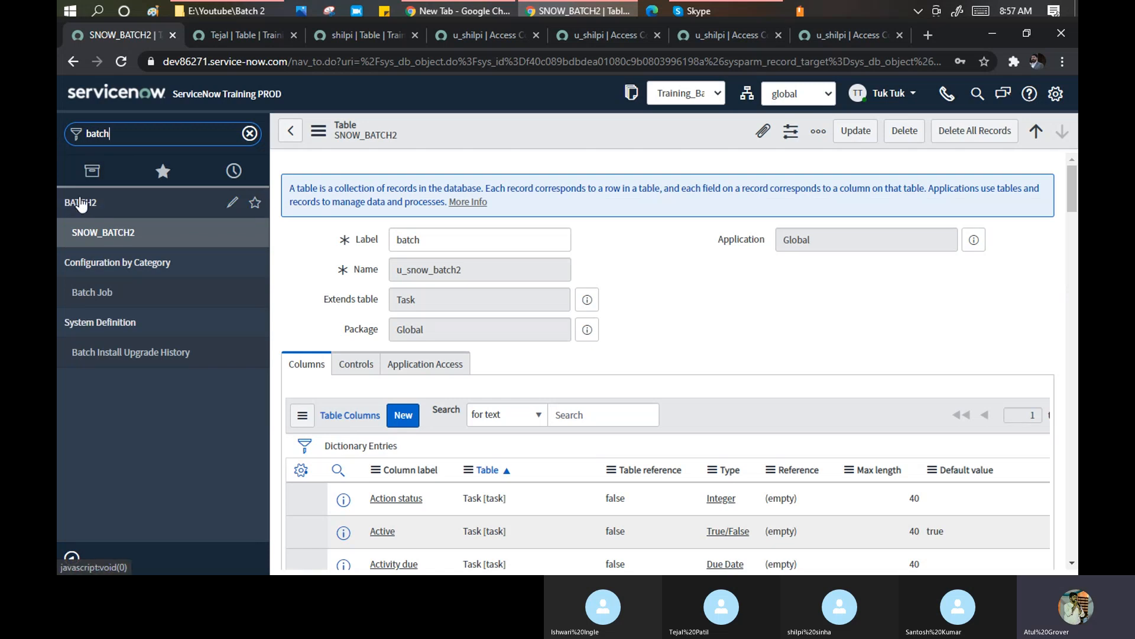
left_click(105, 238)
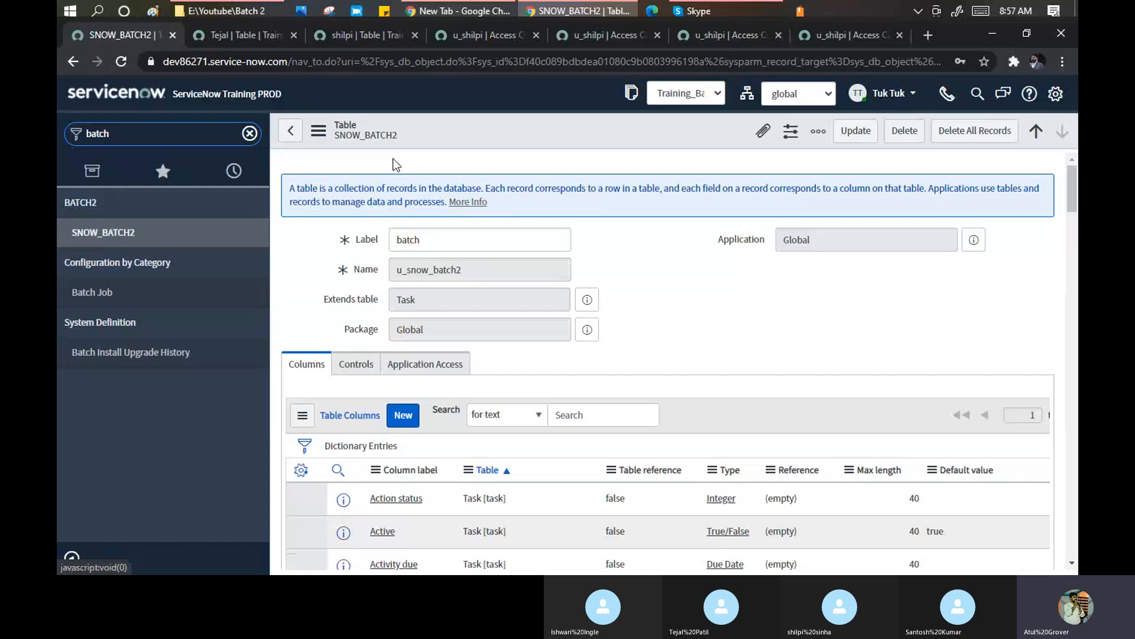
right_click(465, 136)
left_click(502, 394)
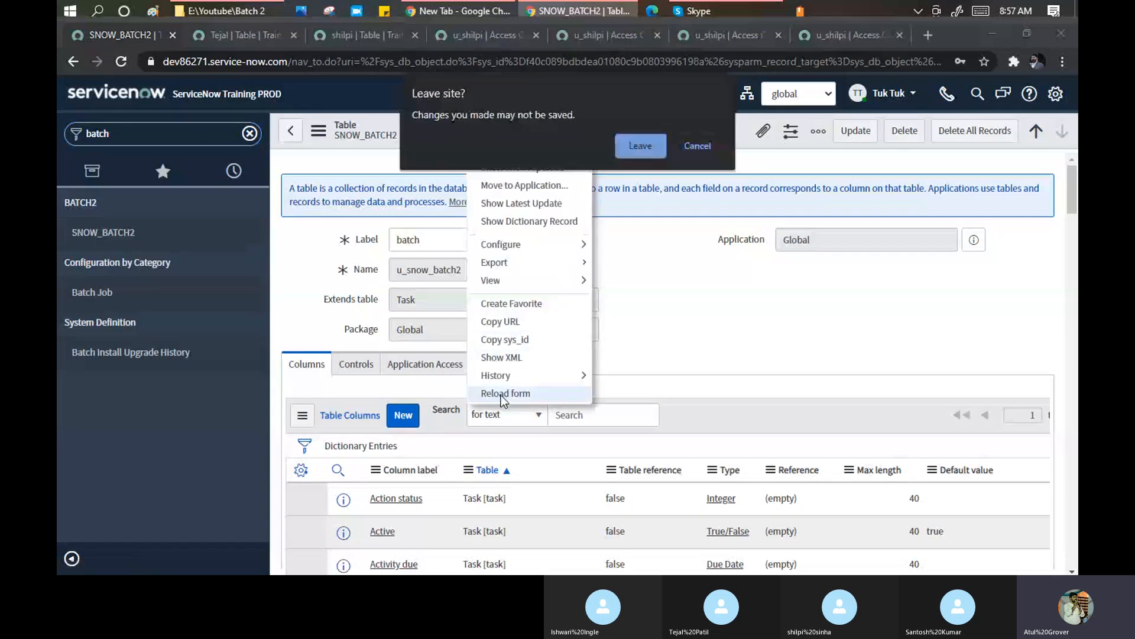
left_click(629, 141)
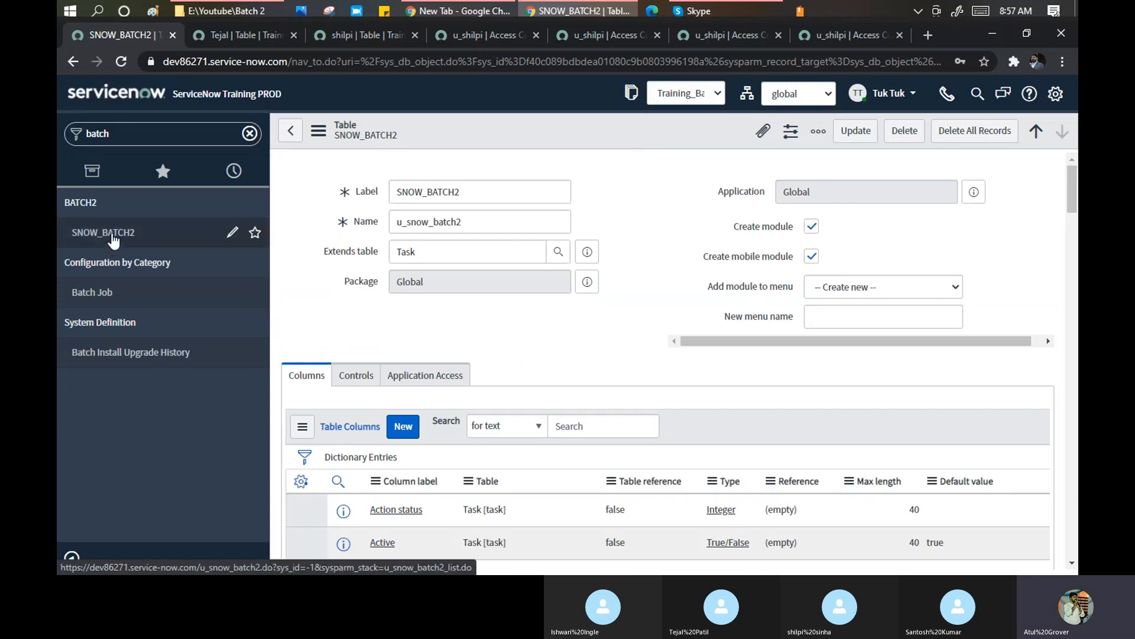
Step: Open the SNOW_BATCH2 module's configuration record and examine its link type settings
left_click(233, 233)
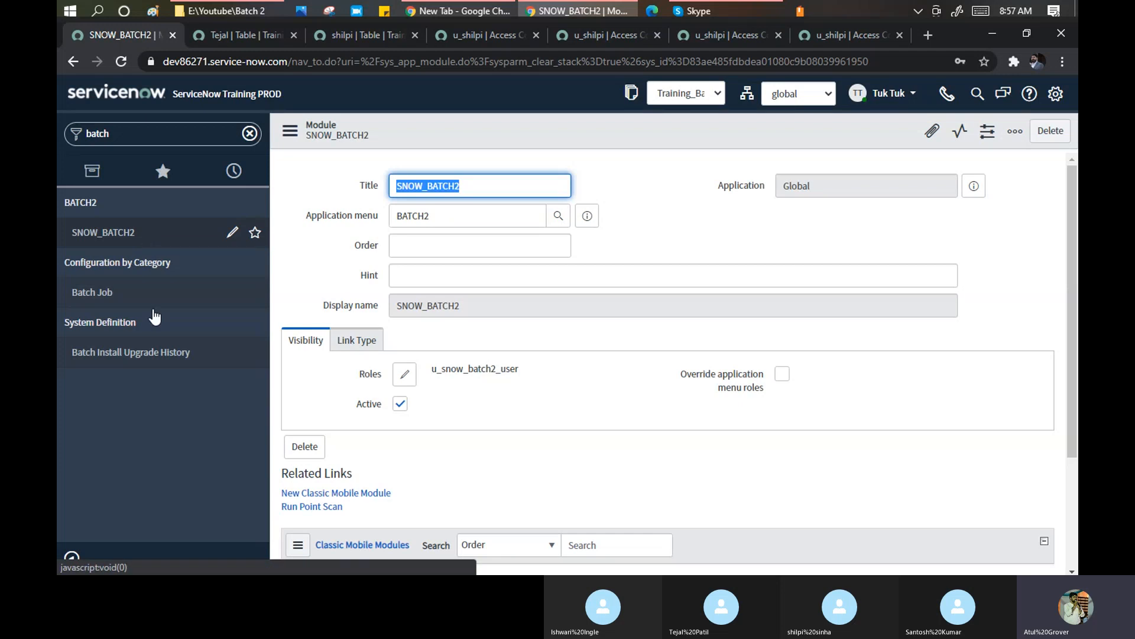
left_click(372, 349)
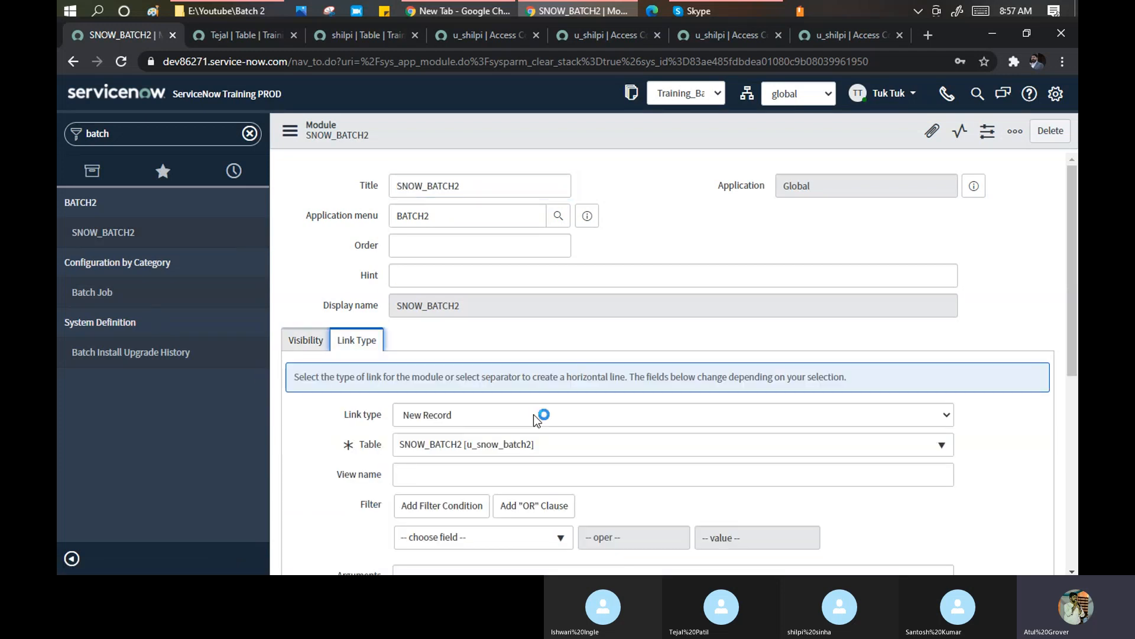
scroll(510, 372, "down", 3)
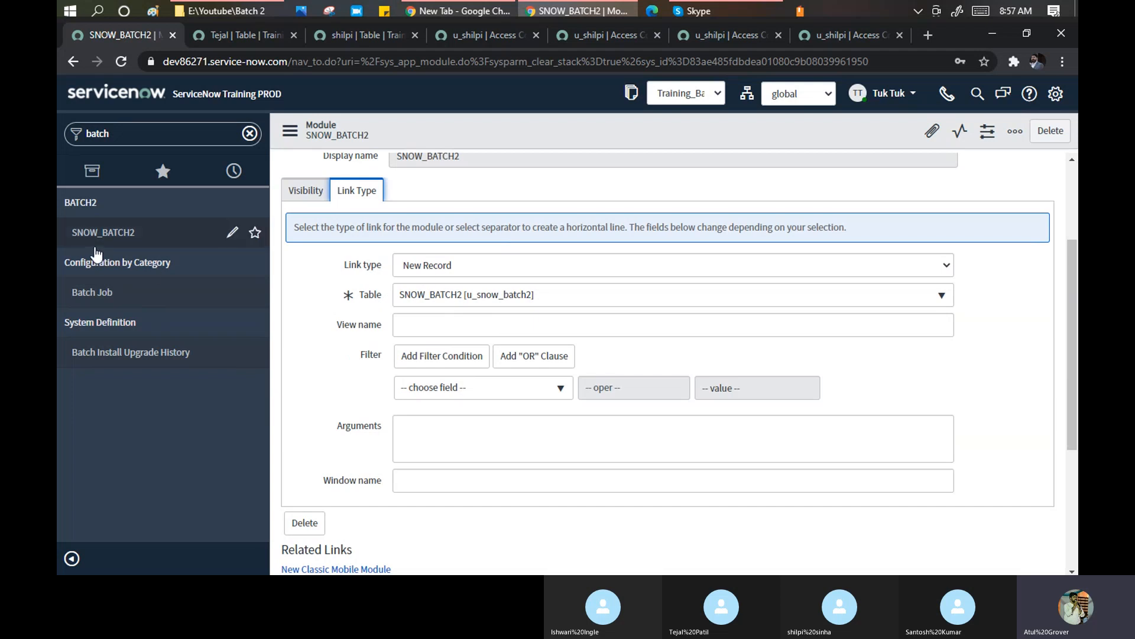
Step: Close the other browser tabs, view the SNOW_BATCH2 module's record form in a new tab and return to the module configuration
right_click(123, 35)
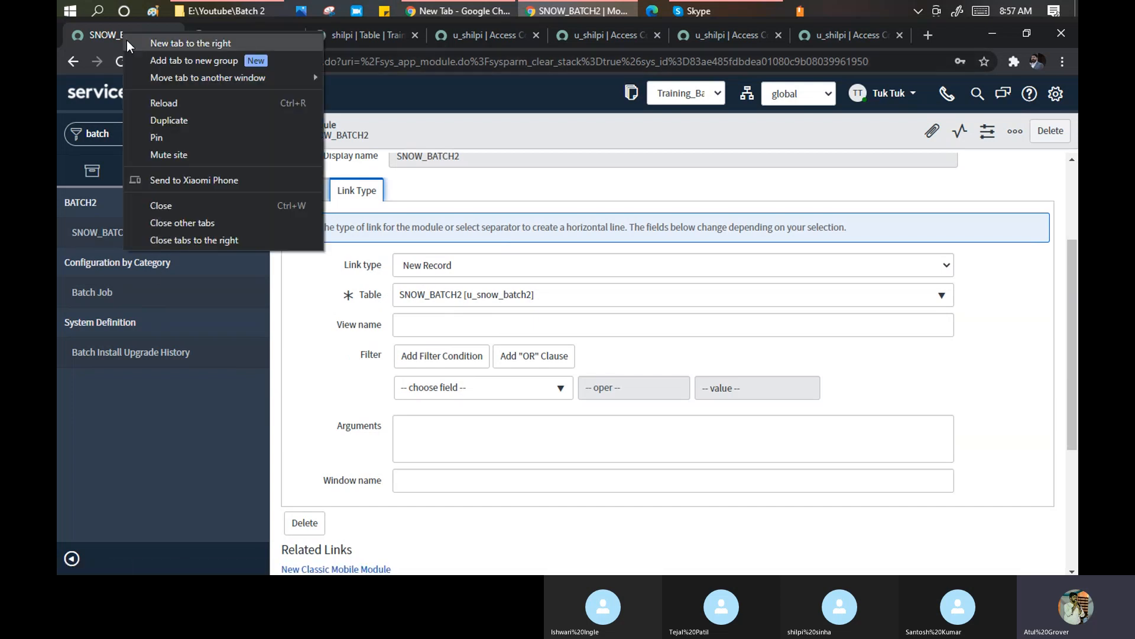
left_click(220, 222)
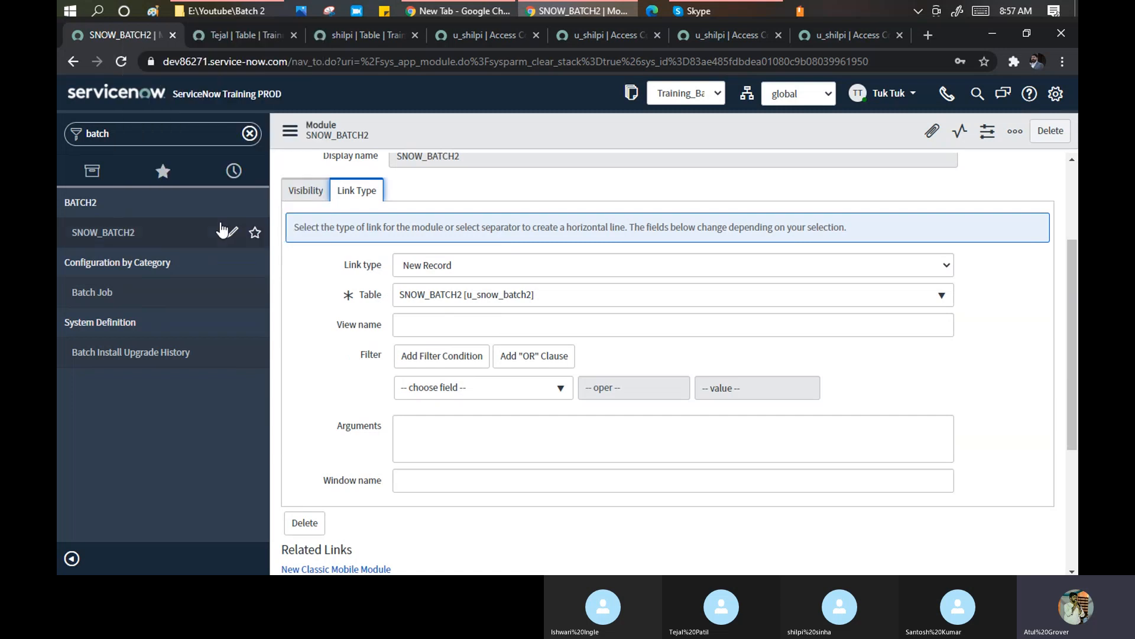
middle_click(123, 233)
left_click(296, 36)
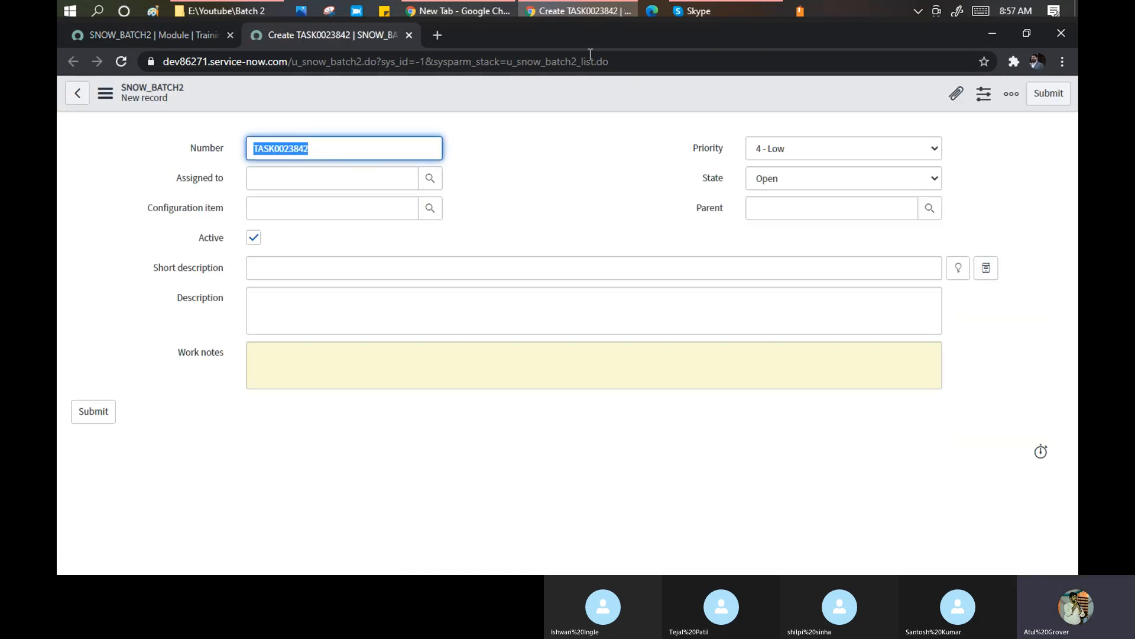
left_click(142, 37)
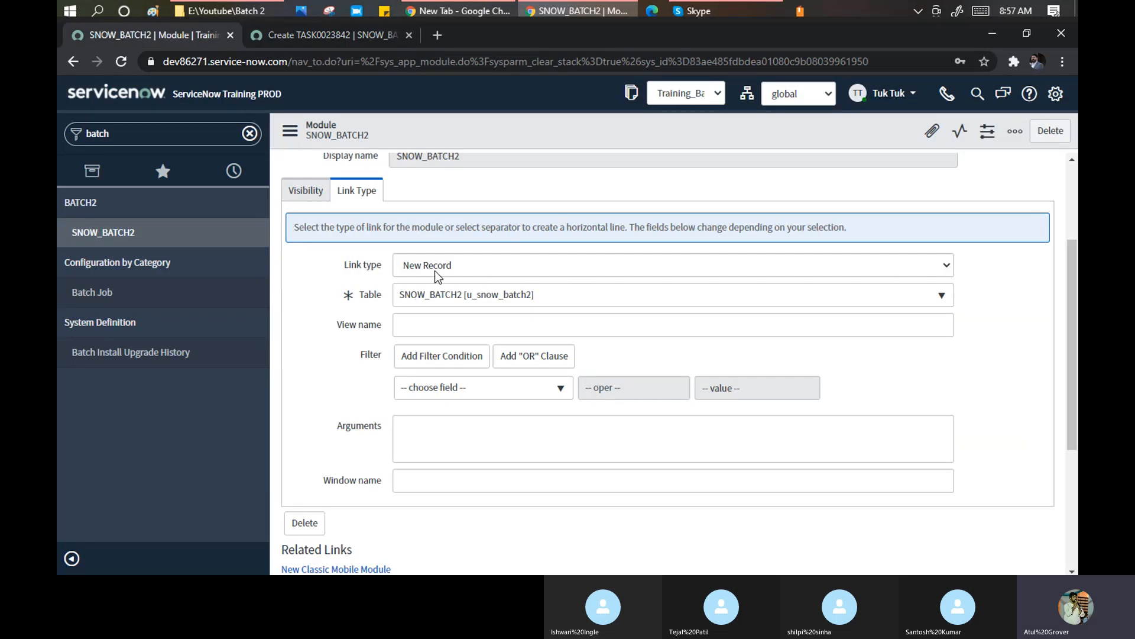
Step: Set the SNOW_BATCH2 module's link type to List of Records and save the module
left_click(473, 269)
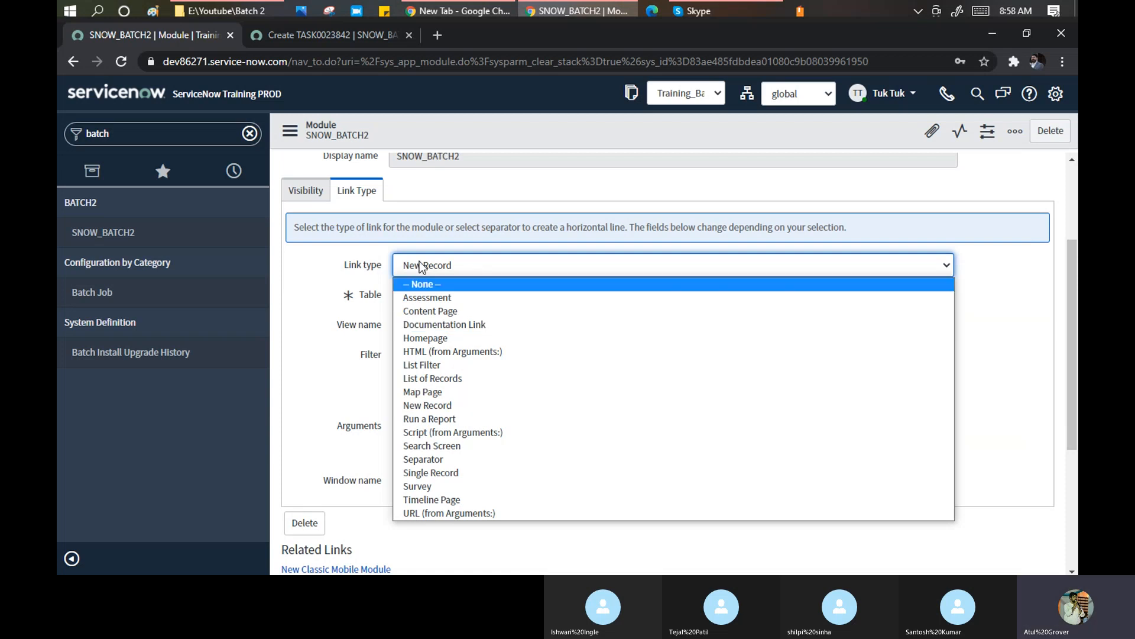
left_click(427, 379)
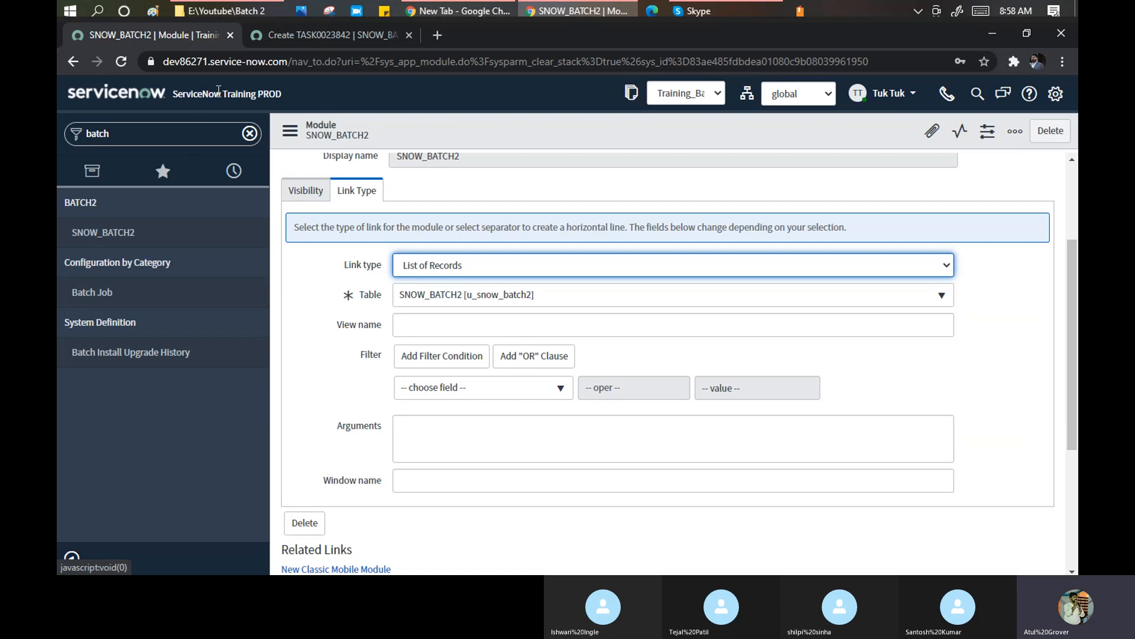
left_click(541, 131)
right_click(542, 131)
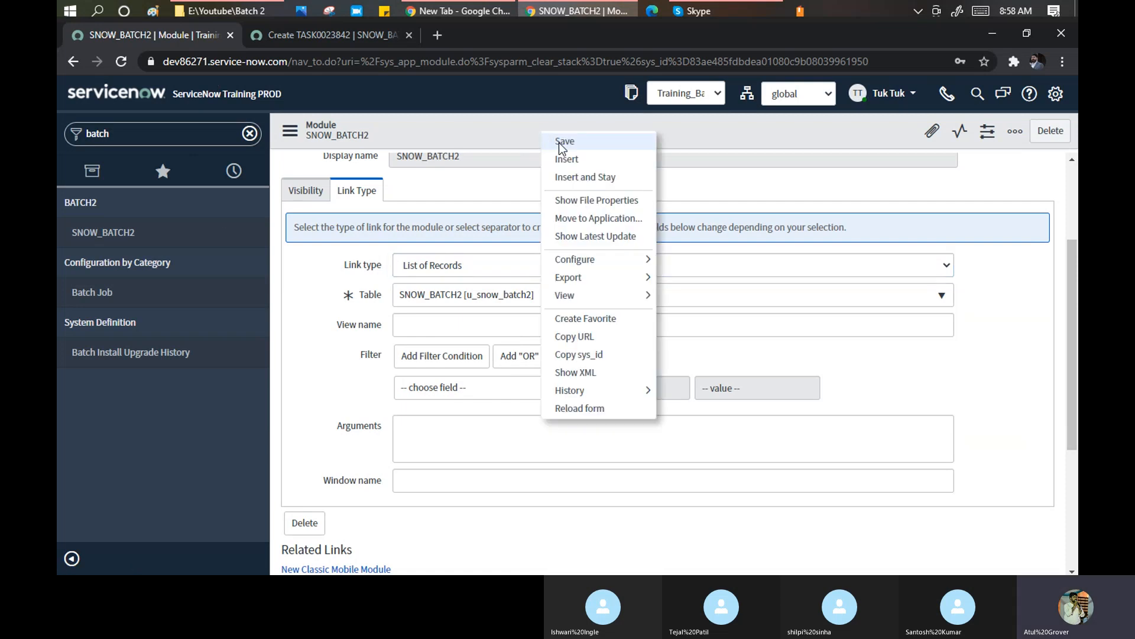
left_click(559, 143)
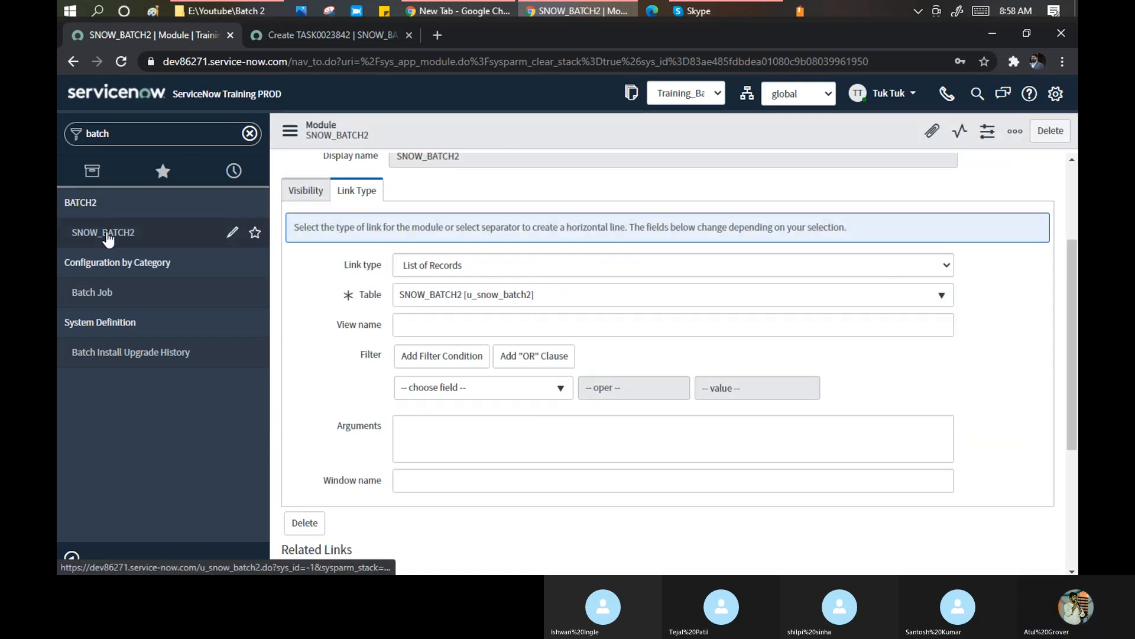
Step: Check the SNOW_BATCH2 module's page in a new tab, return to its configuration and focus the navigator filter
middle_click(107, 234)
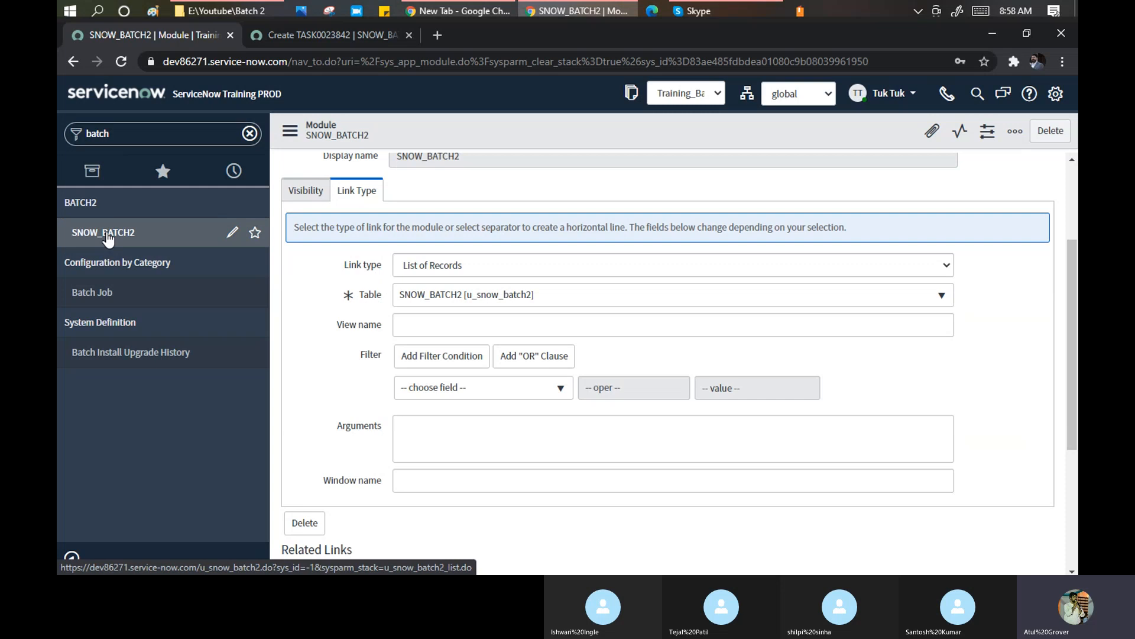
left_click(508, 33)
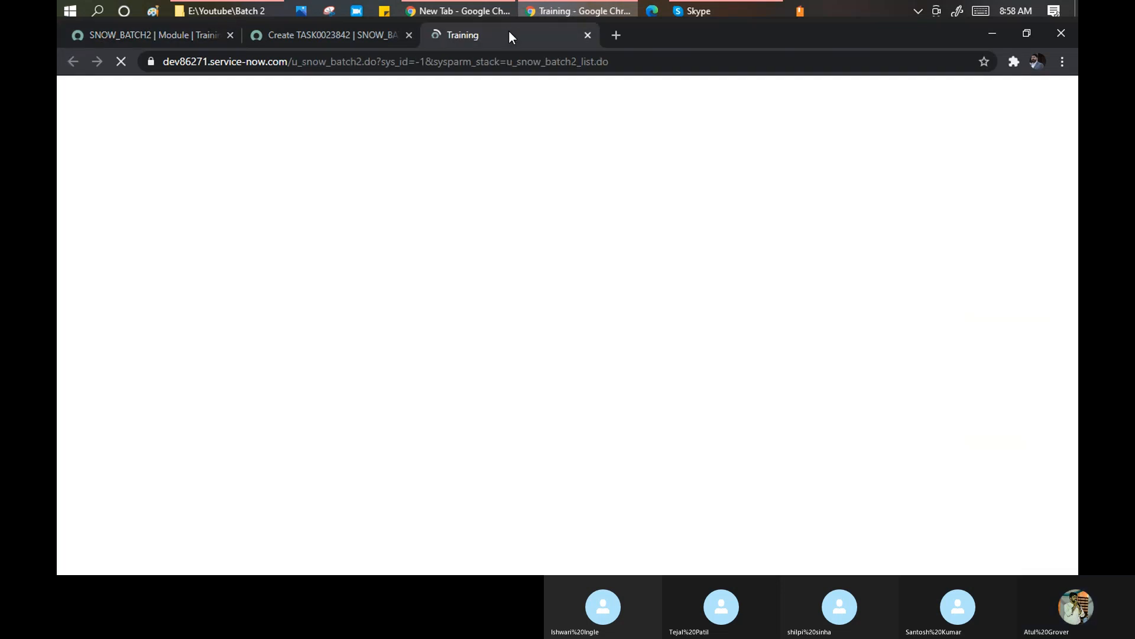
left_click(105, 34)
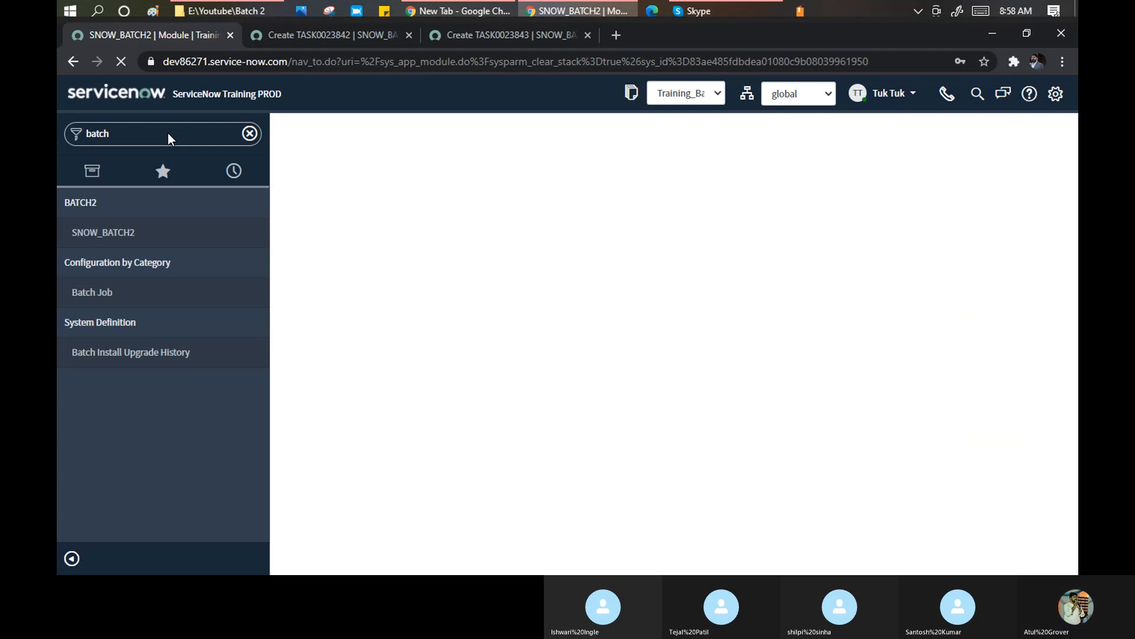
left_click(144, 134)
left_click(146, 138)
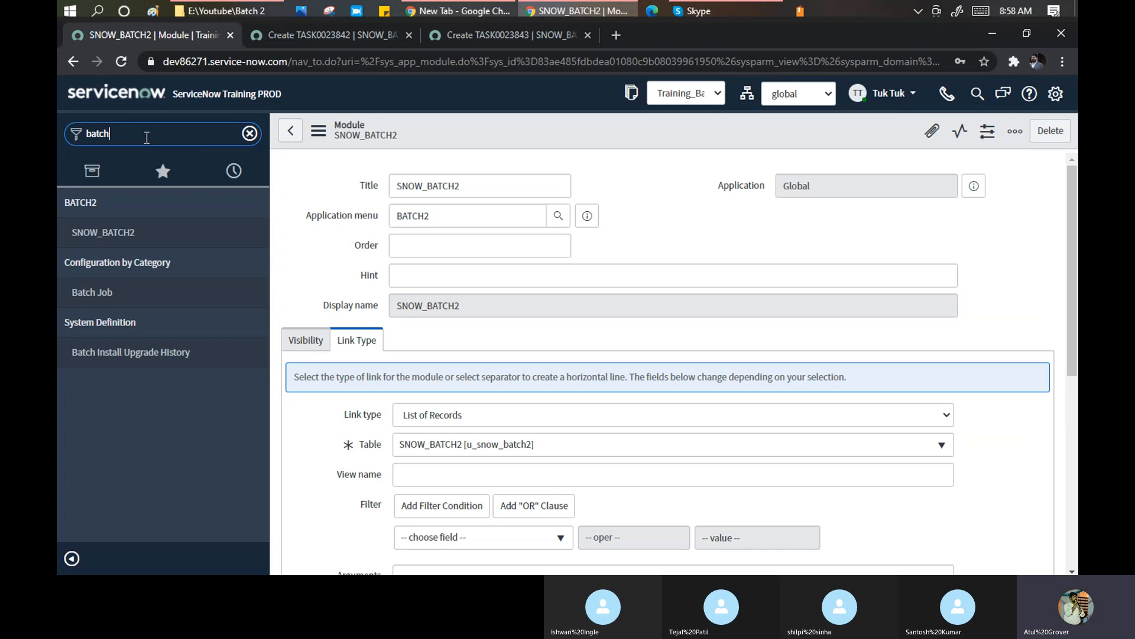
Step: Open the SNOW_BATCH2 module again in a new tab, closing the outdated form tab, and return to the configuration after viewing the record list
middle_click(108, 239)
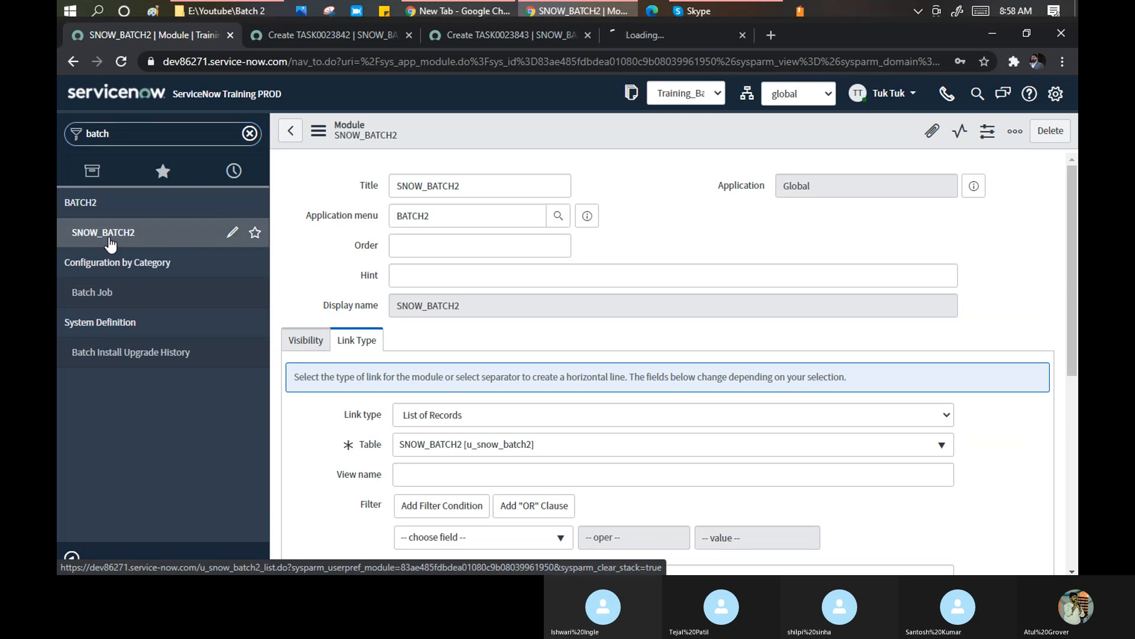
left_click(588, 35)
left_click(513, 37)
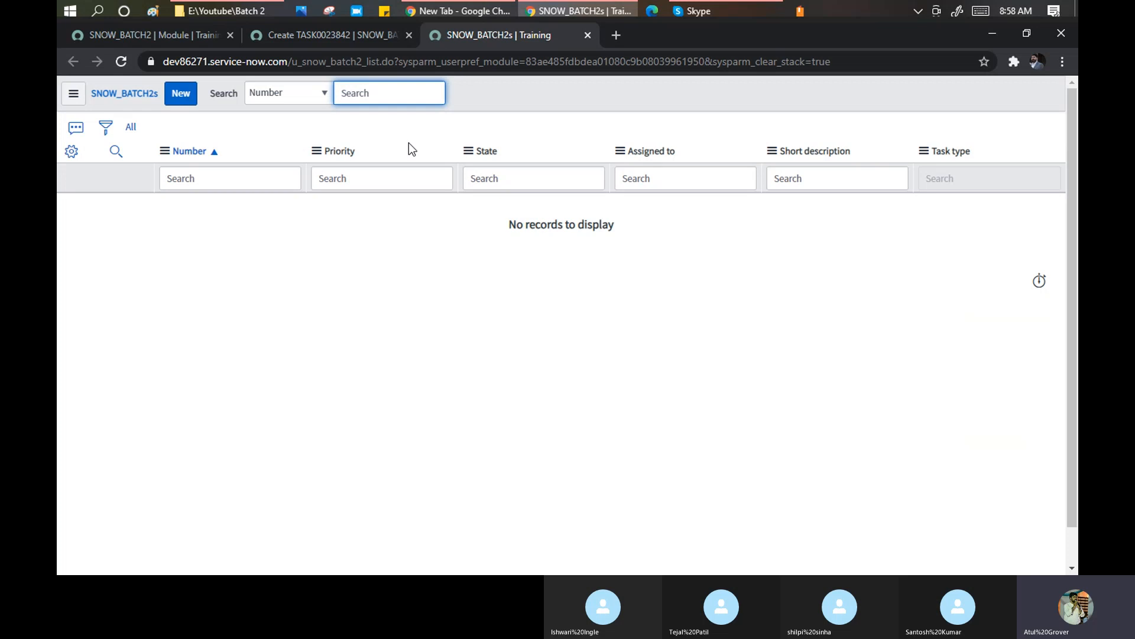
left_click(141, 33)
Step: Change the SNOW_BATCH2 module's link type to Map Page and save the module
left_click(526, 414)
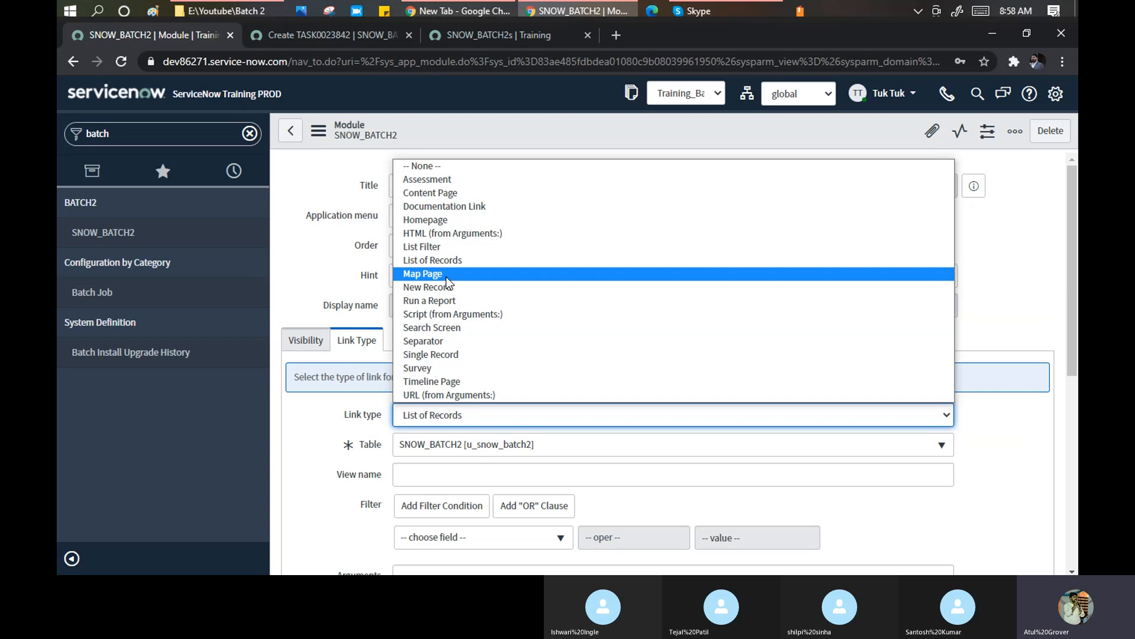
left_click(445, 275)
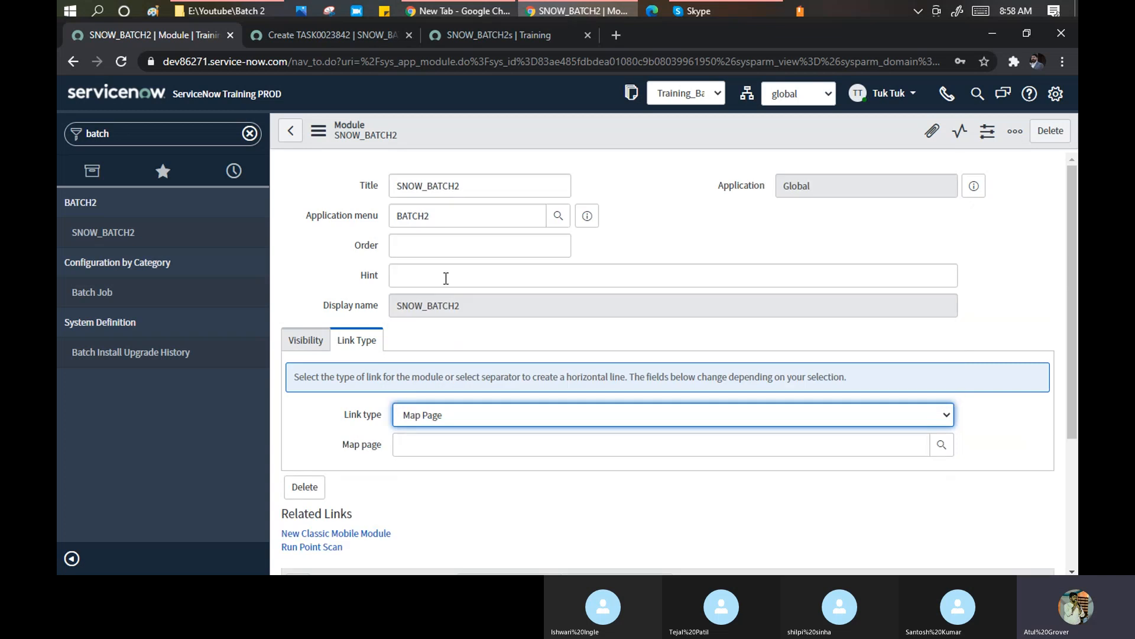
right_click(466, 131)
left_click(485, 140)
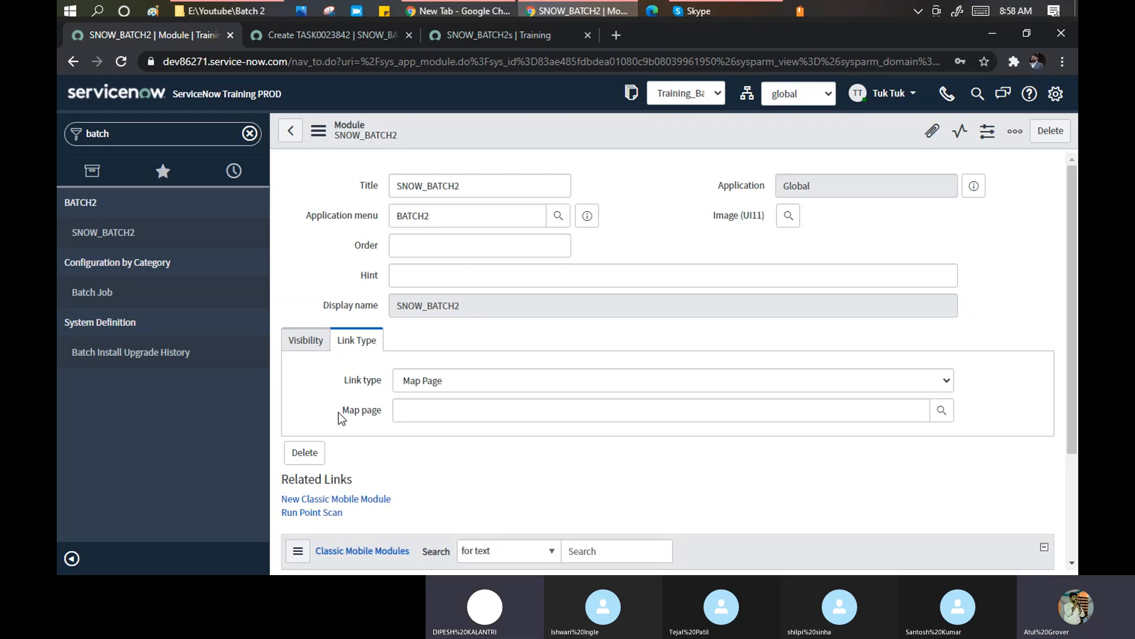
Step: Look up the available map pages with **, select Incident Counts by Location and save the module
left_click(414, 413)
left_click(321, 385)
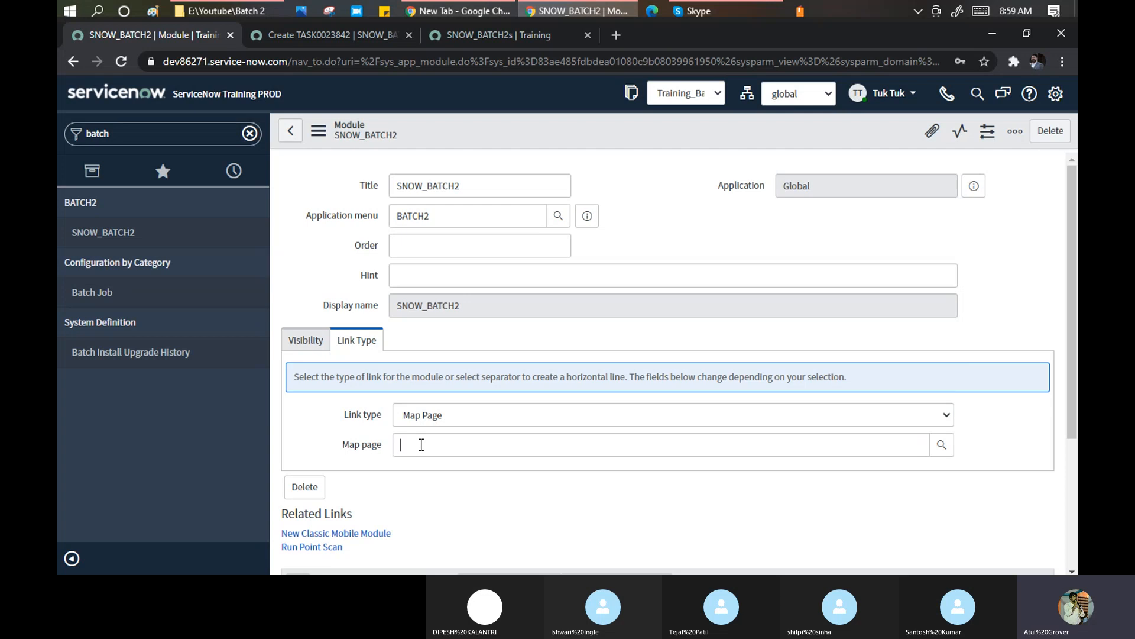
type("**")
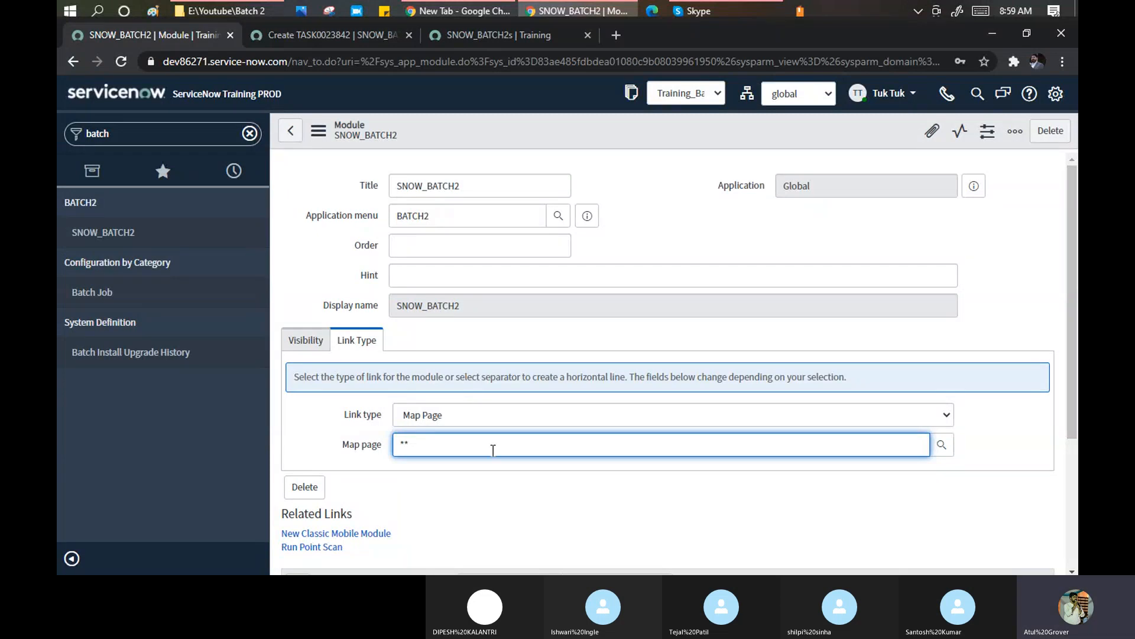
left_click(427, 448)
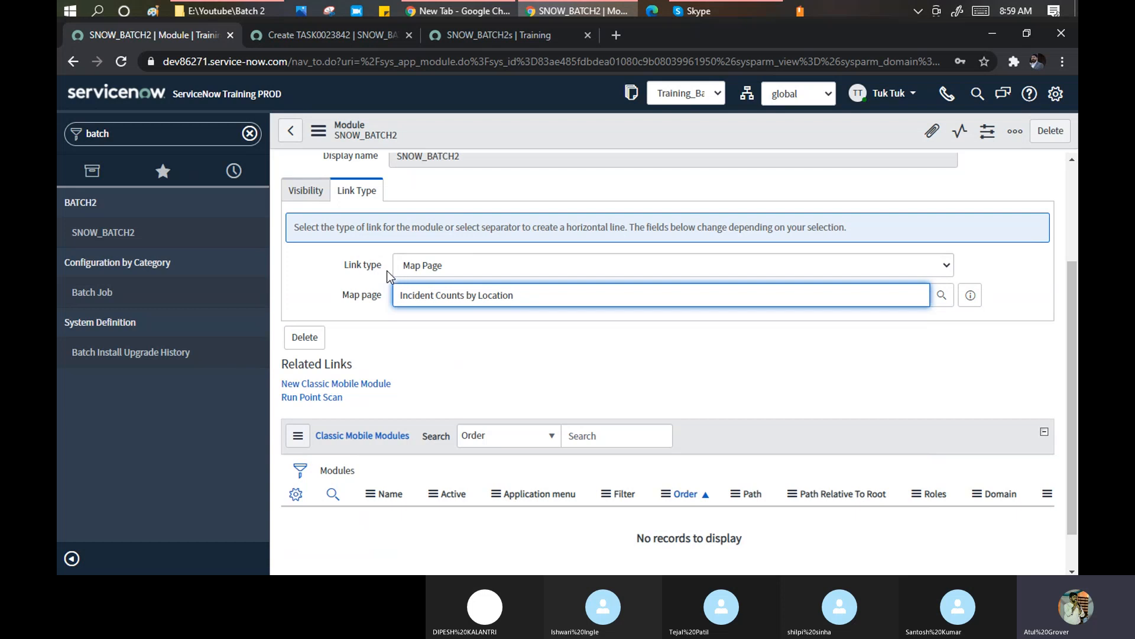
left_click_drag(398, 295, 520, 298)
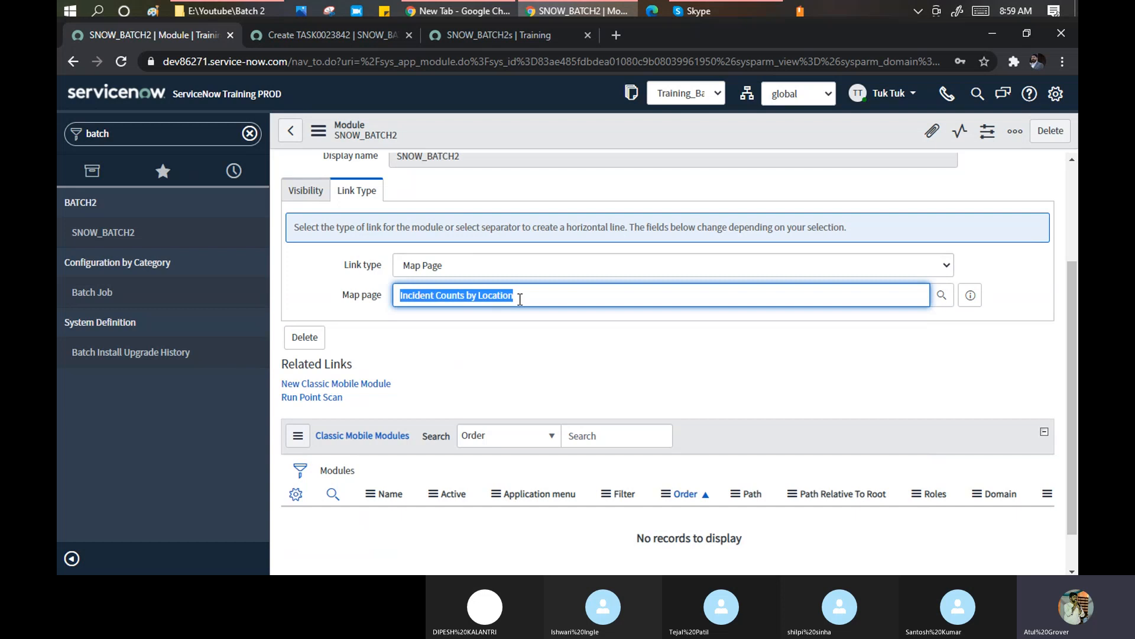
right_click(534, 130)
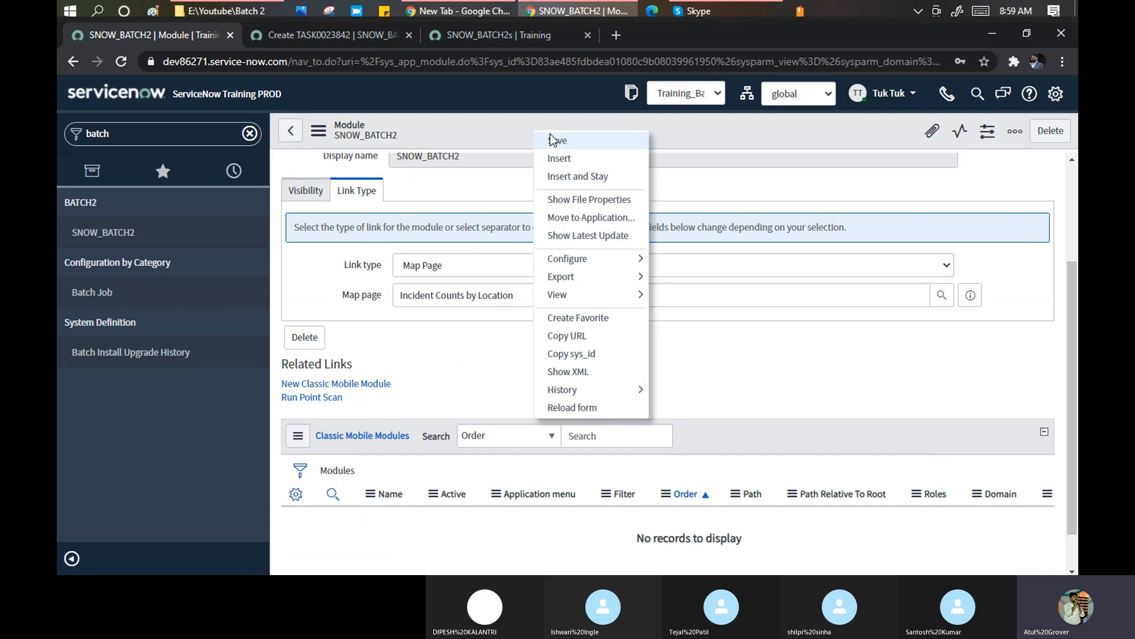
left_click(550, 136)
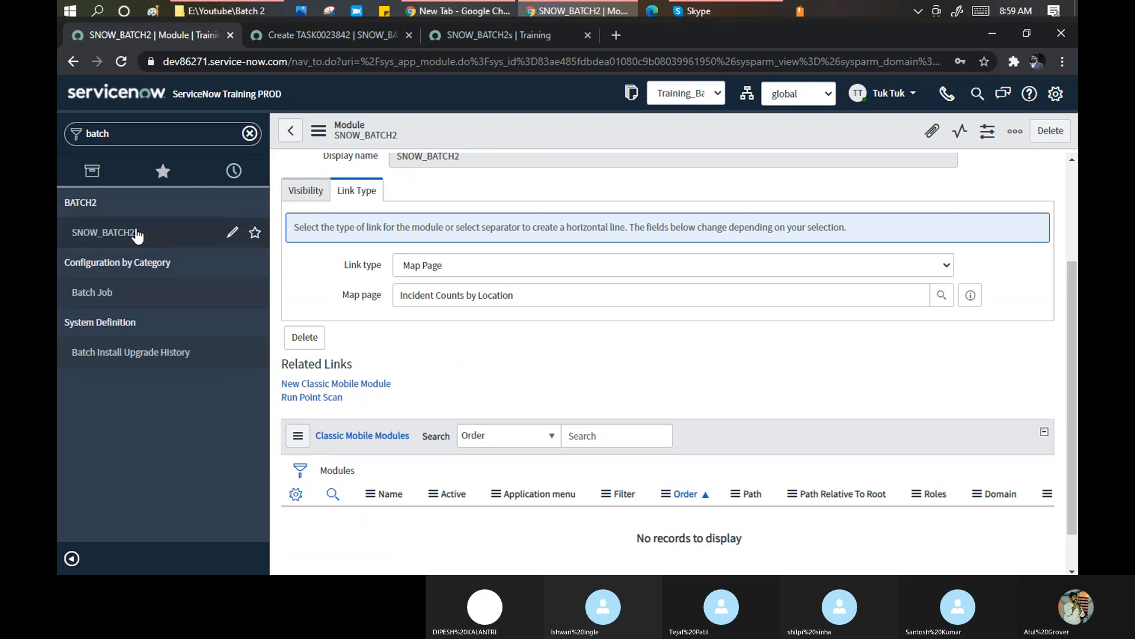
Step: View the SNOW_BATCH2 module's map page in a new tab, reload it and return to the module configuration
left_click(136, 235)
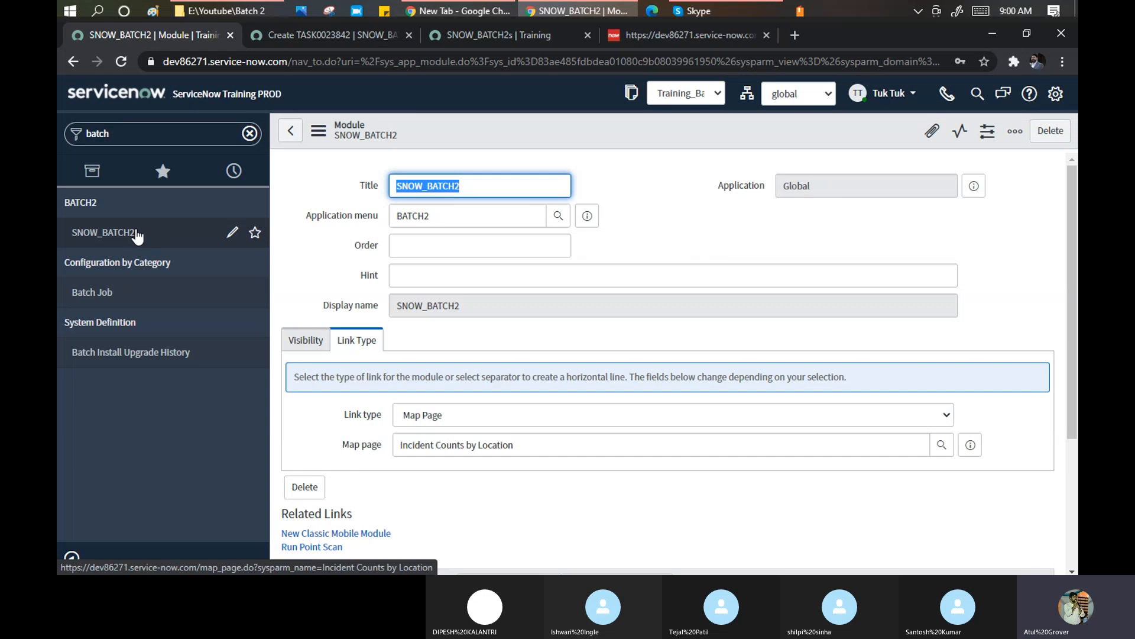
left_click(680, 35)
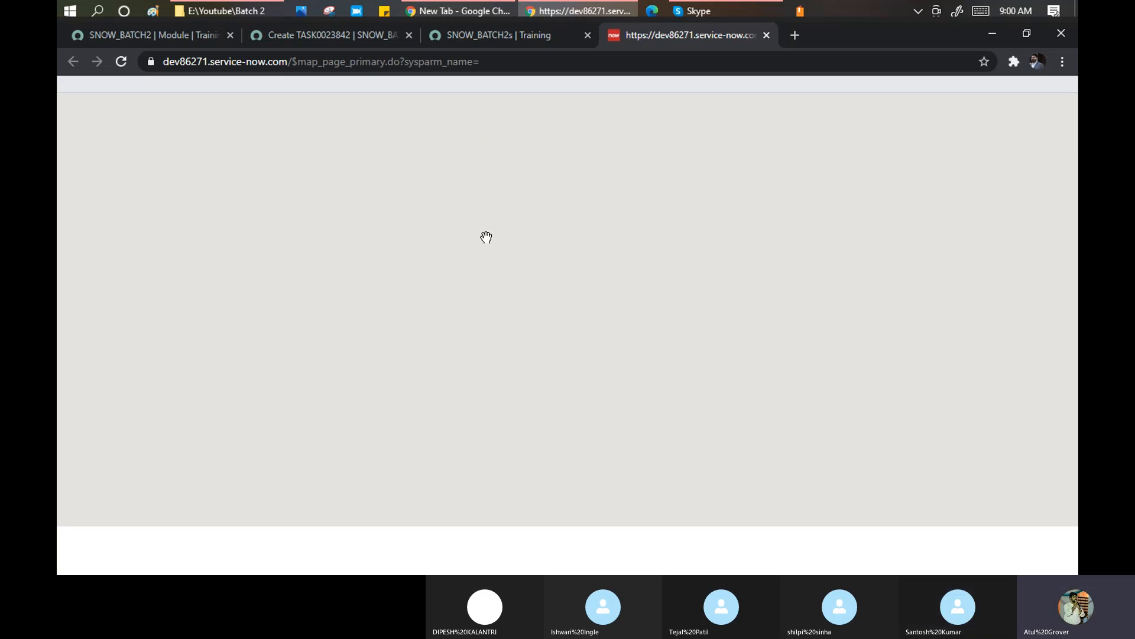
left_click(264, 227)
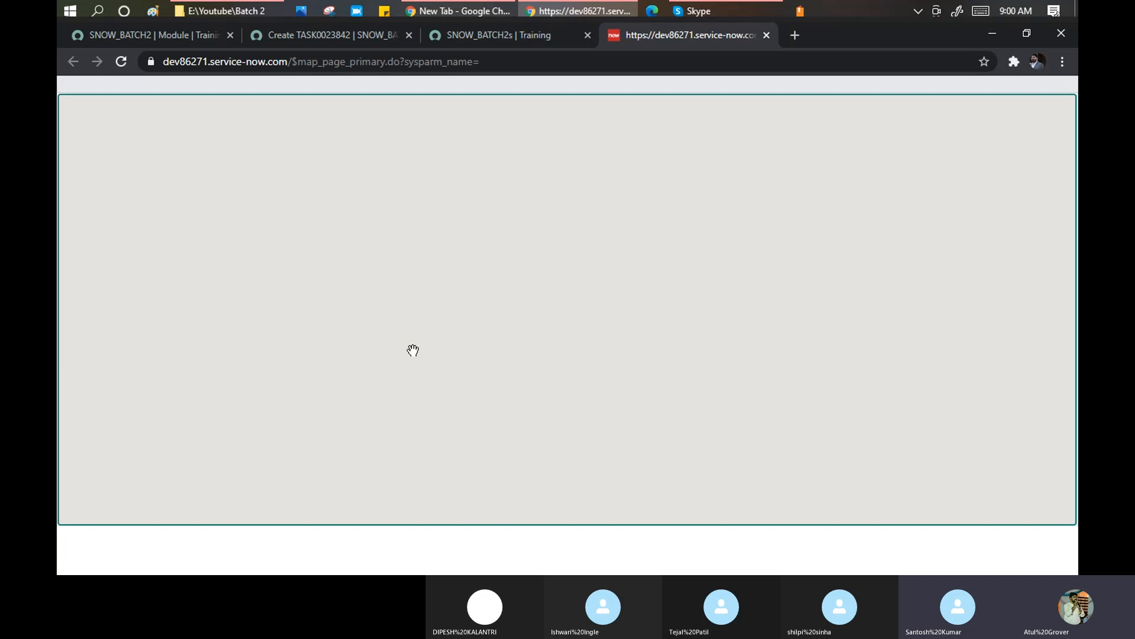
left_click(121, 62)
left_click(124, 36)
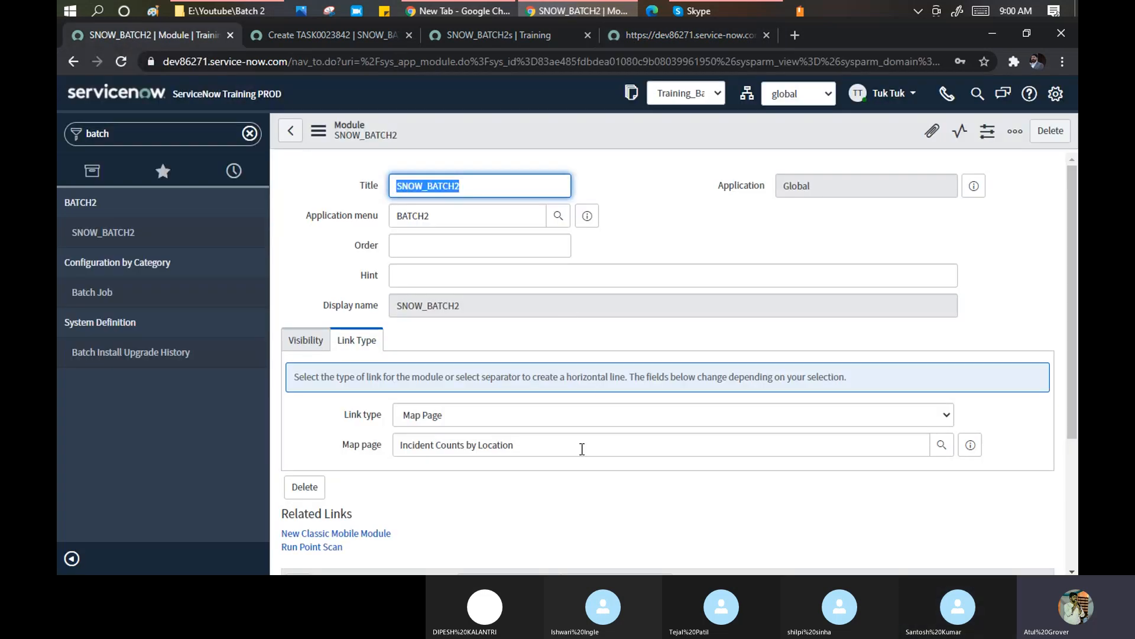
Step: Clear the map page value from the SNOW_BATCH2 module and save the module
left_click(540, 448)
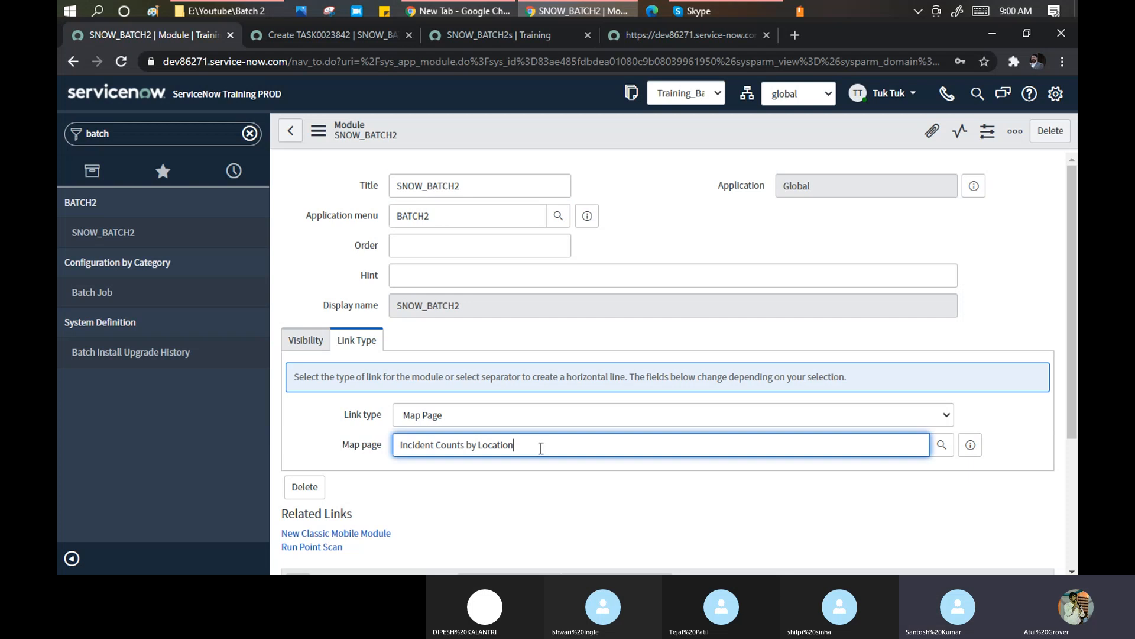
left_click_drag(540, 448, 363, 436)
key("BackSpace")
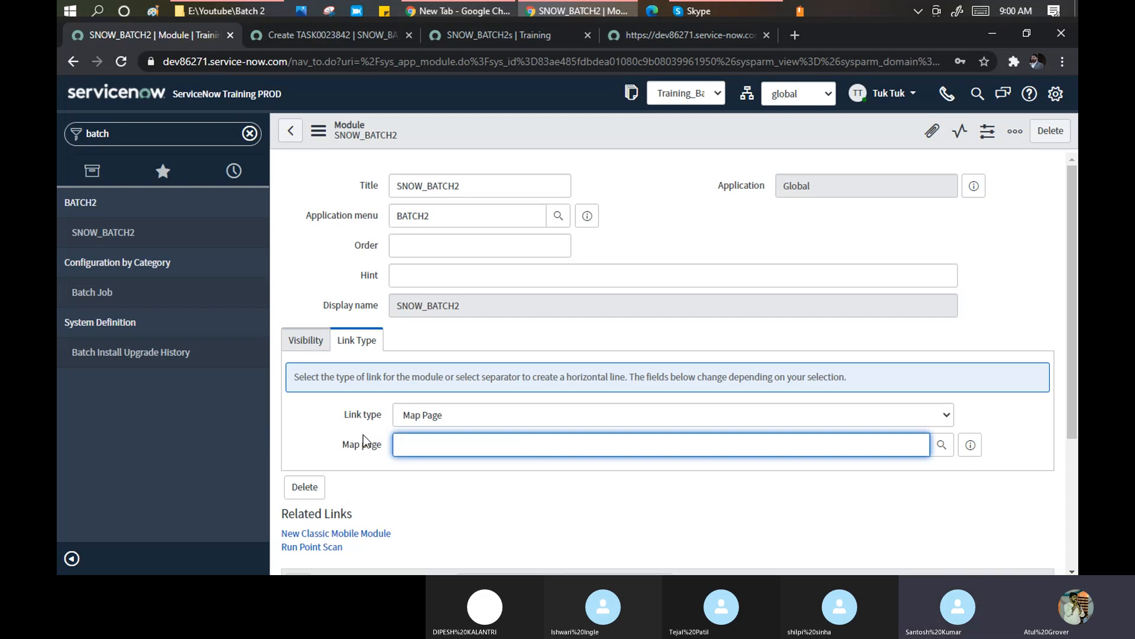
right_click(504, 134)
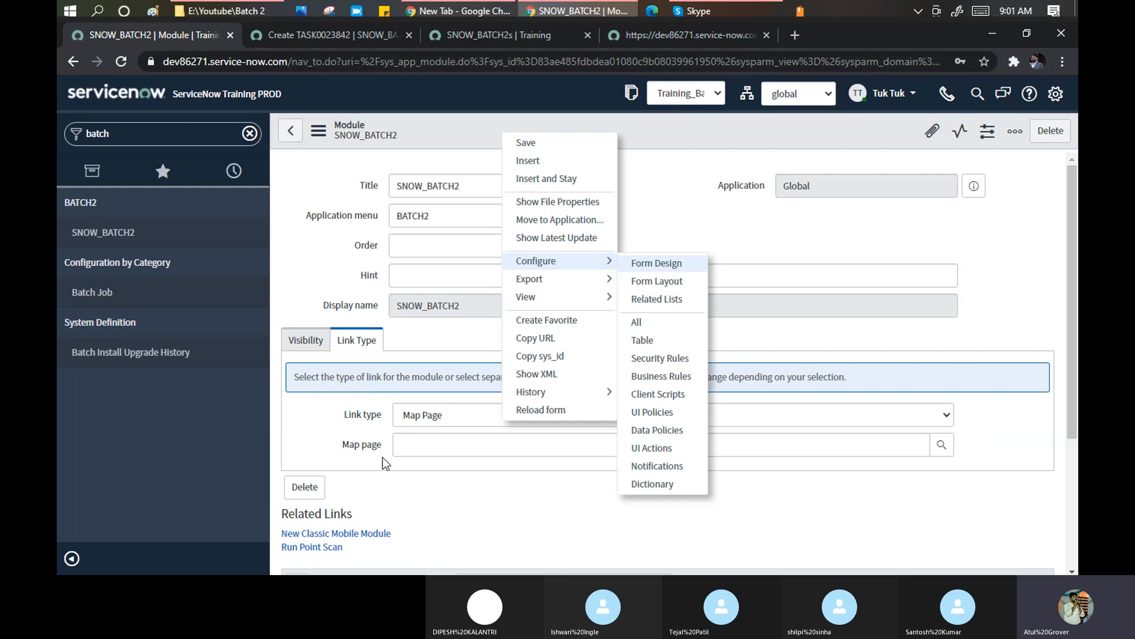
left_click(527, 141)
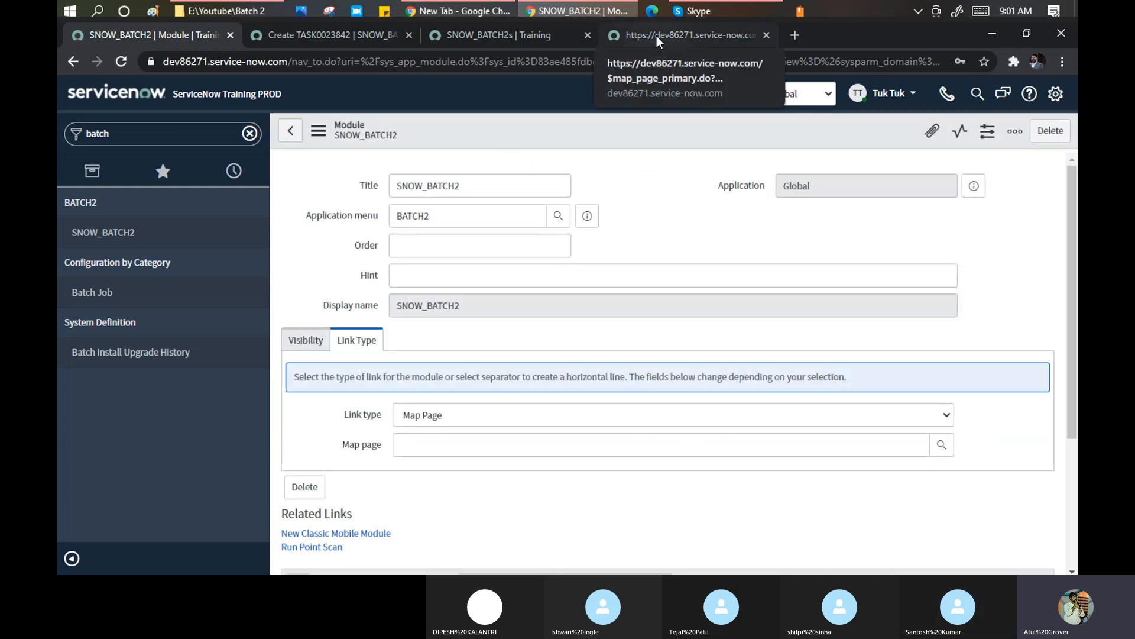
Step: Reload the open map page to check it again and return to the module configuration
left_click(656, 35)
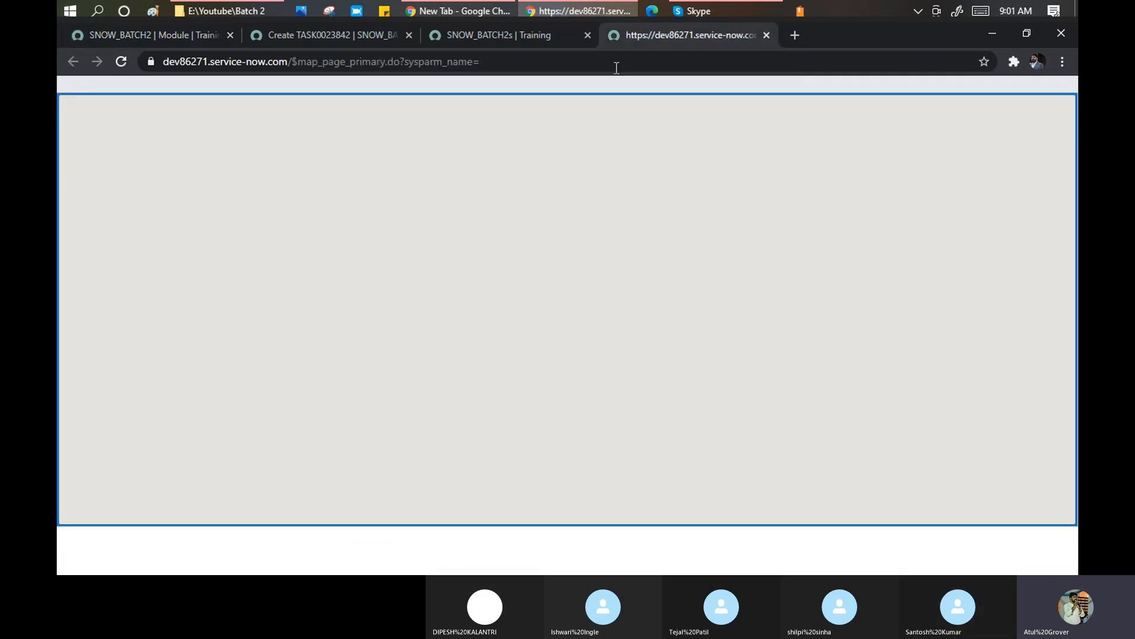
left_click(121, 62)
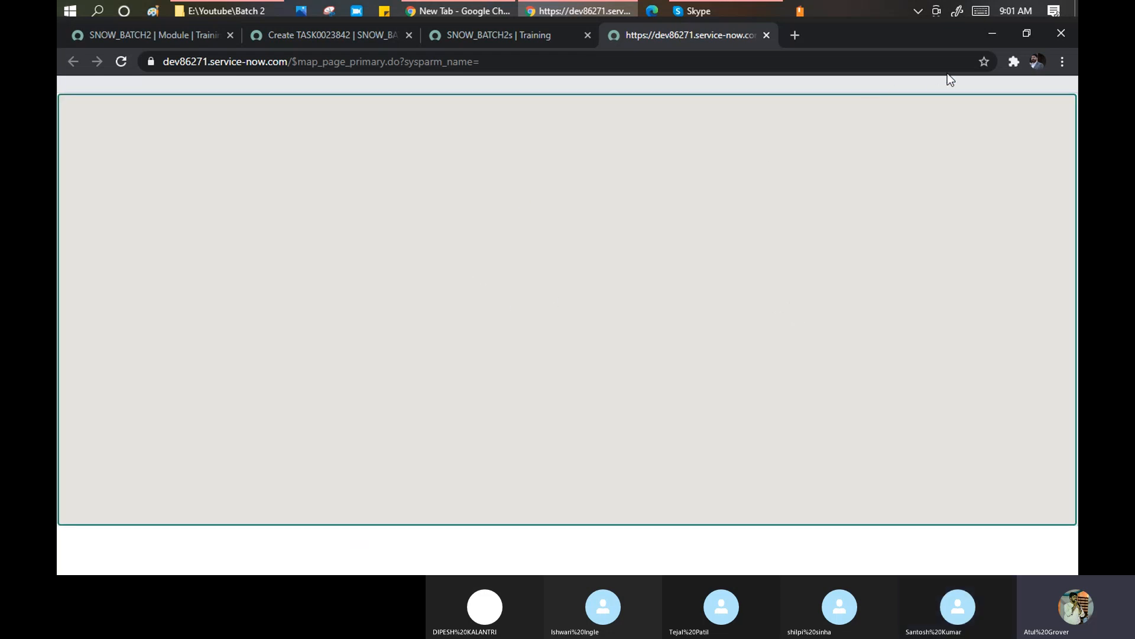
left_click(140, 34)
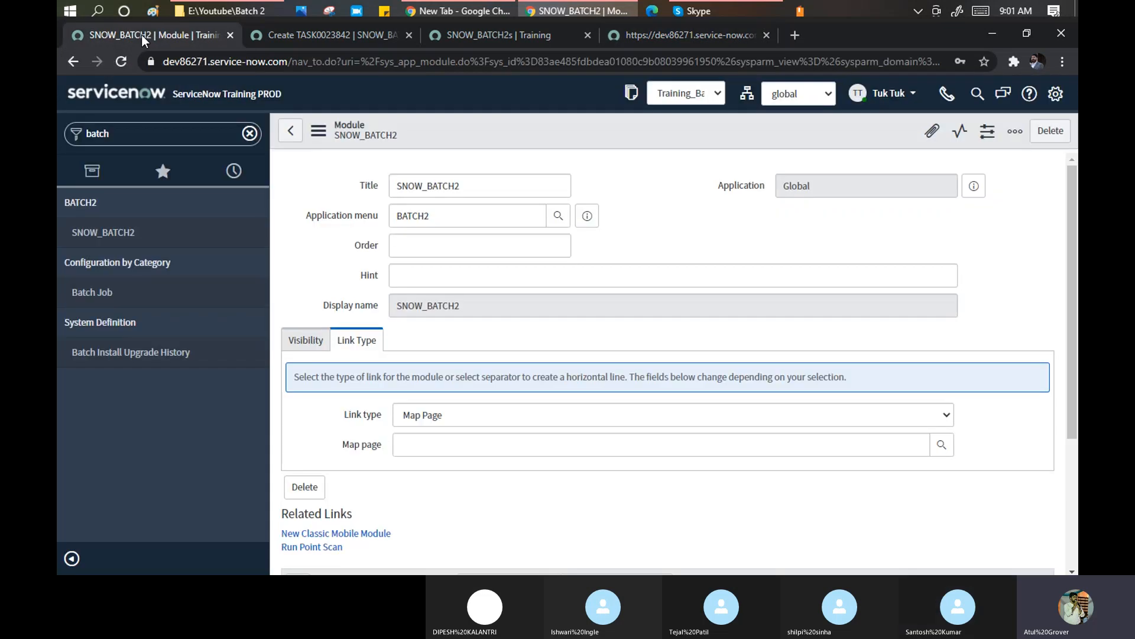
left_click(642, 43)
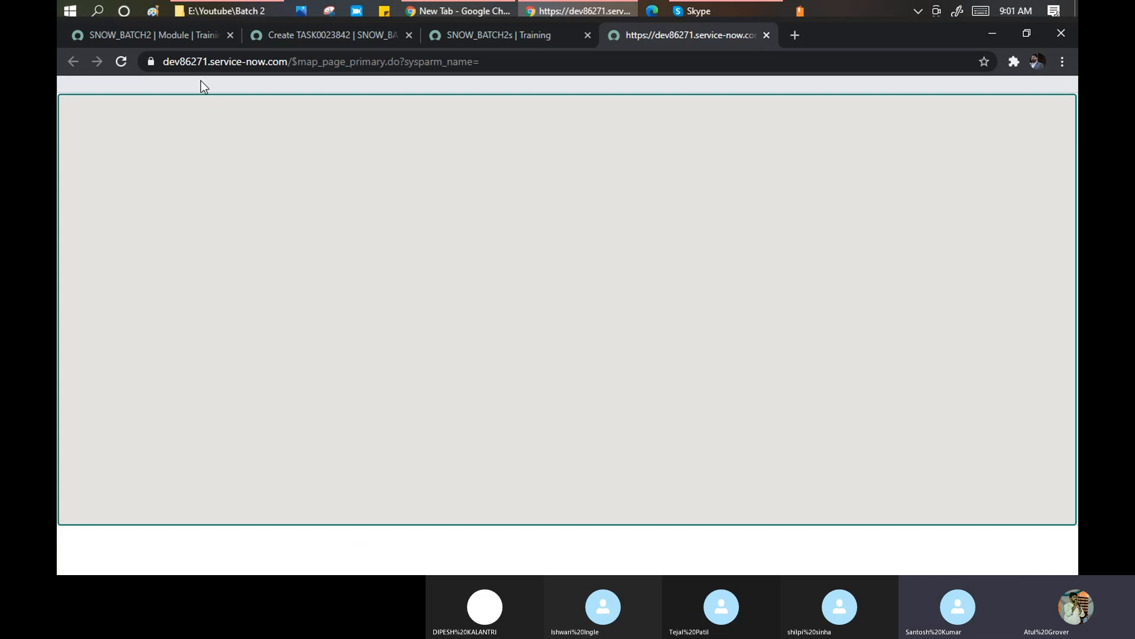
left_click(173, 40)
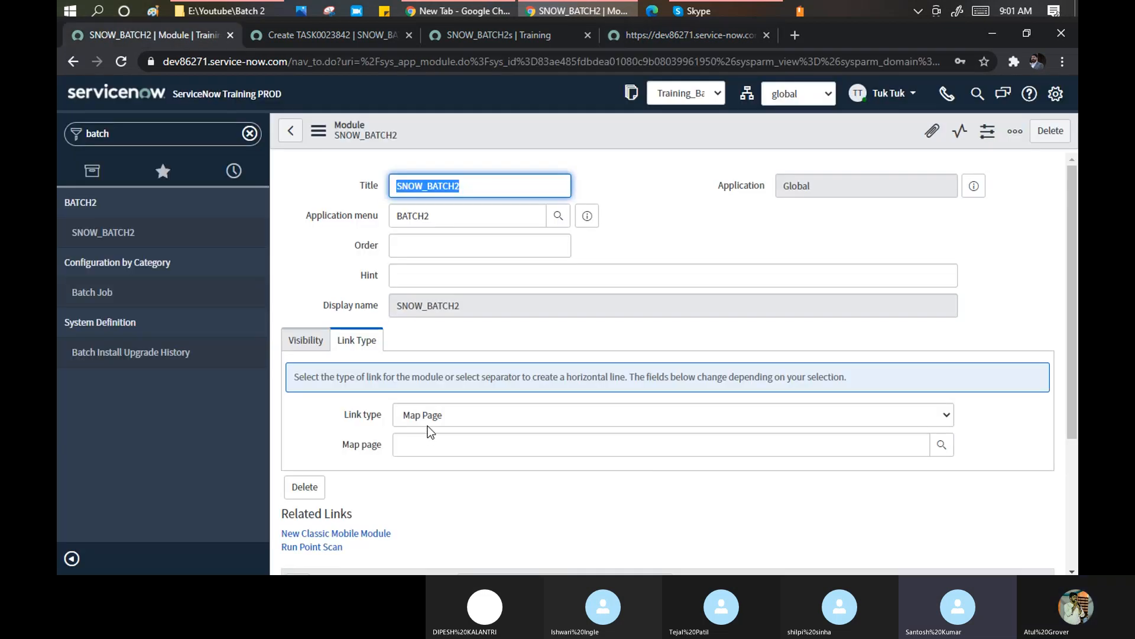
Step: Switch the SNOW_BATCH2 module's link type to Search Screen and save the module
left_click(430, 421)
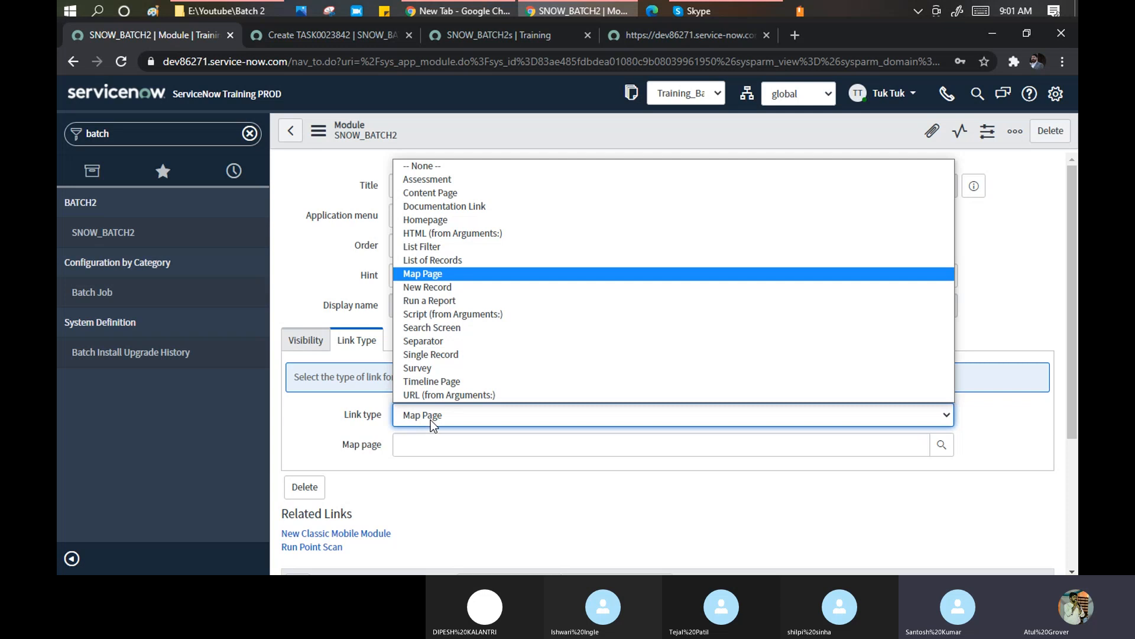
left_click(435, 329)
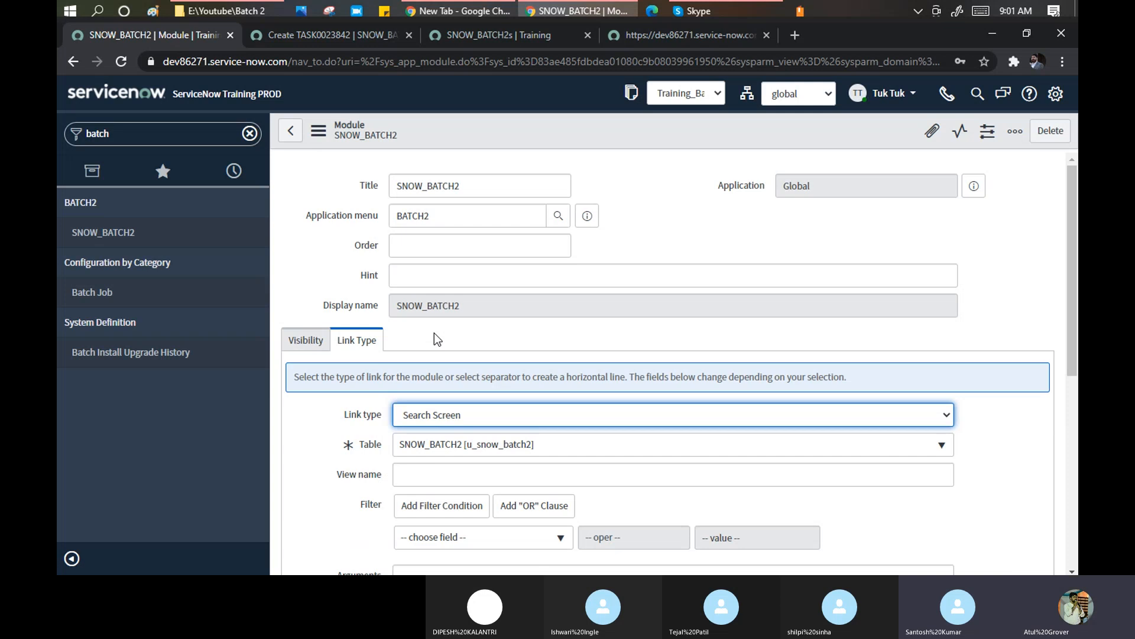
right_click(506, 127)
left_click(526, 139)
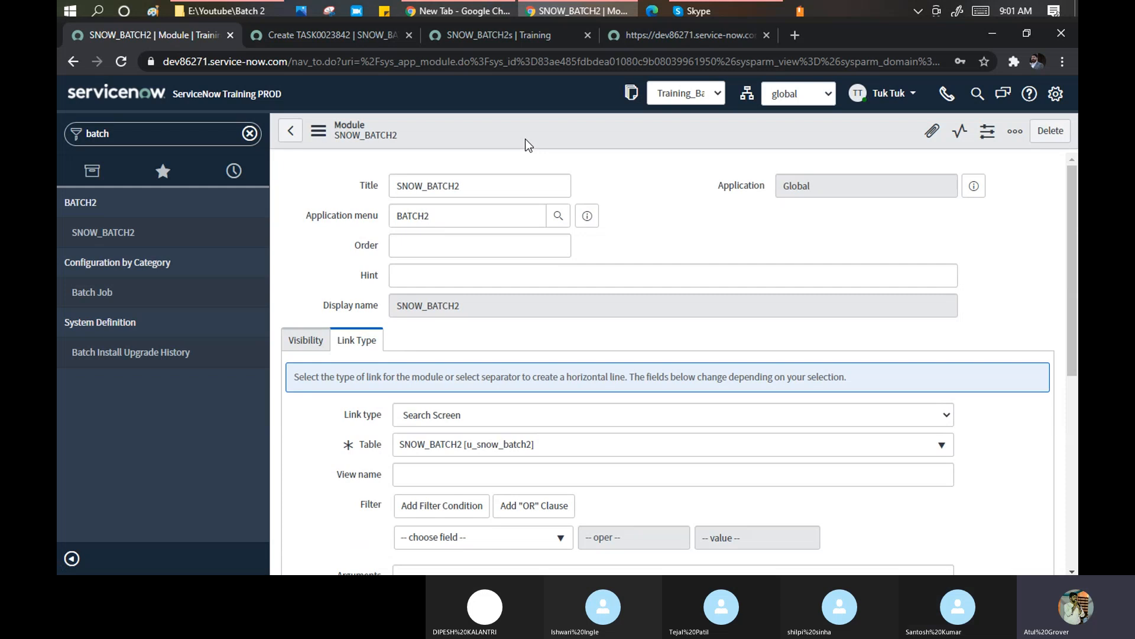
Step: View the SNOW_BATCH2 module in a new tab, close that tab, and refresh the navigator's "batch" results from the module configuration
left_click(81, 236)
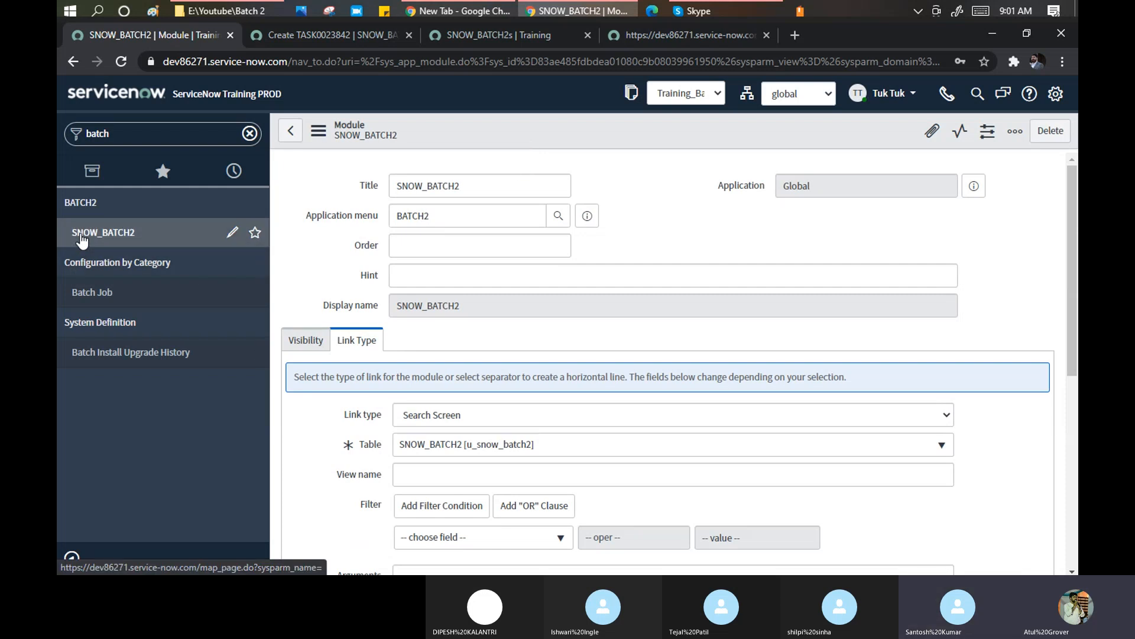
left_click(818, 34)
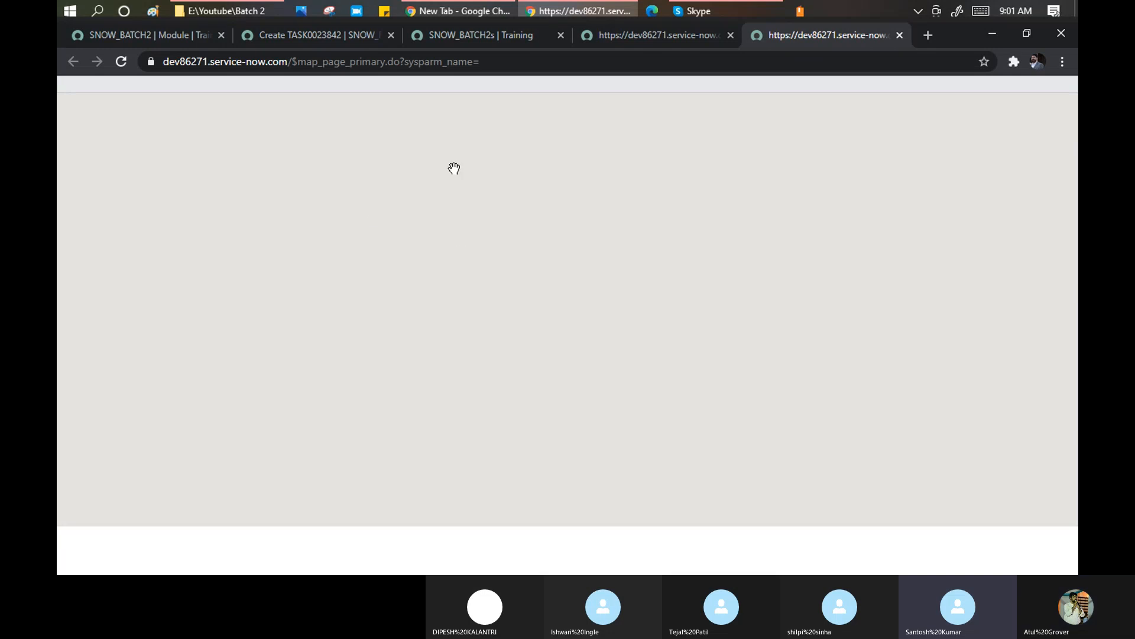
left_click(900, 35)
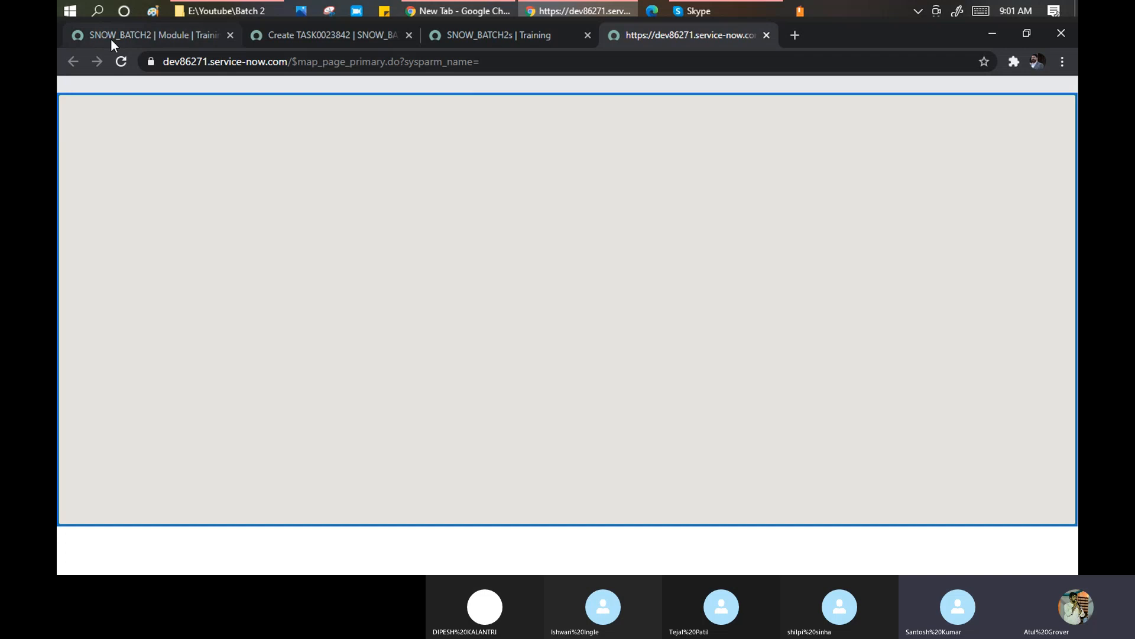
left_click(136, 35)
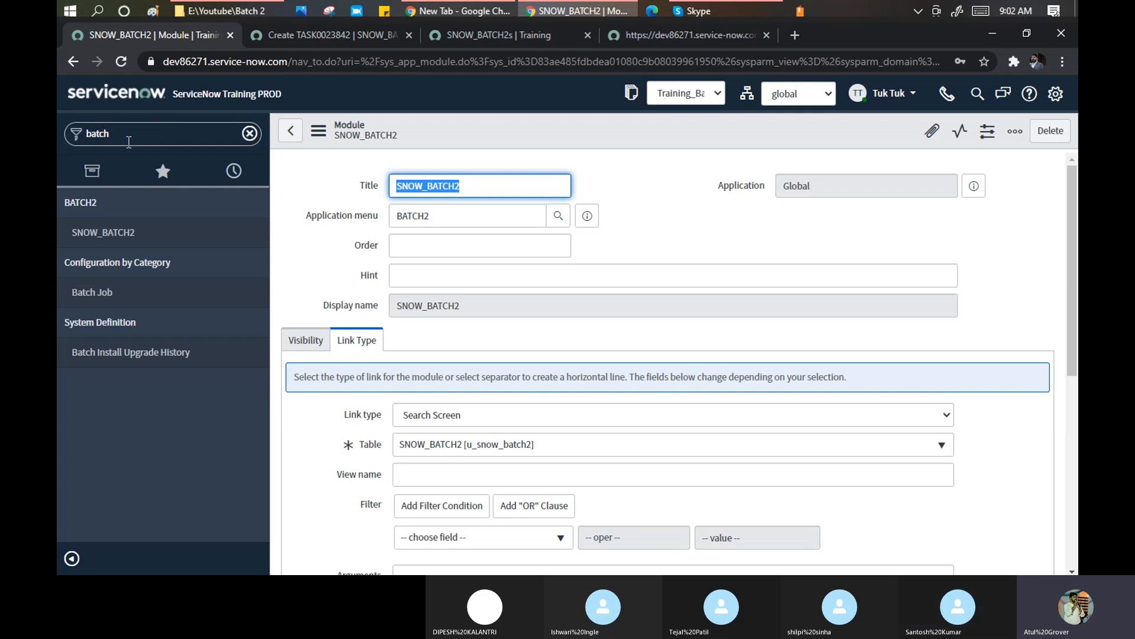
left_click(163, 138)
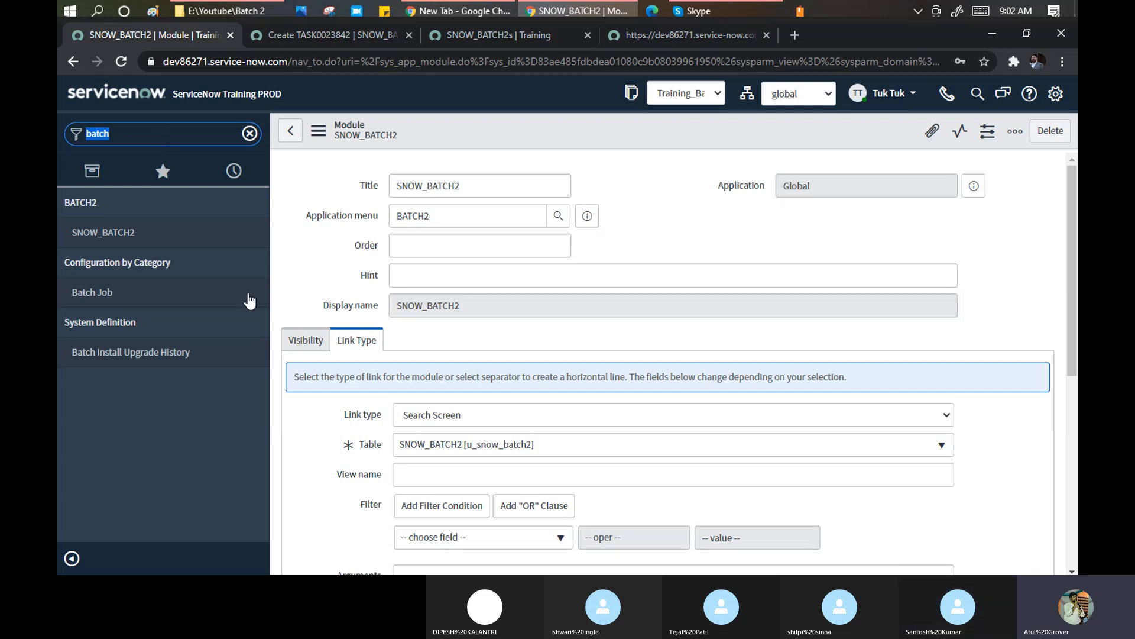
Step: Open the SNOW_BATCH2 search screen in a new tab and search for records with priority 1 - Critical
left_click(133, 235)
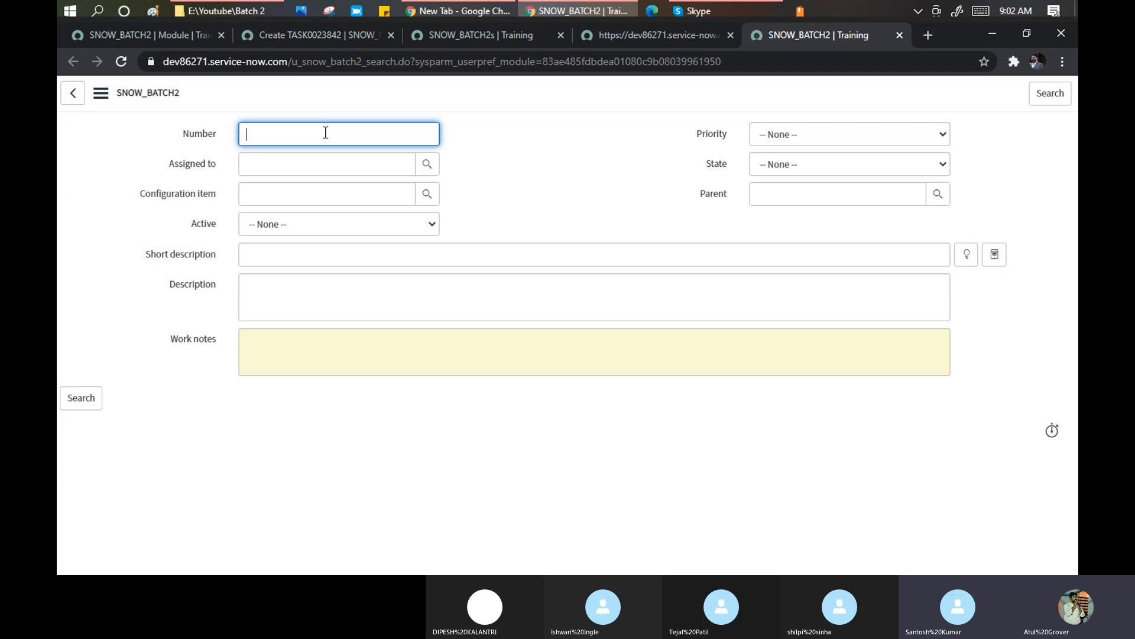
left_click(829, 137)
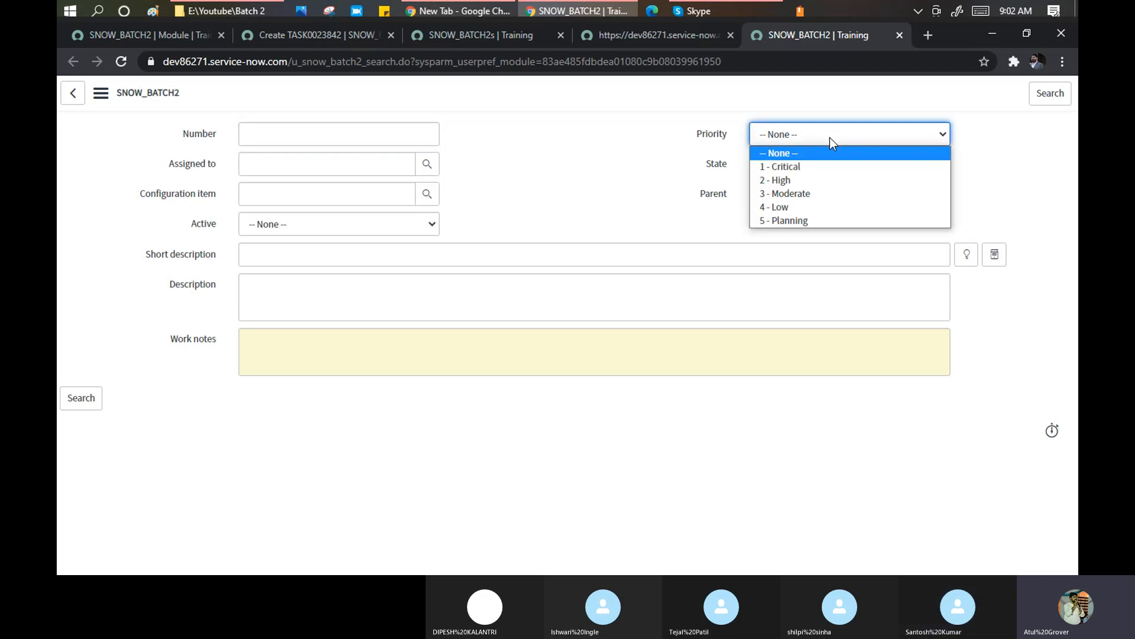
left_click(815, 167)
left_click(1051, 100)
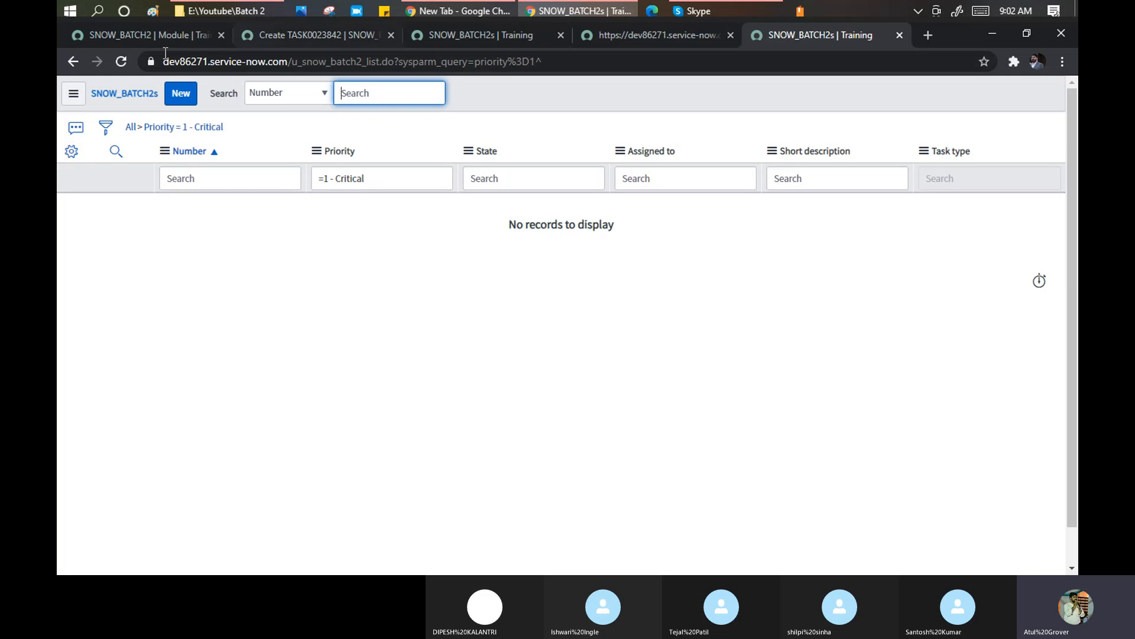
Step: Return to the module configuration, switch the SNOW_BATCH2 link type to Timeline Page and save the module
left_click(141, 35)
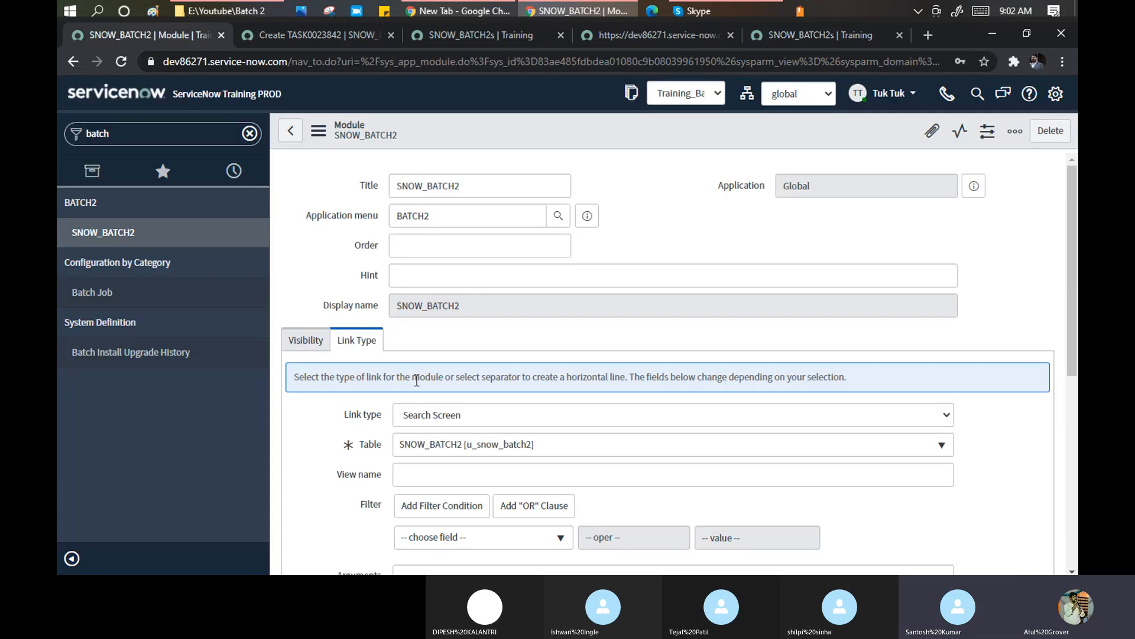
left_click(454, 413)
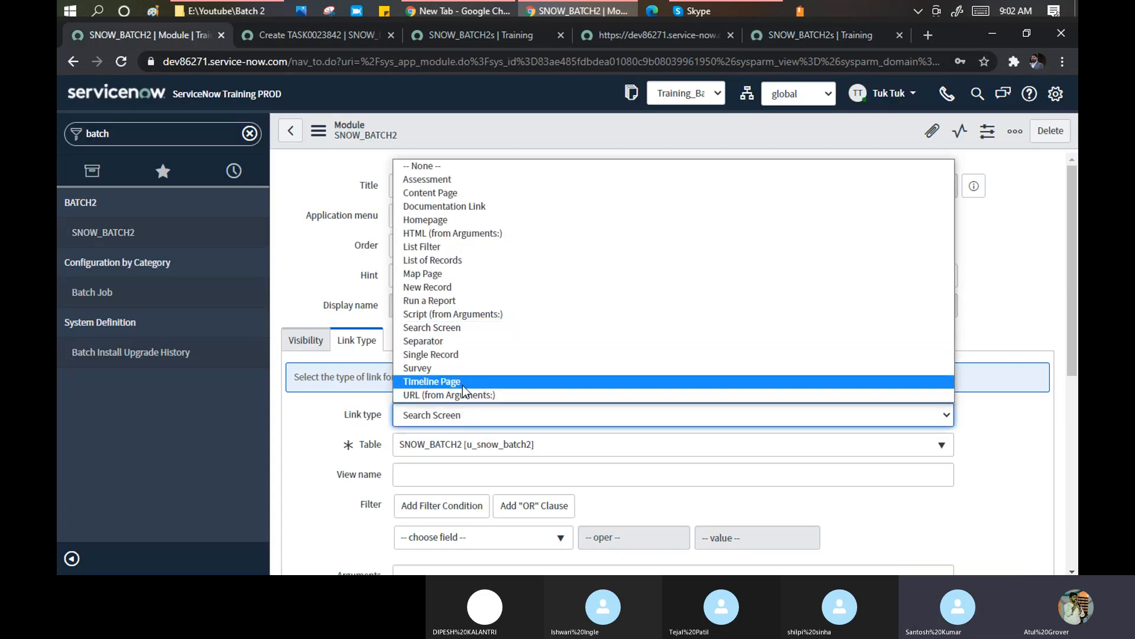
left_click(463, 383)
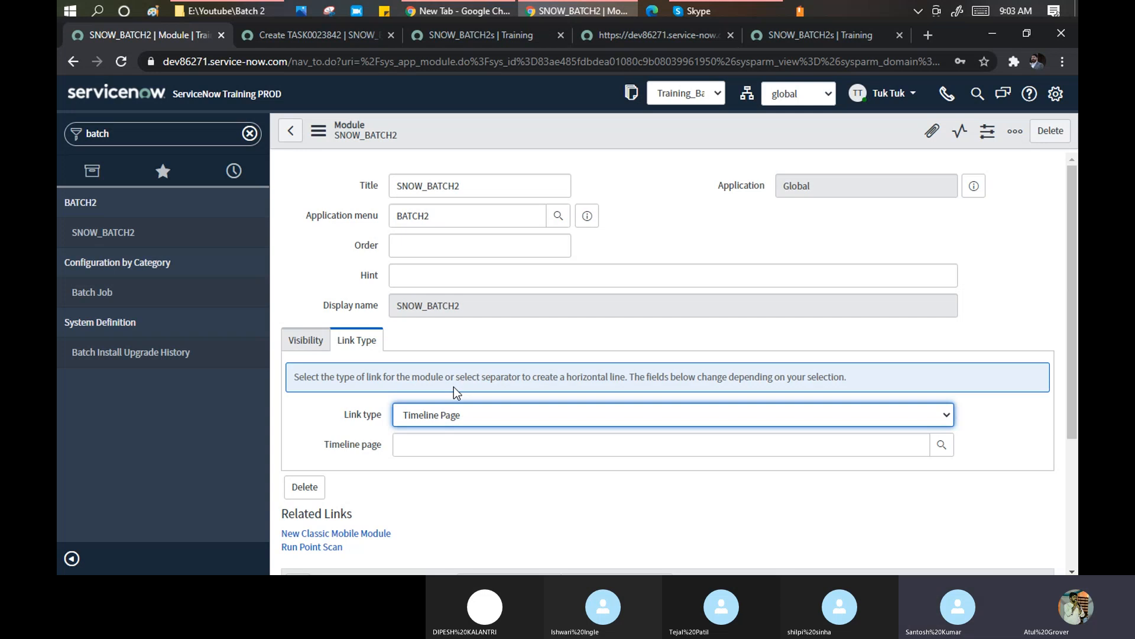
right_click(470, 135)
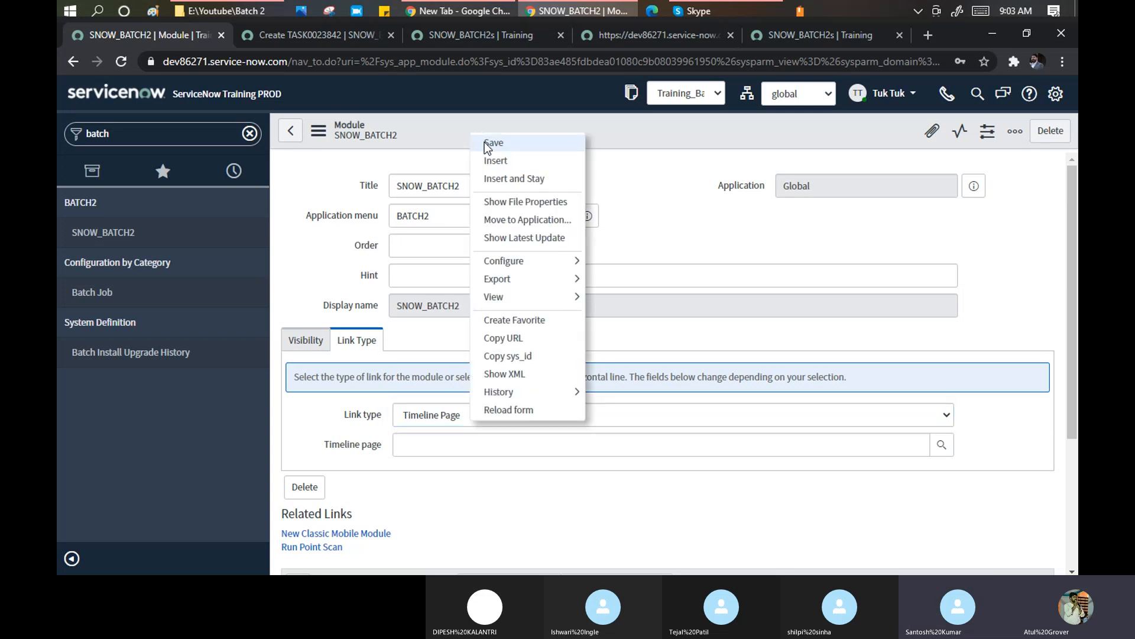
left_click(485, 143)
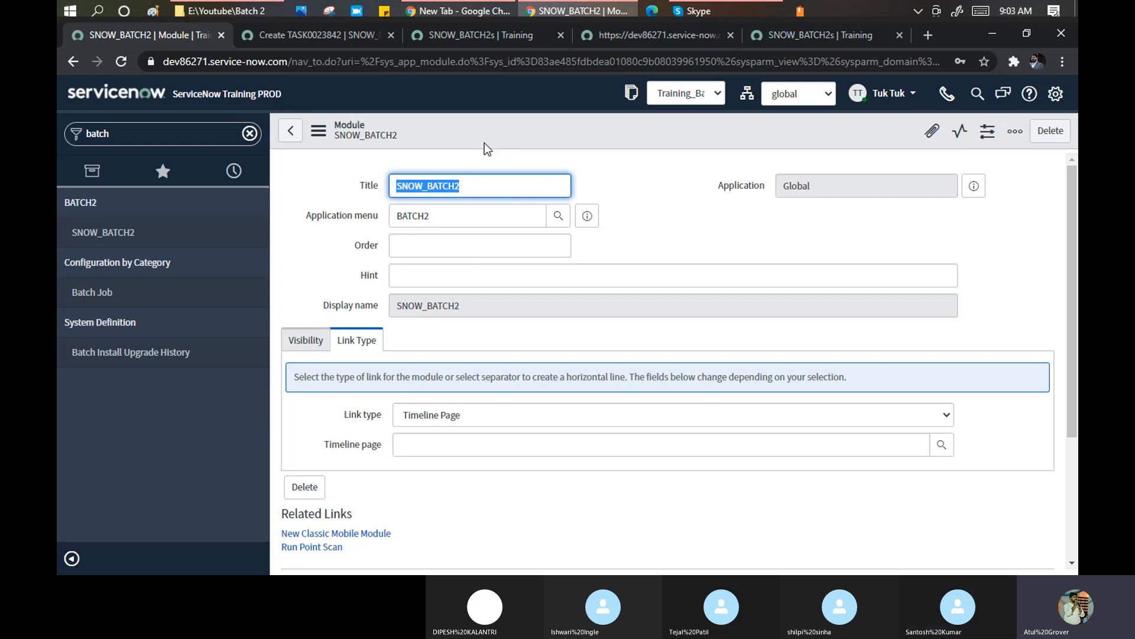
Step: View the SNOW_BATCH2 module's timeline page in a new tab and return to the module configuration
left_click(123, 237)
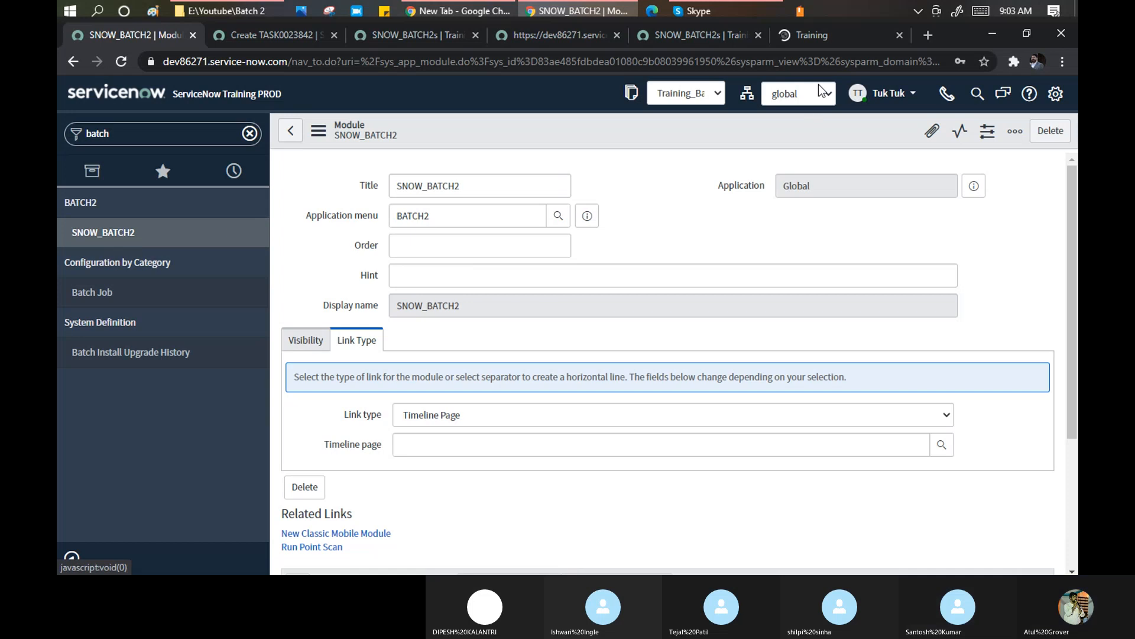
left_click(828, 34)
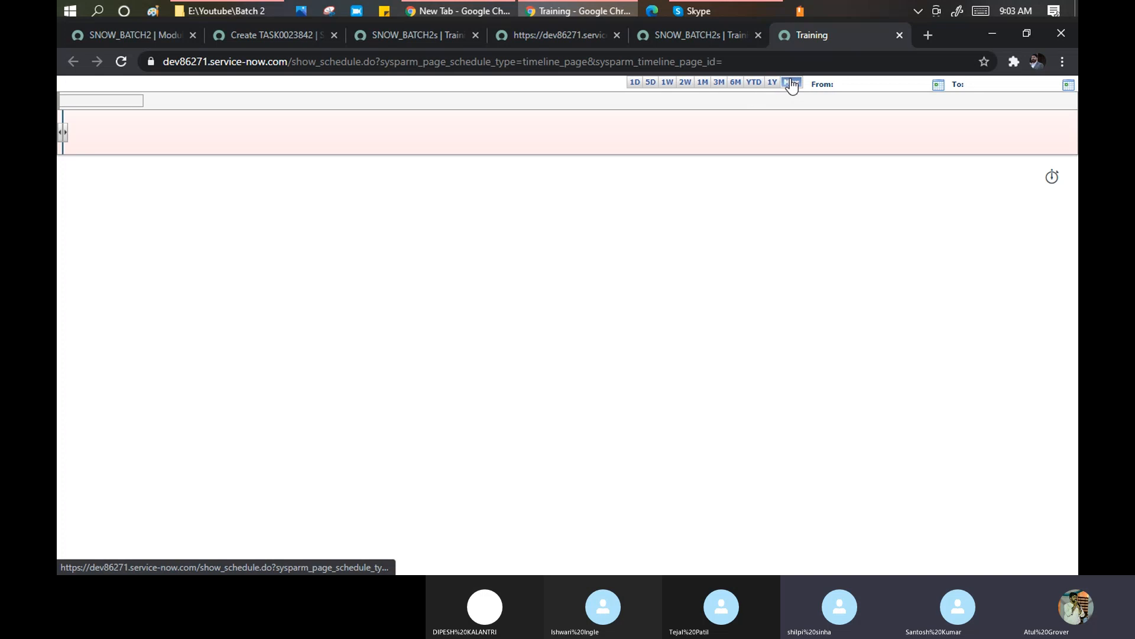
left_click(123, 33)
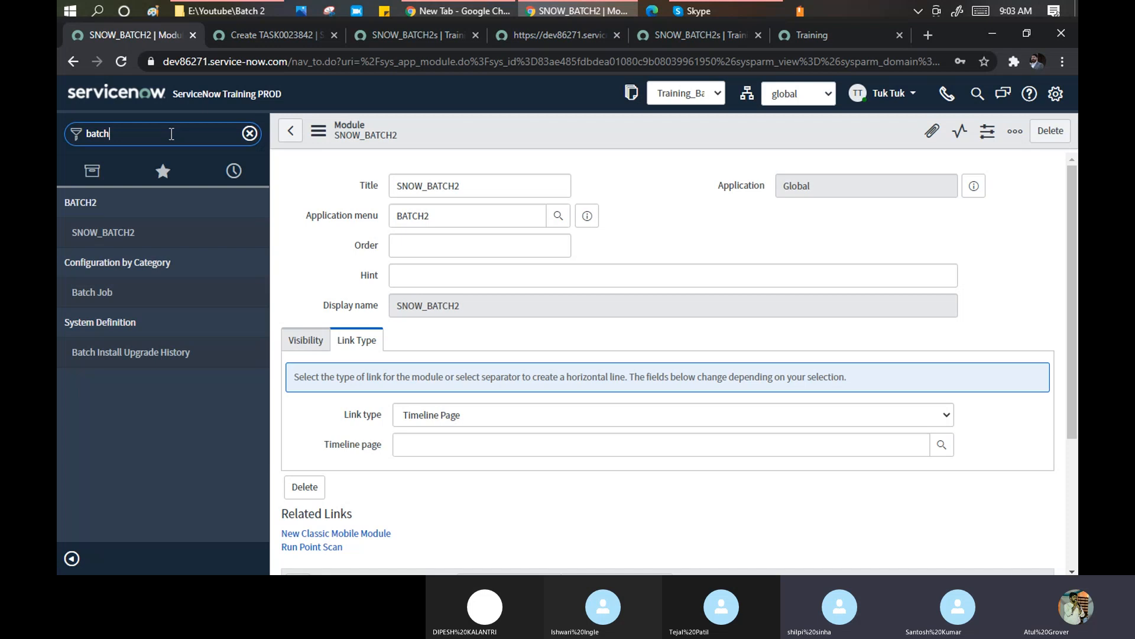
Step: Filter the application navigator by "incident"
left_click_drag(172, 133, 57, 151)
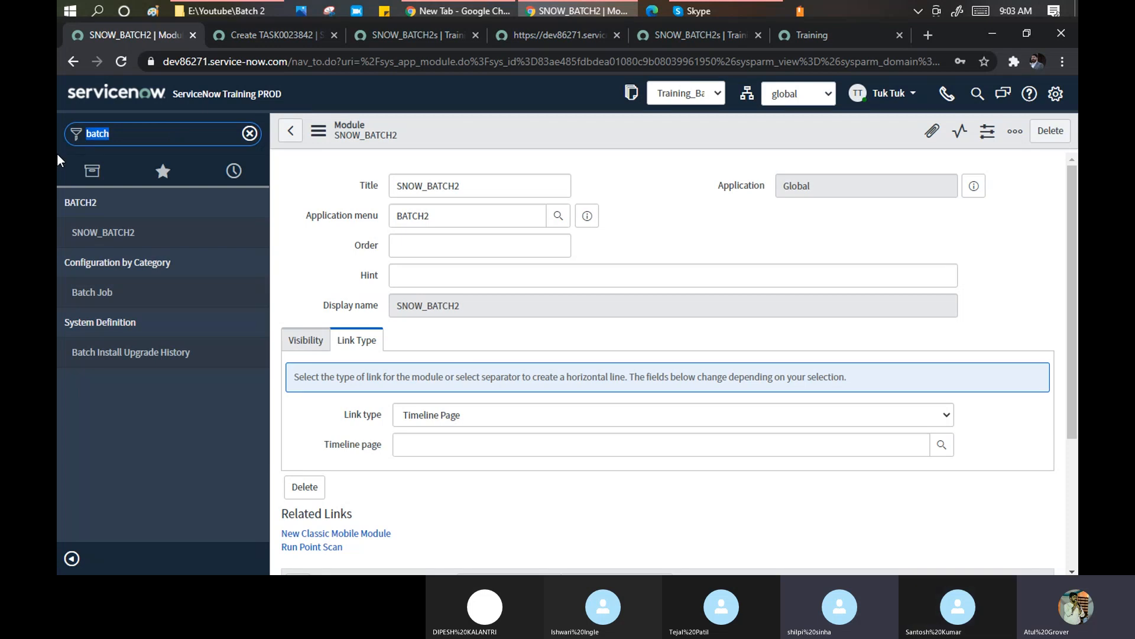
type("in")
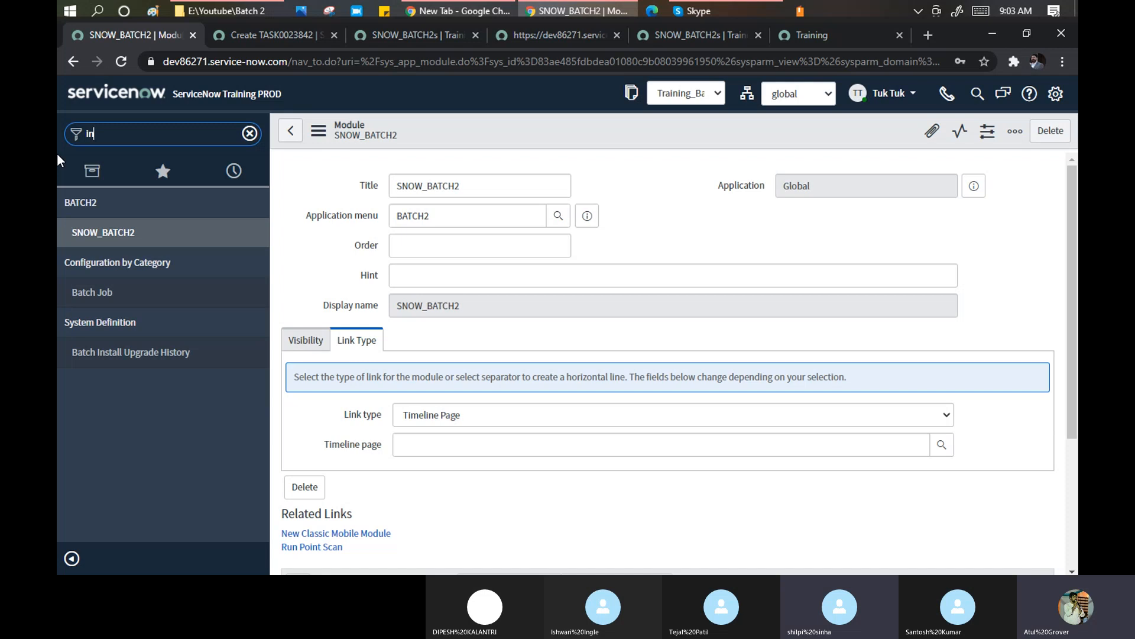
type("cident")
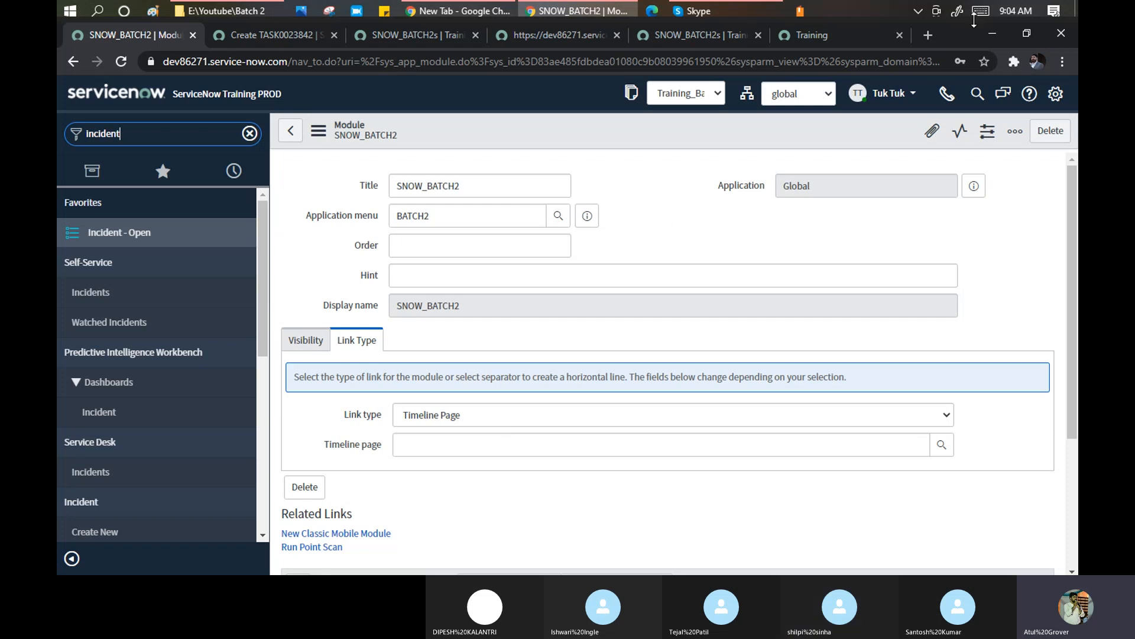
Step: Open the ServiceNow Docs page "Important Task table fields" in a new browser tab
left_click(935, 35)
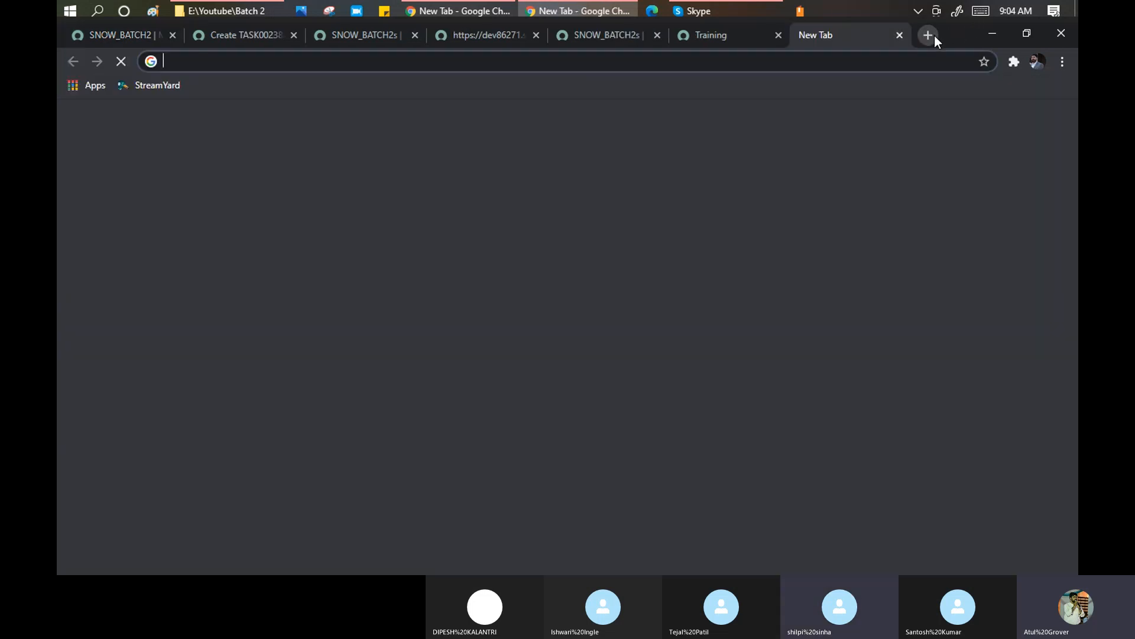
type("docs")
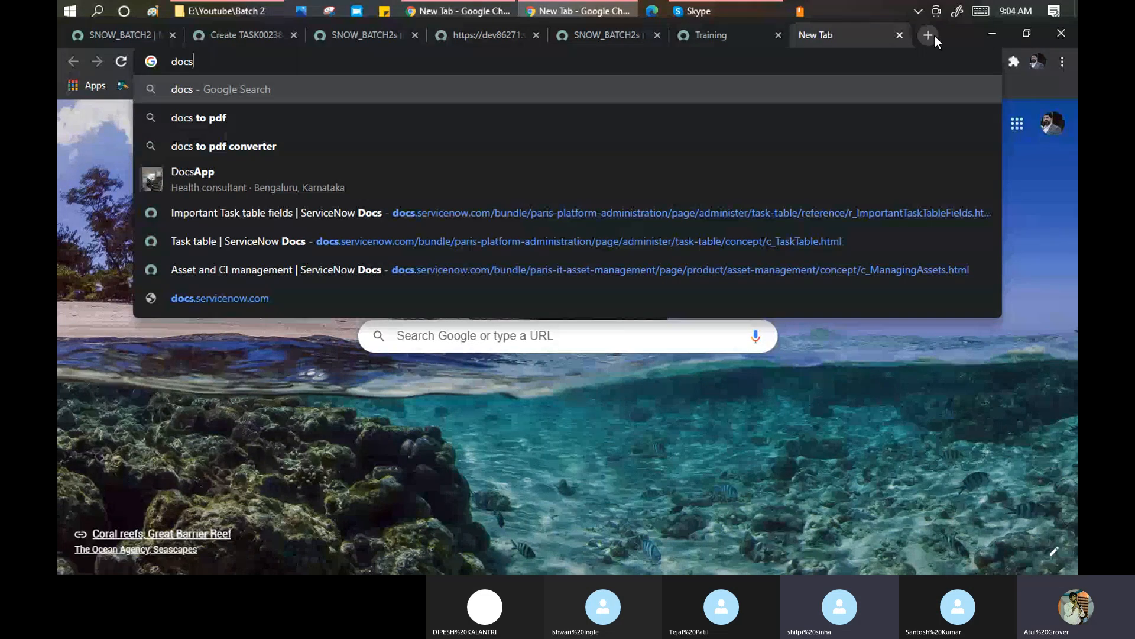
key("Down")
key("Down")
key("Down")
key("Down")
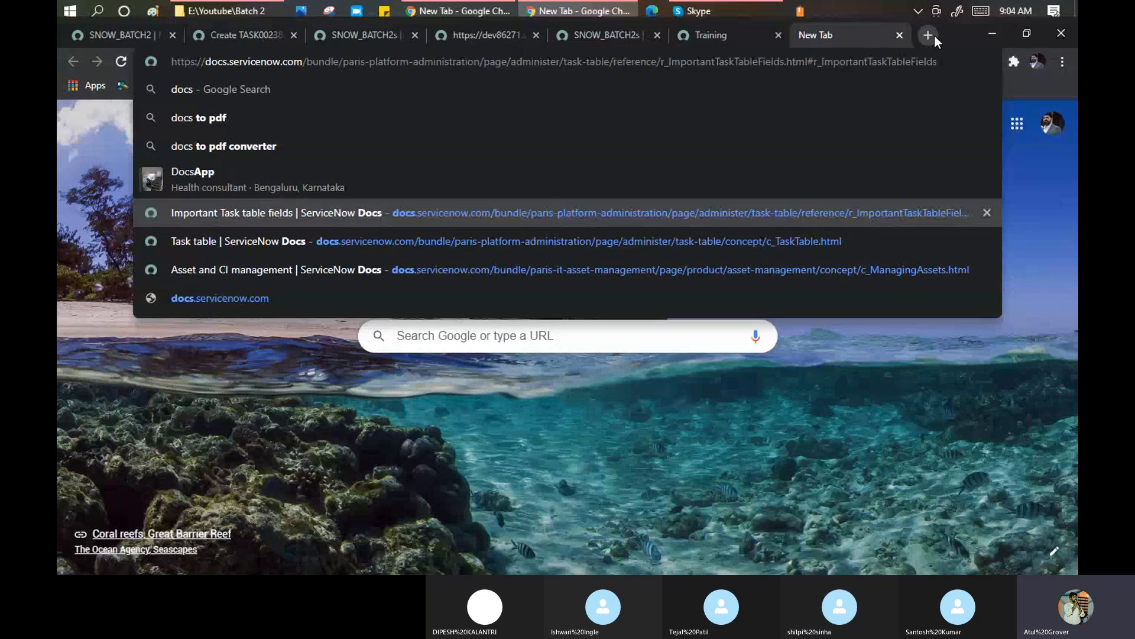
key("Return")
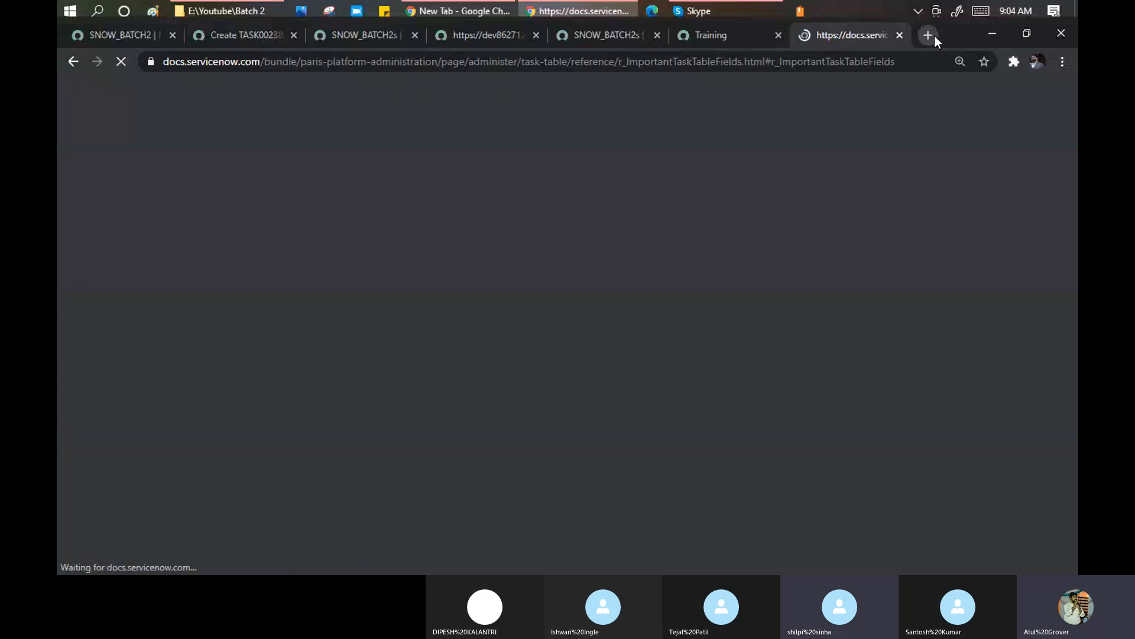
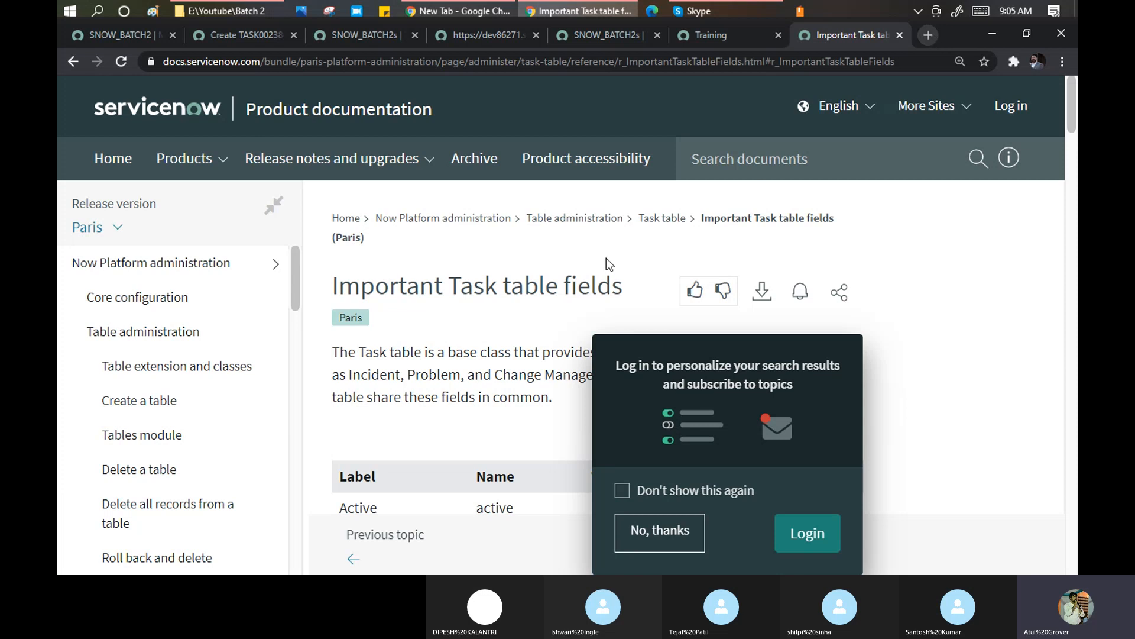
Step: Return to the SNOW_BATCH2 module configuration, review the available link types and look through the Incident application's modules in the navigator
left_click(126, 40)
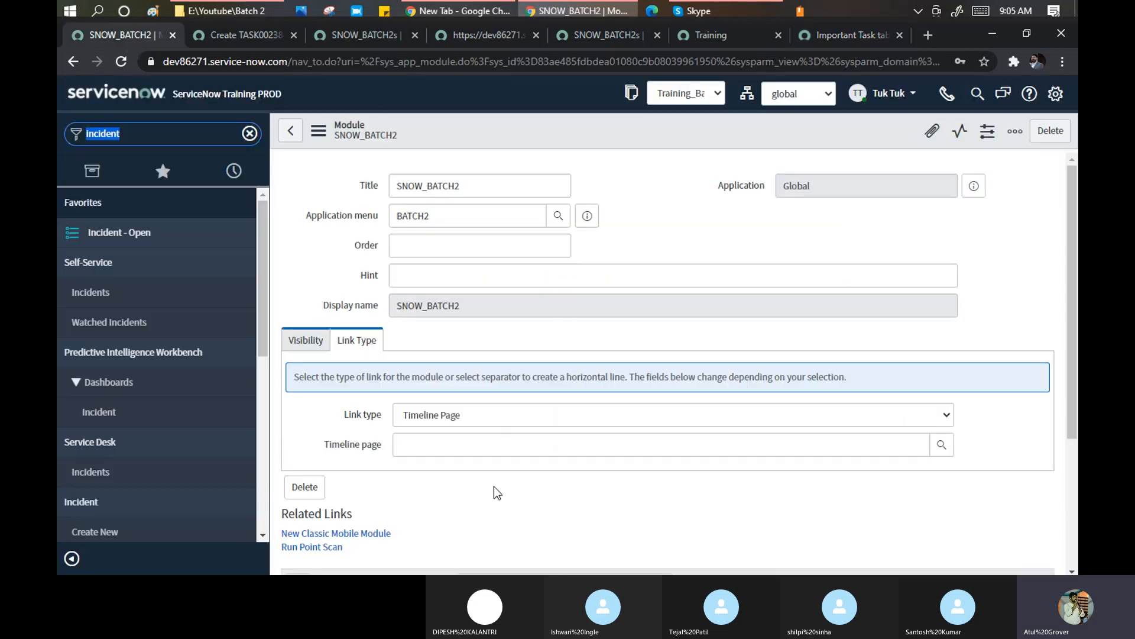
left_click(498, 412)
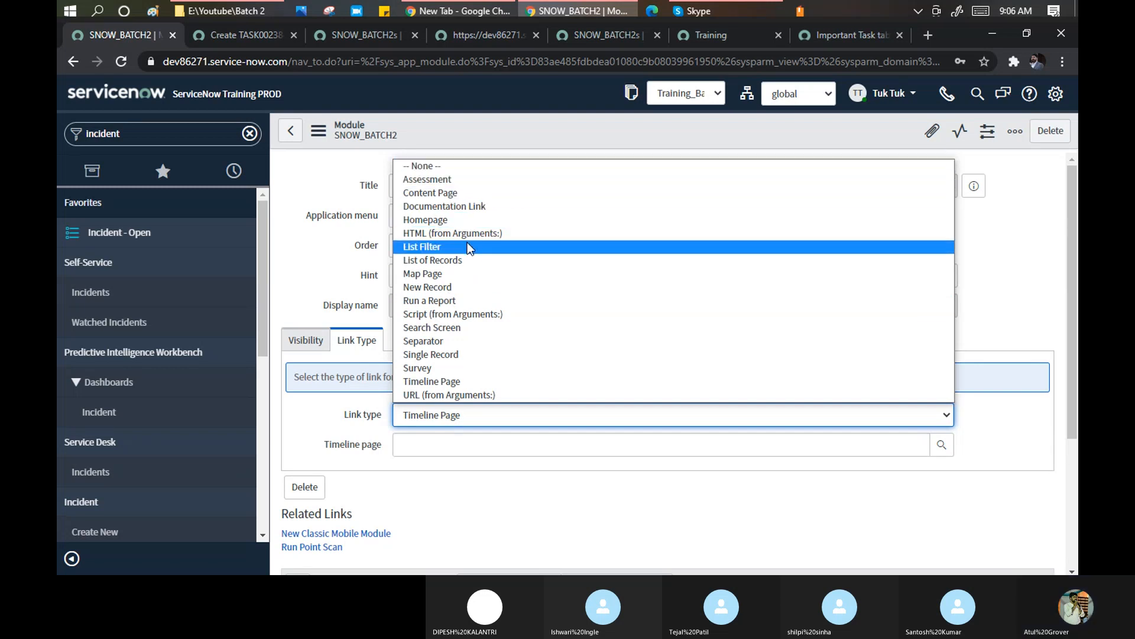
left_click(120, 137)
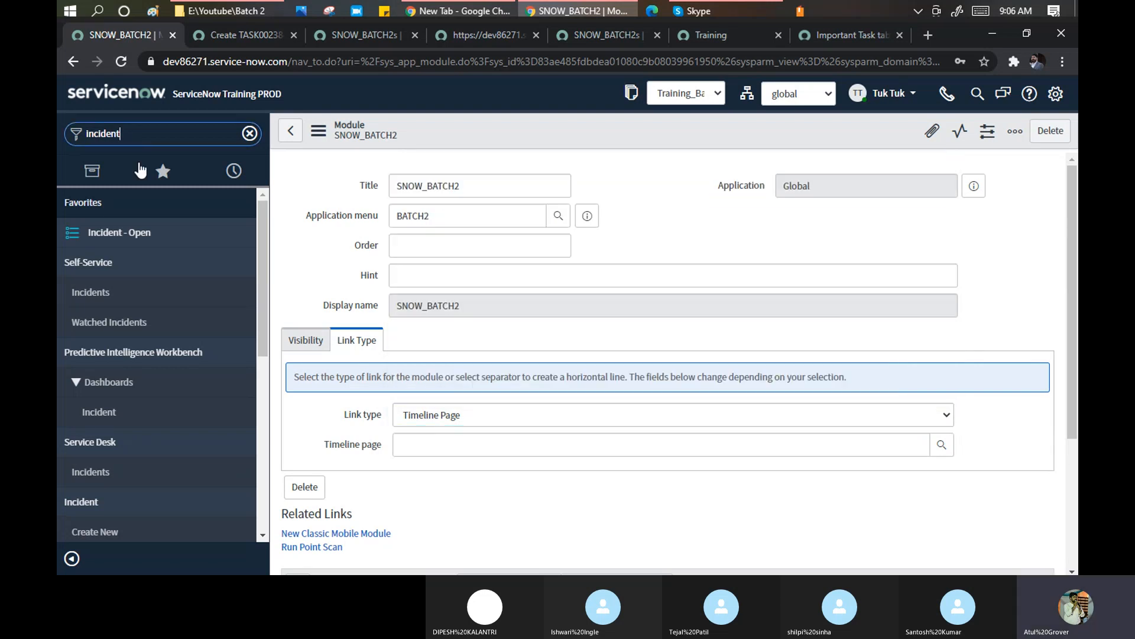
scroll(267, 232, "down", 4)
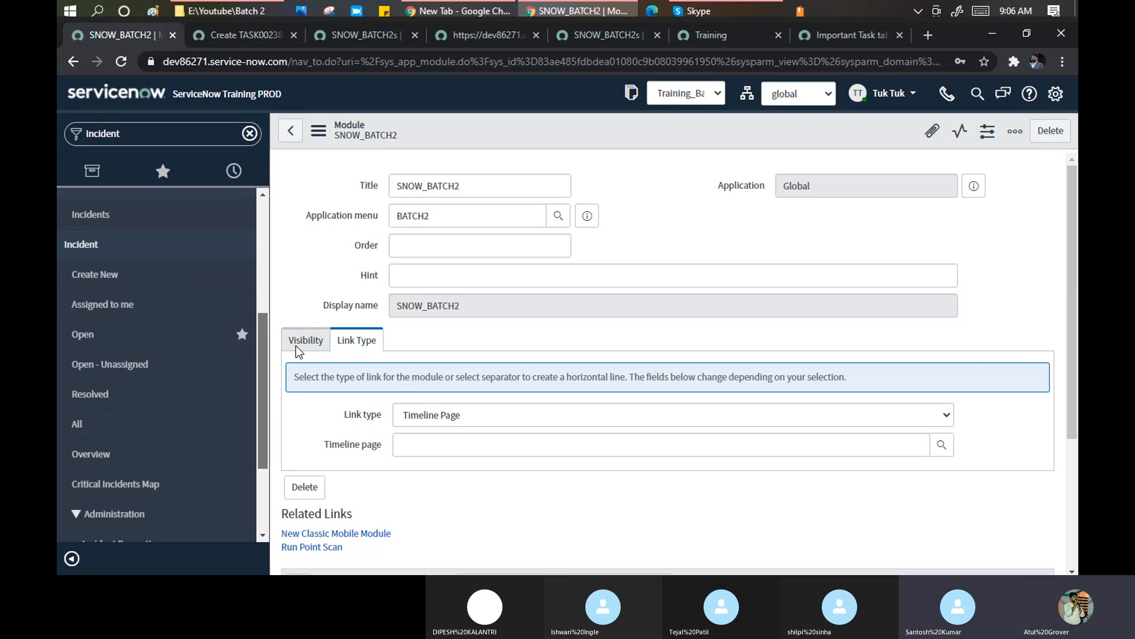
mouse_move(97, 239)
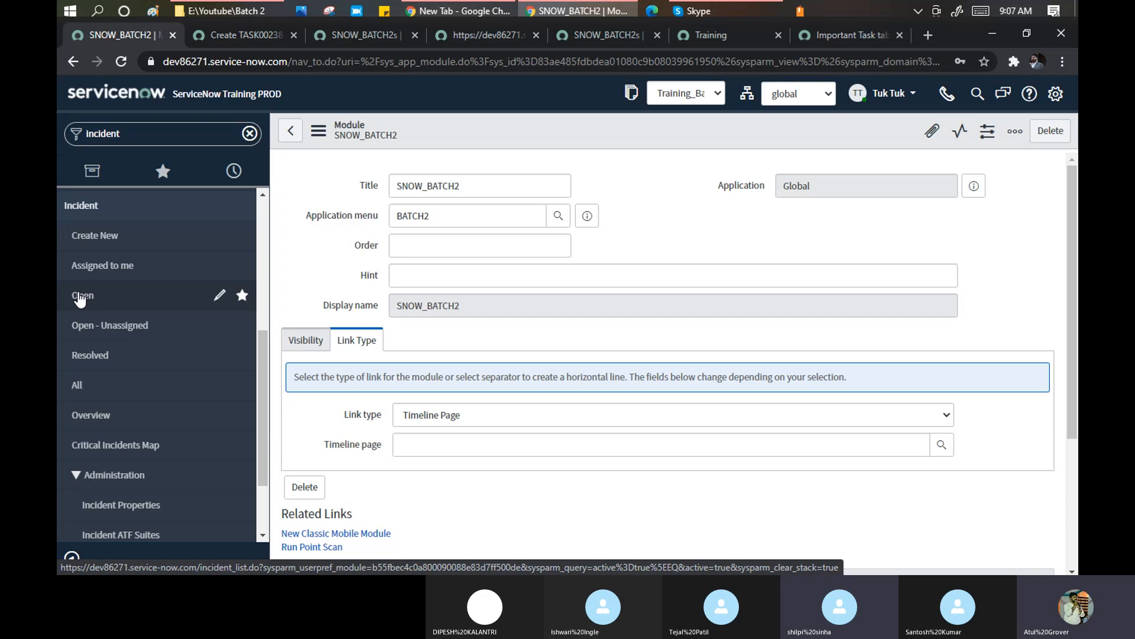
scroll(152, 304, "down", 1)
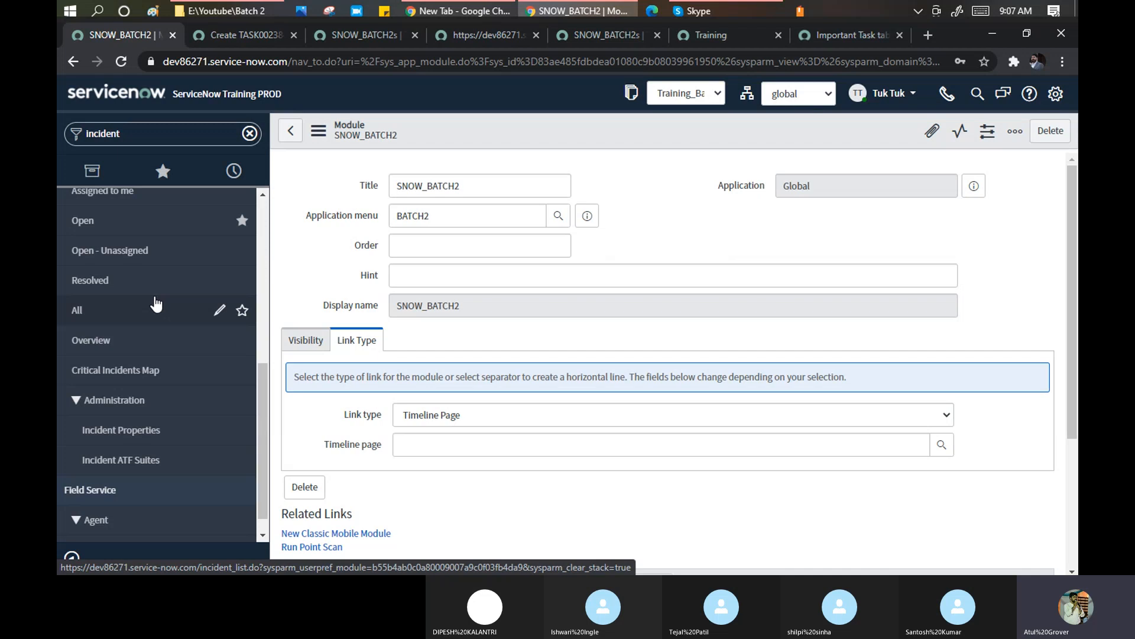
scroll(155, 304, "down", 1)
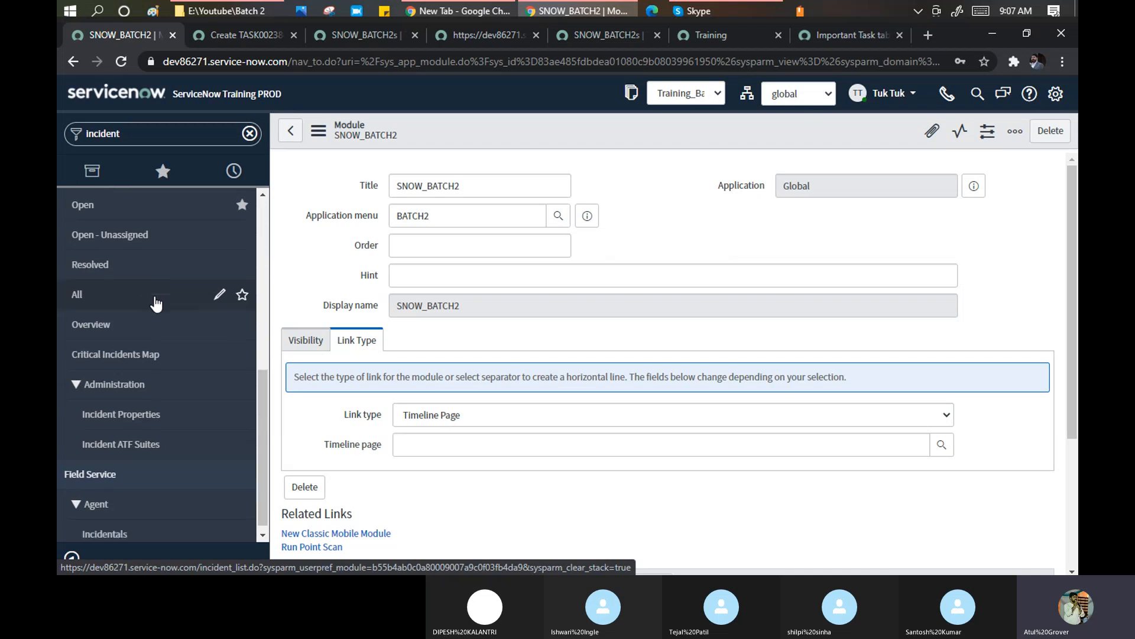
scroll(153, 304, "up", 7)
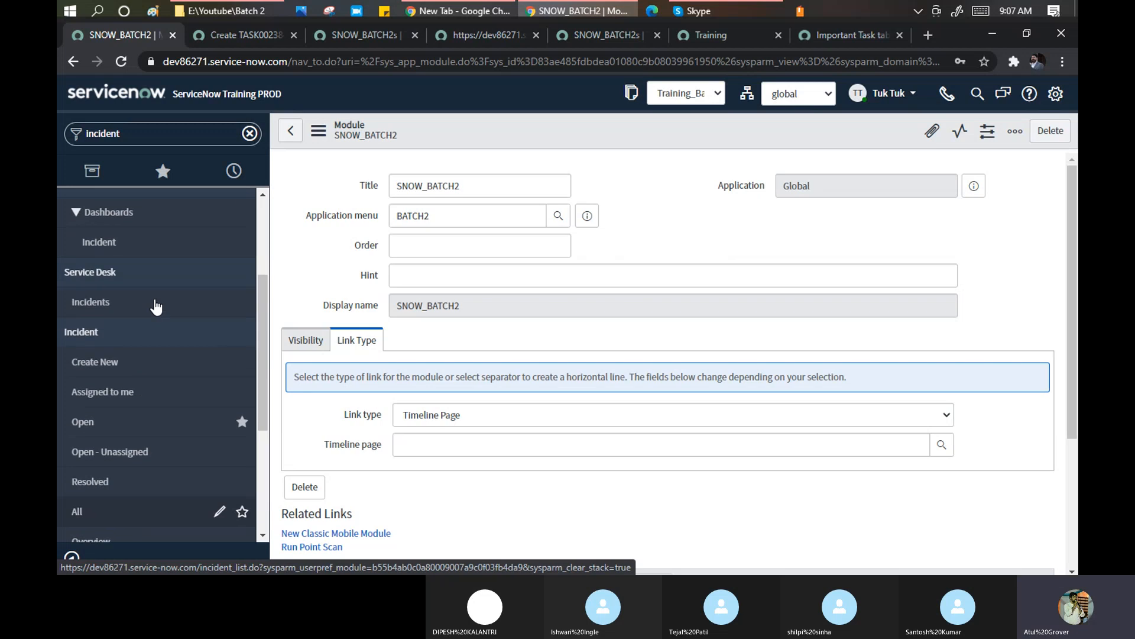
Step: Filter the application navigator by "map" and look through the matching modules down to the Incident and Organization applications
left_click(139, 138)
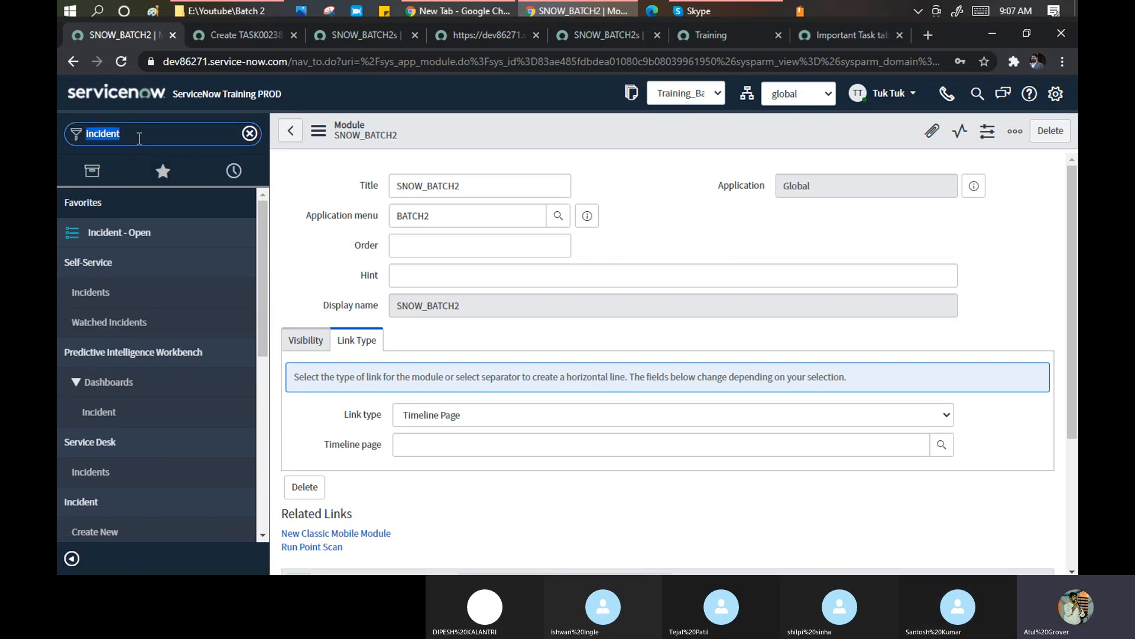
type("map")
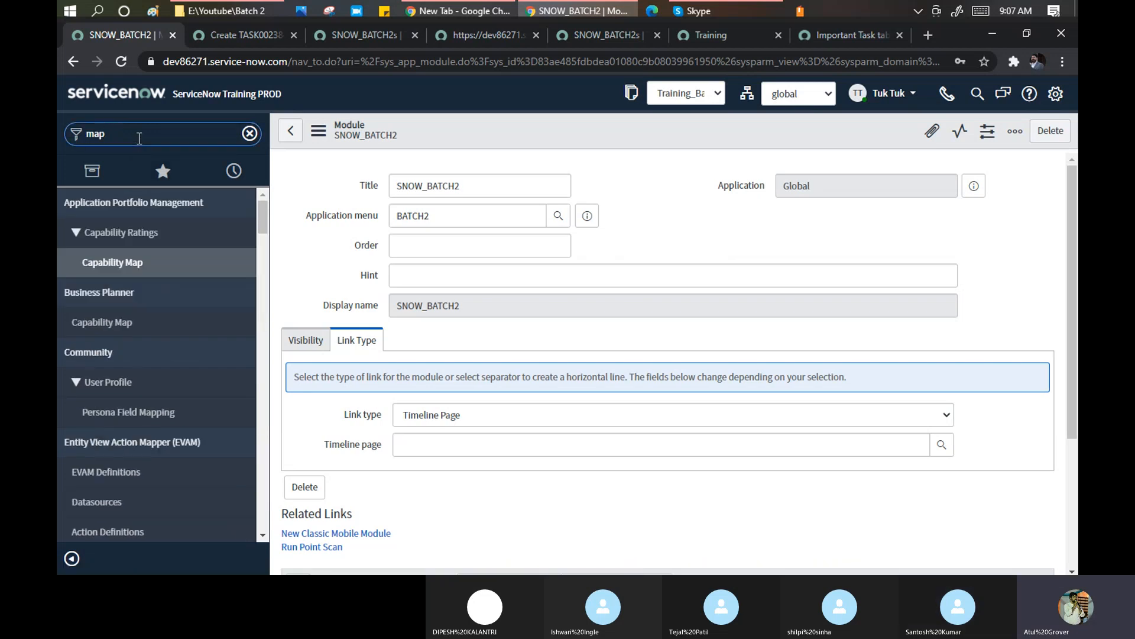
left_click_drag(261, 218, 261, 380)
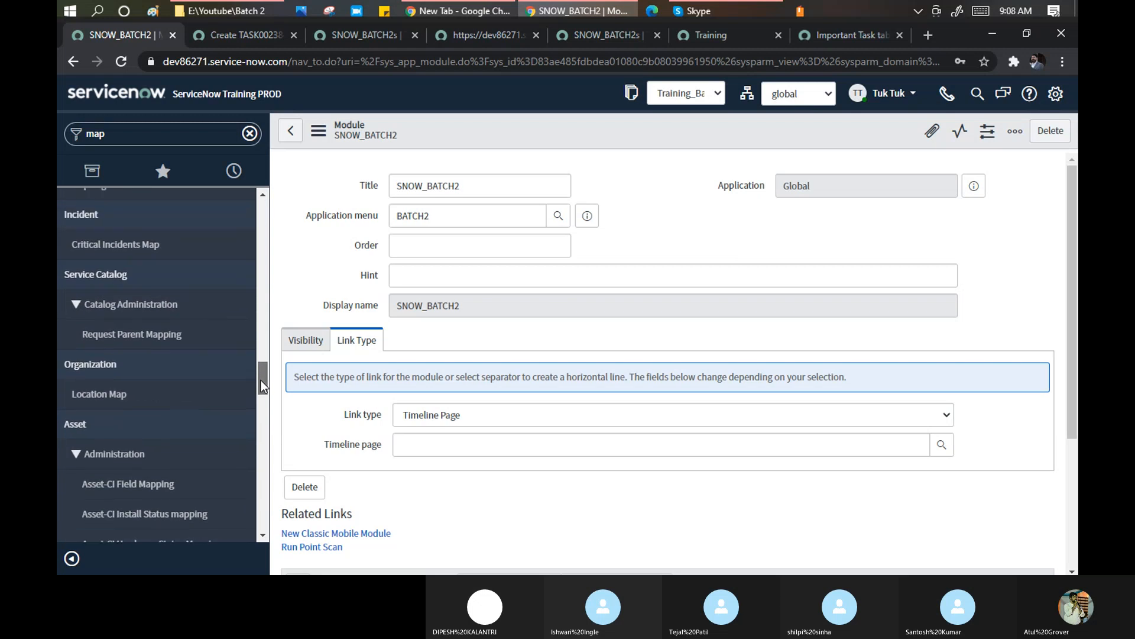
Step: Open the Organization application's Location Map in a new browser tab and view the Hyderabad marker's location record
middle_click(102, 401)
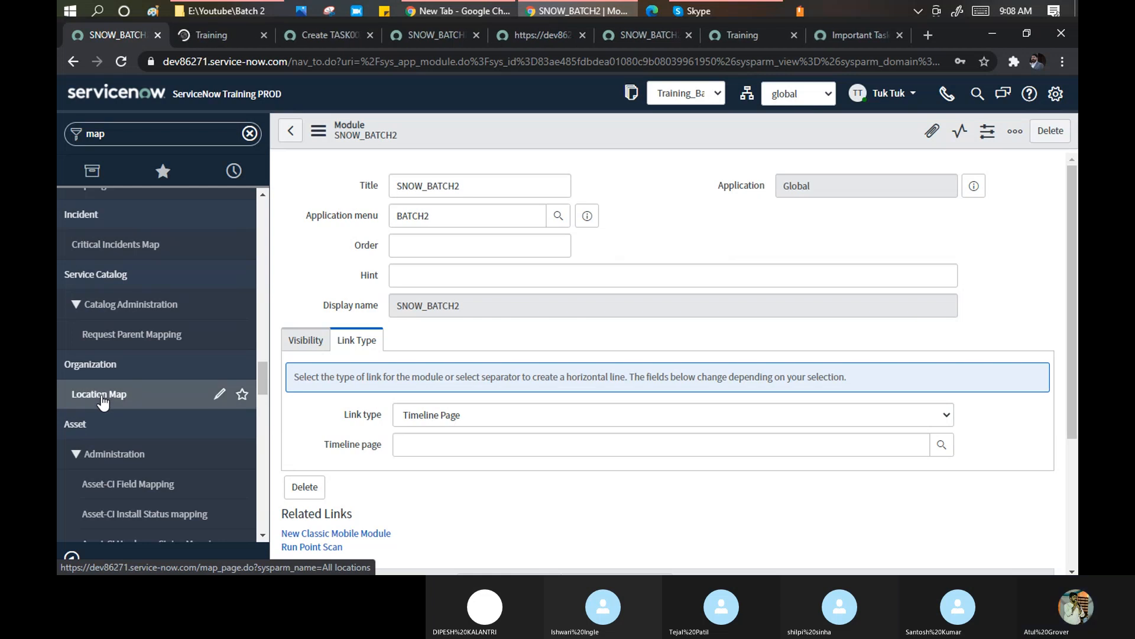
left_click(212, 35)
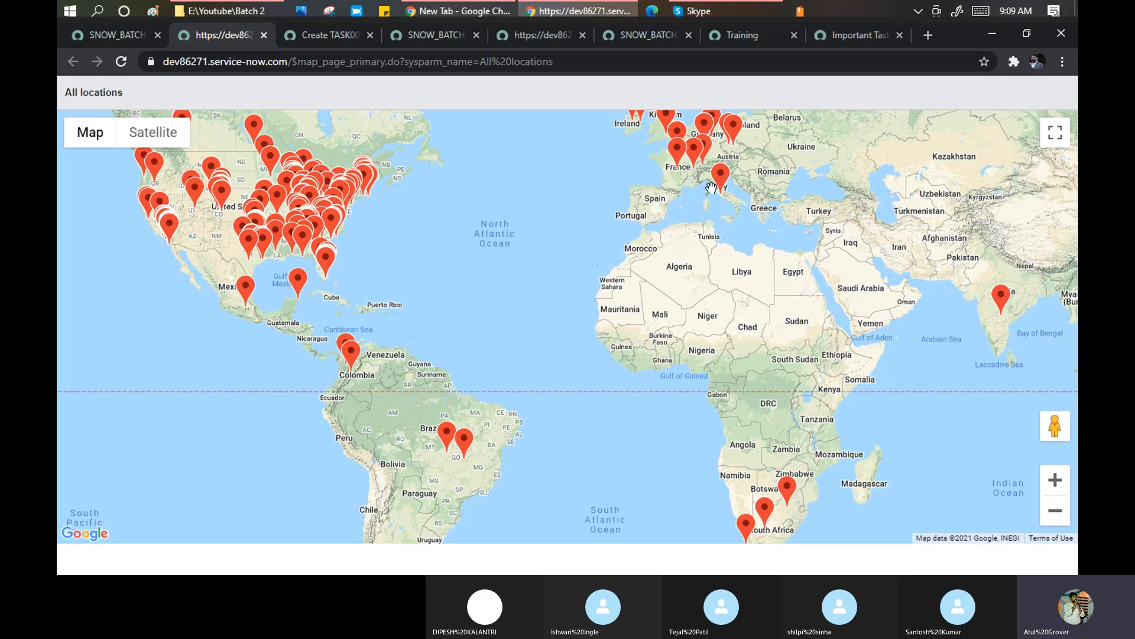
mouse_move(1001, 300)
left_click(1002, 296)
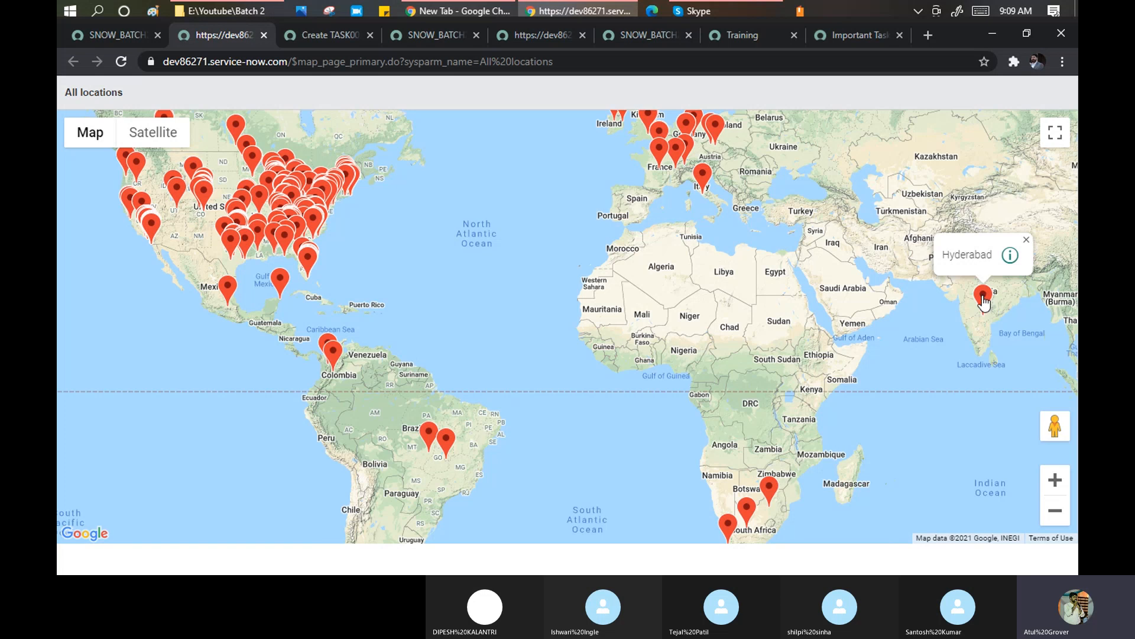
left_click(1013, 256)
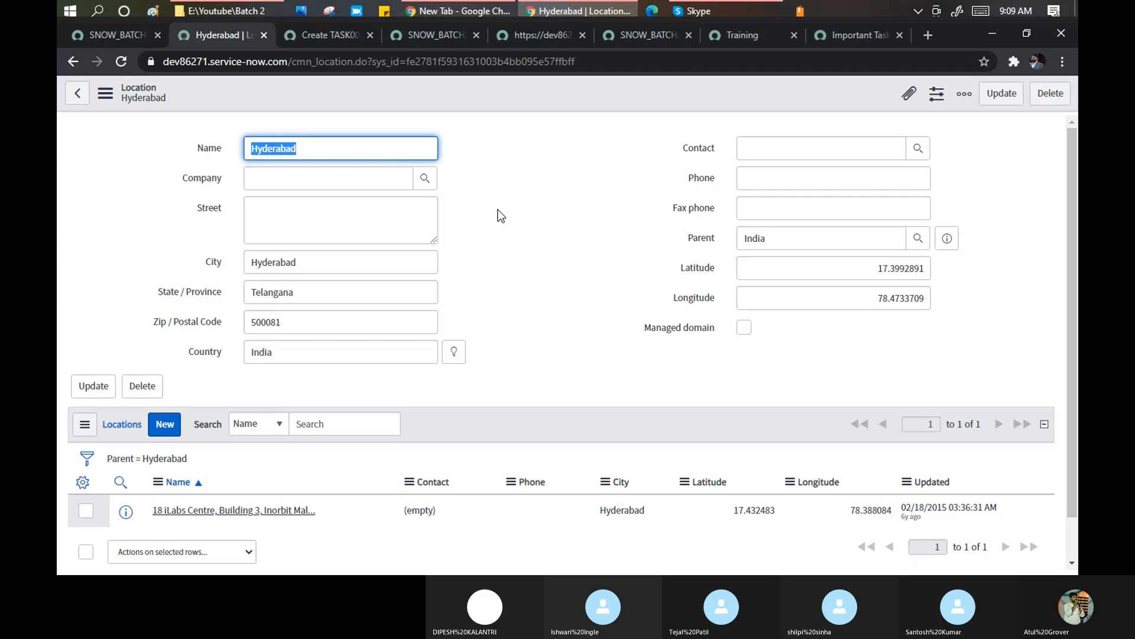
Step: Return to the SNOW_BATCH2 module configuration and filter the application navigator by "major i"
left_click(98, 39)
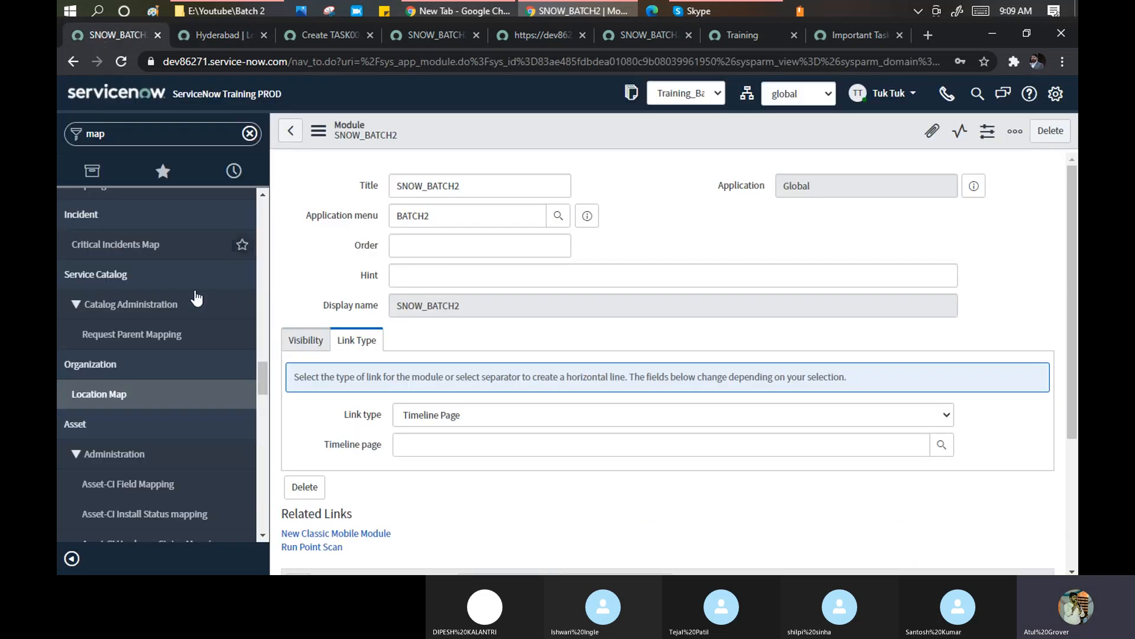
left_click(262, 236)
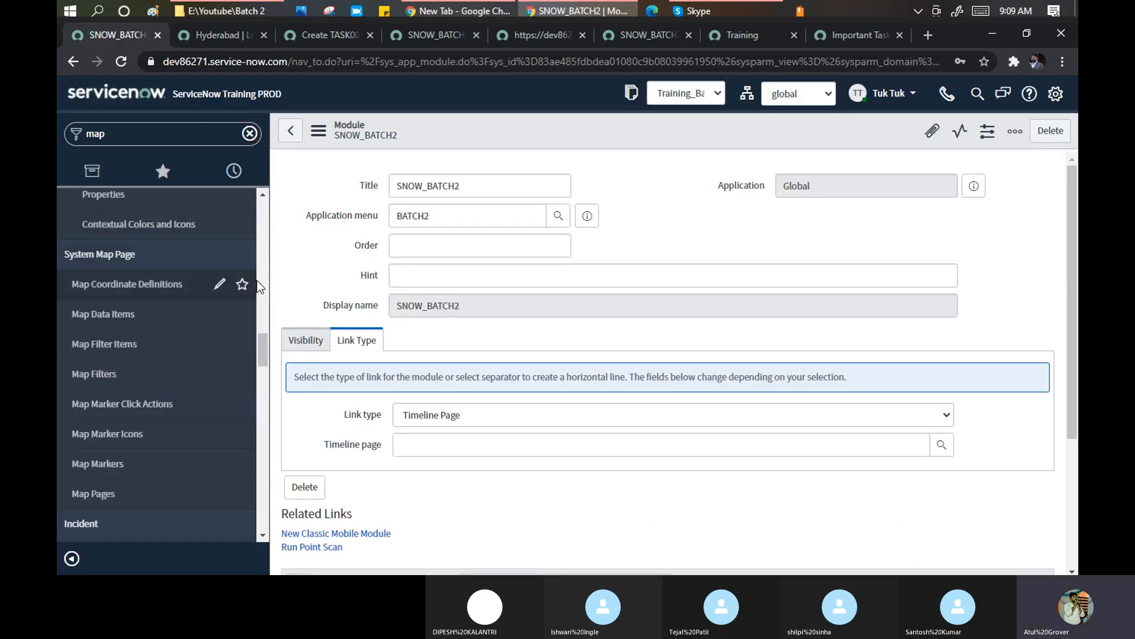
left_click_drag(267, 340, 276, 197)
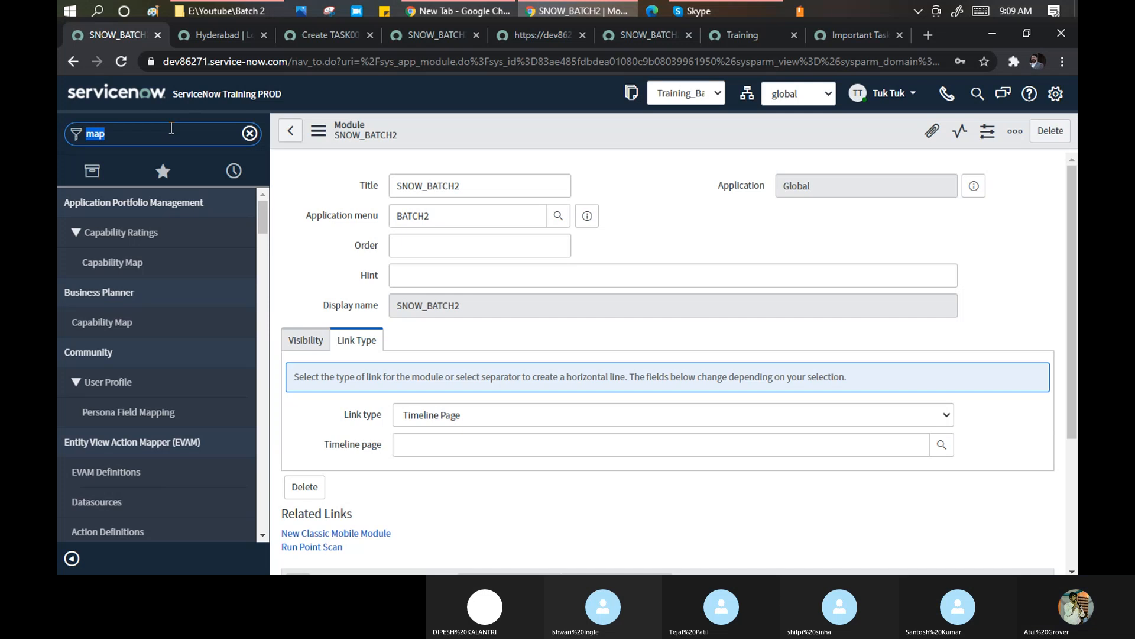
key("BackSpace")
type("jor i")
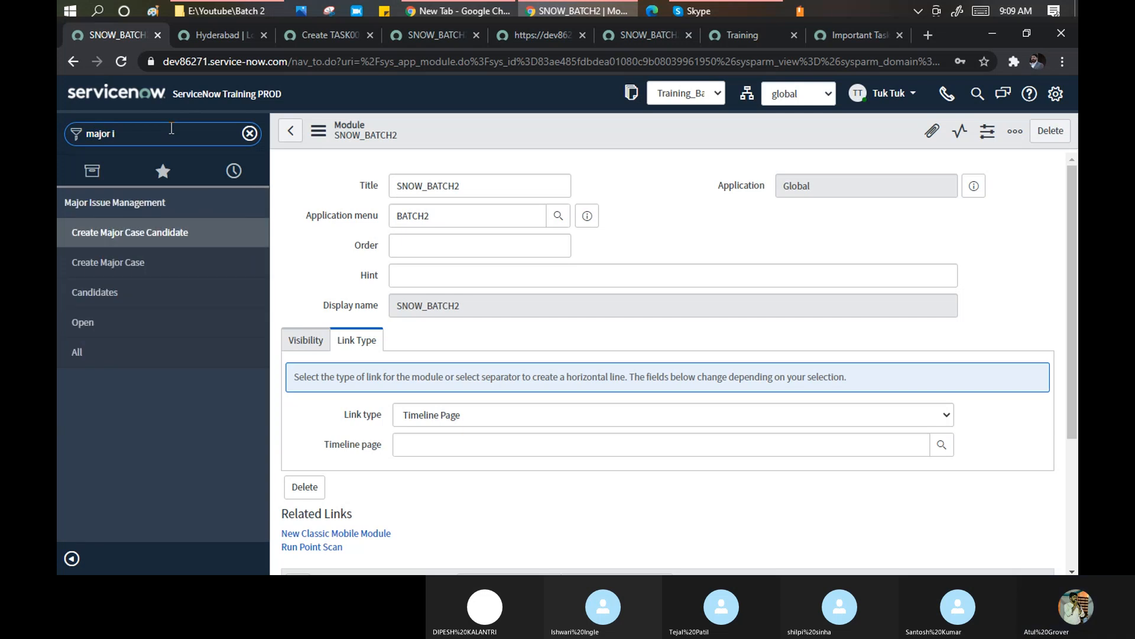
Step: Replace the application navigator's filter text with "Map"
key("BackSpace")
key("BackSpace")
key("BackSpace")
key("BackSpace")
key("BackSpace")
key("BackSpace")
key("BackSpace")
type("Map")
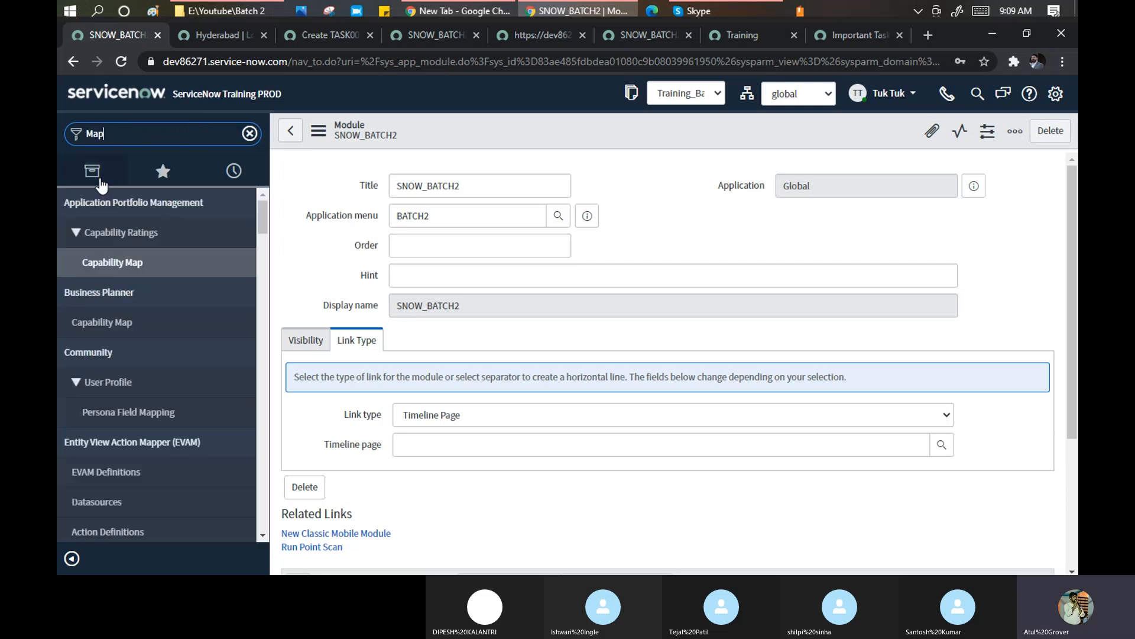
Step: Open the System Map Page application's Map Data Items list in a new browser tab and view it
left_click_drag(264, 213, 264, 346)
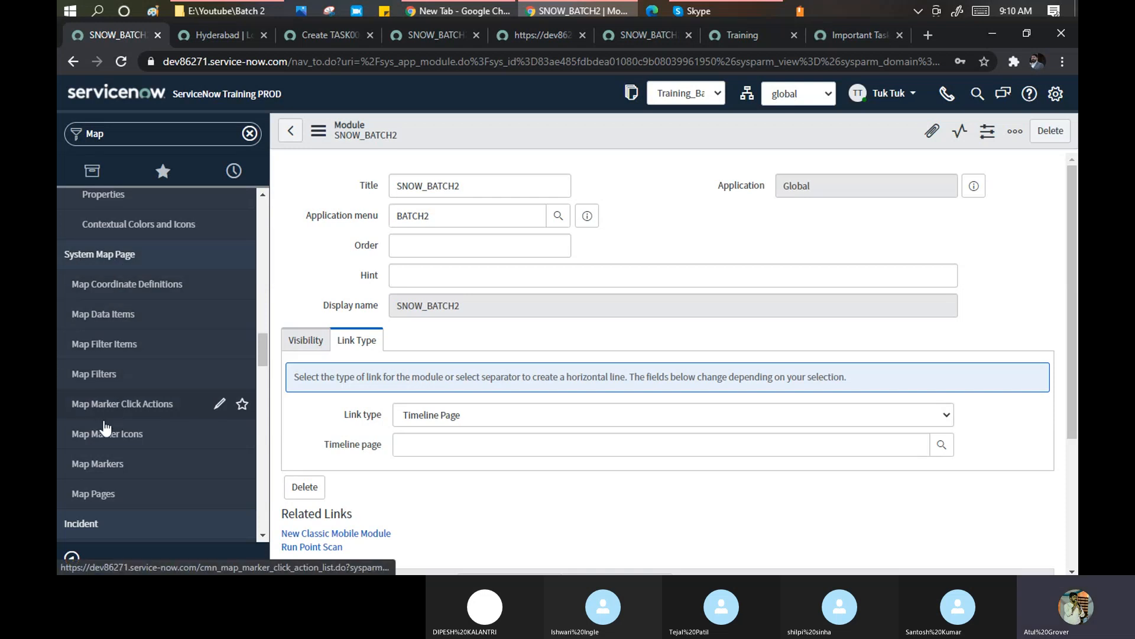
left_click(121, 317)
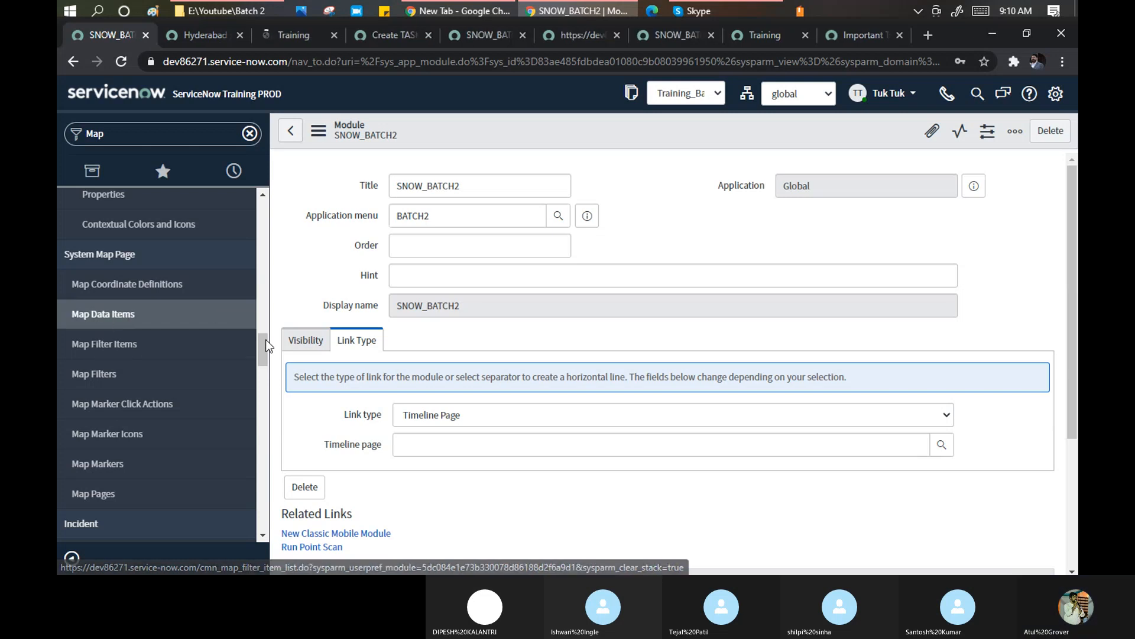
left_click_drag(263, 339, 258, 364)
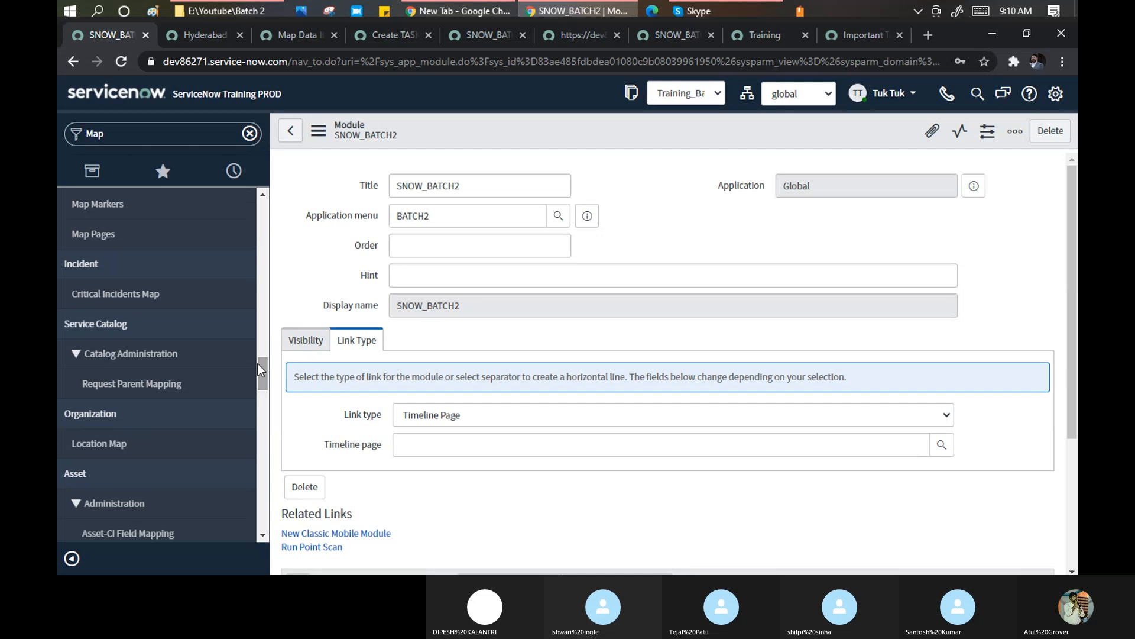
left_click(300, 36)
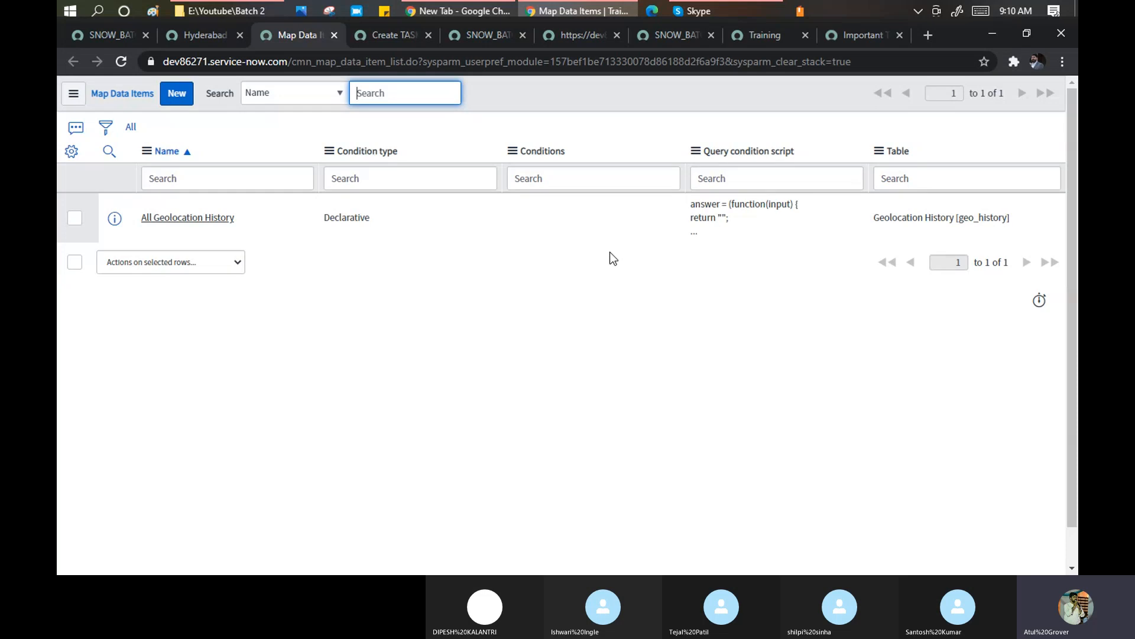
Step: From the SNOW_BATCH2 page's navigator, open the Google Maps system properties in a new browser tab and review the settings
left_click(99, 31)
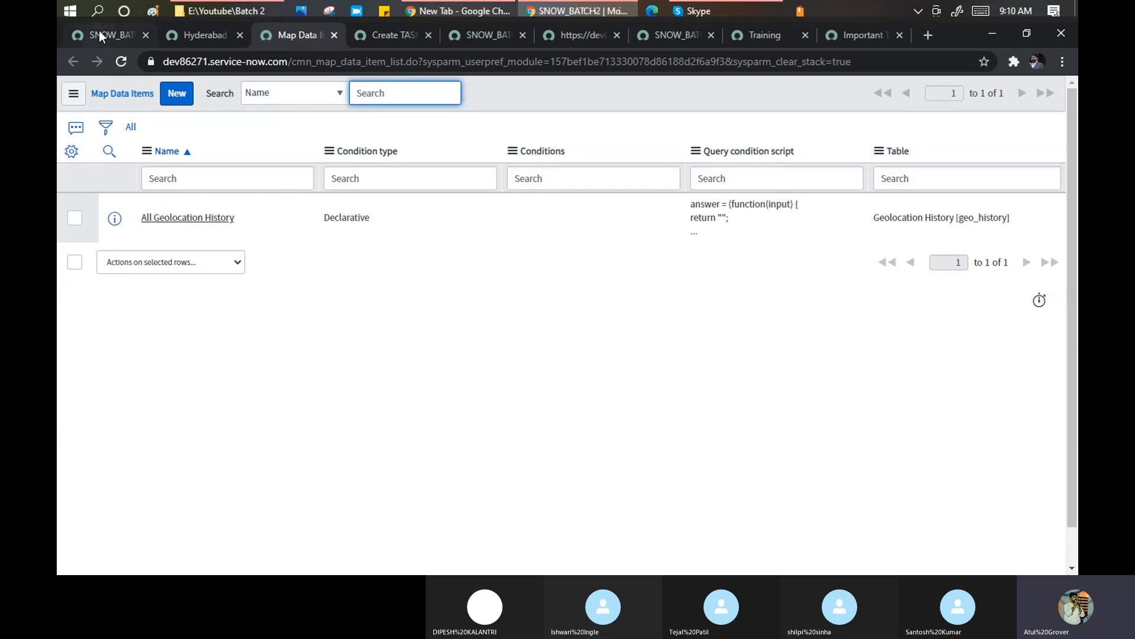
left_click_drag(259, 360, 254, 414)
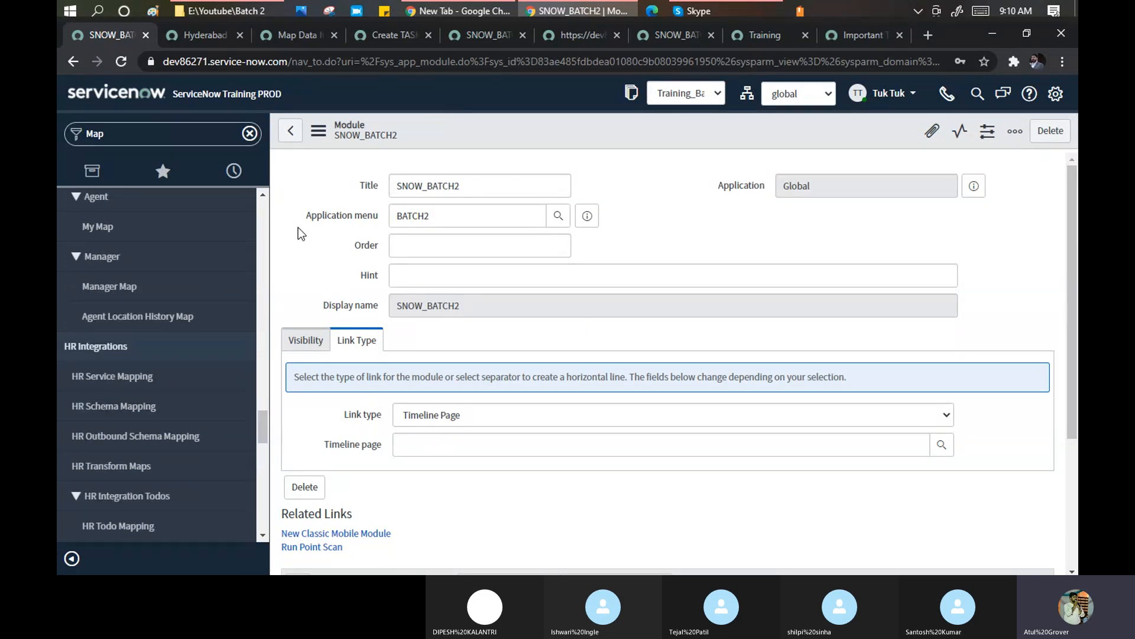
left_click_drag(262, 415, 240, 498)
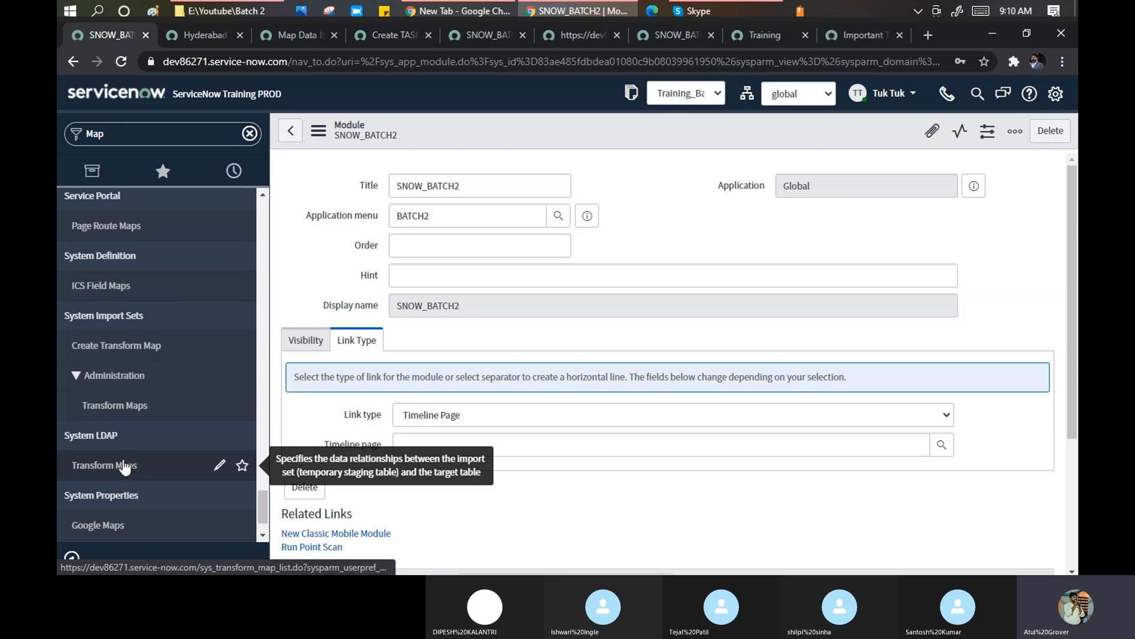
middle_click(108, 520)
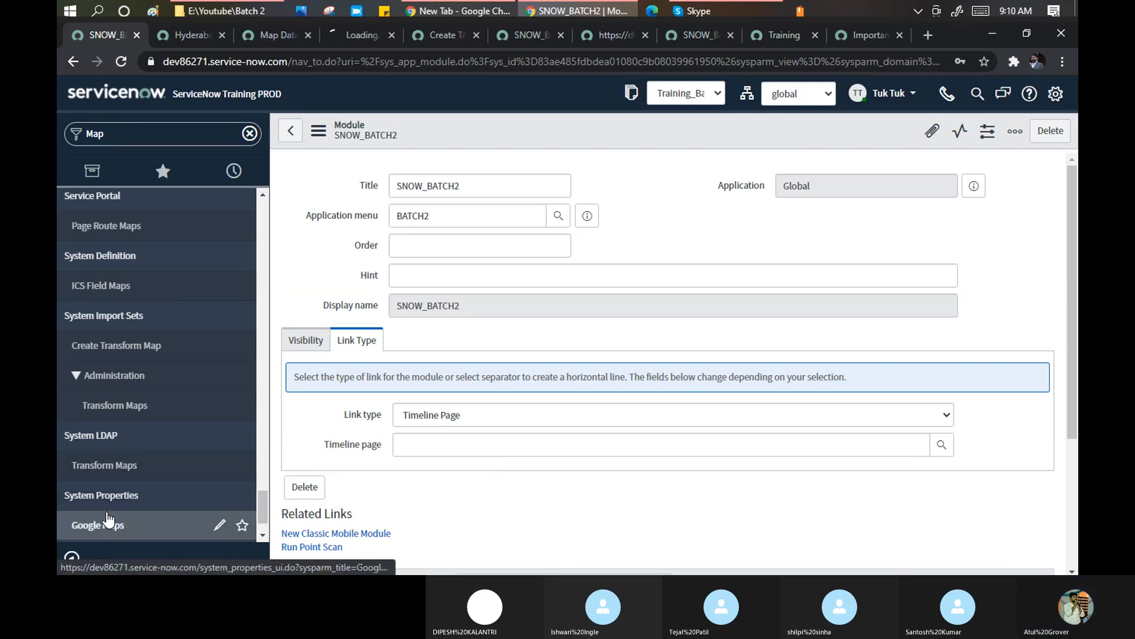
left_click(346, 34)
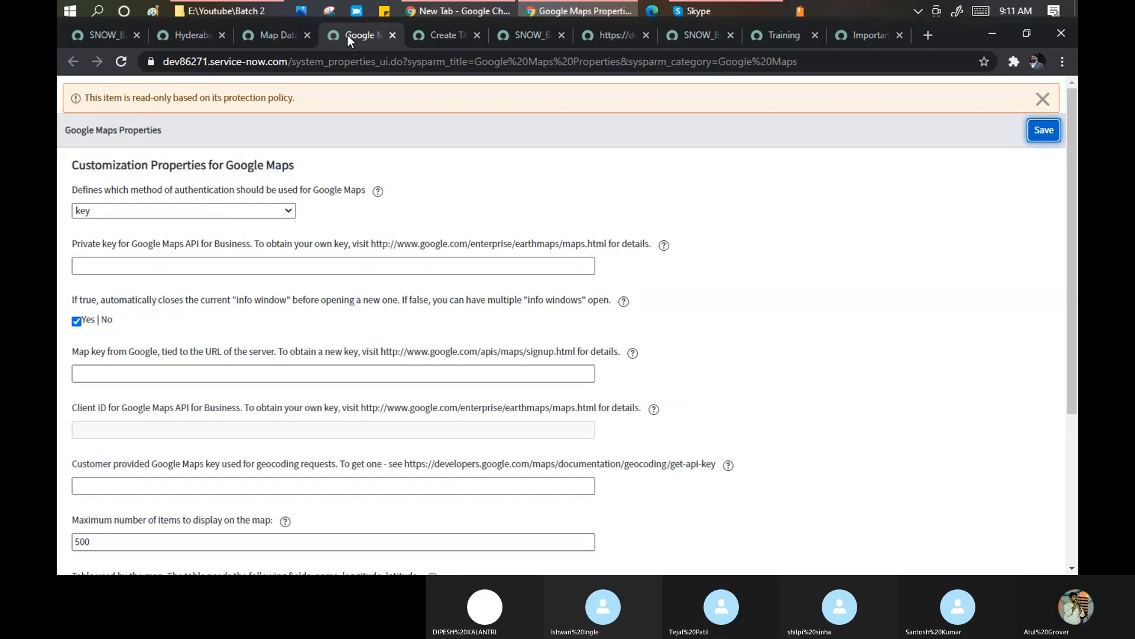
left_click_drag(167, 98, 412, 160)
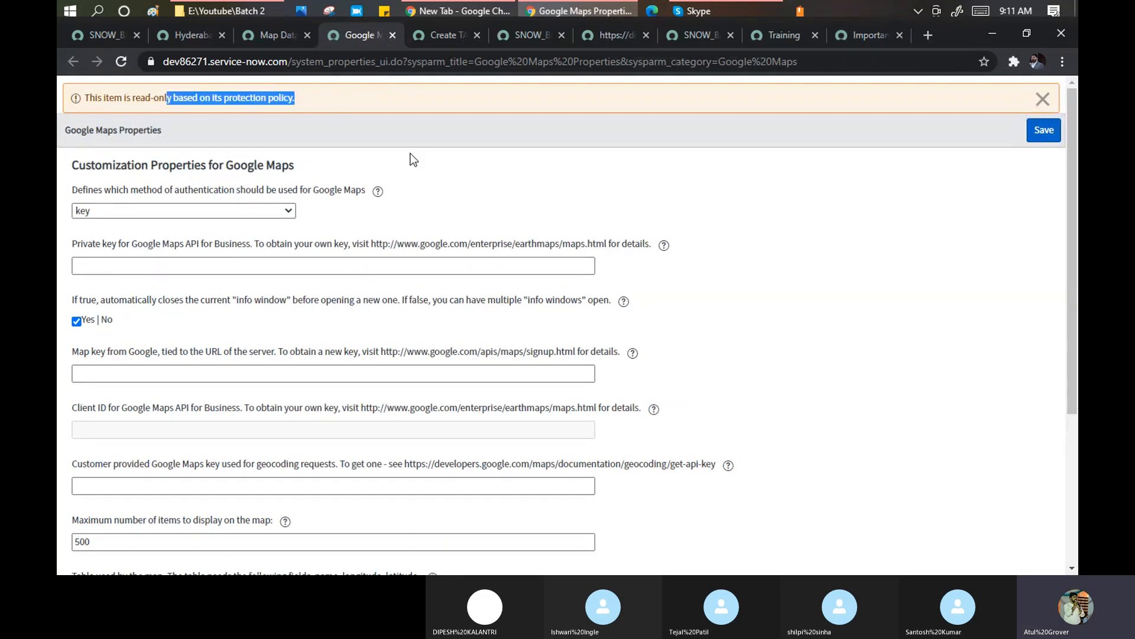
scroll(659, 231, "down", 3)
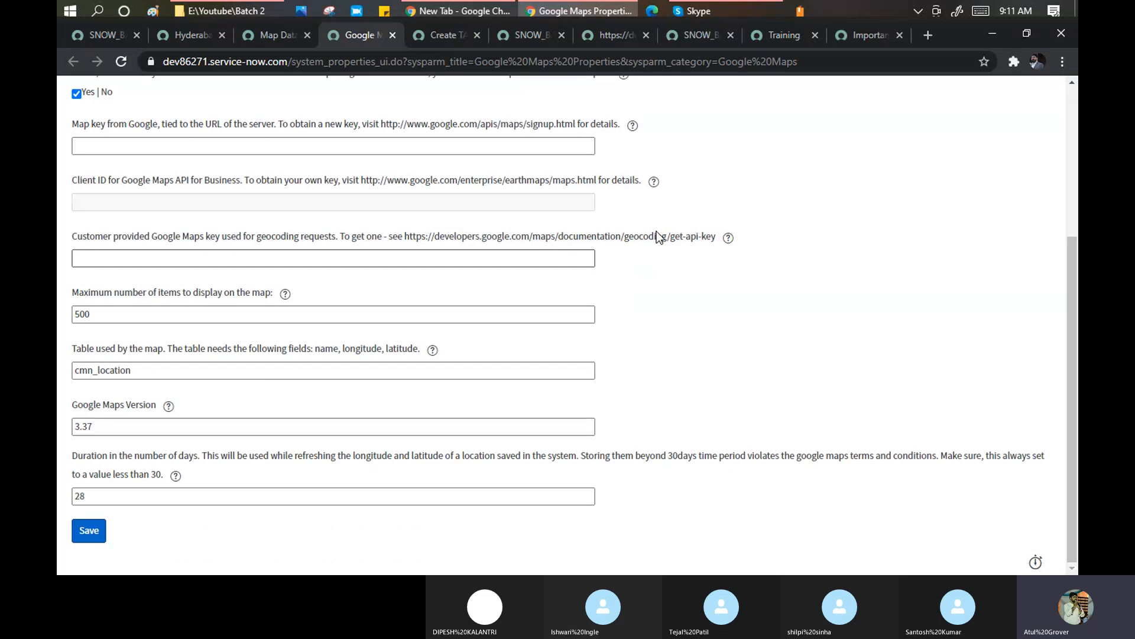
scroll(657, 232, "up", 3)
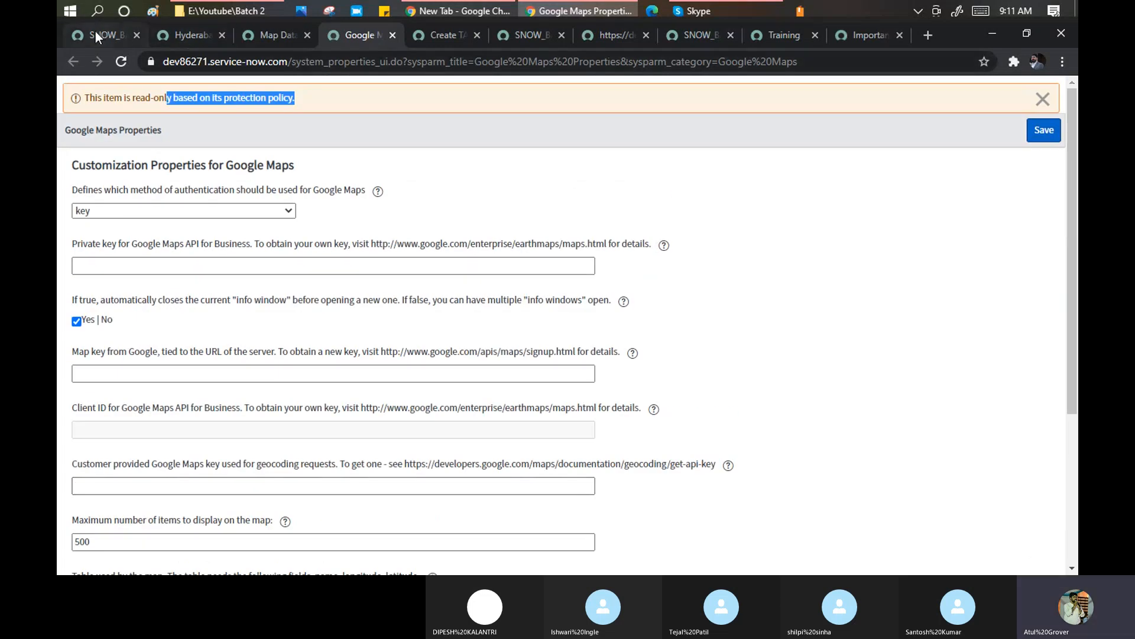
Step: Return to the SNOW_BATCH2 module configuration and open its link type choices
left_click(100, 35)
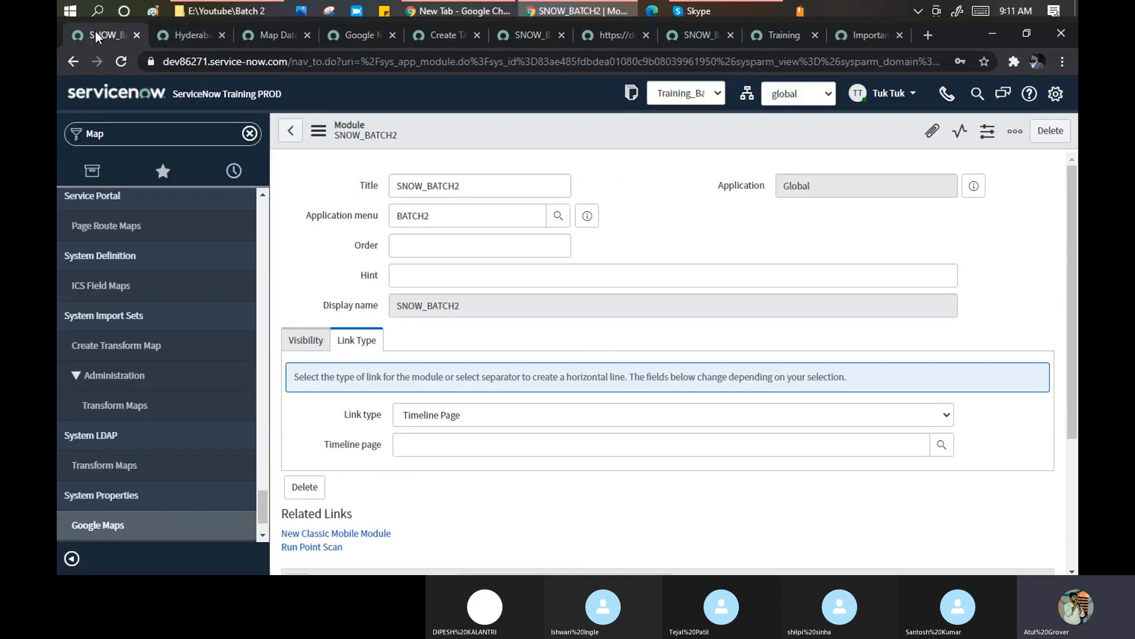
left_click(542, 416)
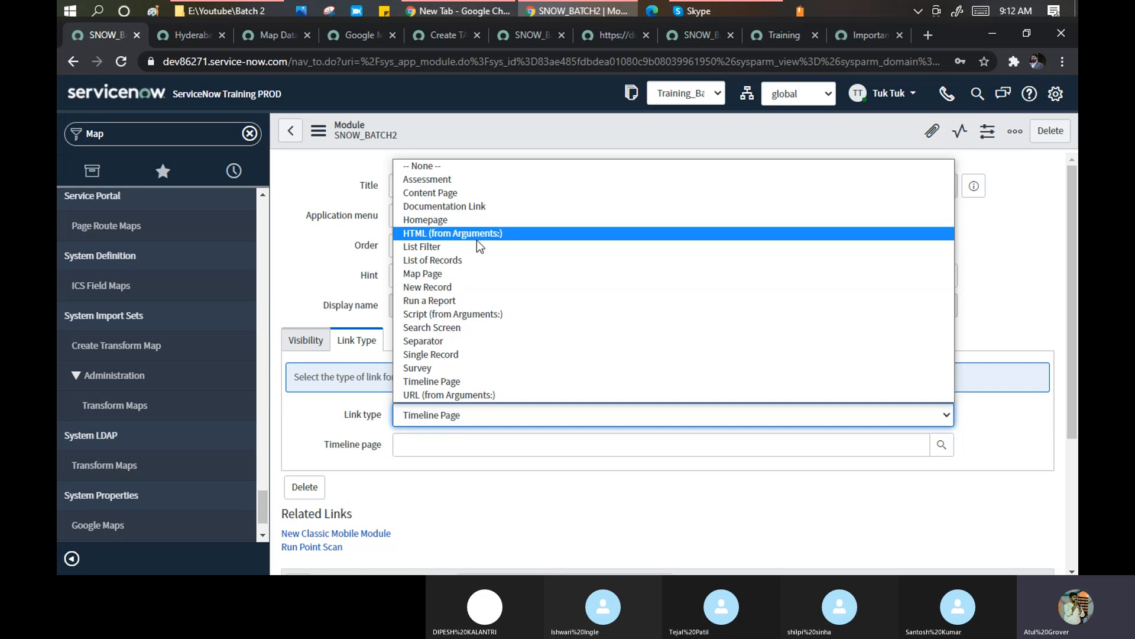
Step: Change the SNOW_BATCH2 module's link type to Separator and save the record
left_click(450, 341)
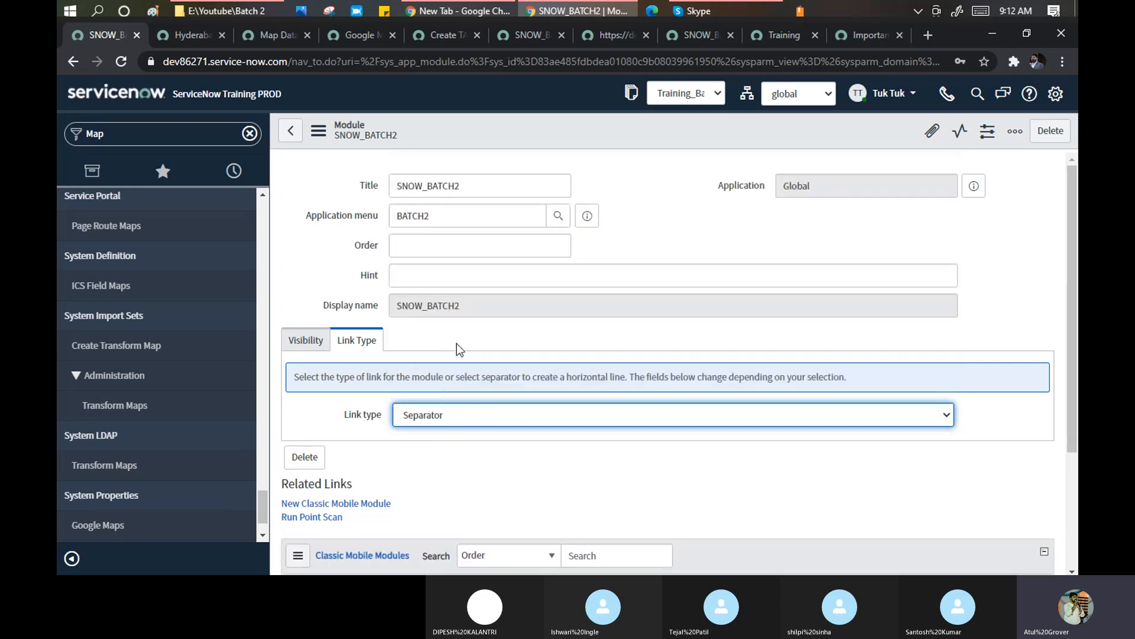
right_click(479, 137)
left_click(495, 142)
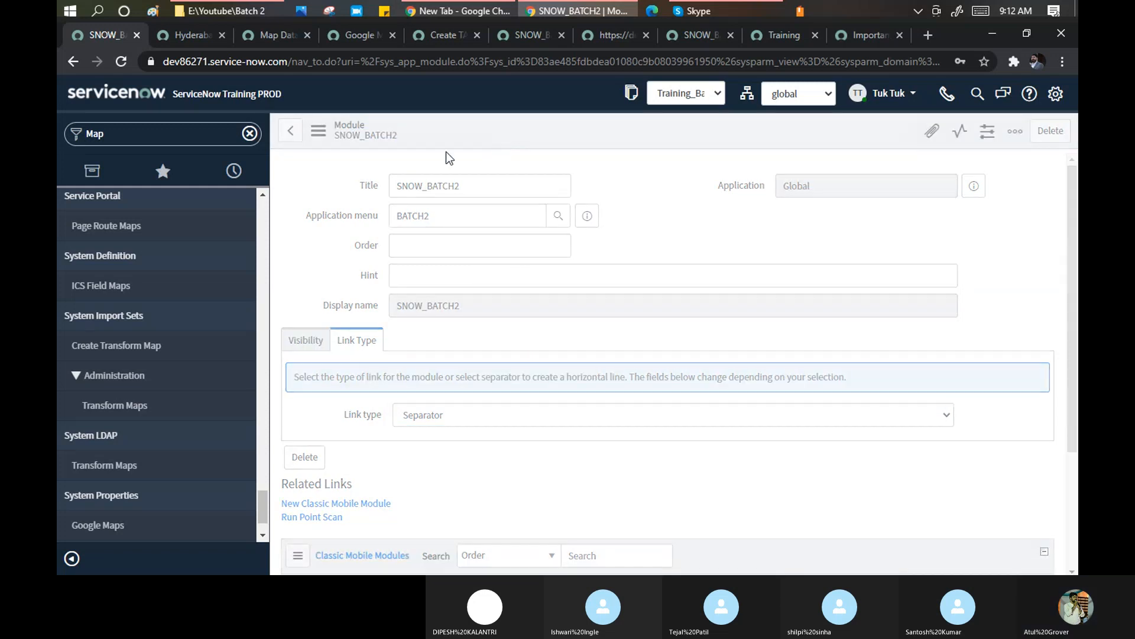
Step: Filter the navigator for "batch" and open the SNOW_BATCH2 module's timeline page
left_click(159, 127)
type("batch")
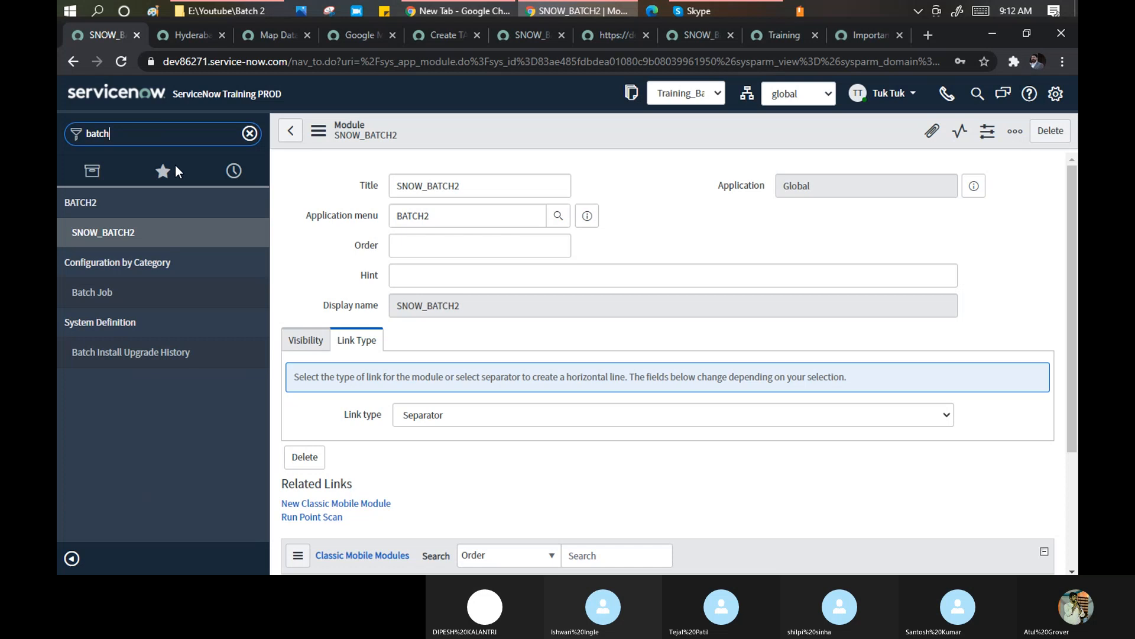
left_click(131, 246)
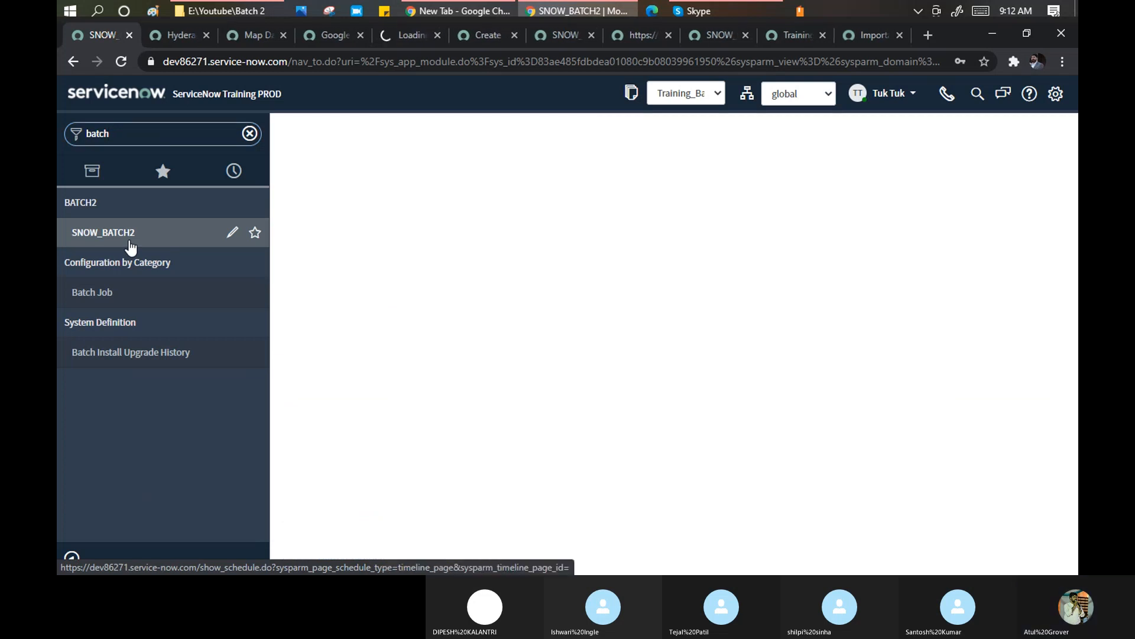
left_click(400, 34)
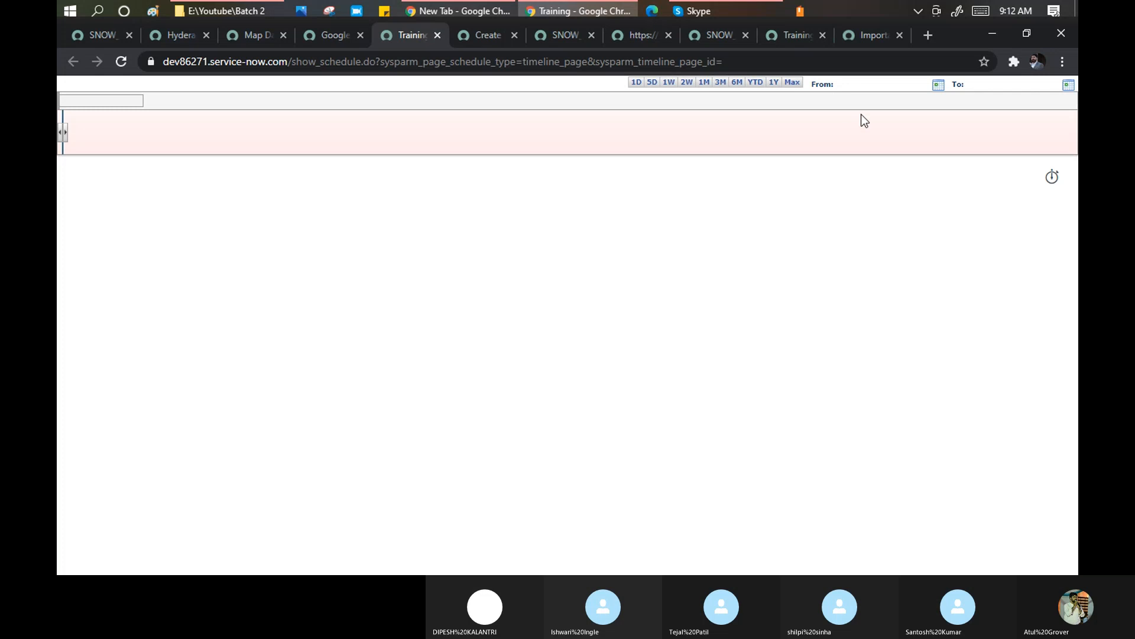
Step: Set the timeline's range from 12/27/2020 07:42:20 PM to 02/19/2021 07:42:25 PM
left_click(940, 85)
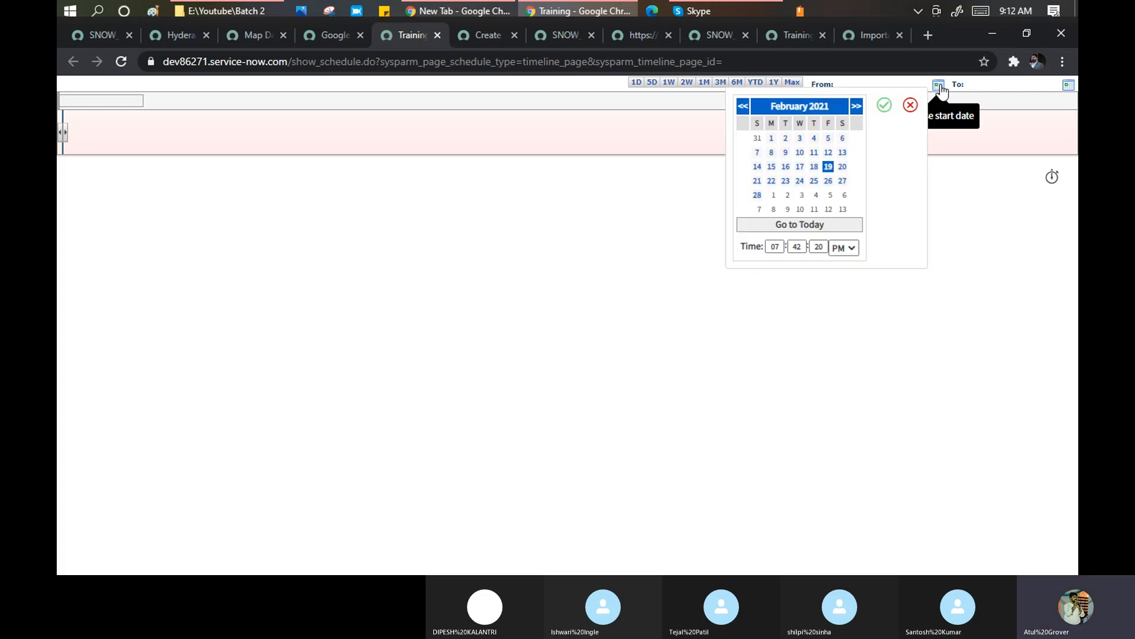
left_click(744, 107)
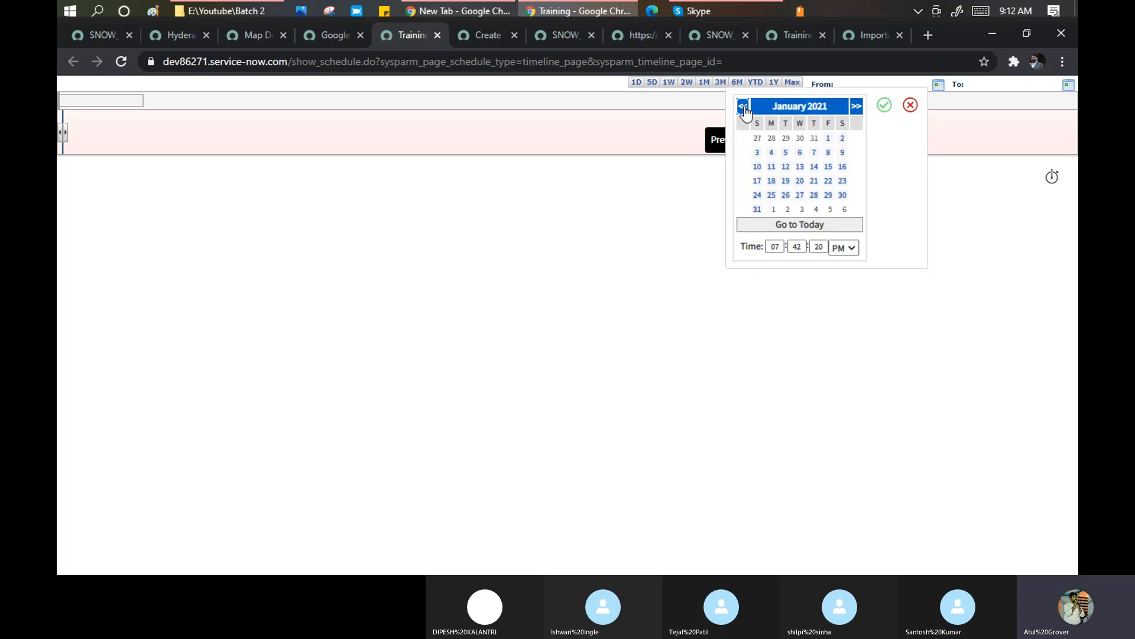
left_click(758, 139)
left_click(885, 105)
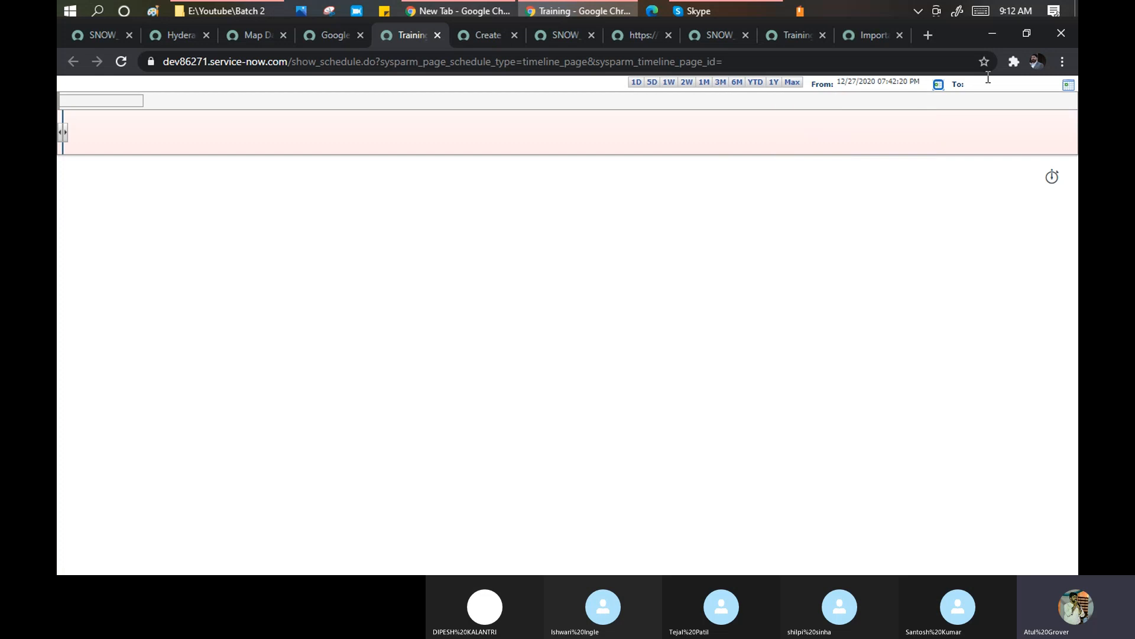
left_click(1068, 85)
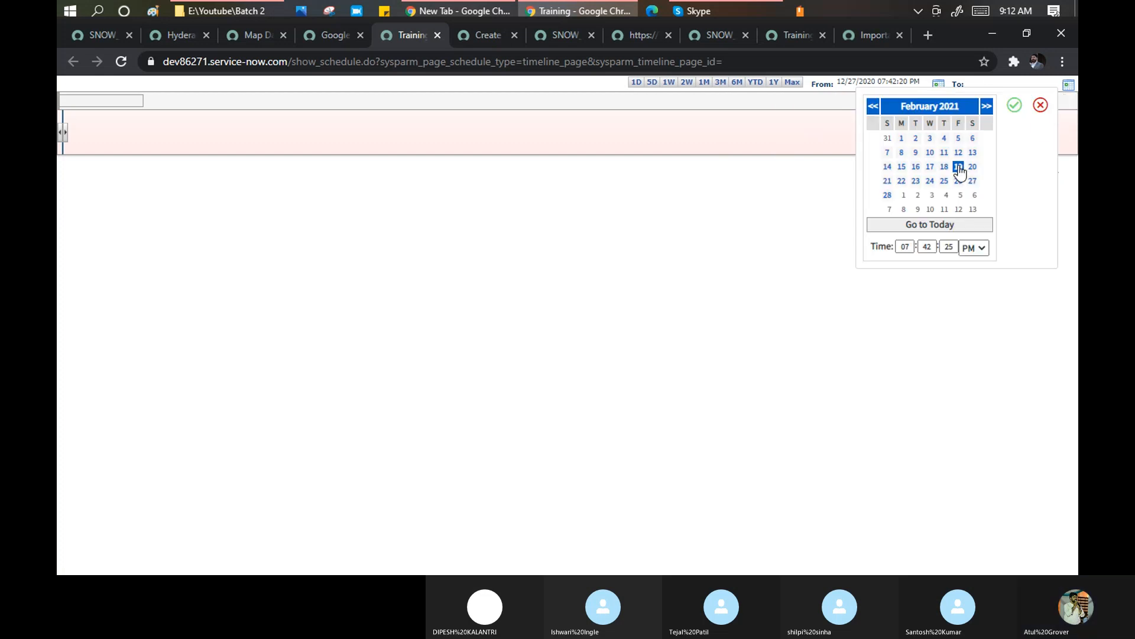
left_click(1015, 105)
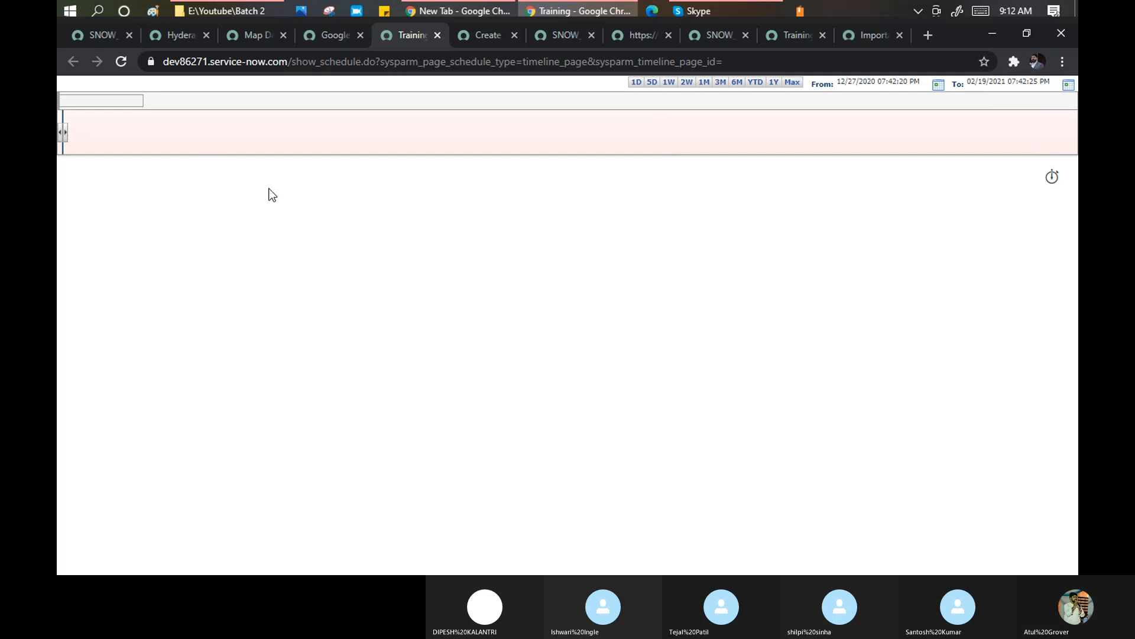
left_click(93, 36)
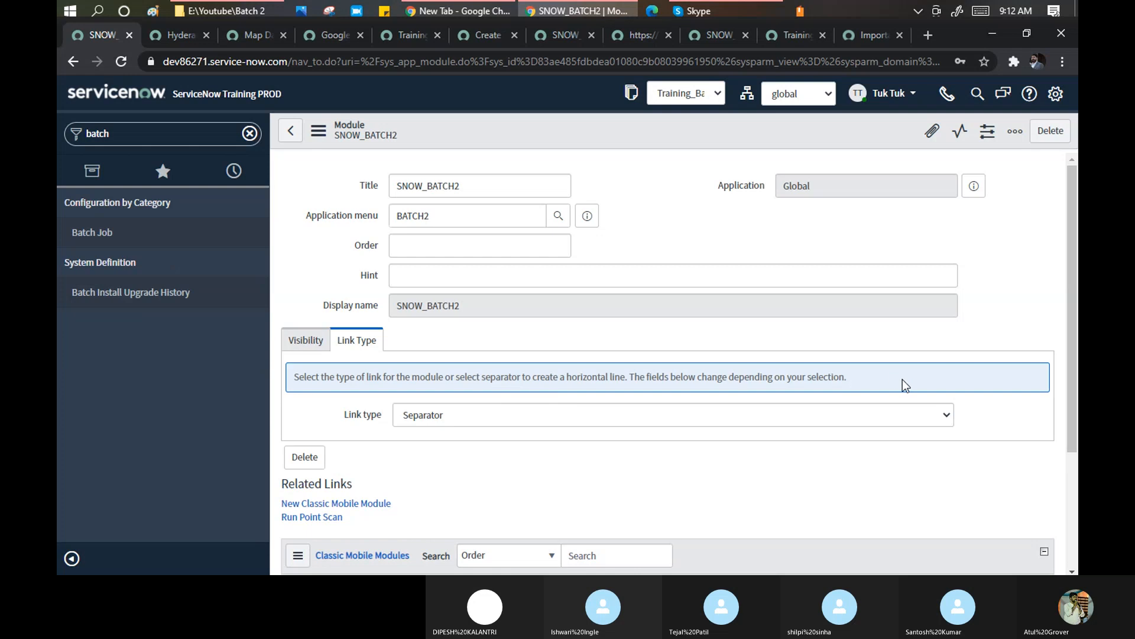
left_click(849, 417)
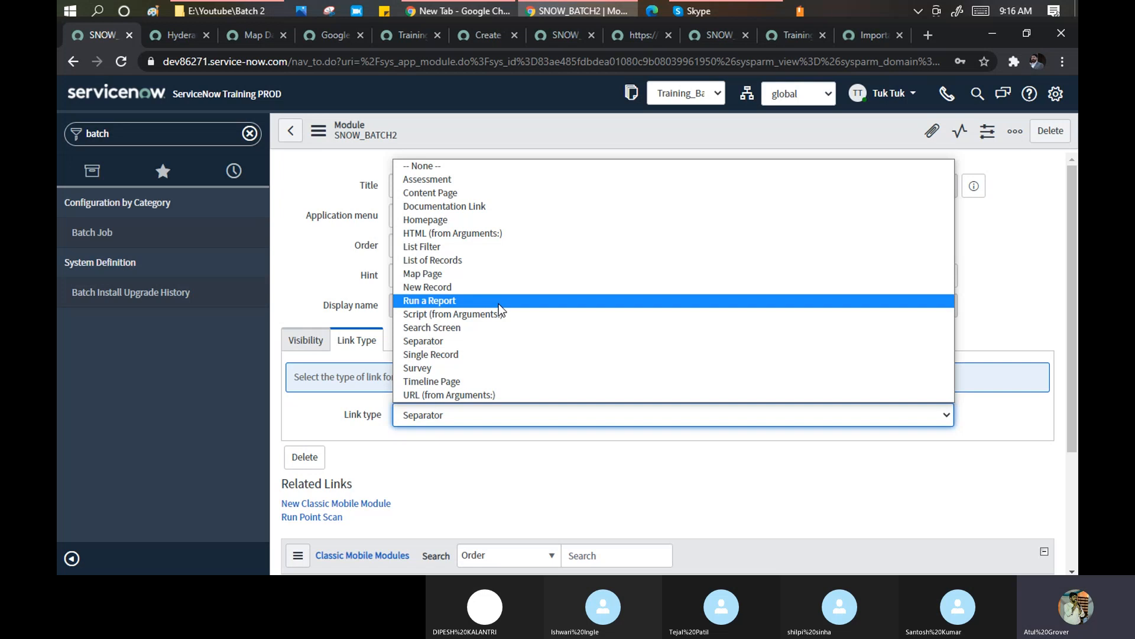
left_click(414, 300)
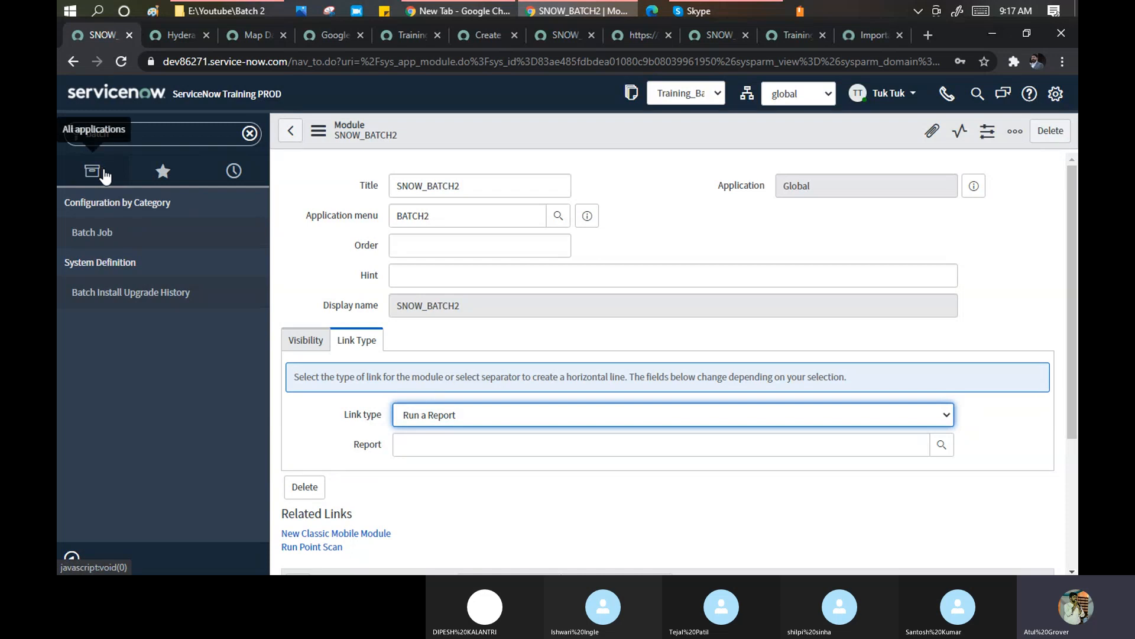
Step: Go to the home page, discarding the unsaved module changes, and filter the navigator for "snow"
left_click(102, 94)
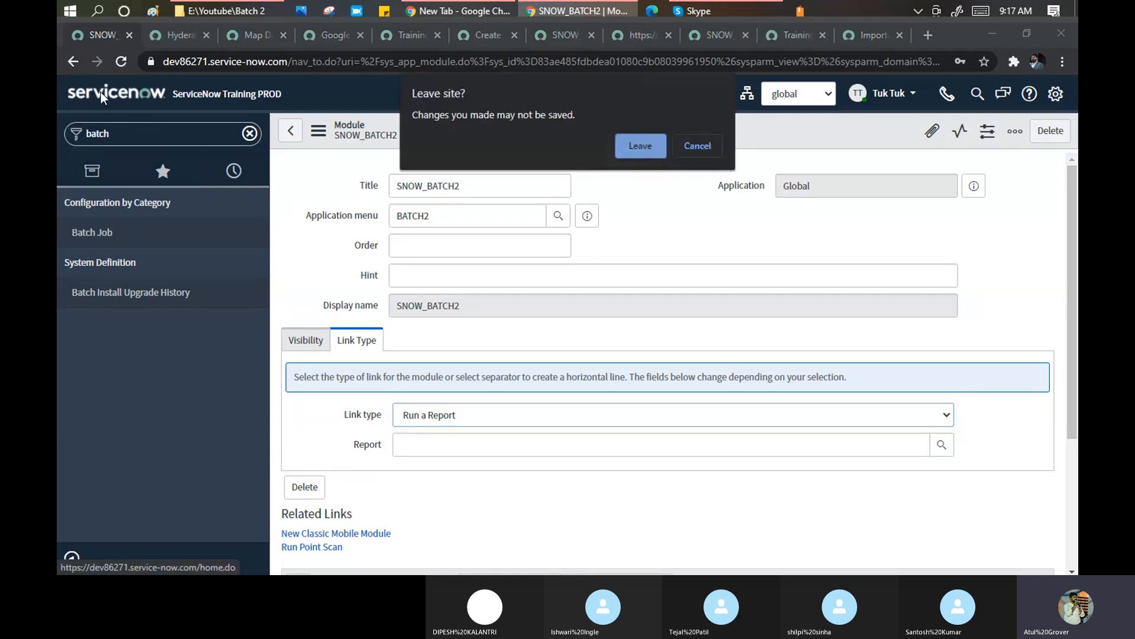
left_click(643, 145)
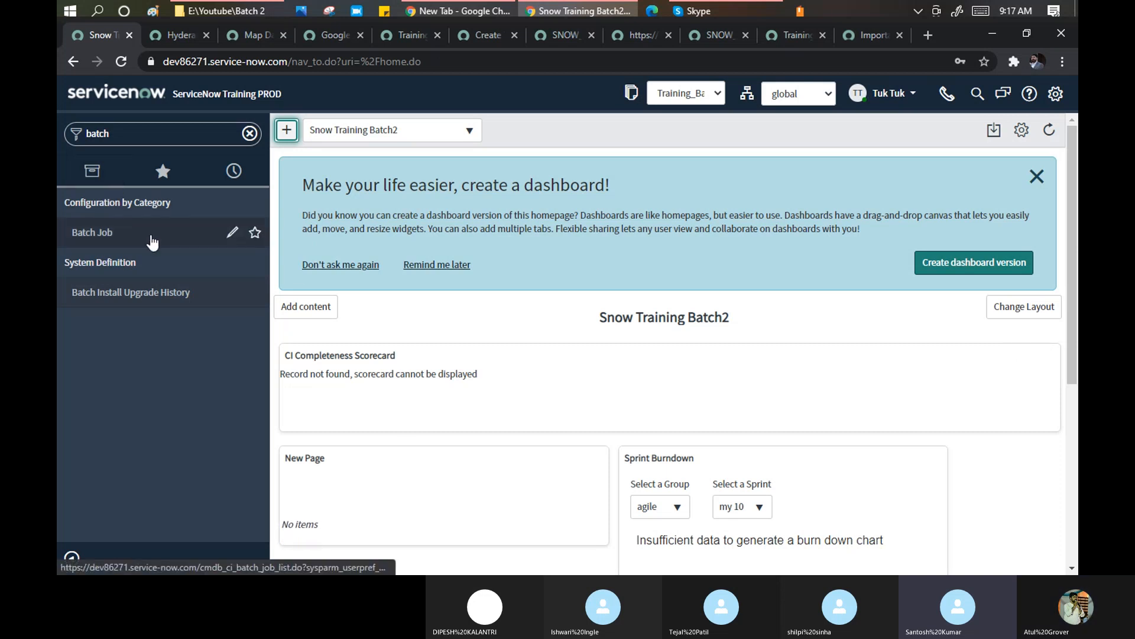
double_click(123, 129)
type("snow")
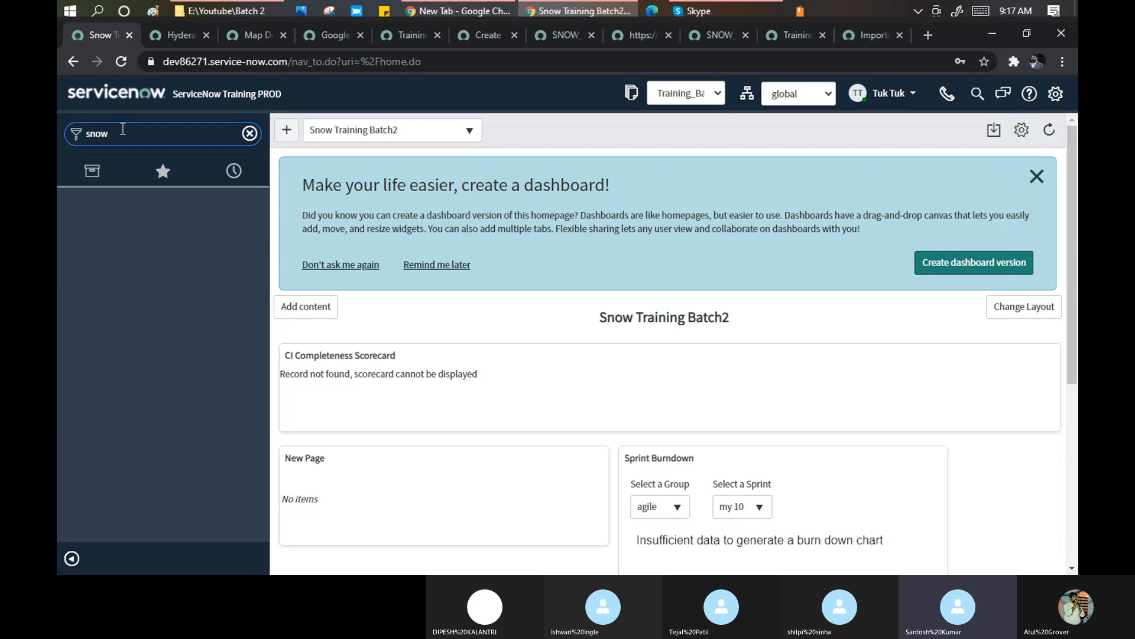
Step: Replace the navigator filter with "batch" and narrow it to "batch2"
key("BackSpace")
key("BackSpace")
key("BackSpace")
key("BackSpace")
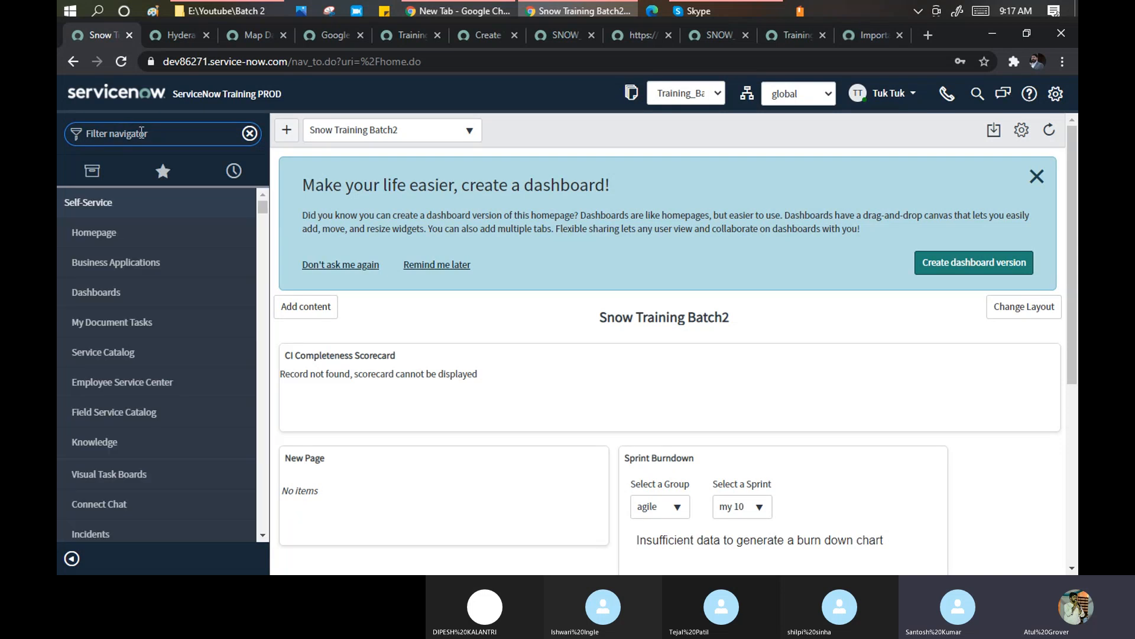
type("batch")
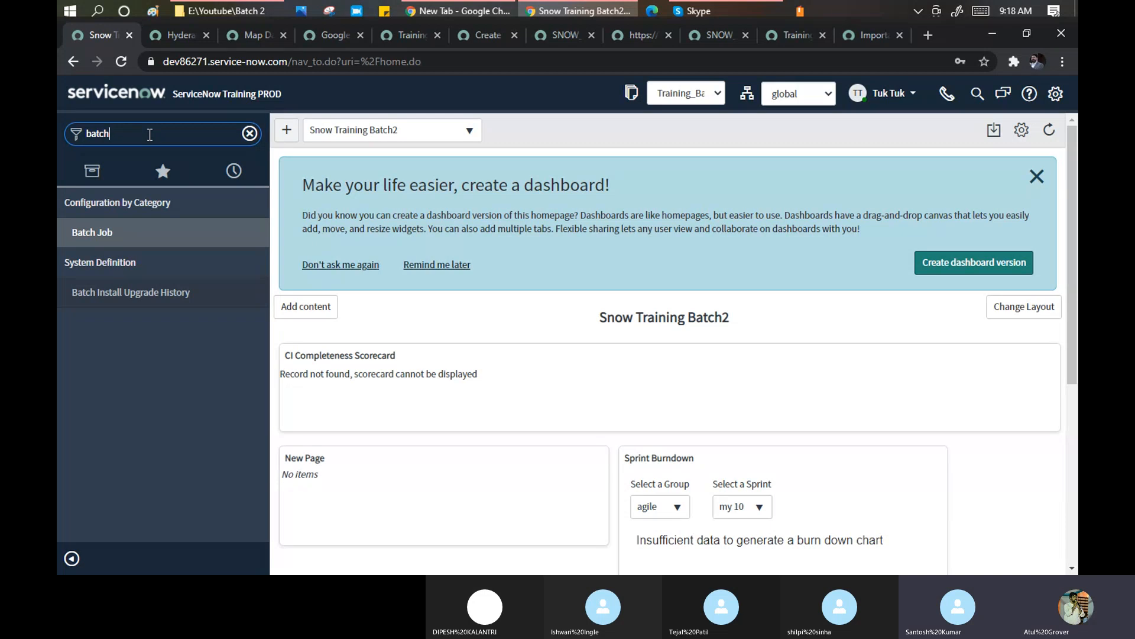
type("2")
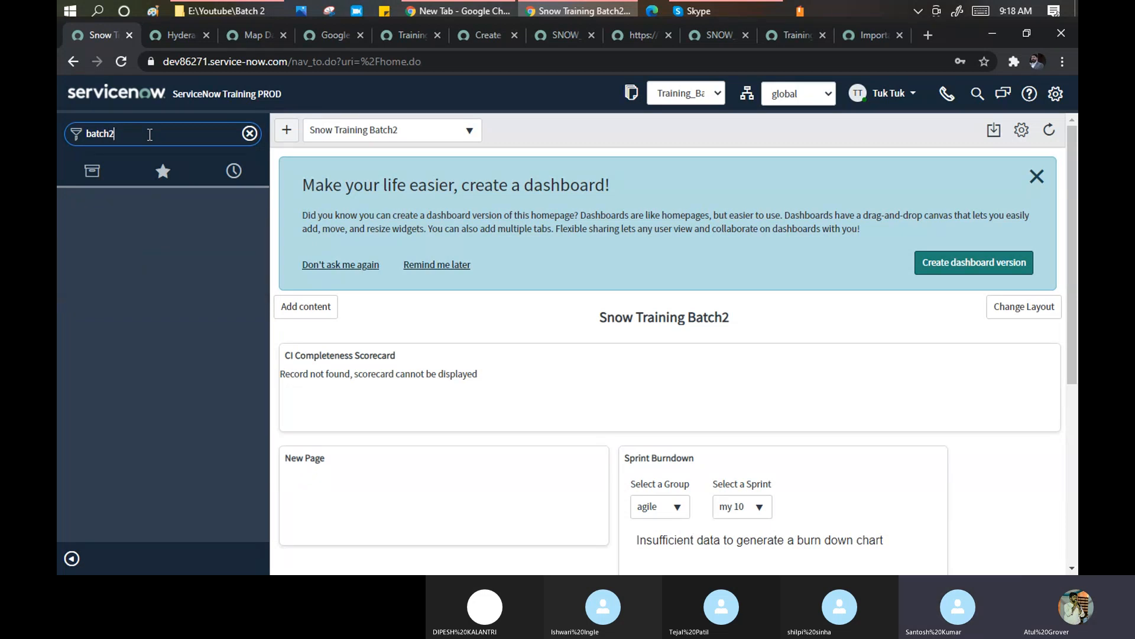
Step: Clear the navigator filter and search for modules starting with "Sno"
key("BackSpace")
key("BackSpace")
key("BackSpace")
key("BackSpace")
key("BackSpace")
key("BackSpace")
type("Sno")
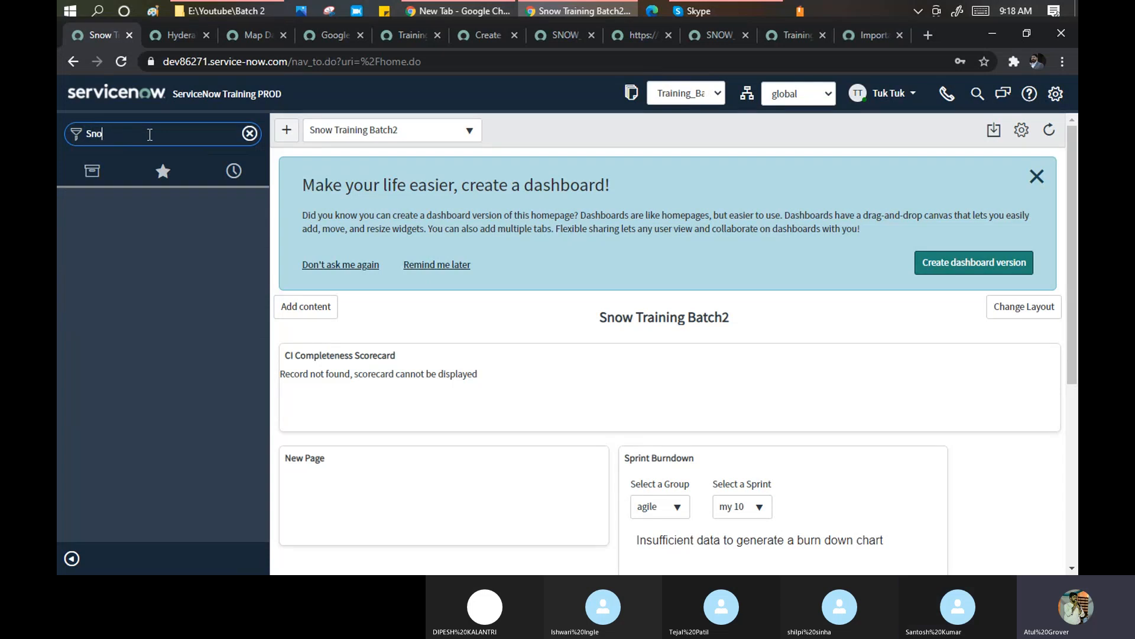
Step: Filter all applications in the navigator for "Batc" and clear the filter to list every module
key("BackSpace")
key("BackSpace")
key("BackSpace")
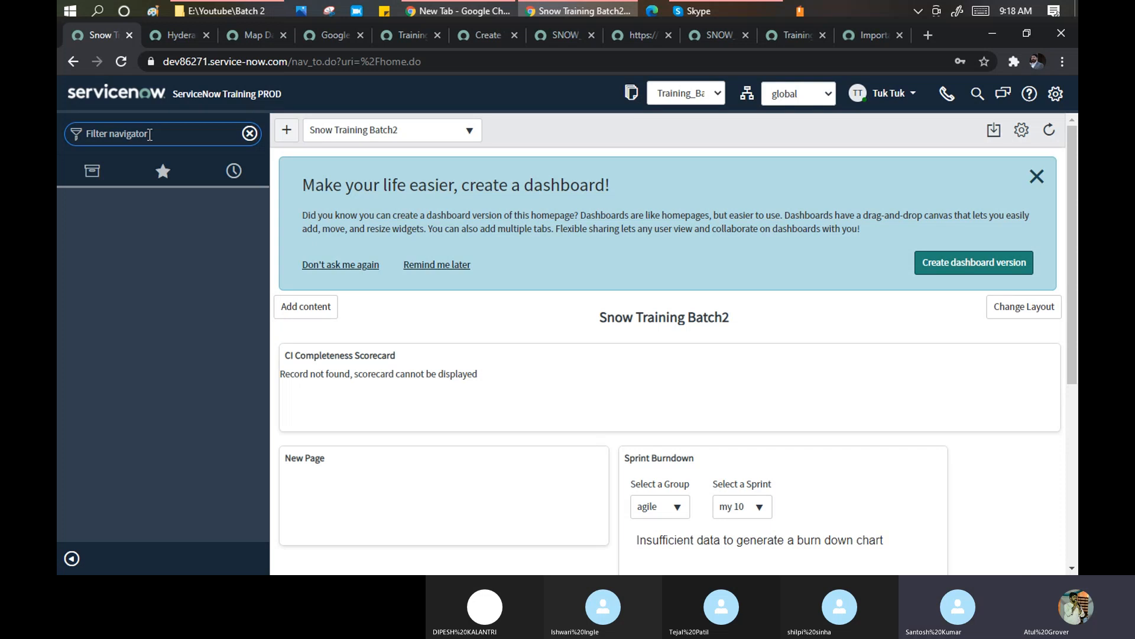
type("Batc")
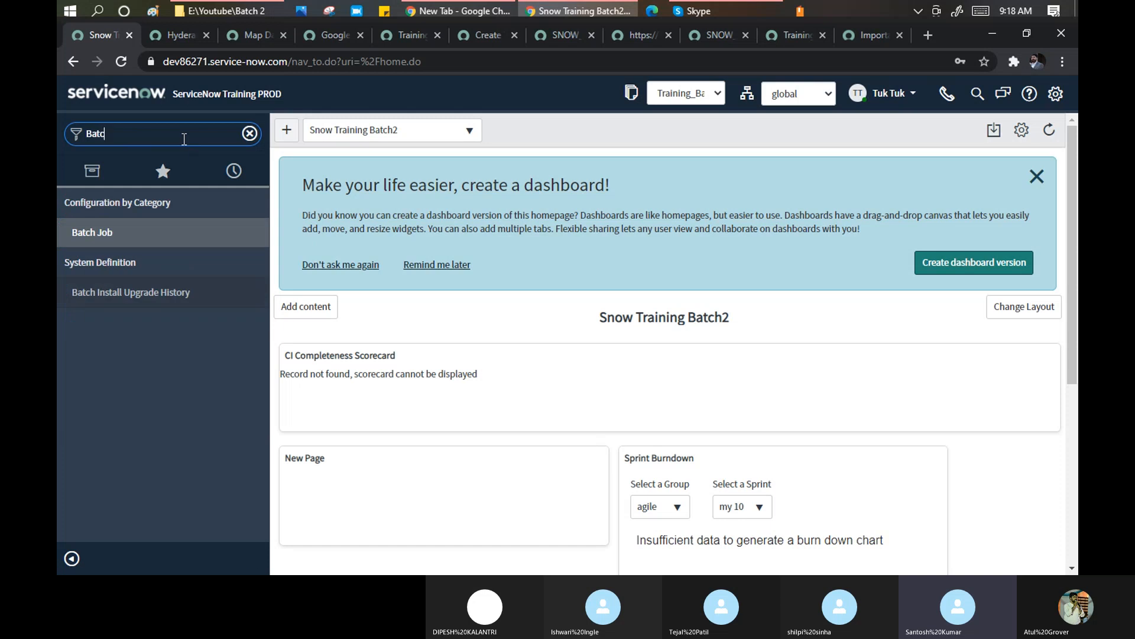
left_click(92, 172)
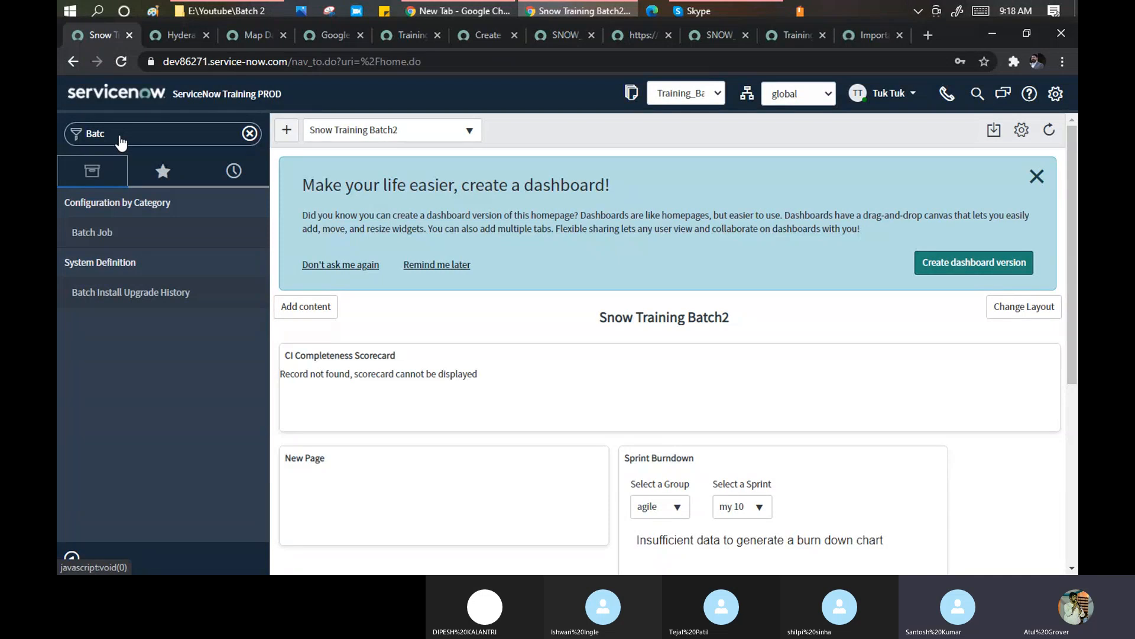
left_click(250, 133)
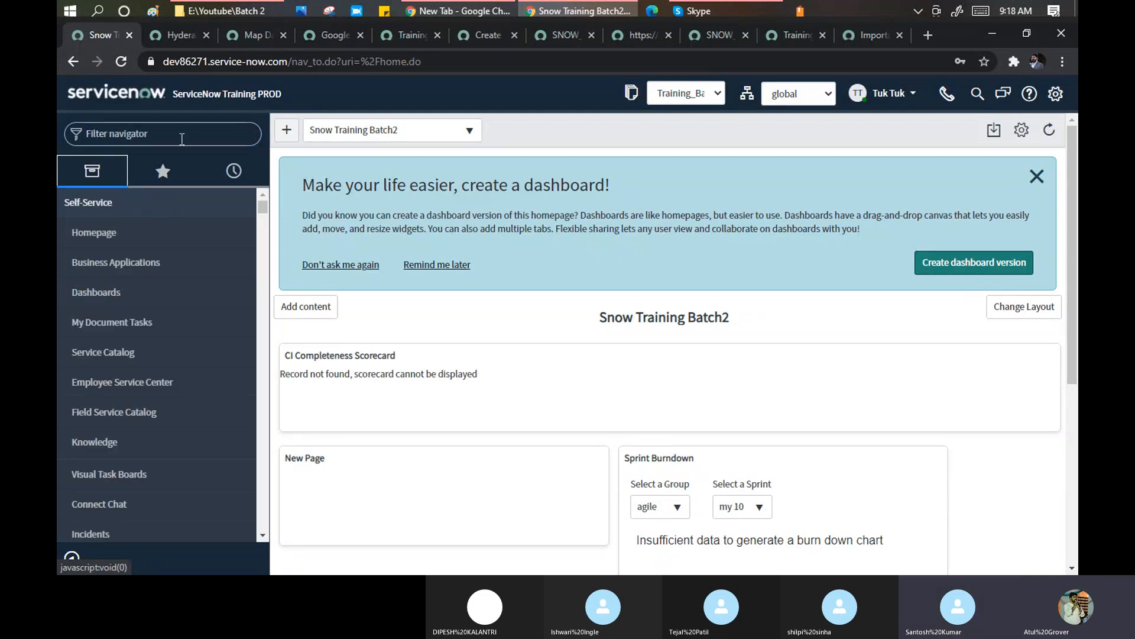
left_click(931, 33)
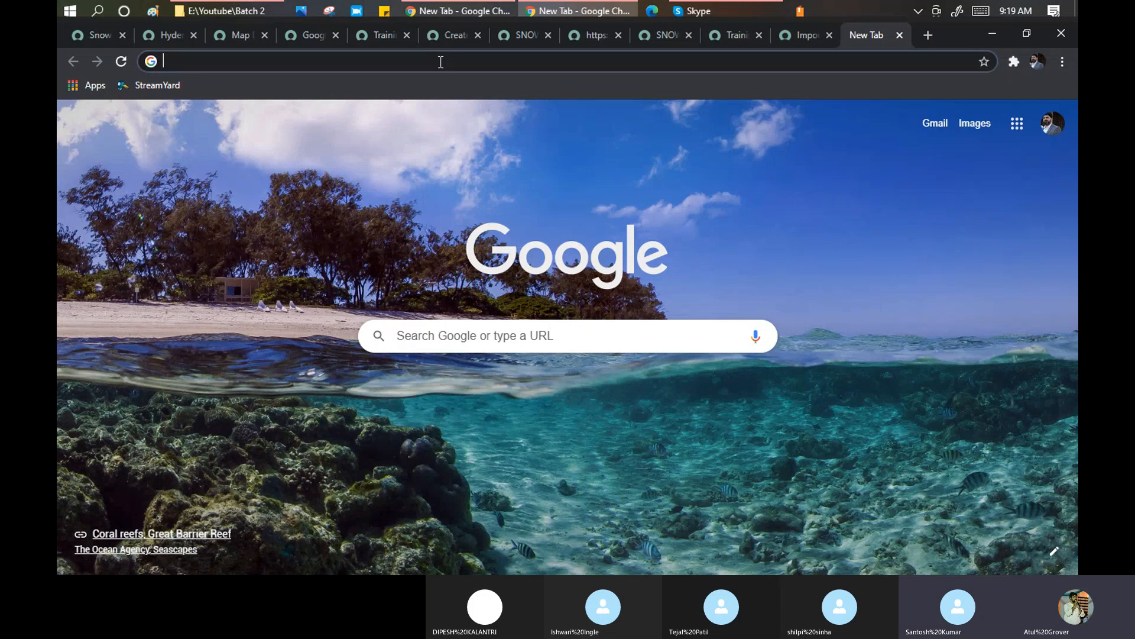
left_click(99, 34)
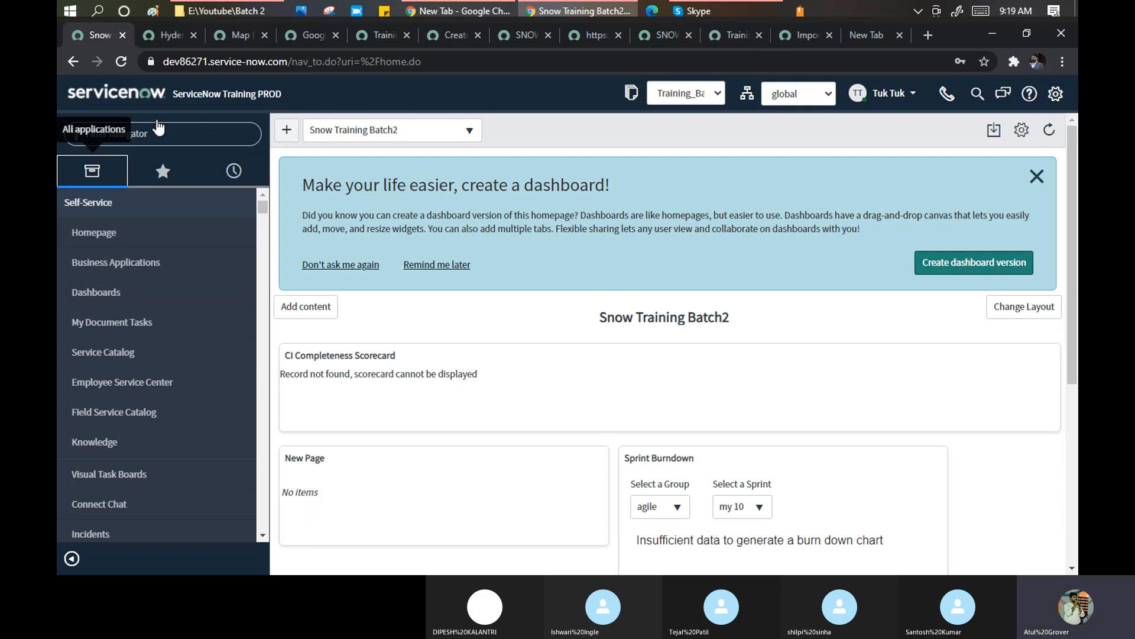
left_click(177, 138)
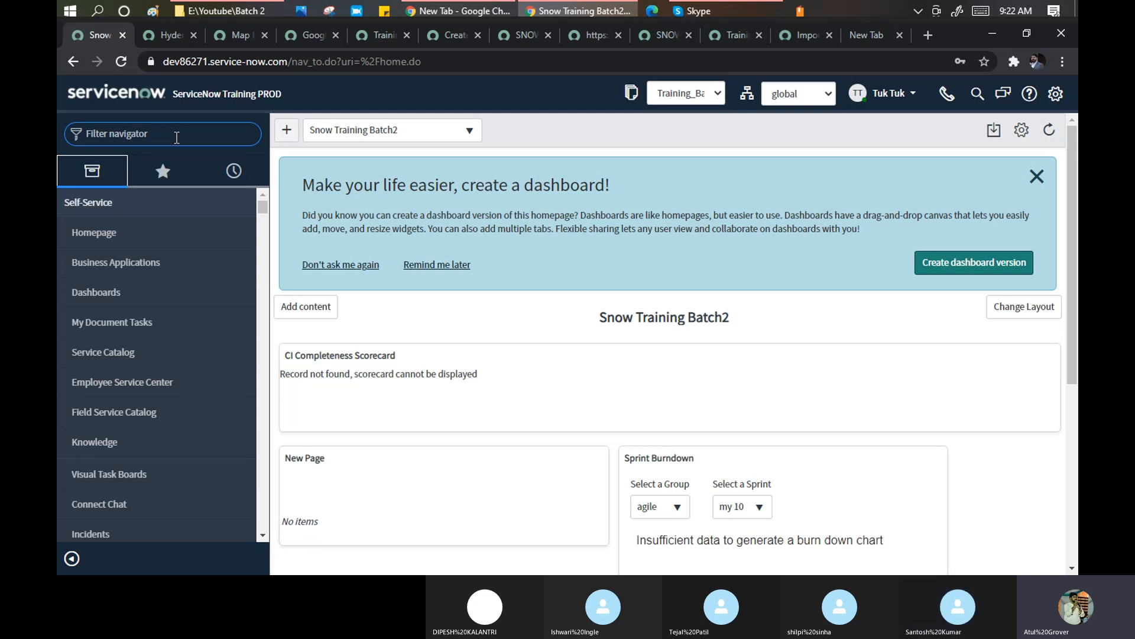
Step: Check the open Google Maps Properties and SNOW_BATCH2 list pages, and return to the home page
left_click(304, 34)
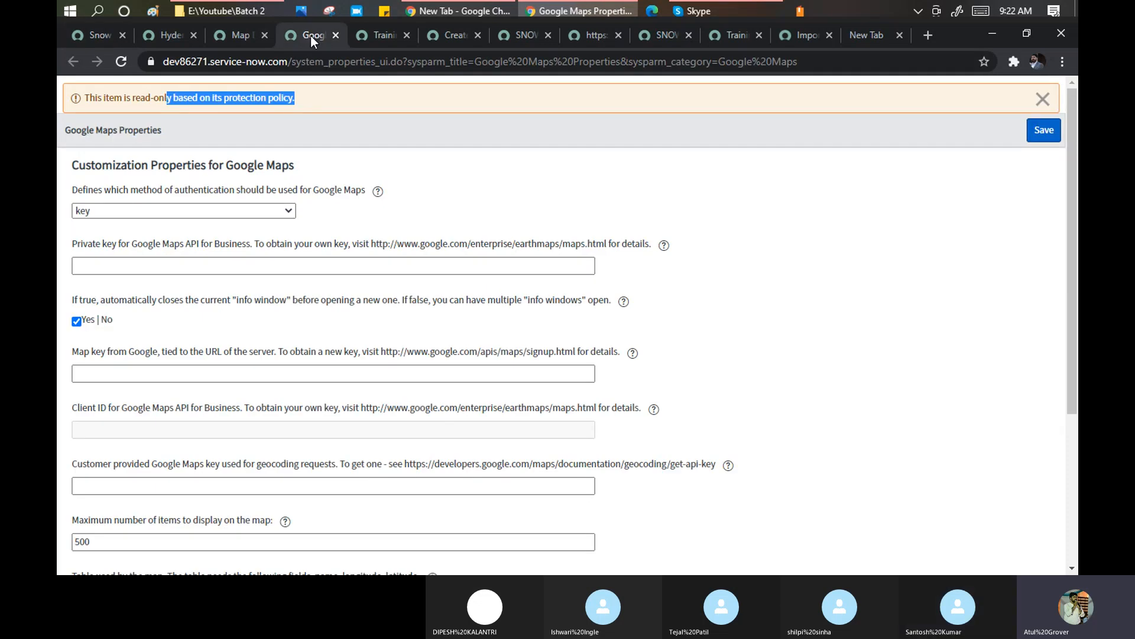
left_click(527, 35)
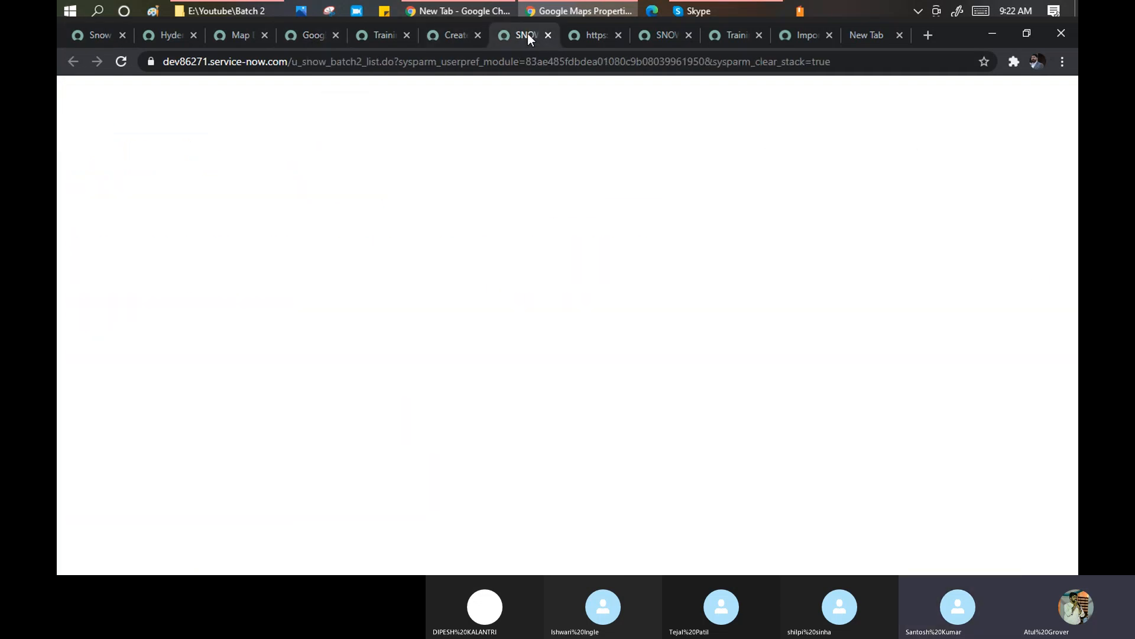
left_click(105, 35)
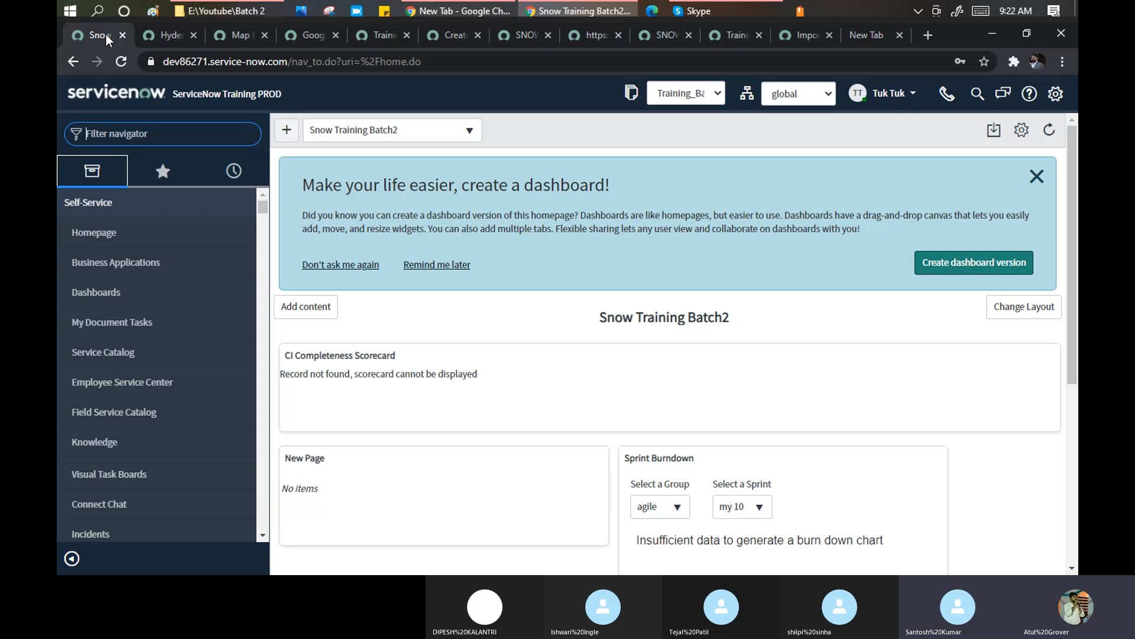
Step: Search all applications in the navigator for "batch", and replace the filter with "Snow"
type("batch")
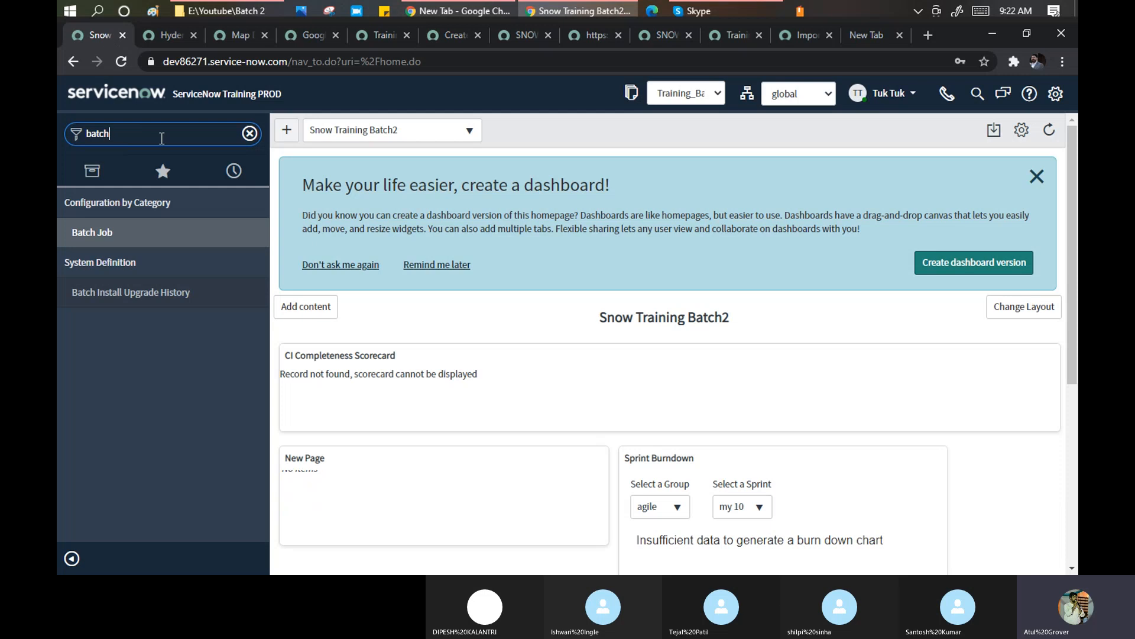
left_click(93, 176)
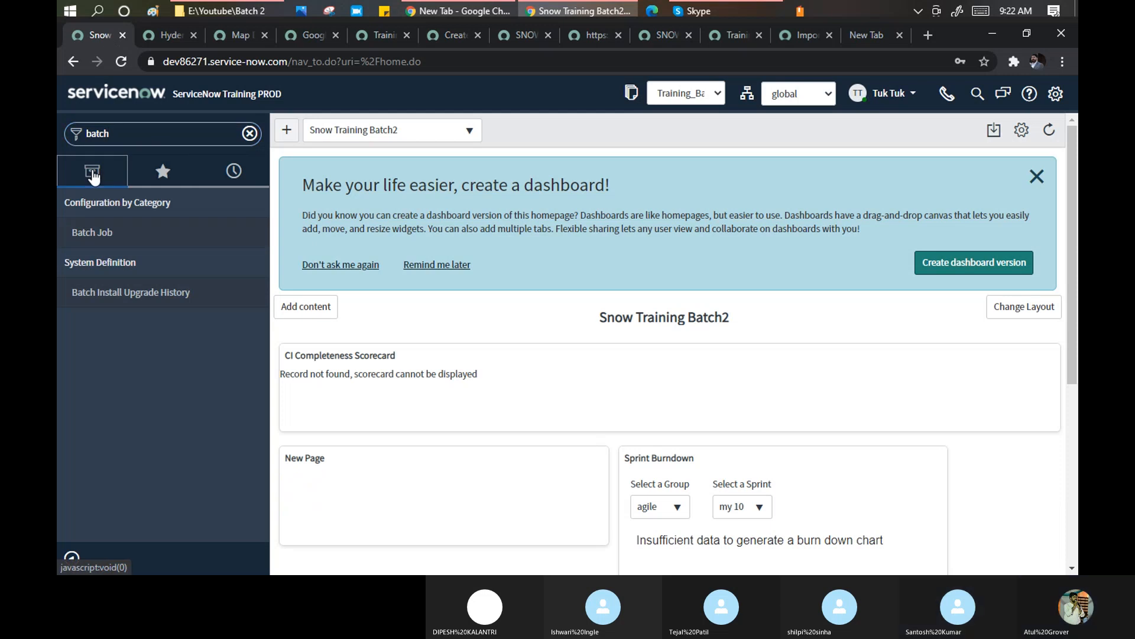
left_click(139, 137)
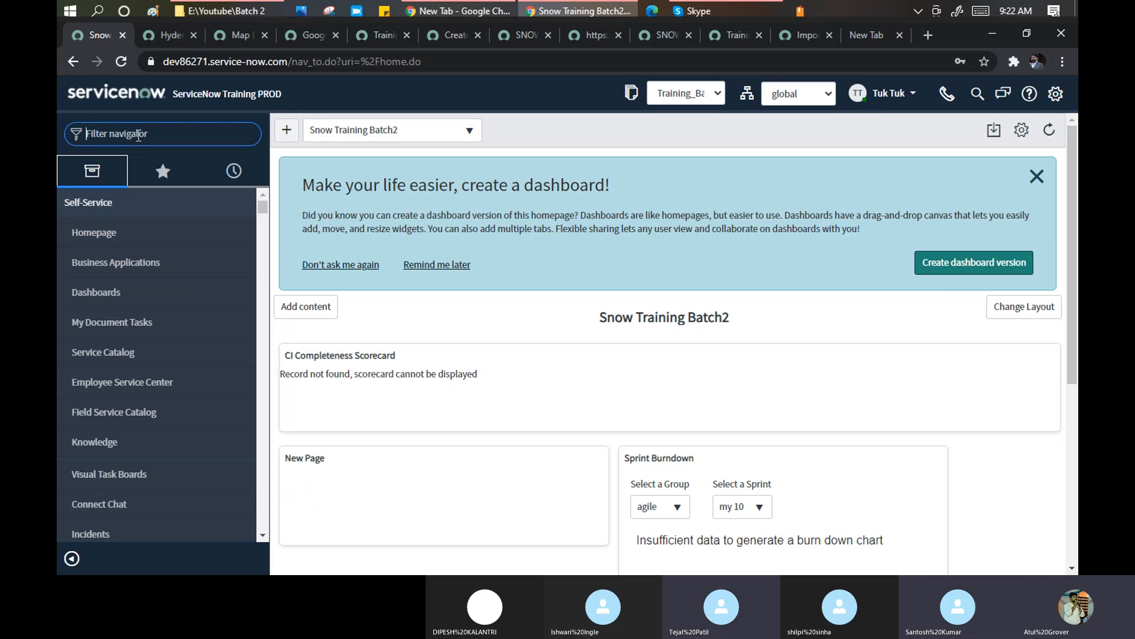
type("Sn")
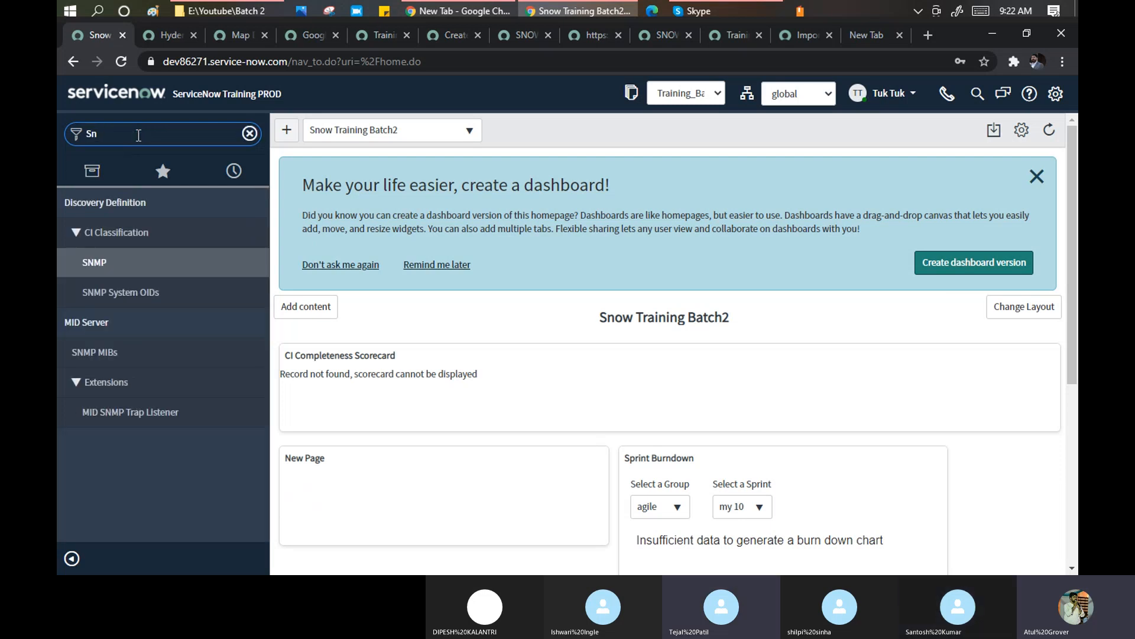
type("ow")
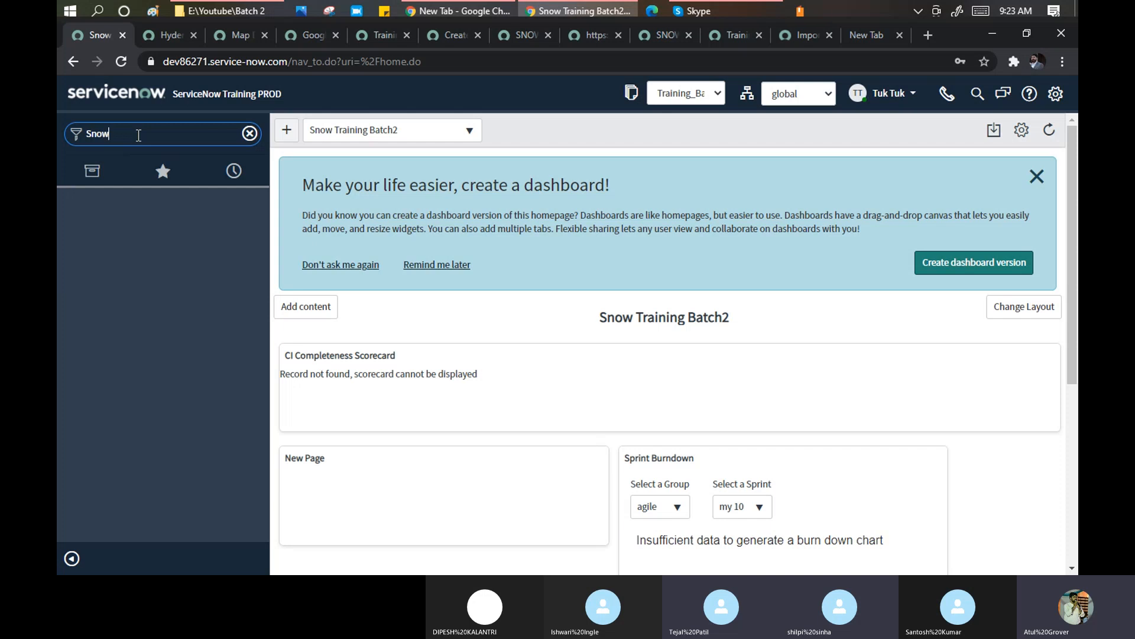
Step: Replace the navigator filter with "Tra", clear it, and look through the module list
key("BackSpace")
key("BackSpace")
key("BackSpace")
key("BackSpace")
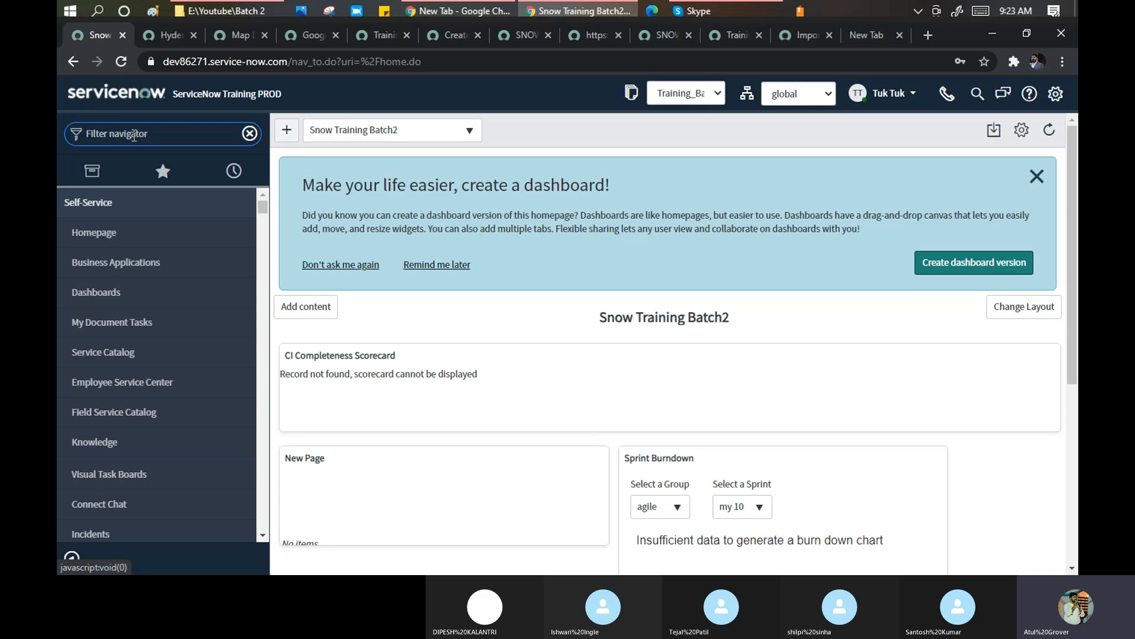
type("Tra")
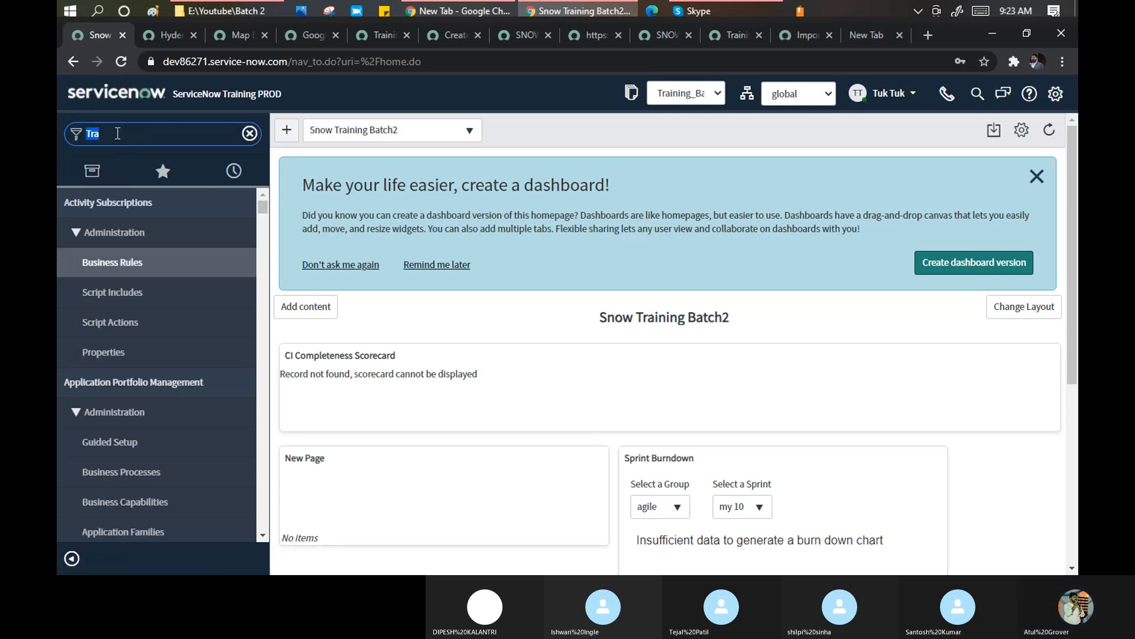
key("BackSpace")
key("BackSpace")
key("BackSpace")
scroll(152, 269, "down", 3)
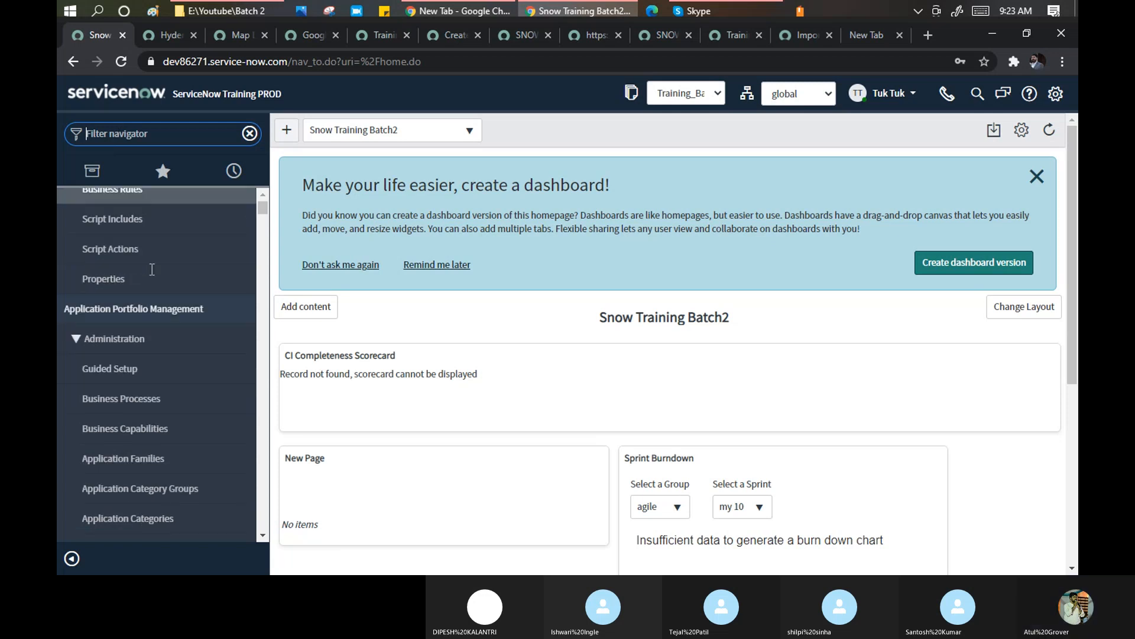
scroll(154, 272, "down", 5)
scroll(154, 272, "up", 9)
Step: Search the navigator for "Snow_" and reset it to list all applications
type("Snow")
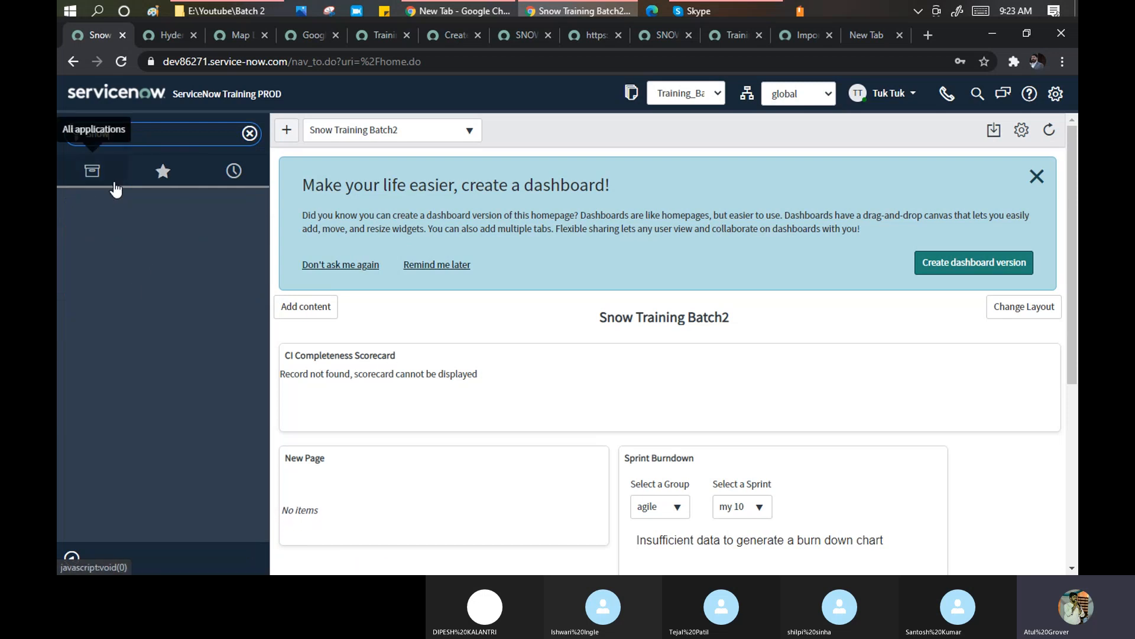
type("_")
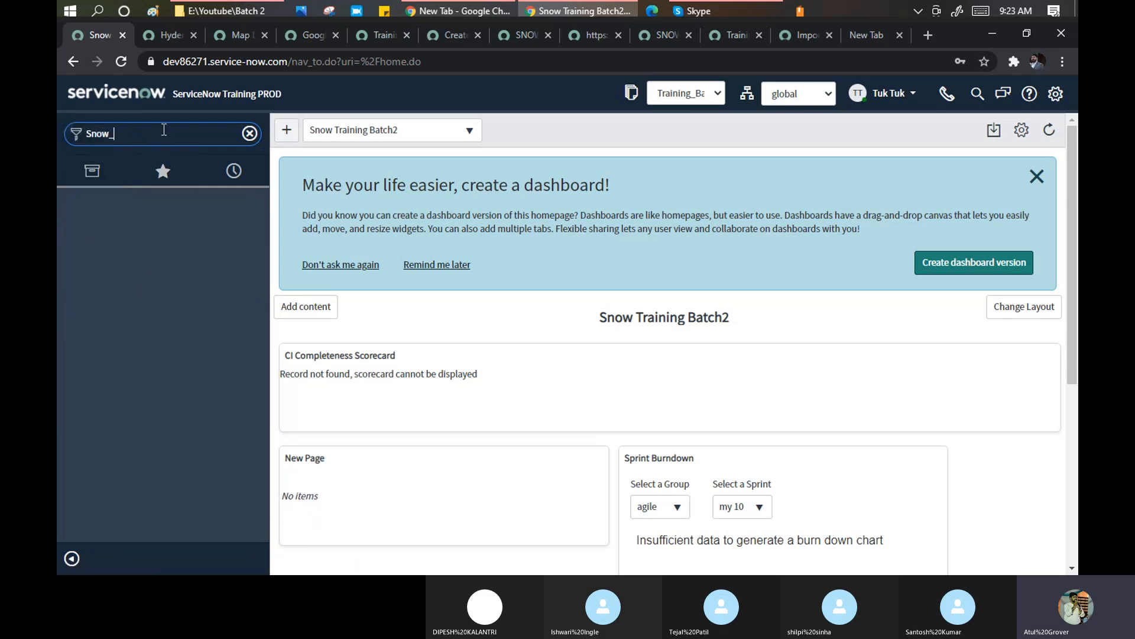
left_click(97, 174)
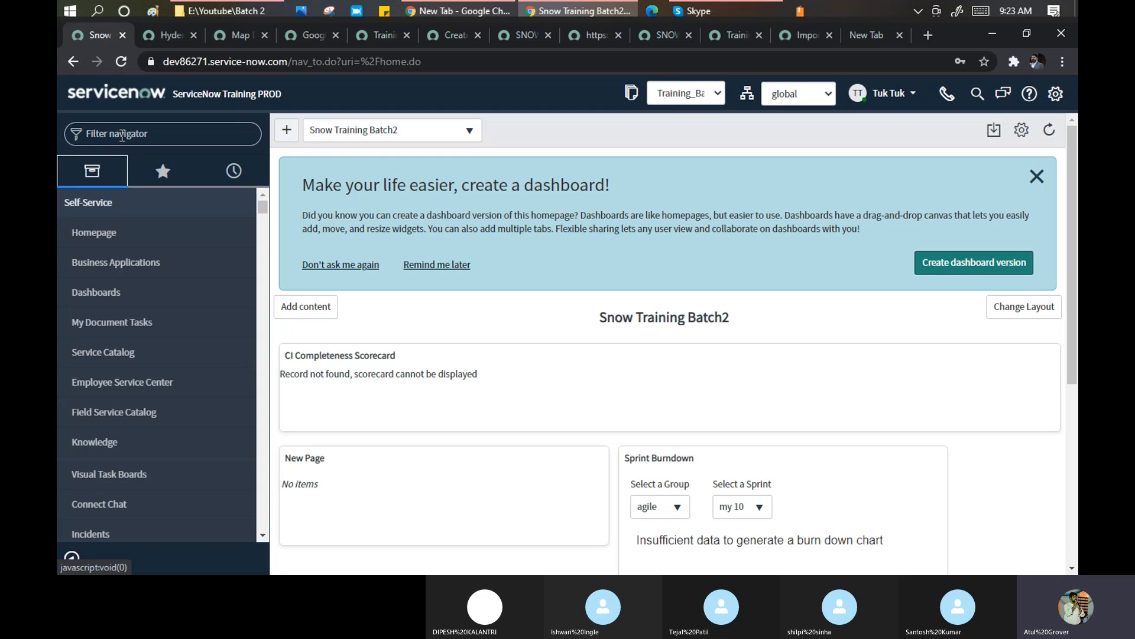
Step: Filter the navigator by "table", look through the matching modules, and clear the filter
left_click(122, 135)
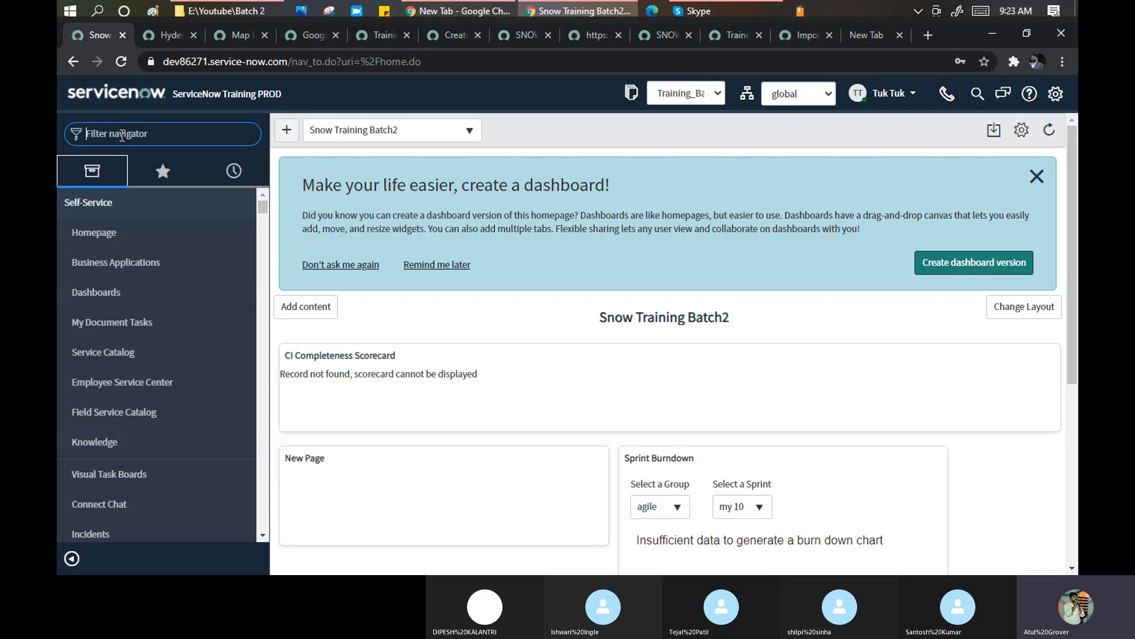
type("table")
left_click_drag(261, 222, 268, 268)
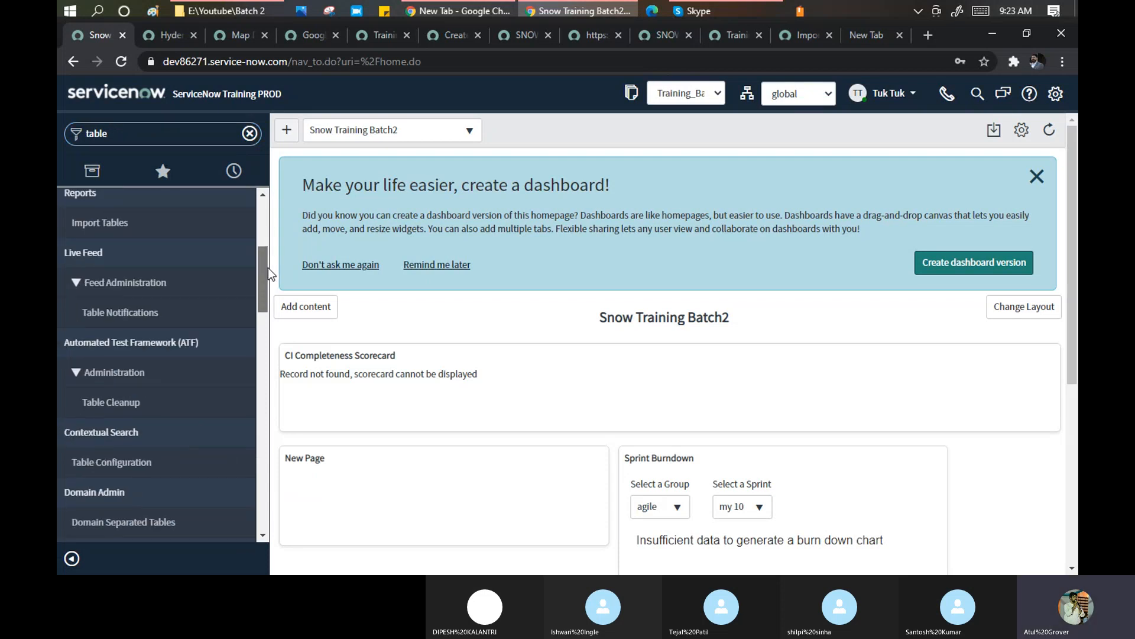
double_click(124, 134)
type("s")
key("BackSpace")
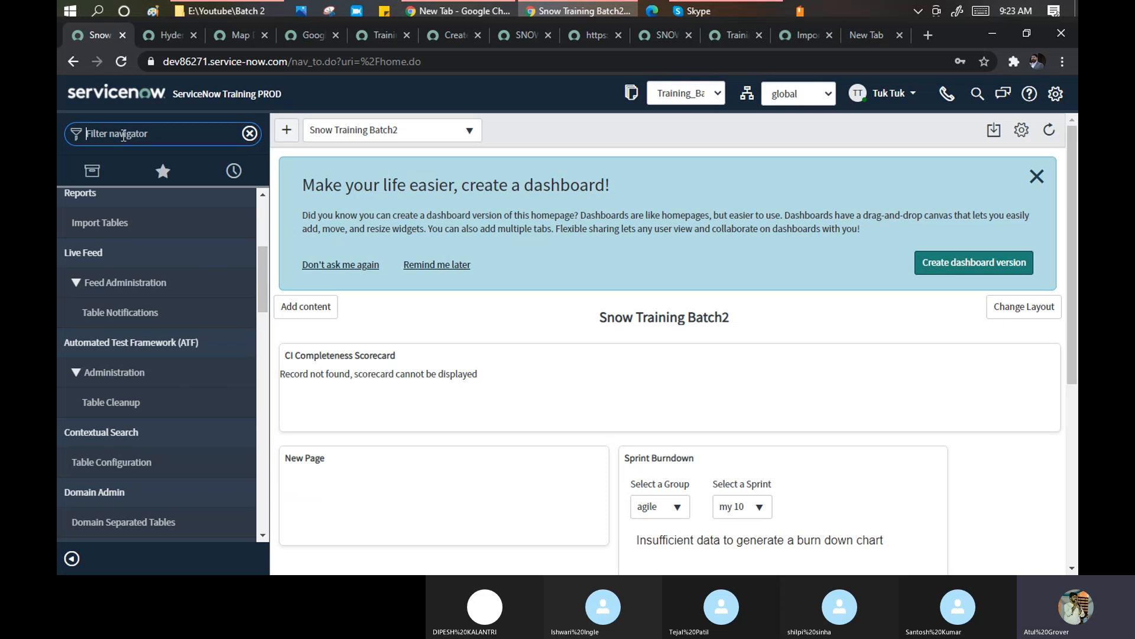
Step: Filter the navigator by "tables" and open the Tables list under System Definition
type("tables")
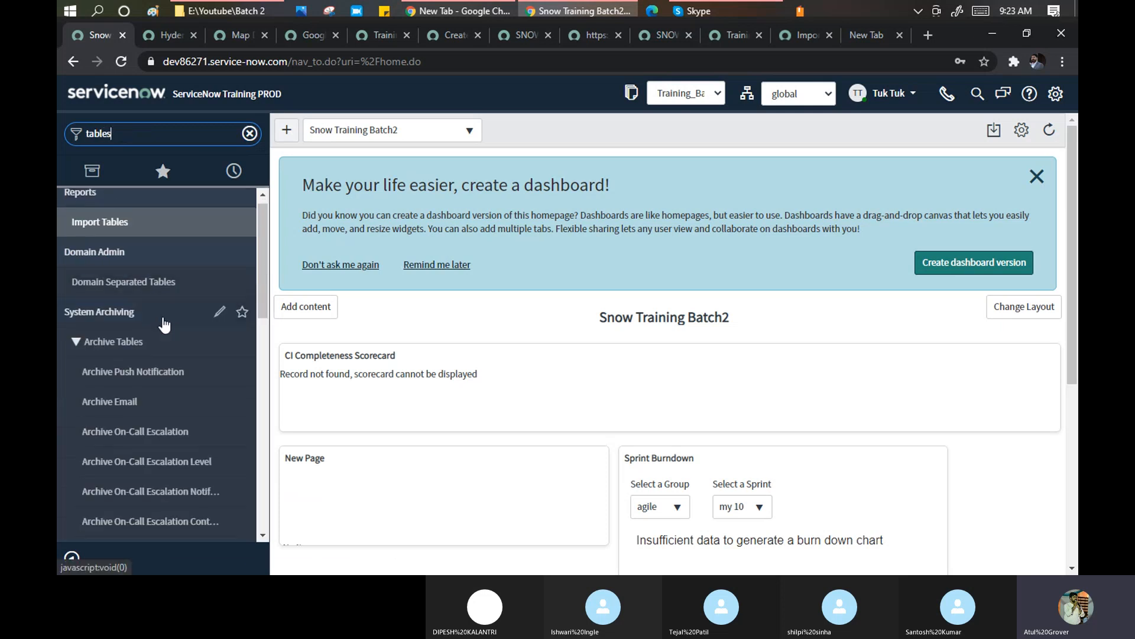
scroll(165, 324, "down", 10)
scroll(127, 327, "up", 2)
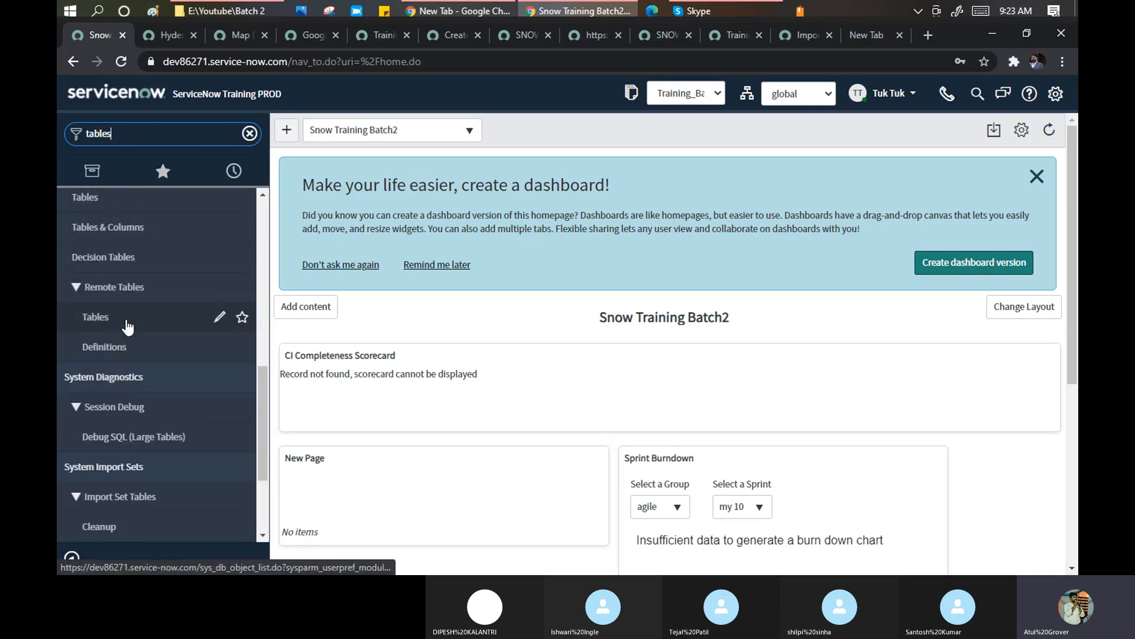
scroll(107, 324, "down", 3)
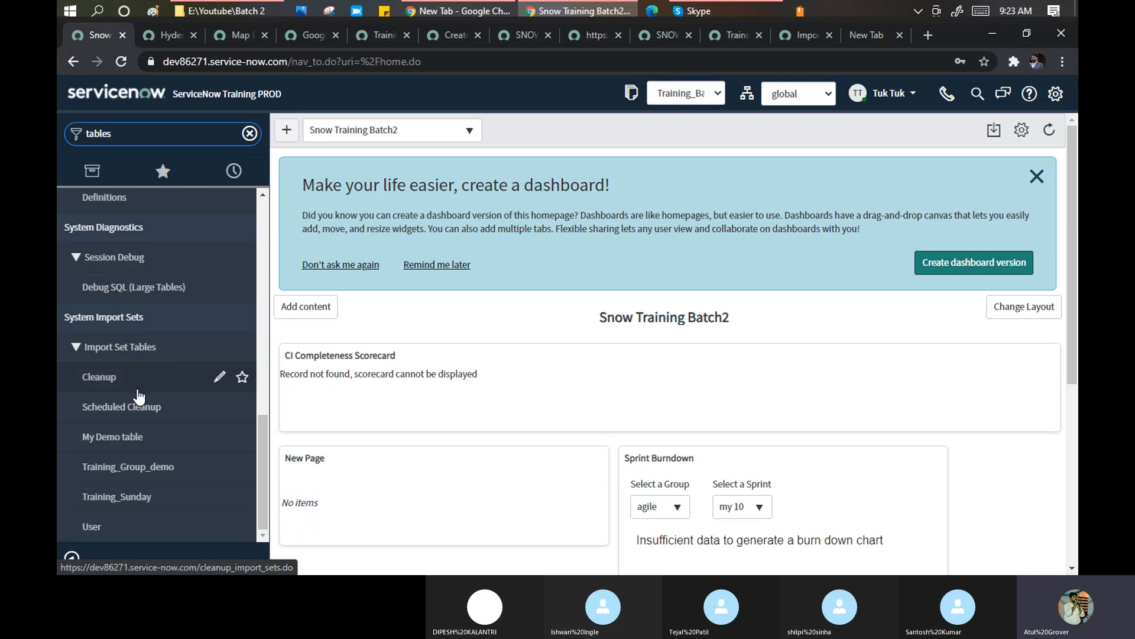
scroll(140, 394, "up", 10)
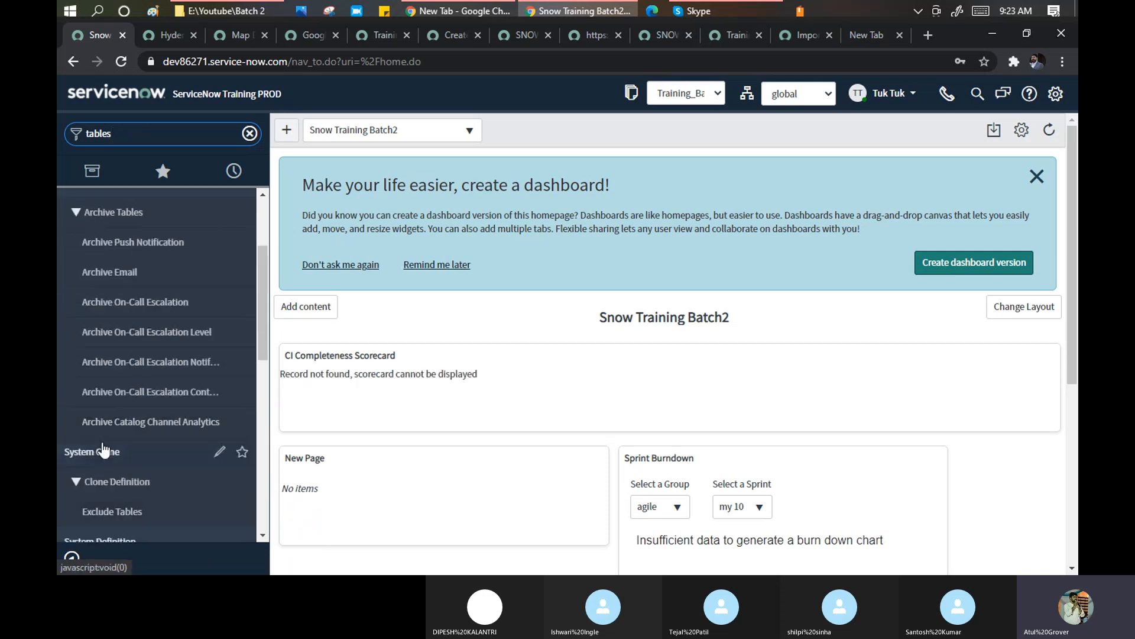
scroll(102, 451, "down", 1)
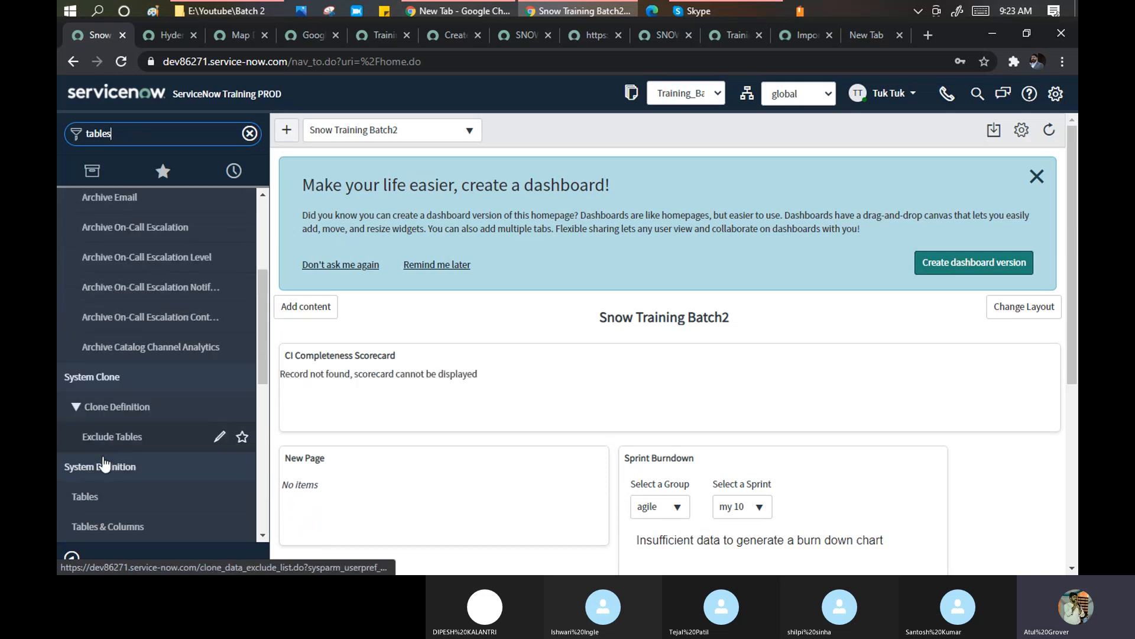
left_click(86, 499)
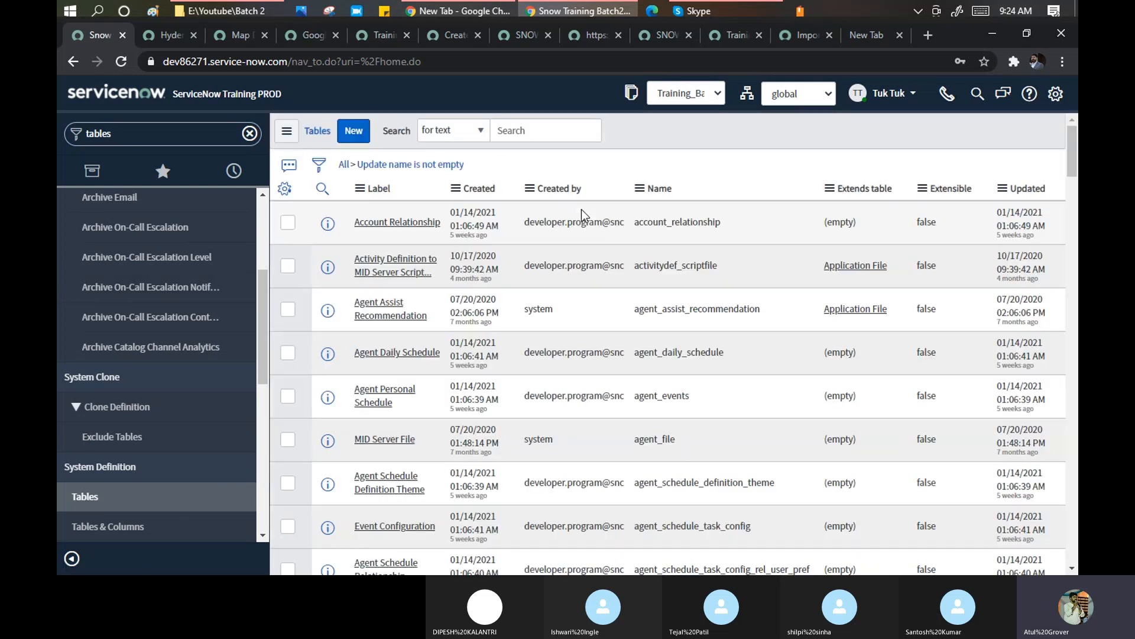
Step: Filter the tables by names containing "batch" using *batch, and open the SNOW_BATCH2 table record
left_click(688, 215)
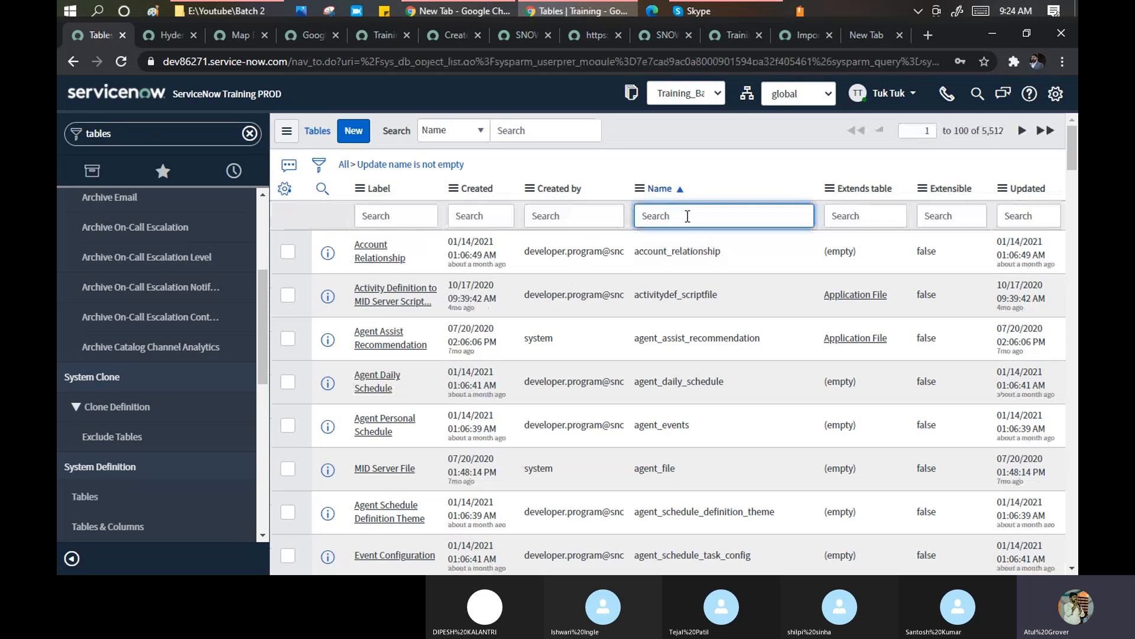
type("*bat")
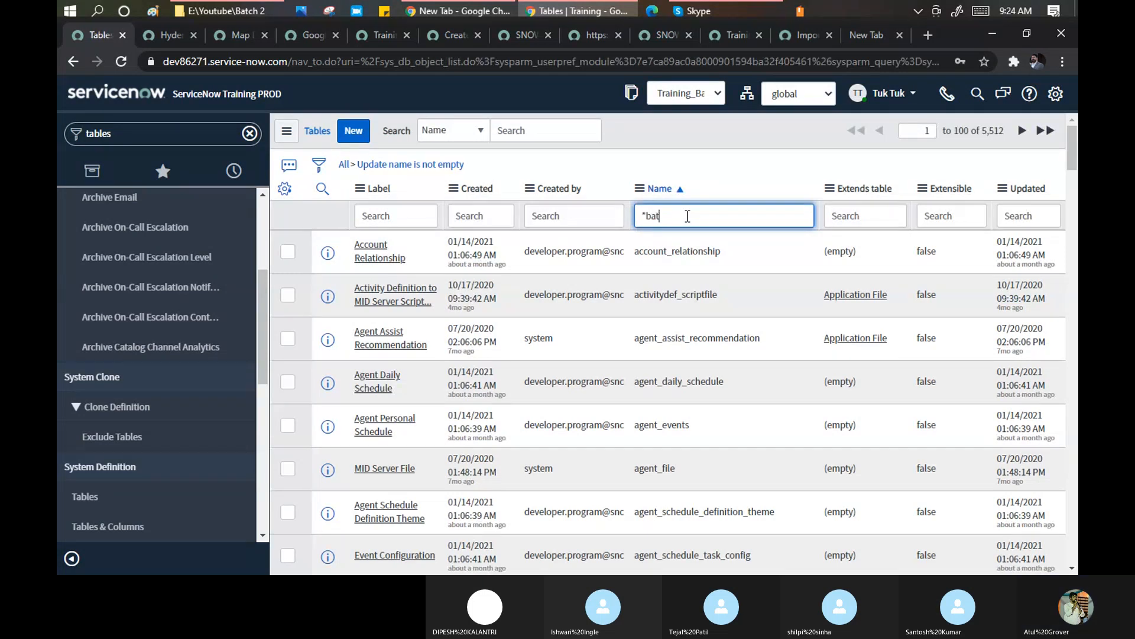
type("ch")
key("Return")
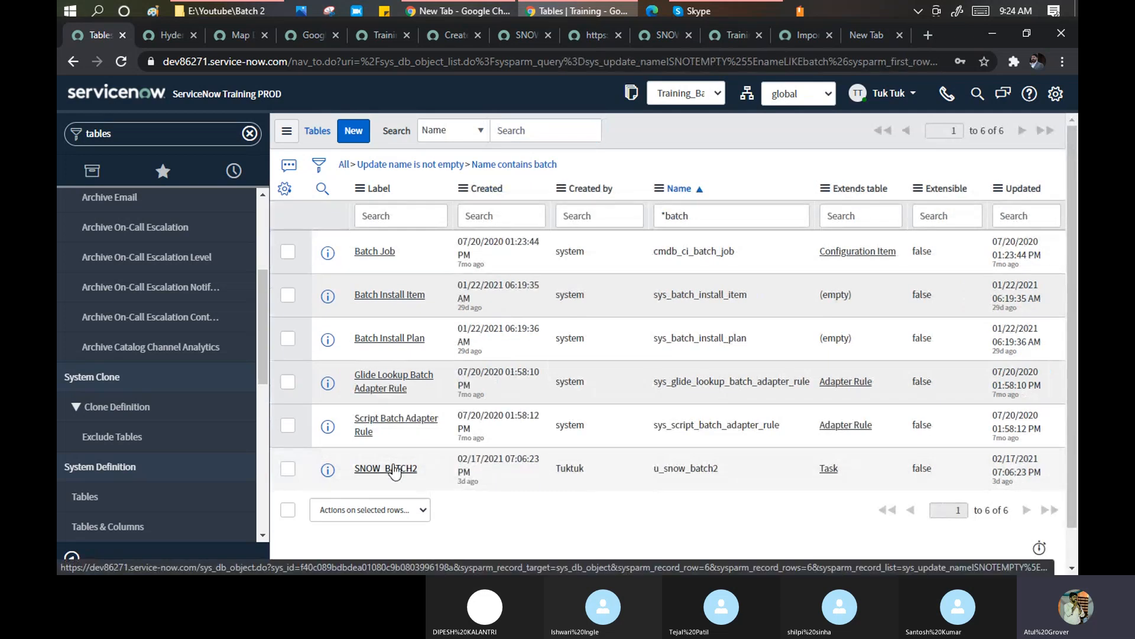
left_click(394, 471)
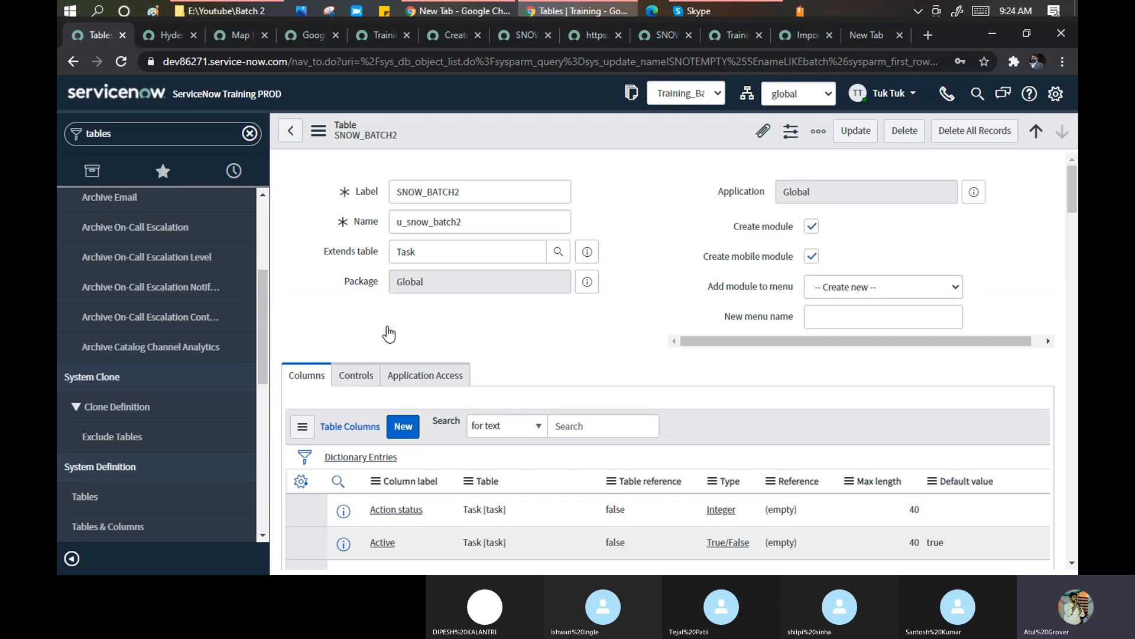
left_click(503, 237)
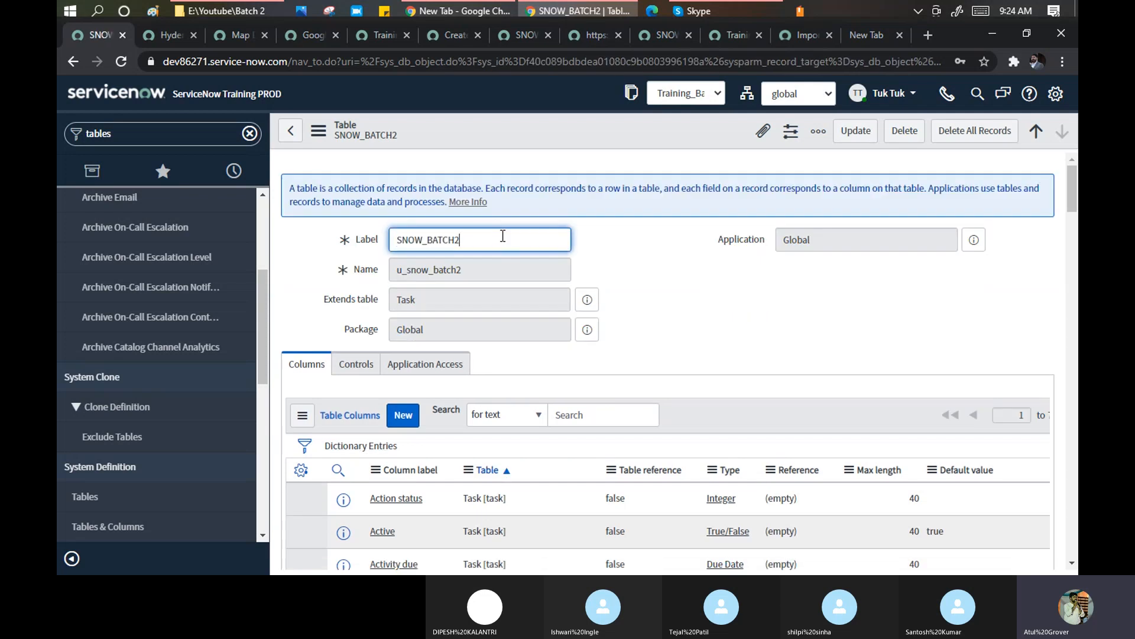
Step: Search all applications in the navigator for "SNOW"
left_click(149, 133)
type("SNOW")
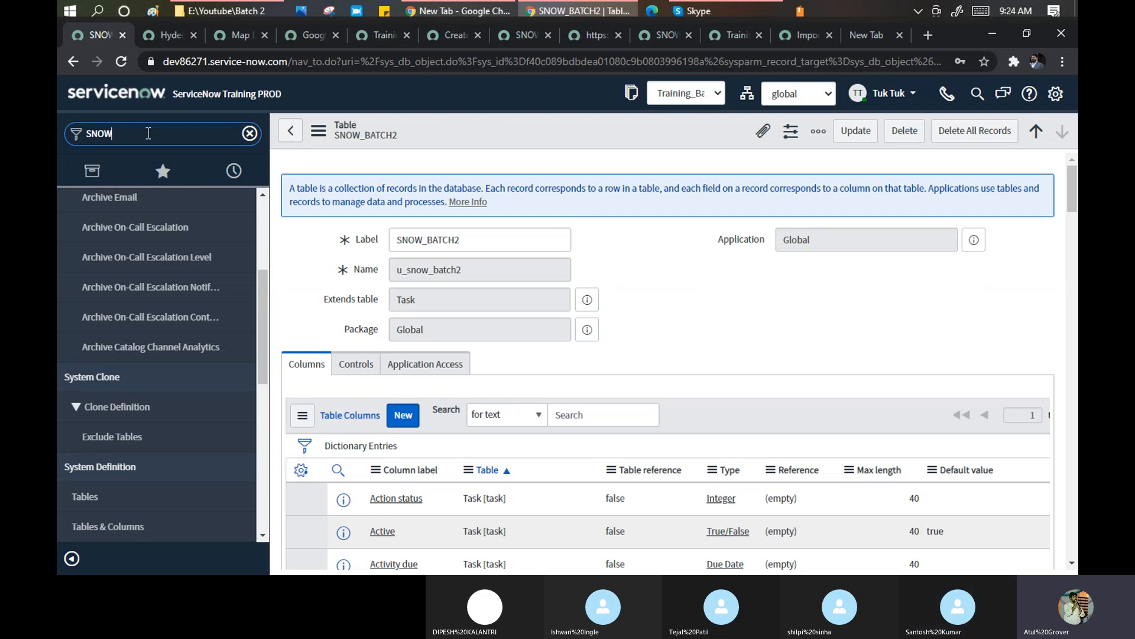
left_click(92, 173)
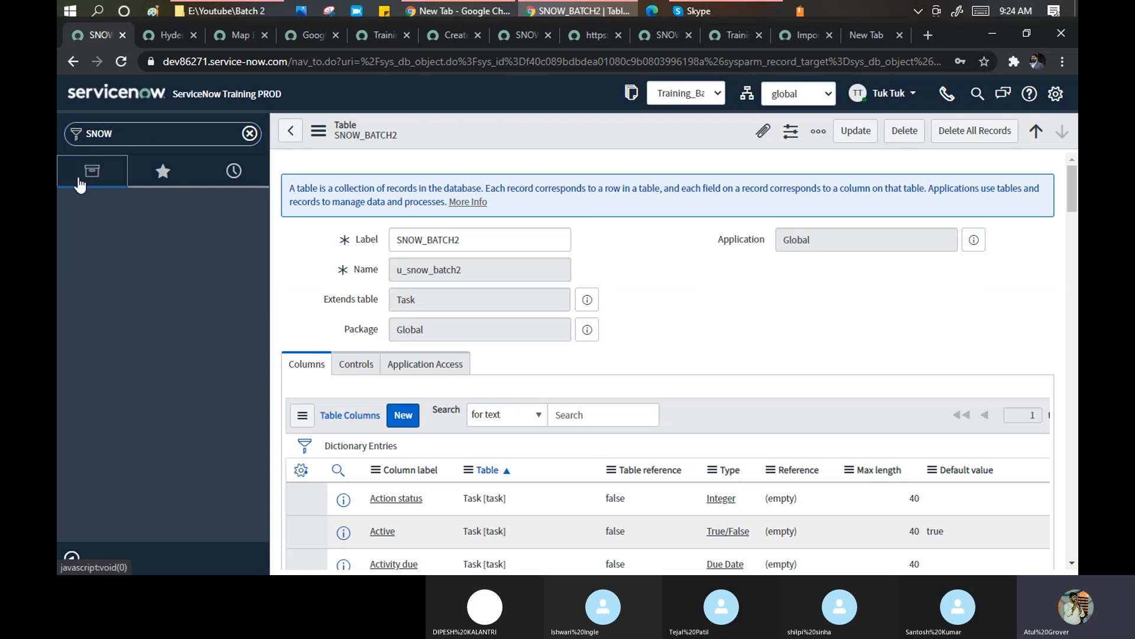
Step: Reload the page, filter the navigator by "sno", and clear the filter
left_click(121, 63)
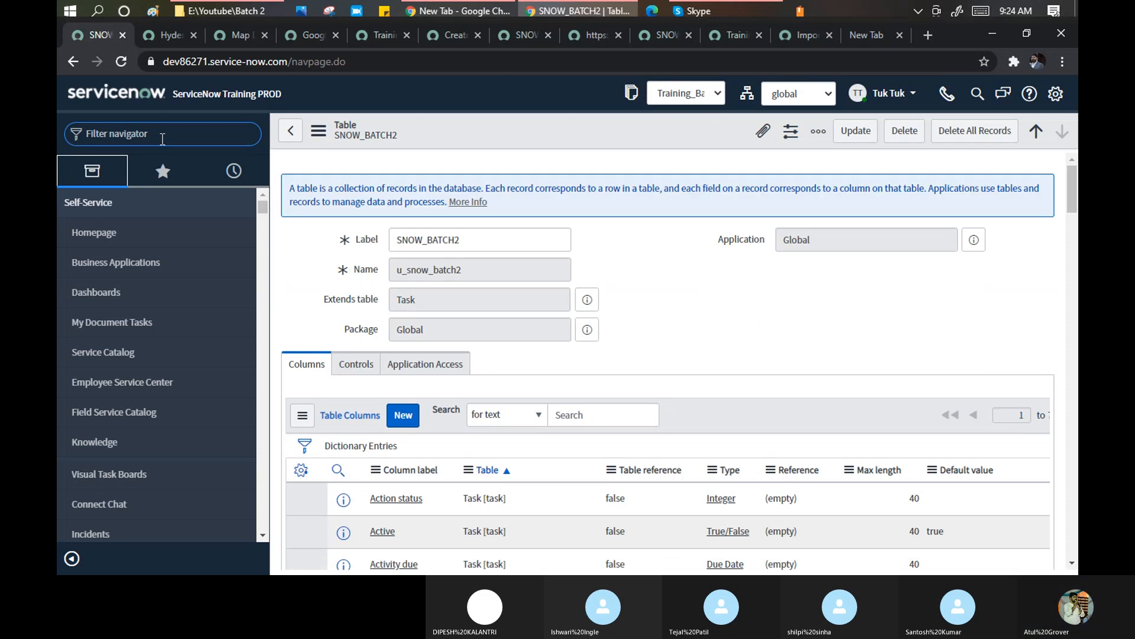
type("sno")
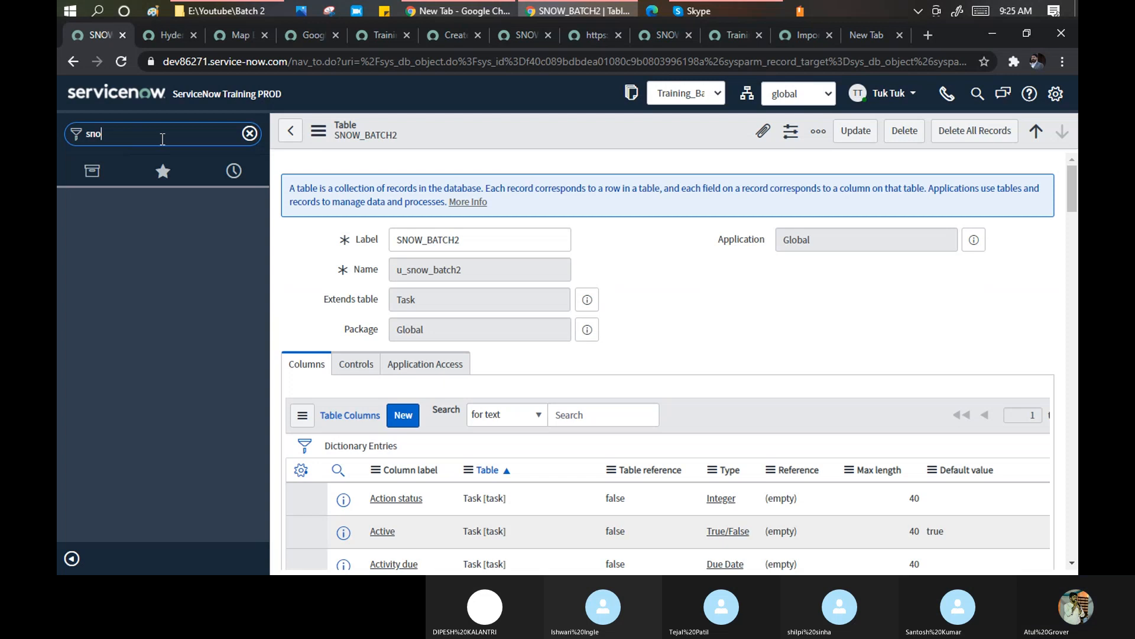
key("BackSpace")
key("BackSpace")
key("BackSpace")
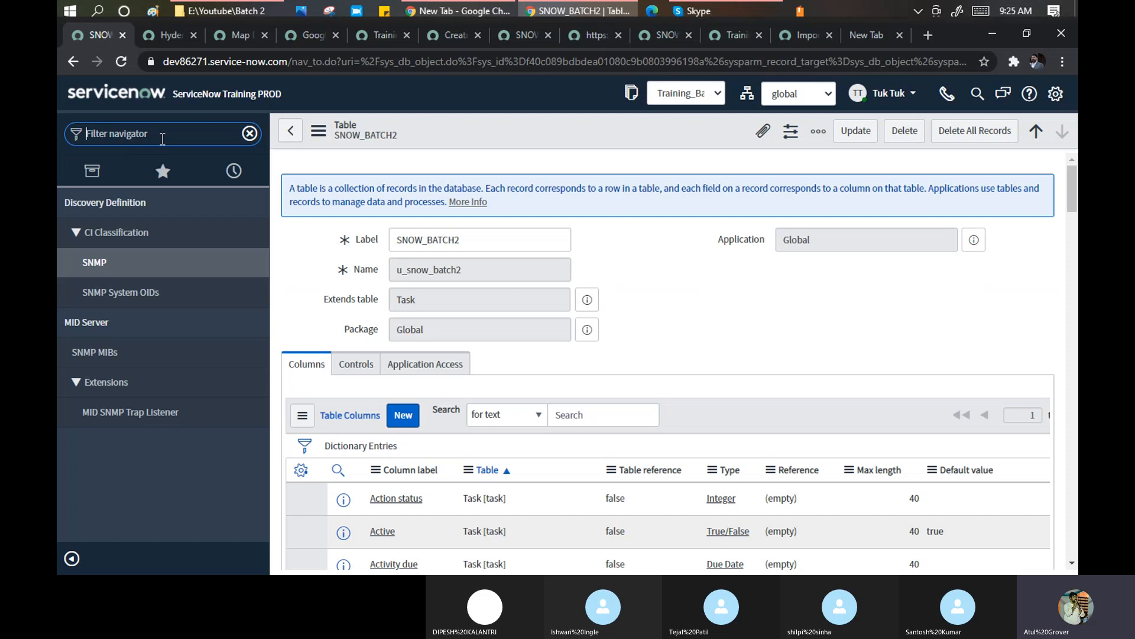
Step: Search the navigator for modules matching "Batch"
type("Bat")
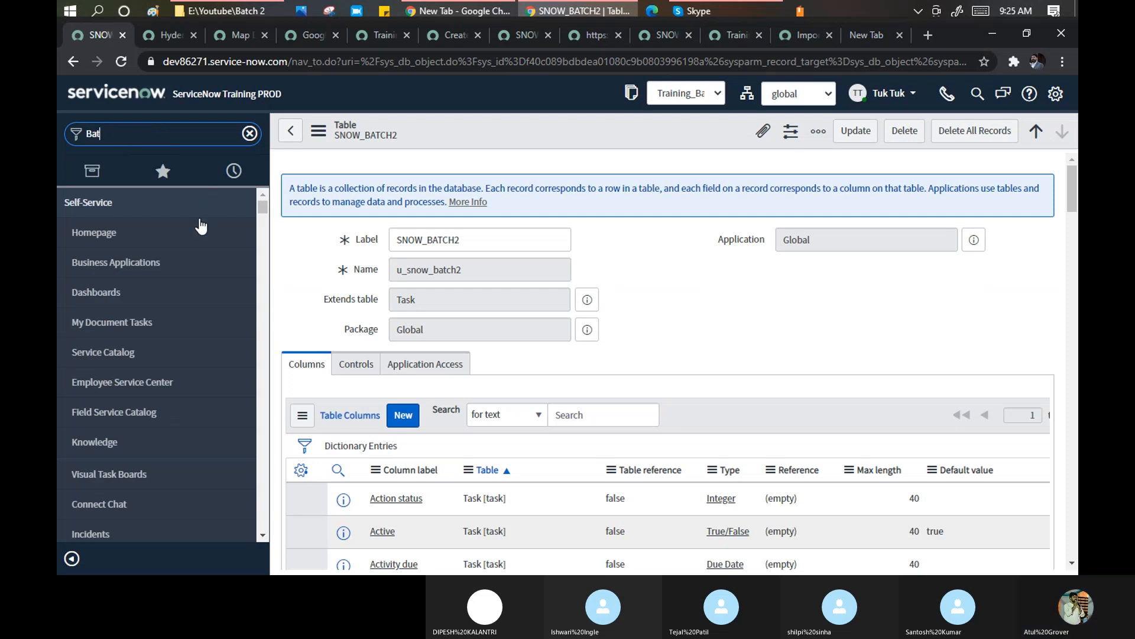
type("ch")
scroll(176, 277, "down", 3)
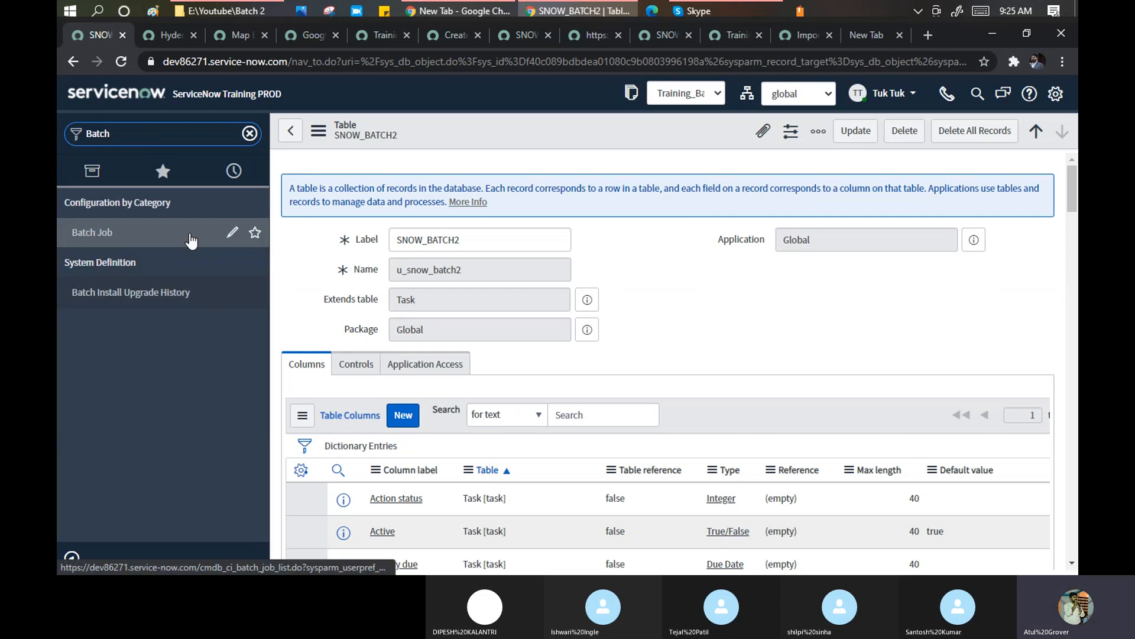
Step: Open the SNOW_BATCH2 module record from the navigator history and display its available link types
left_click(232, 175)
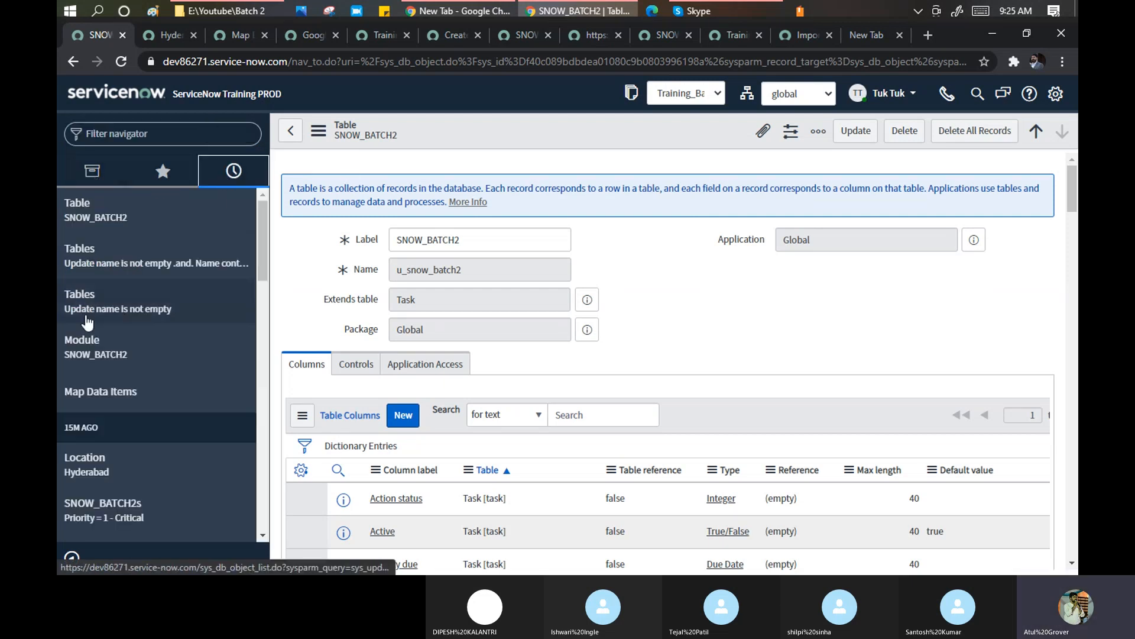
left_click(100, 351)
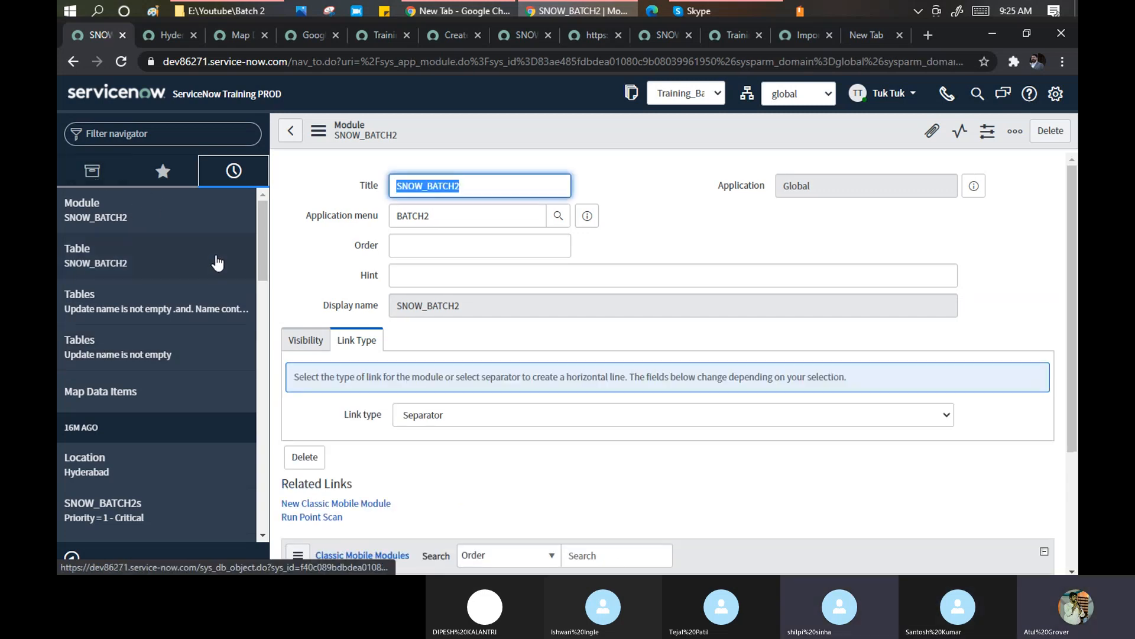
left_click(626, 414)
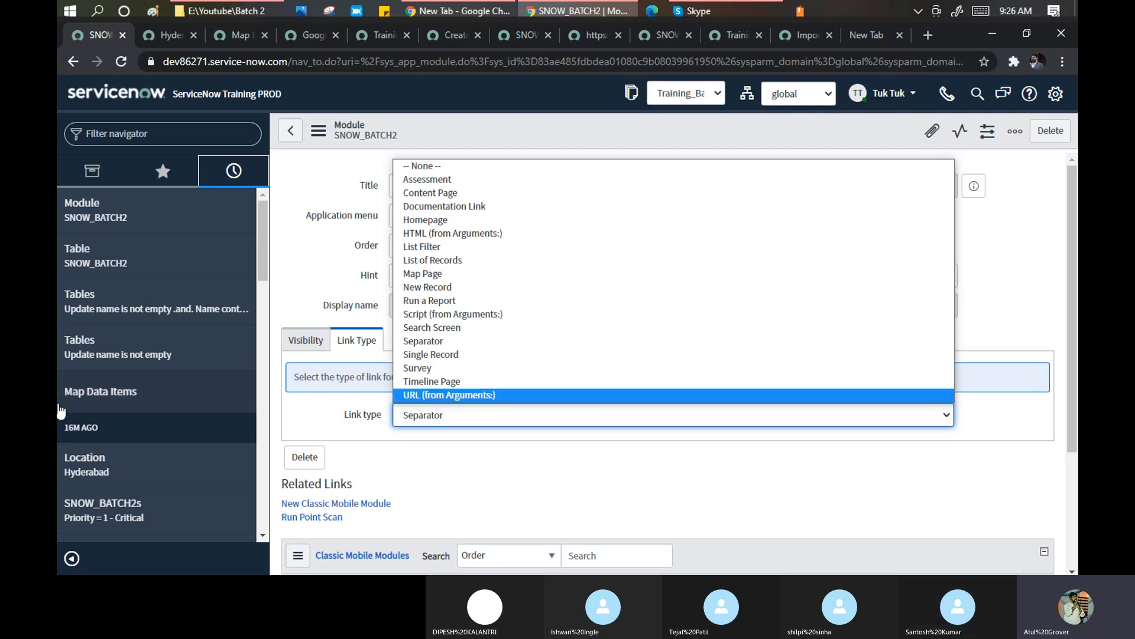
Step: Open the Service Portal at dev86271.service-now.com/sp?id=index in a new browser tab, and return to the SNOW_BATCH2 module record
left_click(937, 39)
left_click(937, 37)
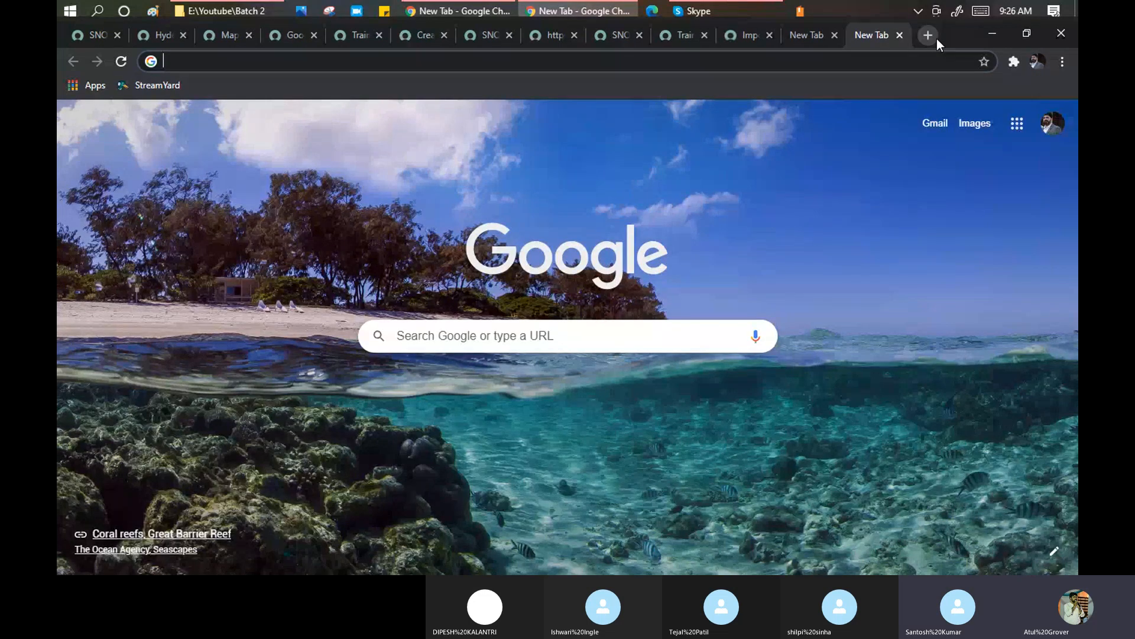
left_click(97, 35)
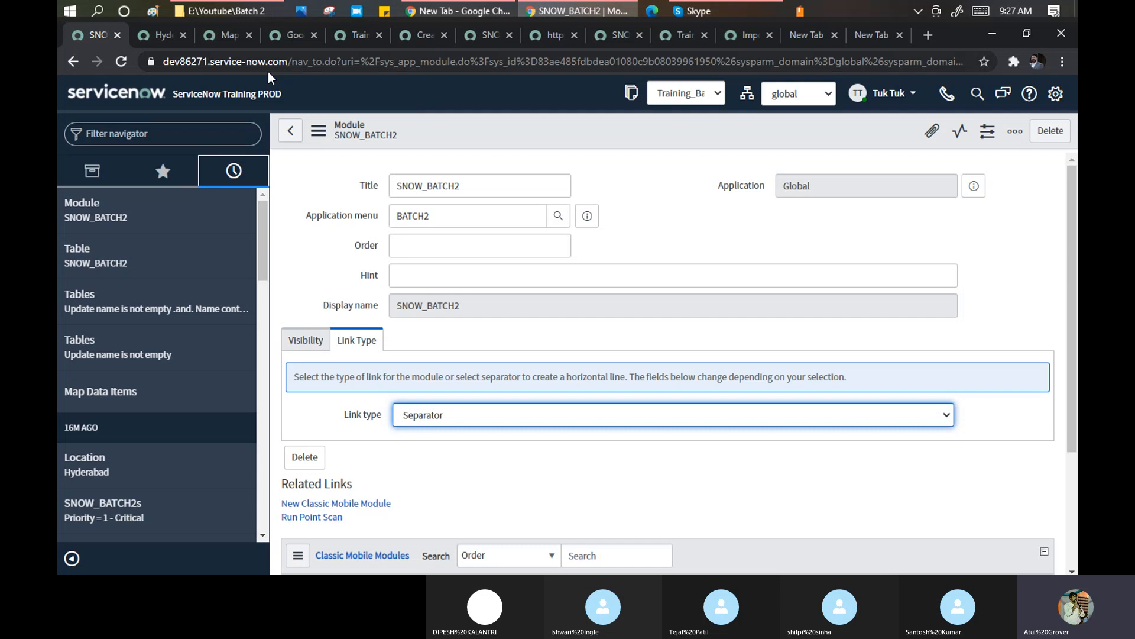
left_click(880, 35)
type("dev86271.service-now.com/s")
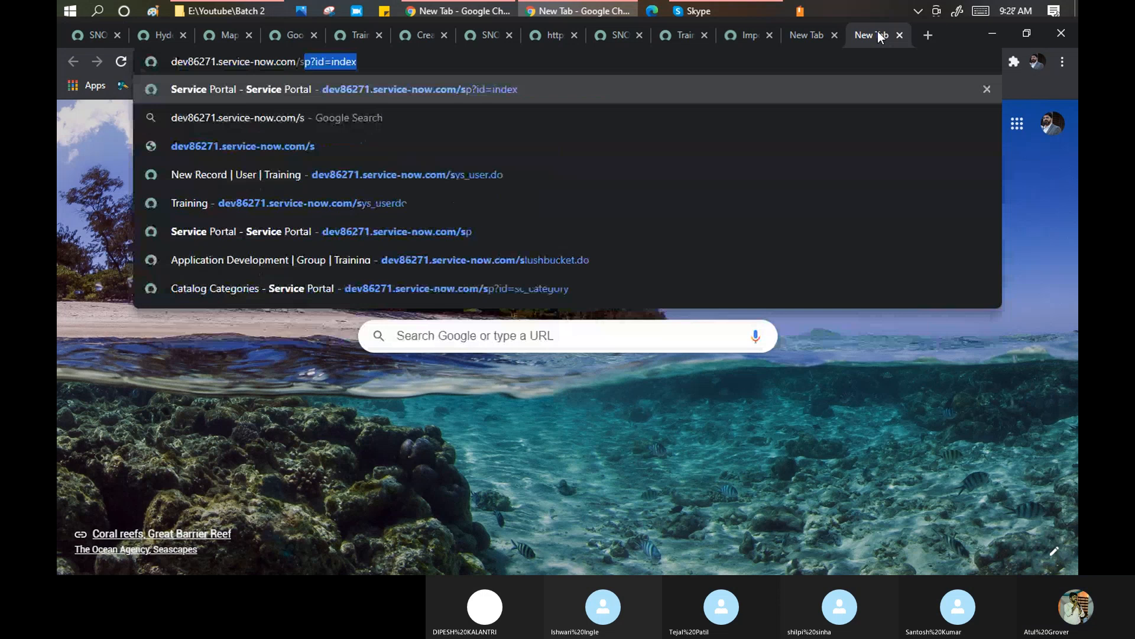
key("Return")
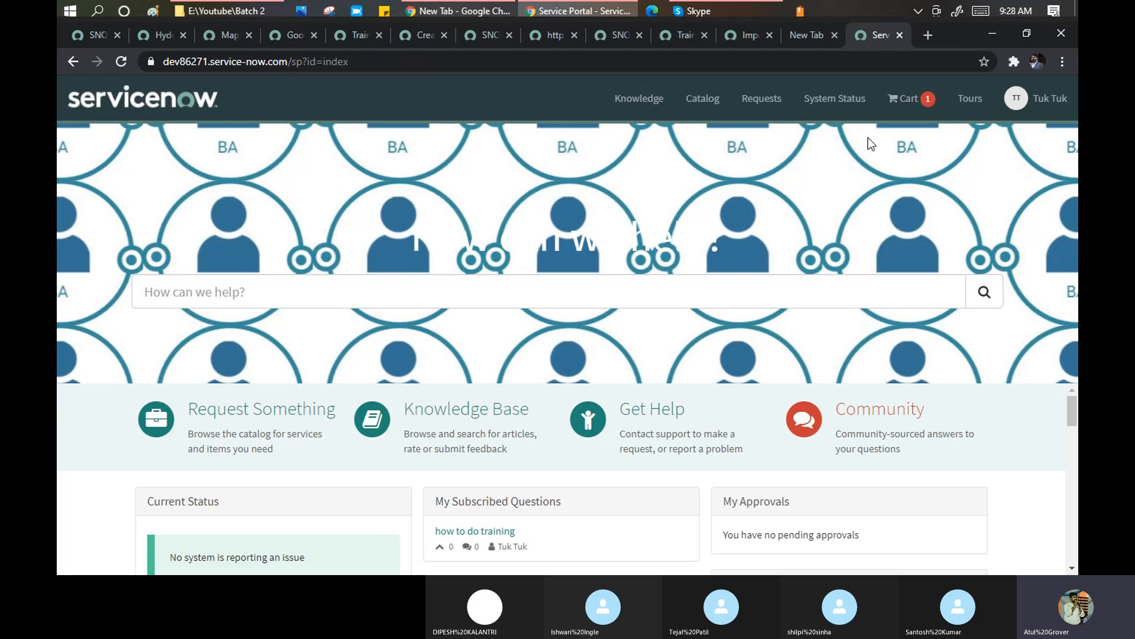
left_click(93, 40)
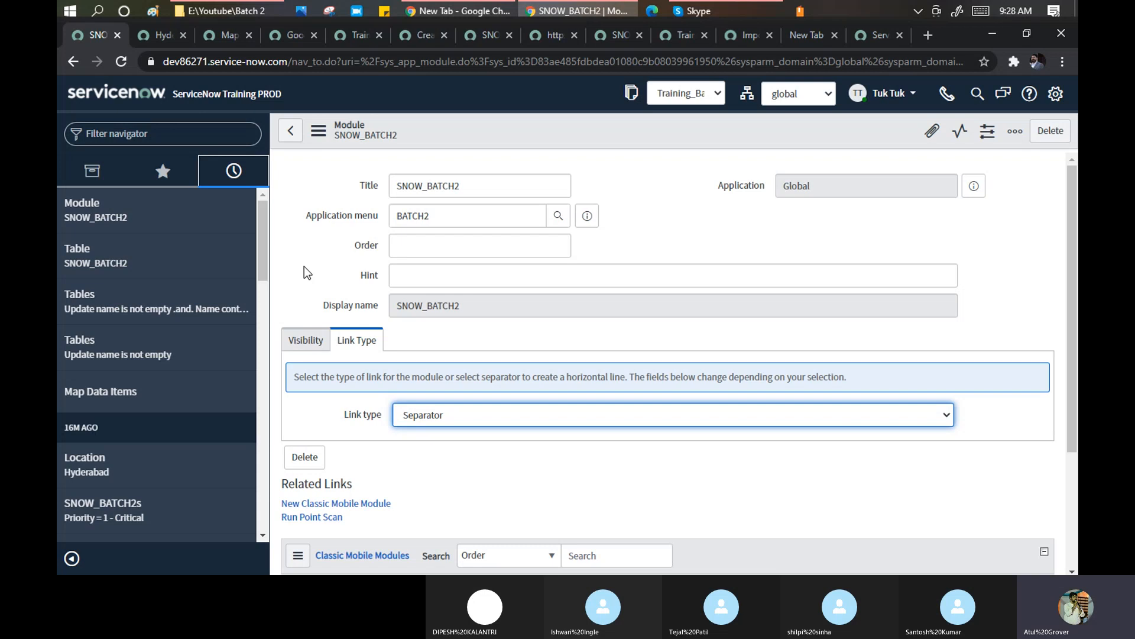
Step: View the open Service Portal page again and return to the SNOW_BATCH2 module record
left_click(871, 31)
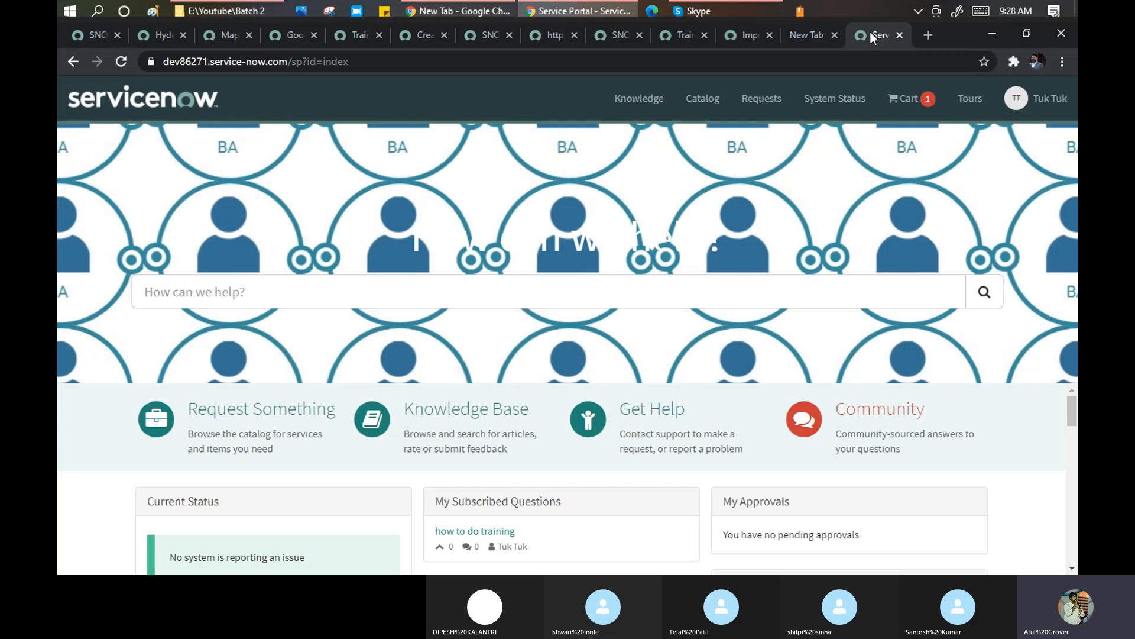
left_click(82, 31)
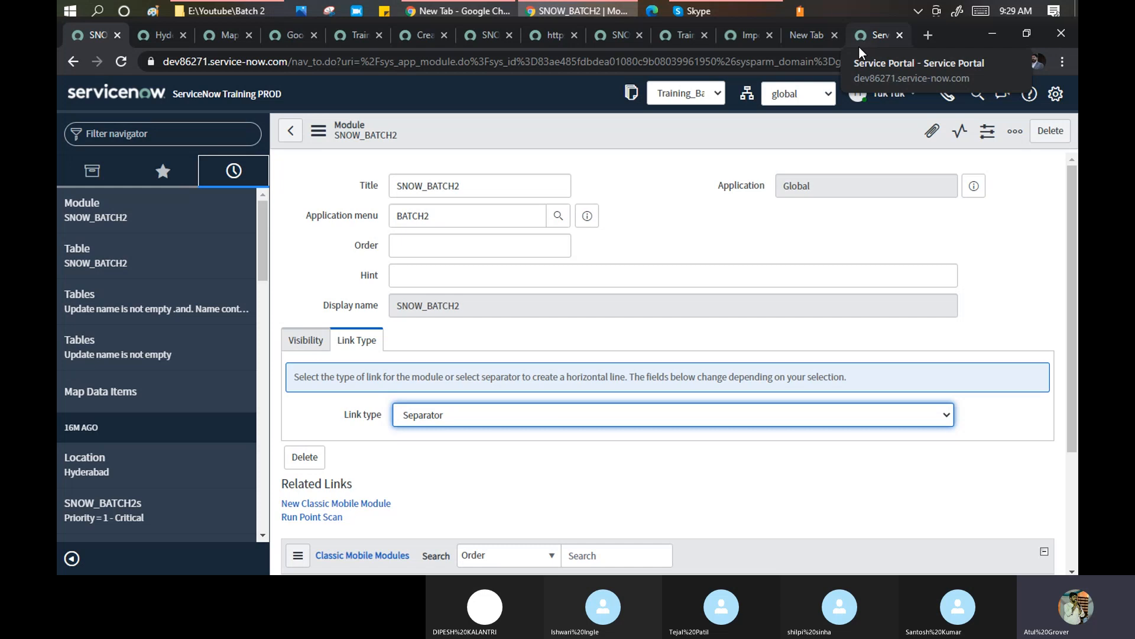
Step: Filter the navigator by "refund" and clear the filter
left_click(150, 135)
type("re")
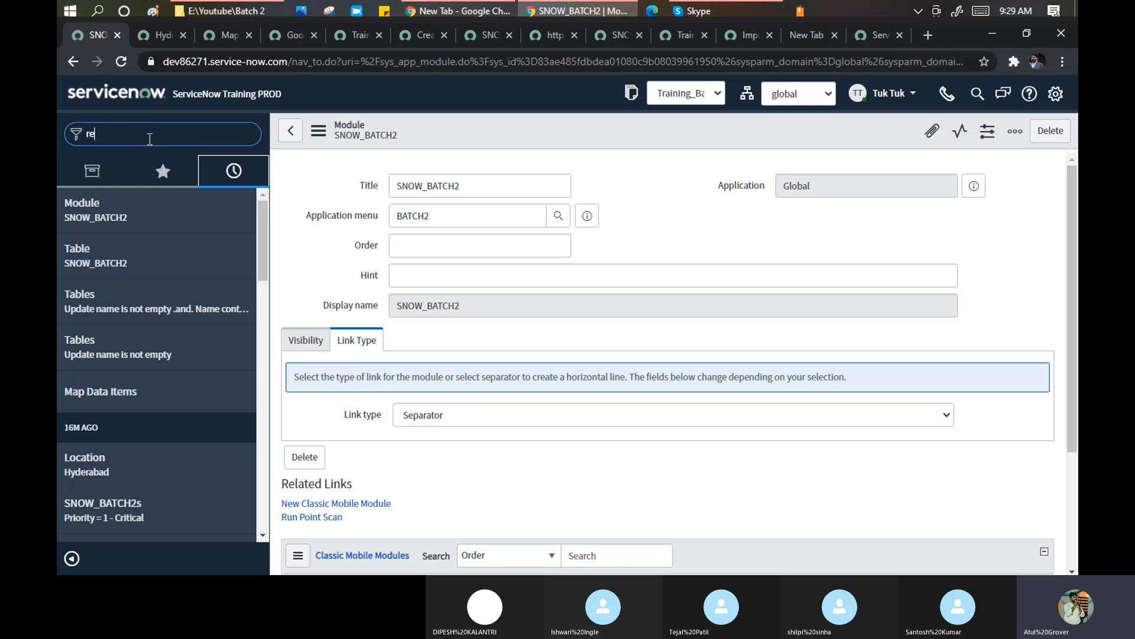
type("fund")
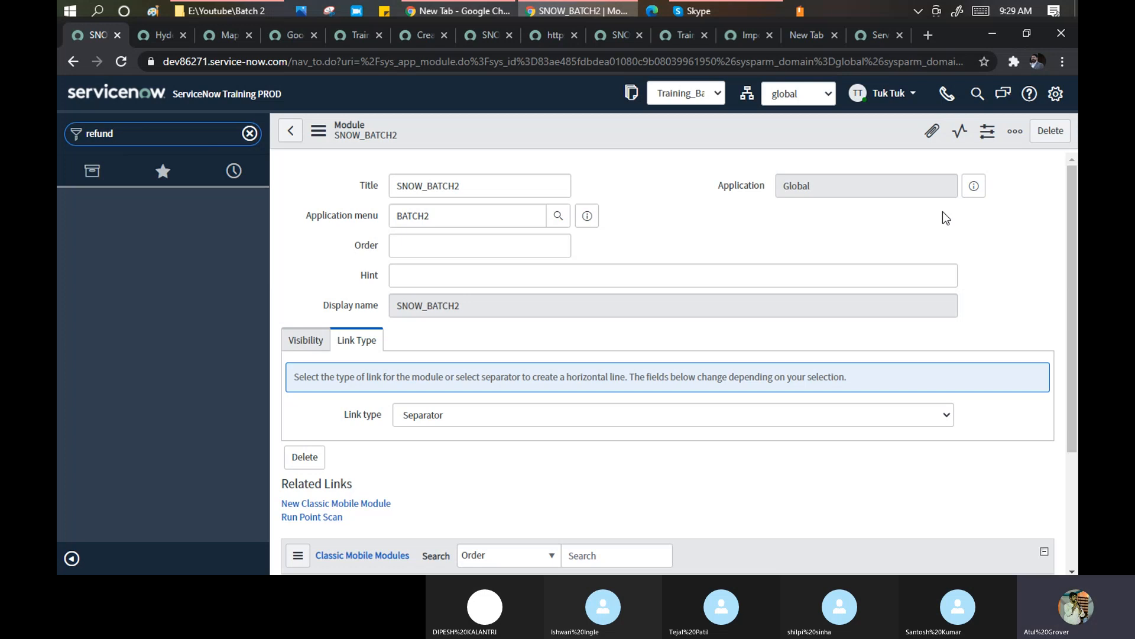
left_click(249, 135)
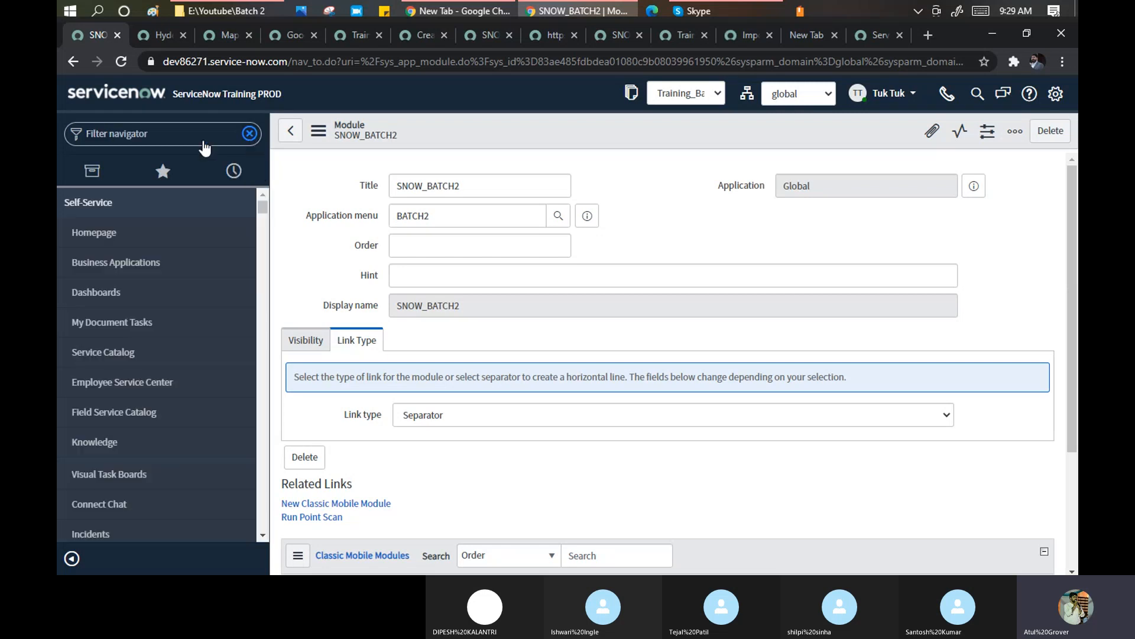
Step: Search the navigator for "batch2" and replace the search text with "2"
left_click(144, 133)
key("Down")
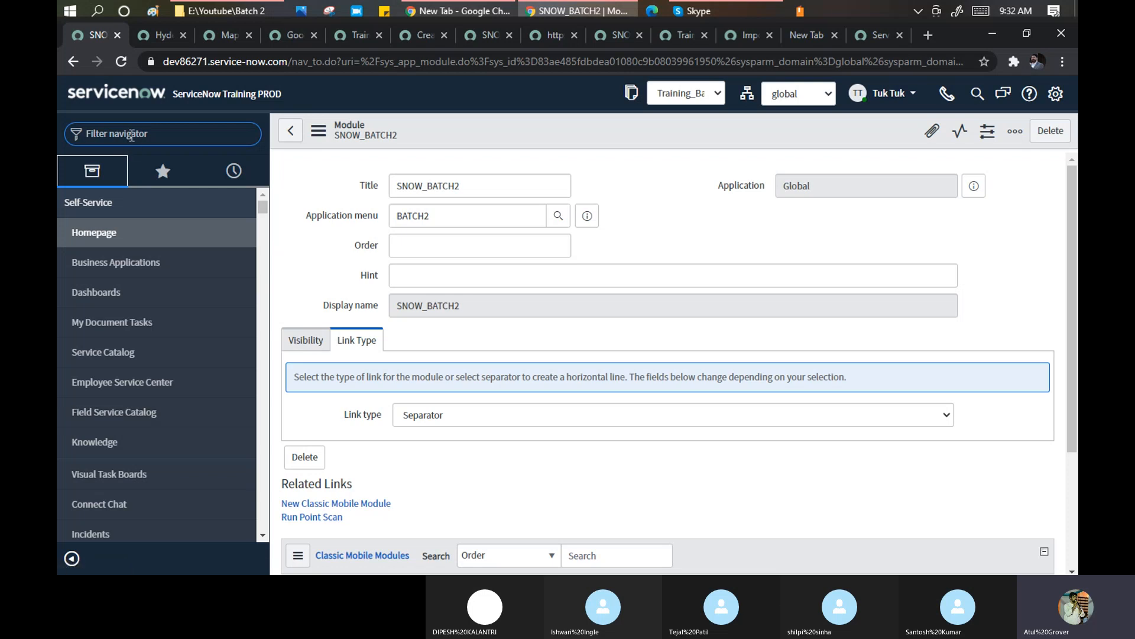
type("batch")
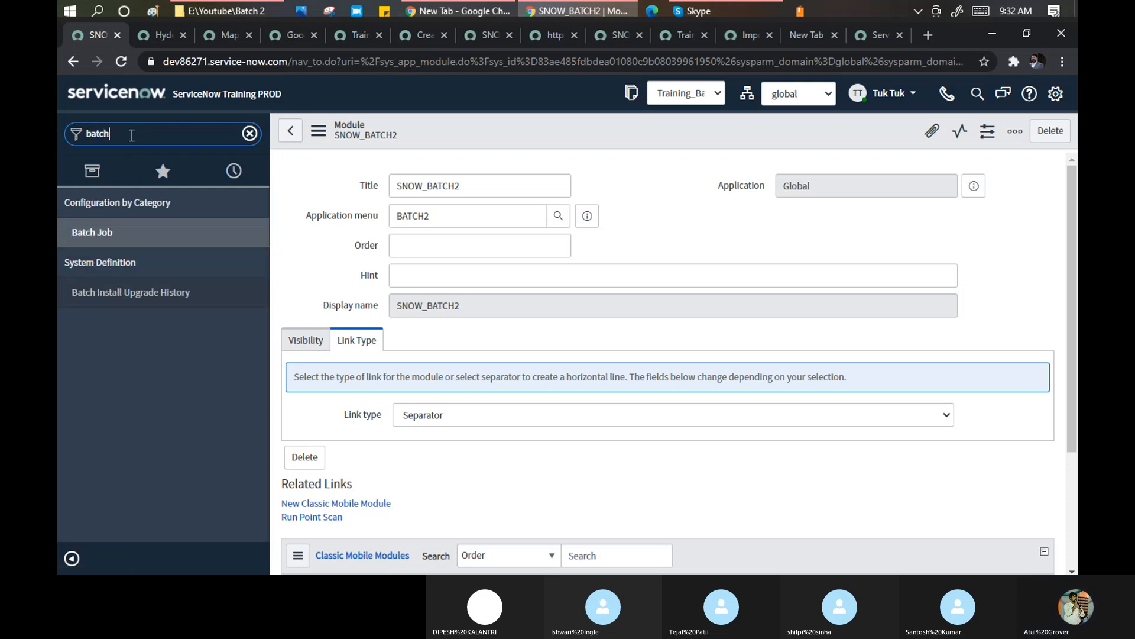
type("2")
left_click(84, 180)
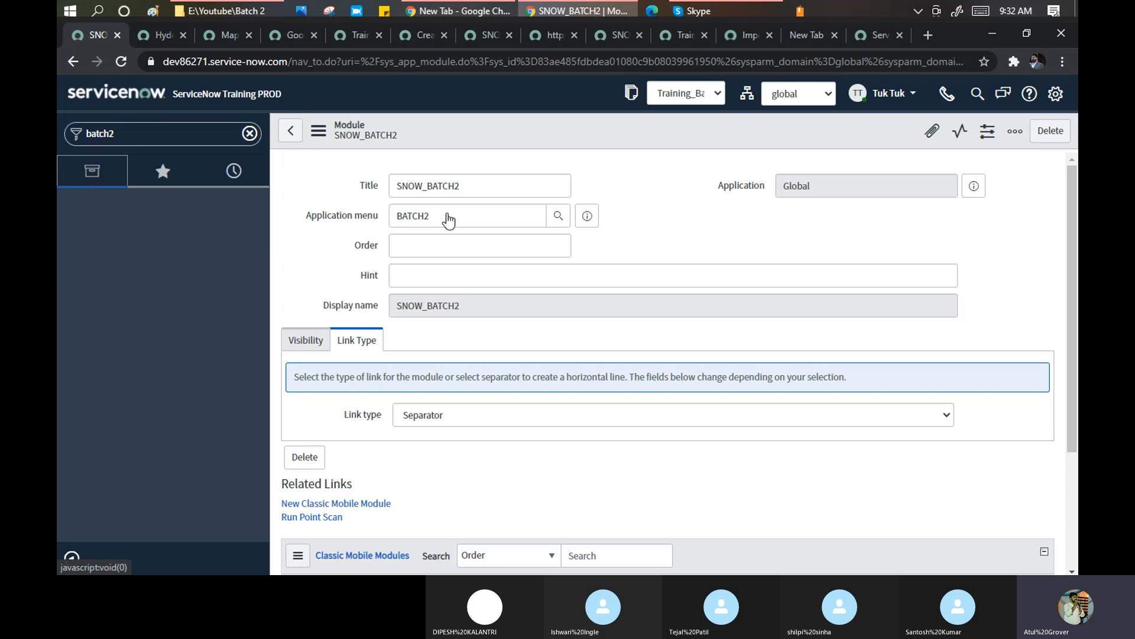
left_click(159, 129)
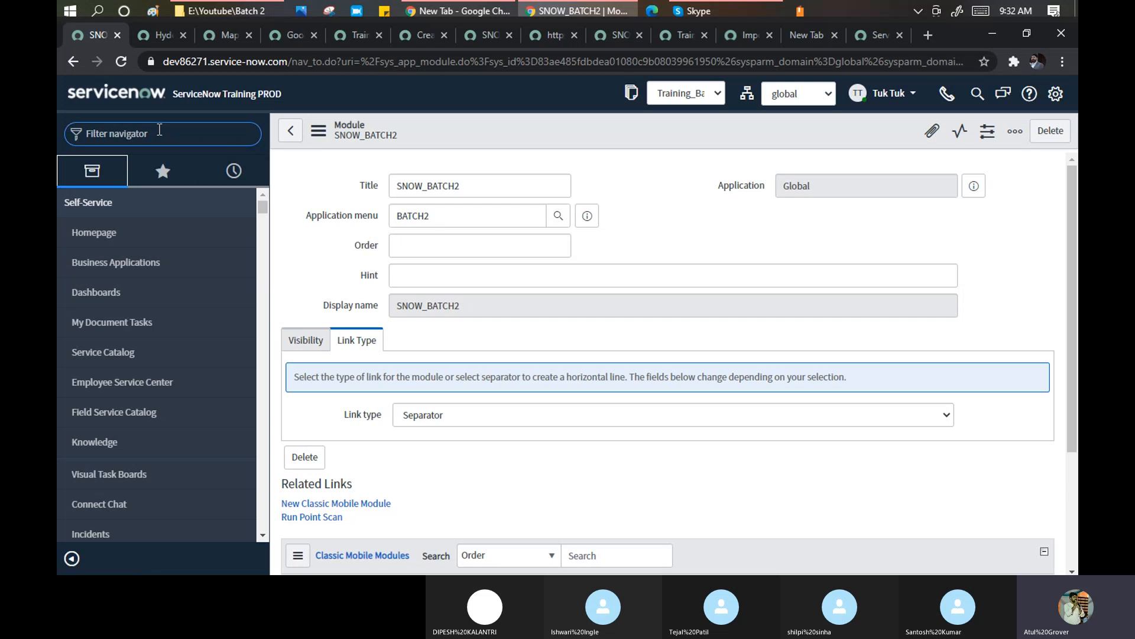
type("2")
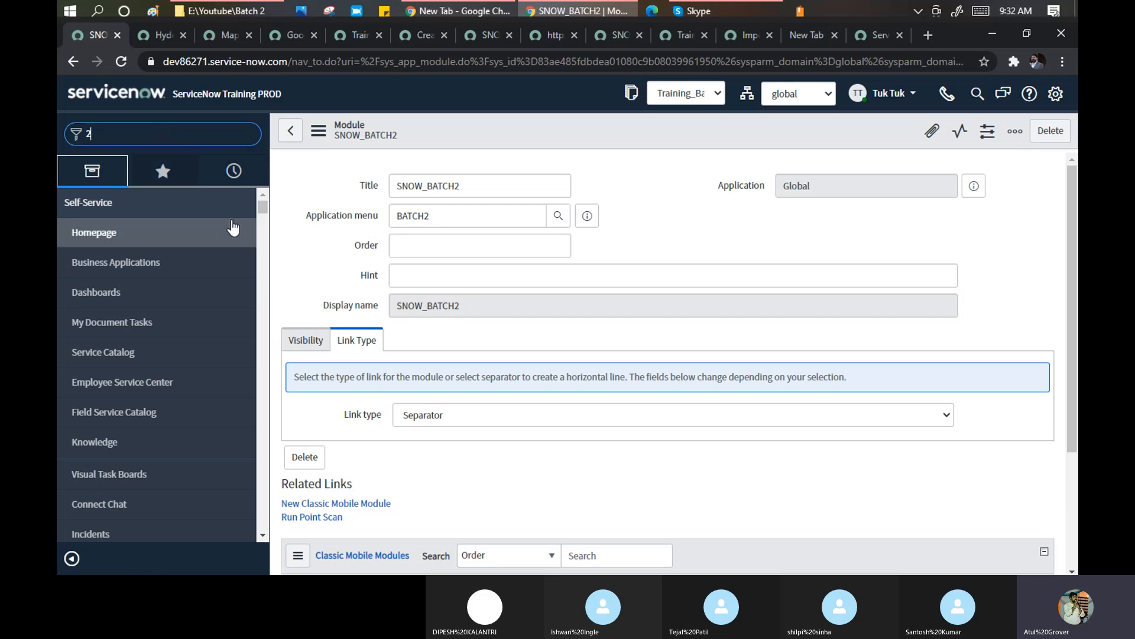
scroll(167, 274, "down", 4)
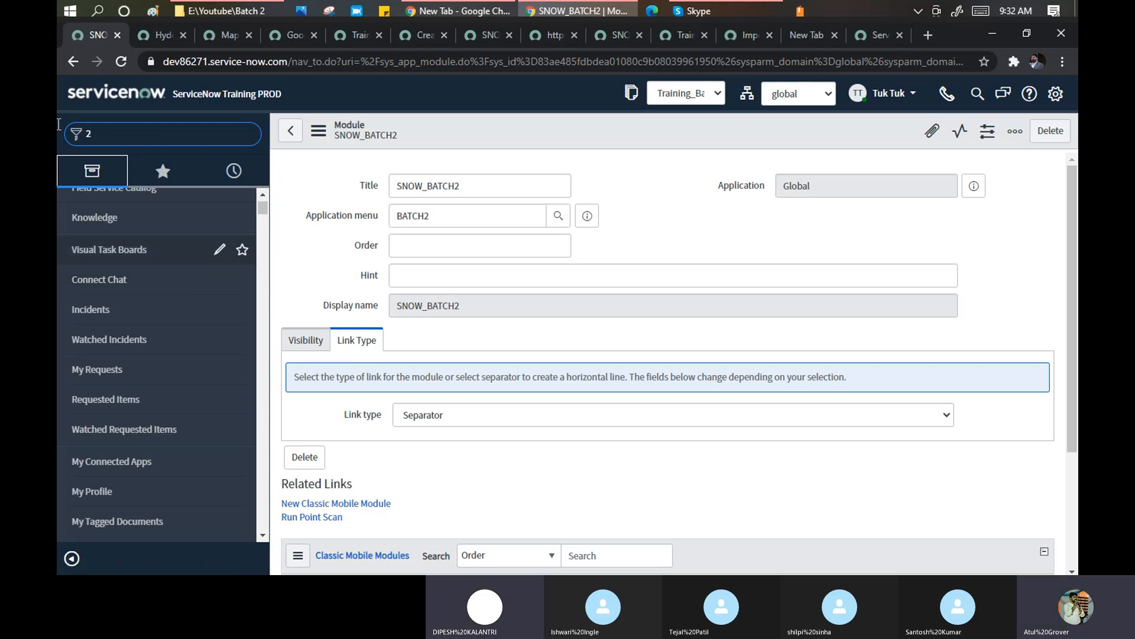
left_click_drag(59, 124, 57, 124)
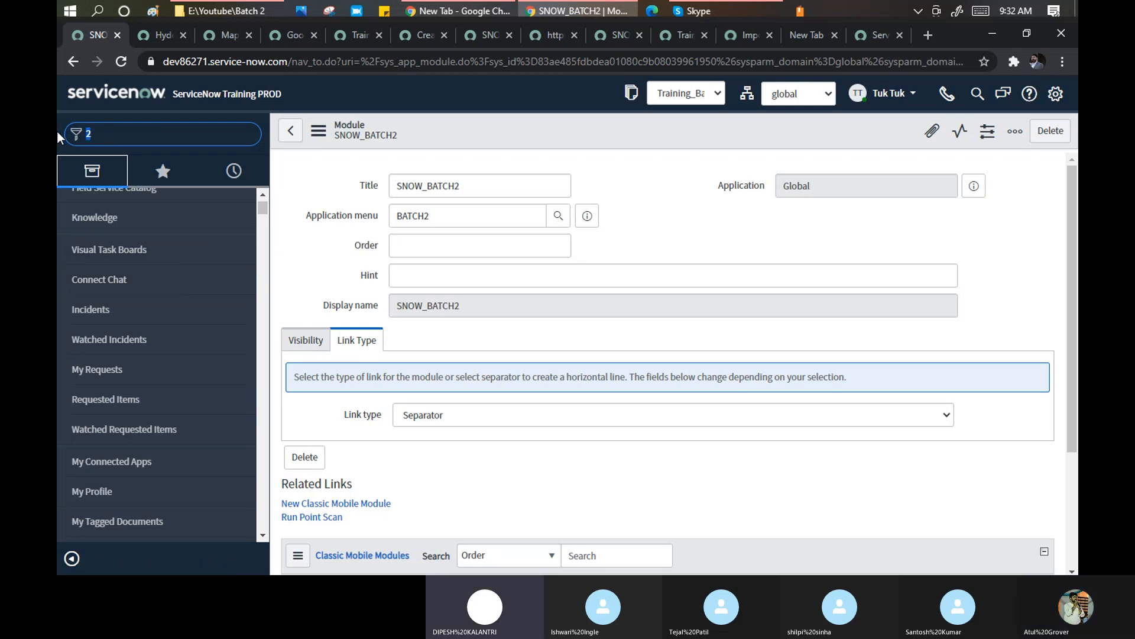
Step: Compare the SNOW_BATCH2 module's visibility and link type settings, and check which role is assigned to it
left_click(296, 340)
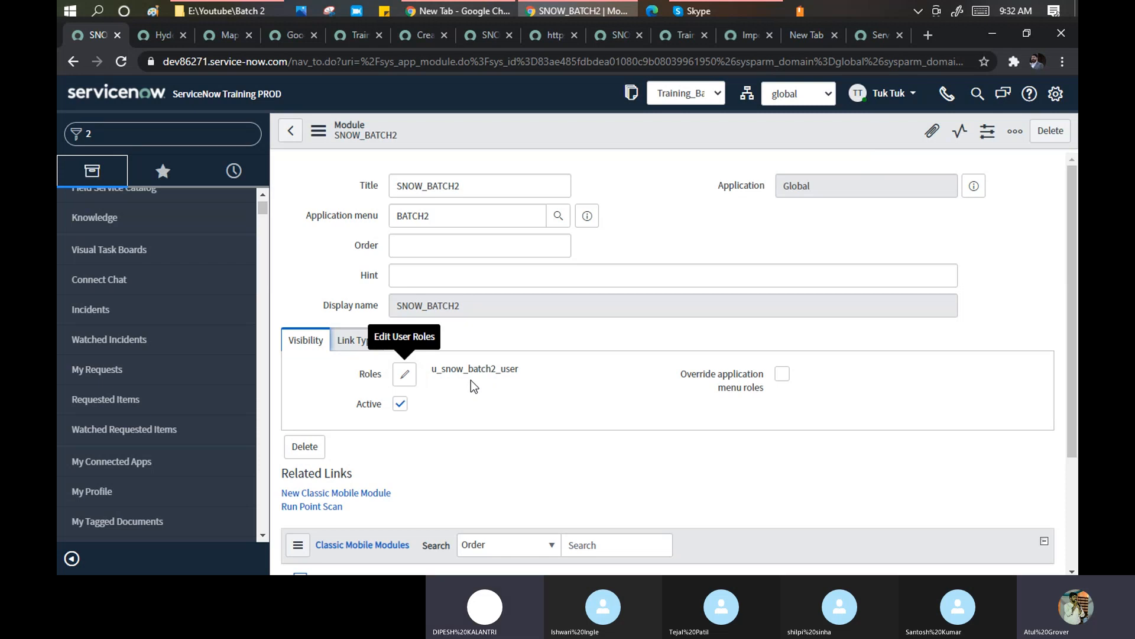
left_click(357, 340)
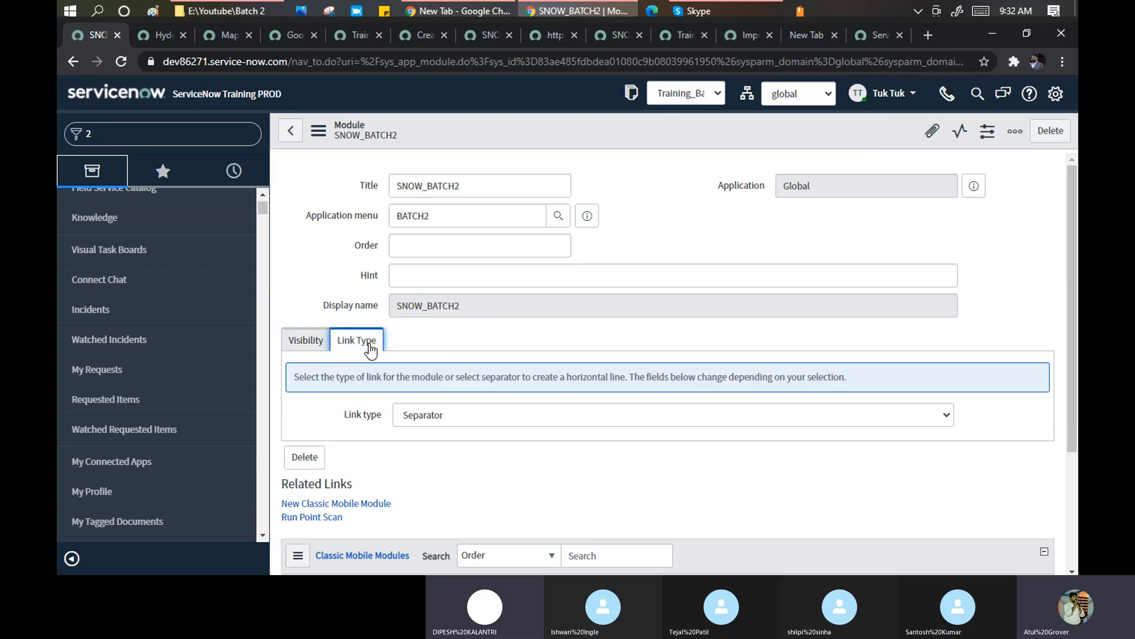
left_click(309, 342)
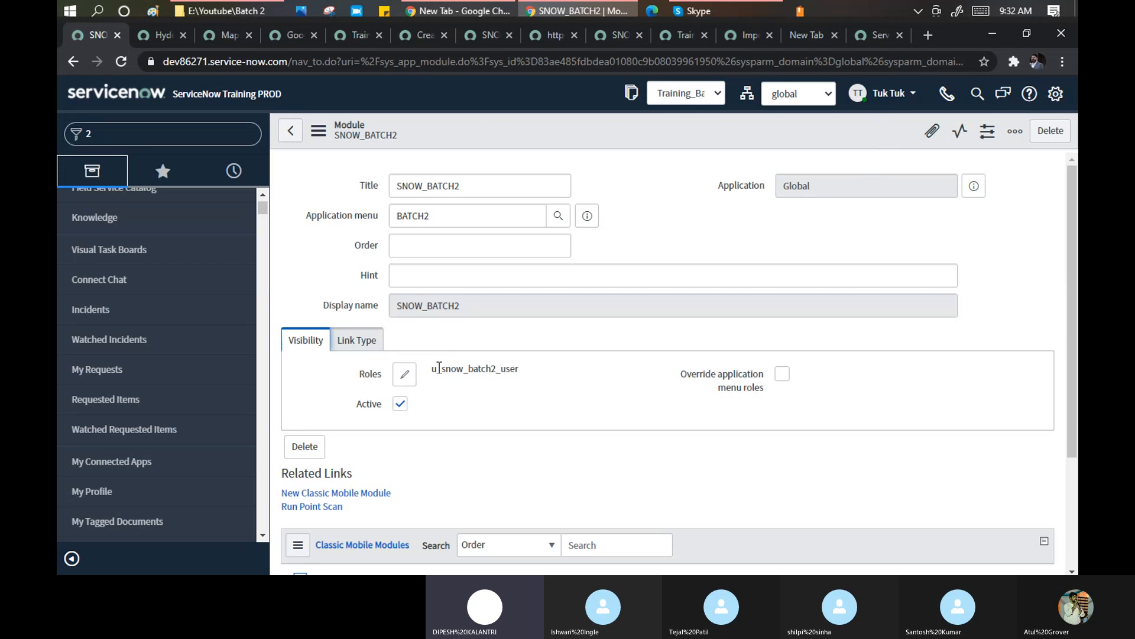
left_click_drag(433, 369, 495, 377)
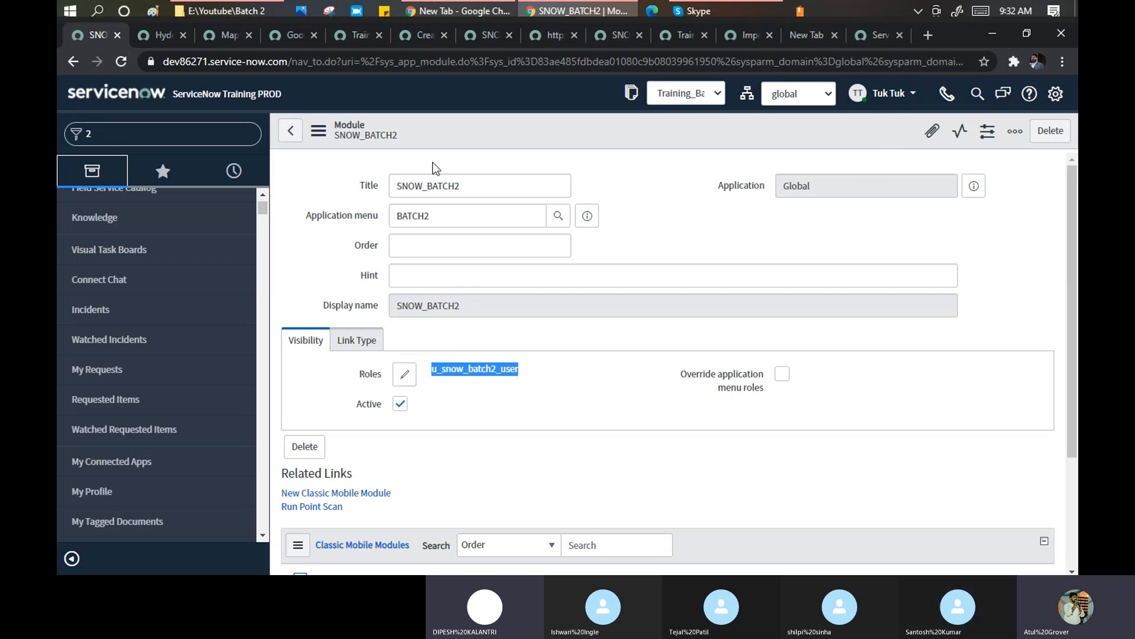
left_click(406, 388)
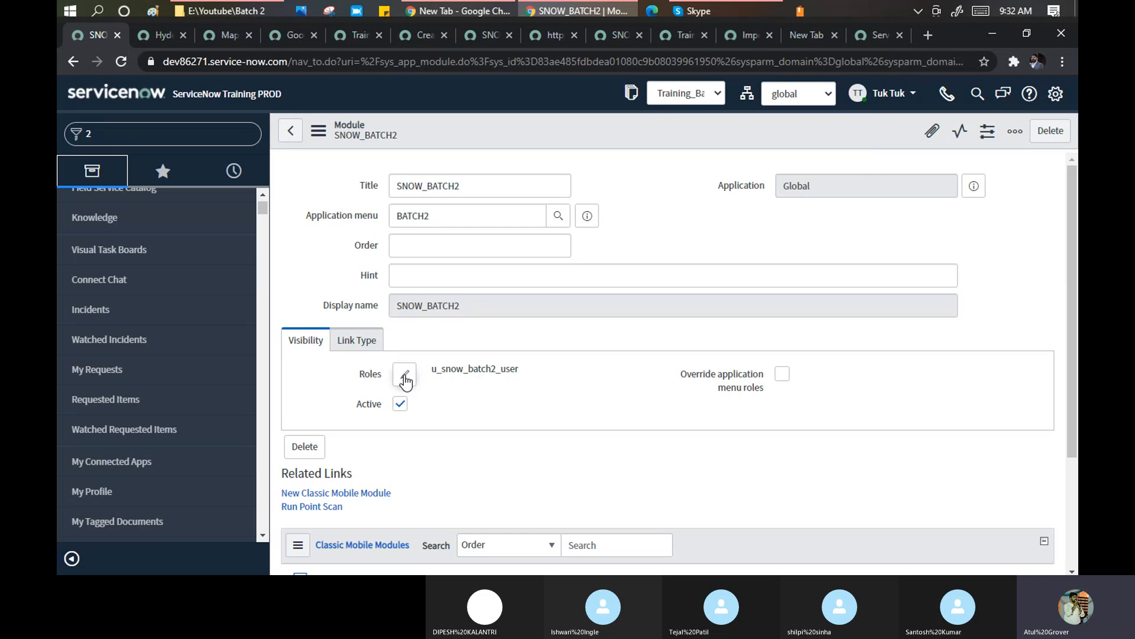
Step: Add the admin role to the SNOW_BATCH2 module's roles
left_click(405, 375)
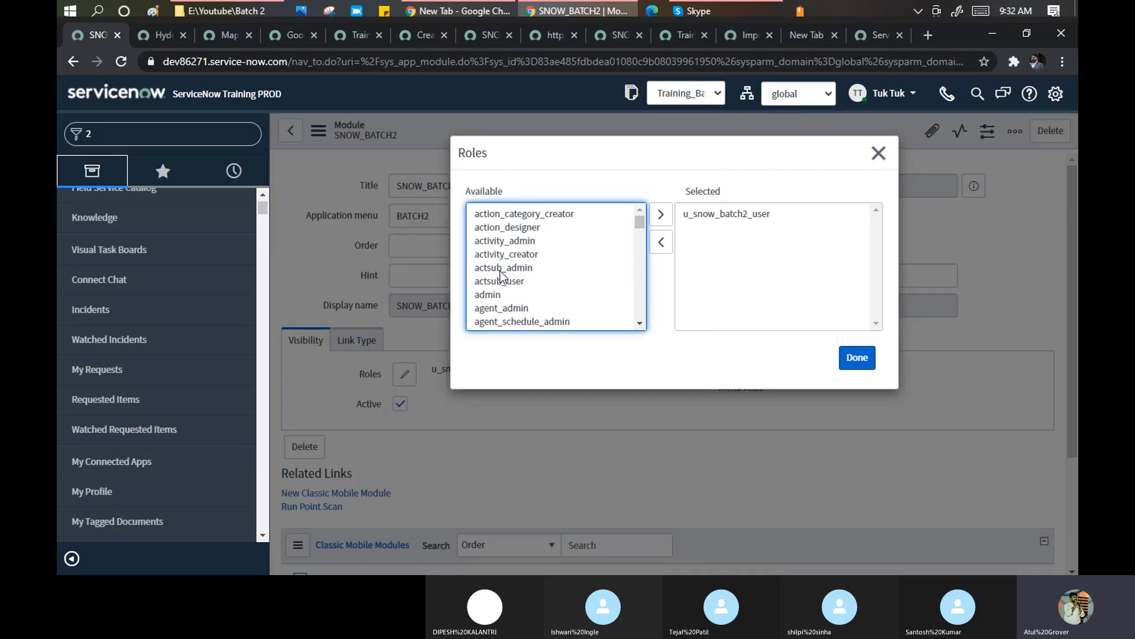
left_click(486, 295)
left_click(660, 214)
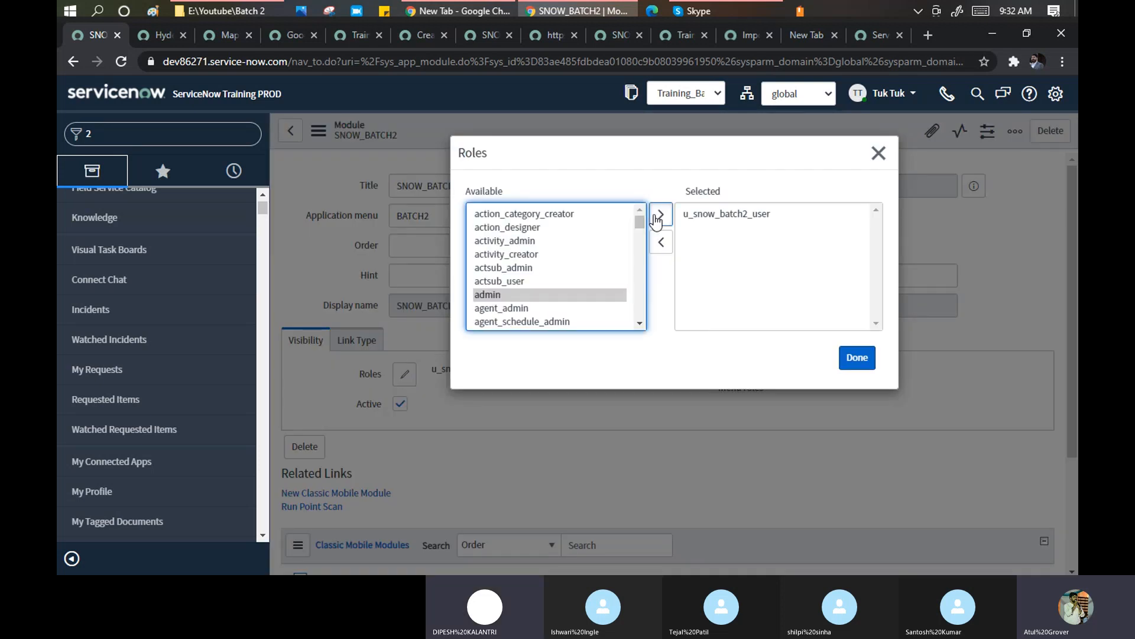
left_click(857, 358)
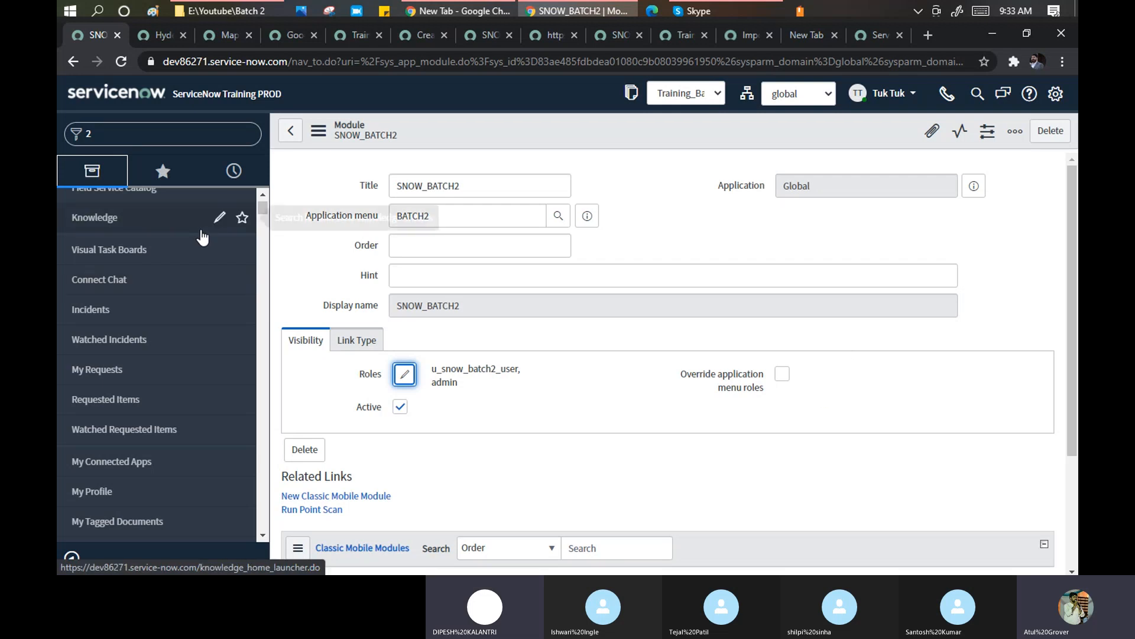
right_click(530, 126)
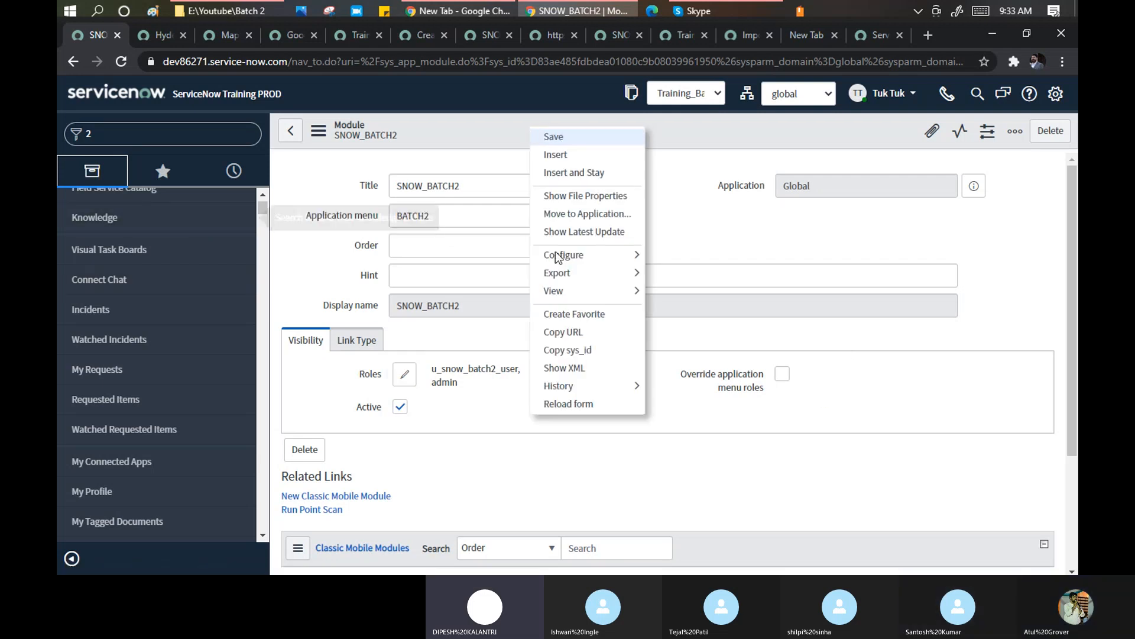
mouse_move(587, 385)
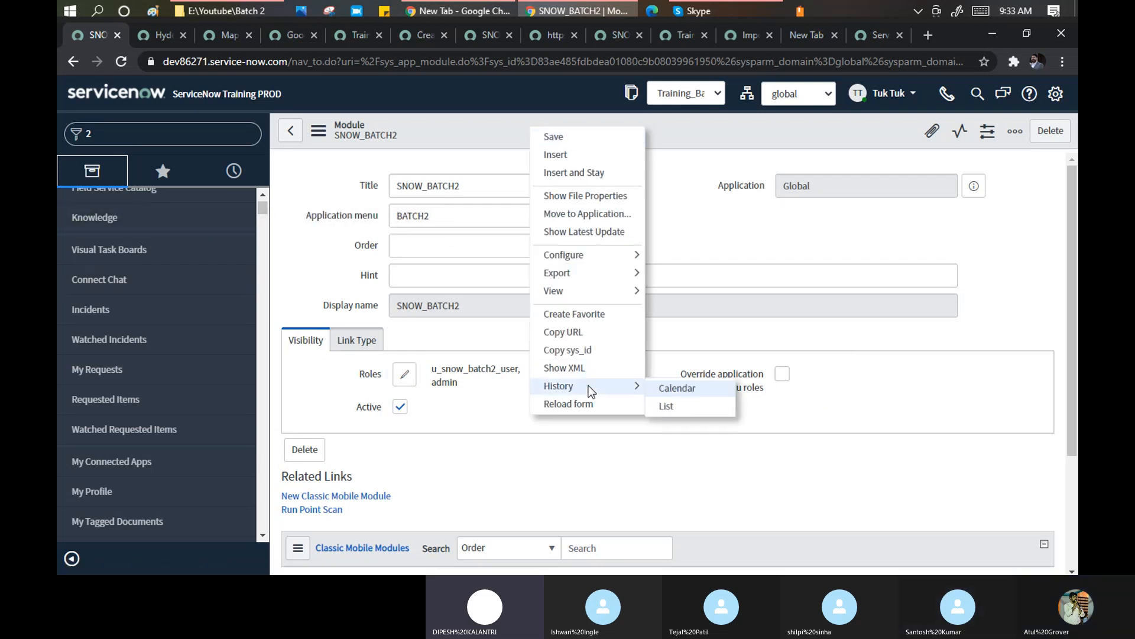
left_click(676, 388)
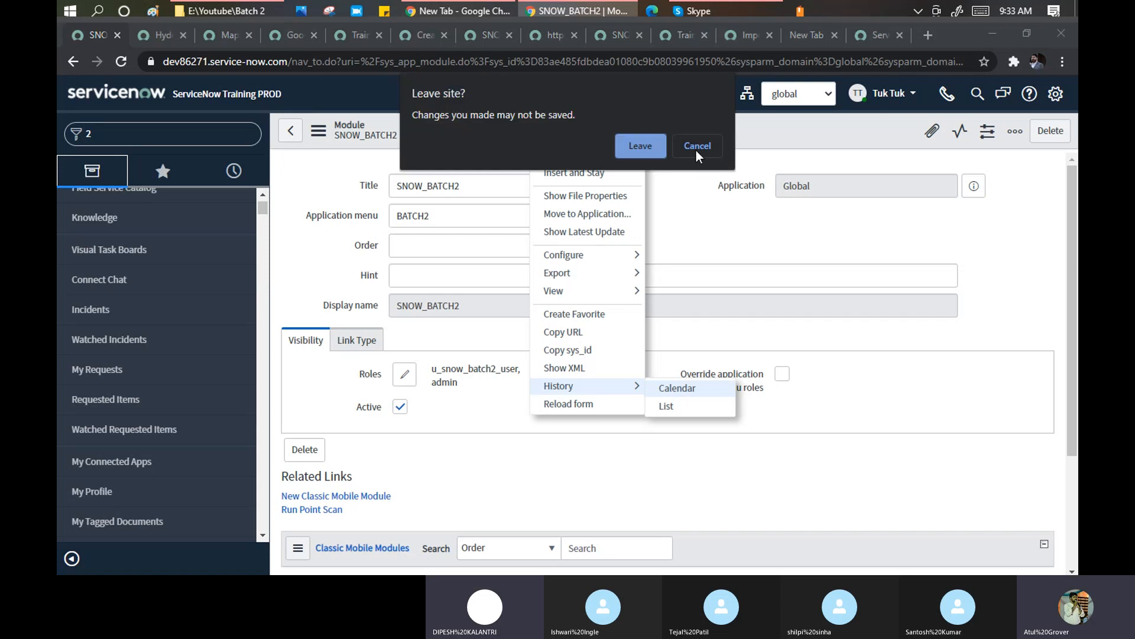
left_click(697, 147)
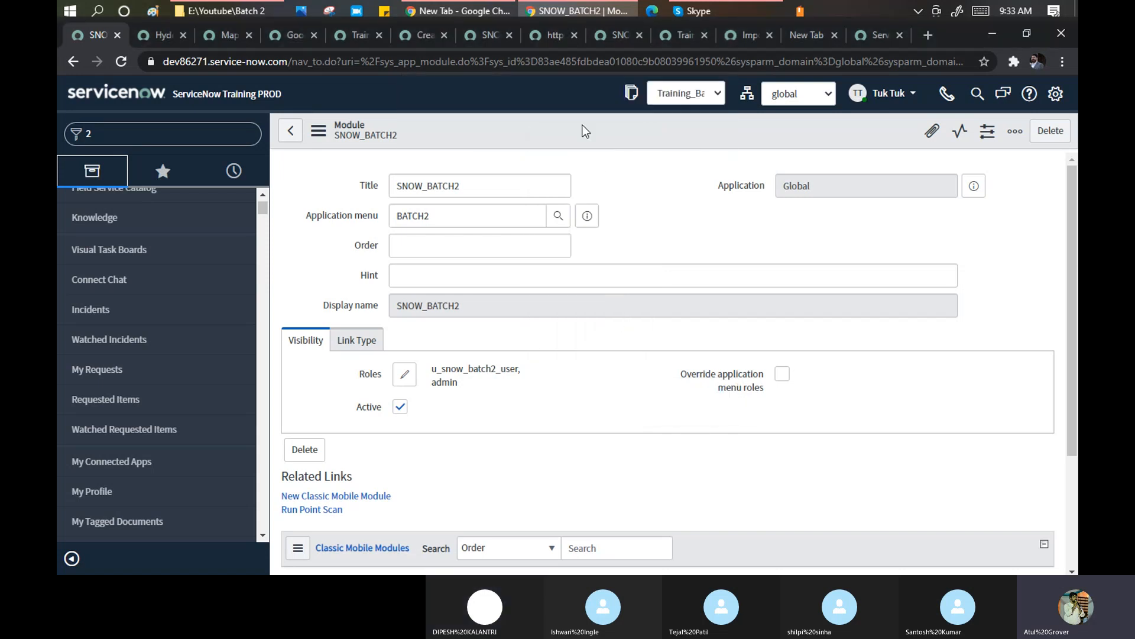
Step: Open the module's record history as a list, sort the audit entries by update time with the newest first, and review the changes
right_click(585, 130)
mouse_move(685, 385)
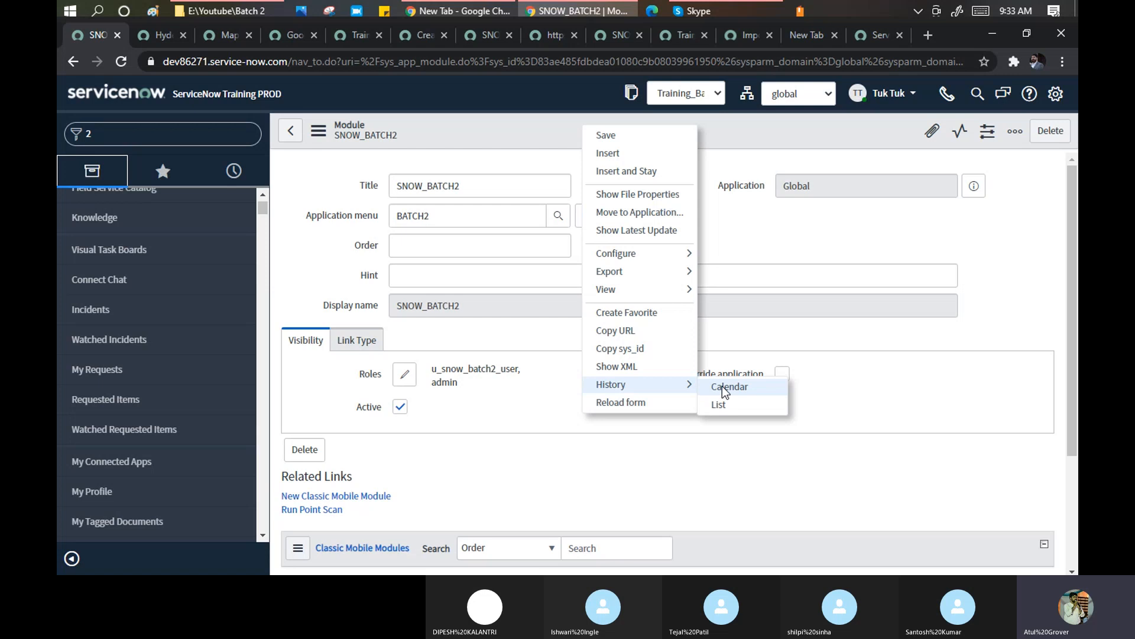
left_click(725, 403)
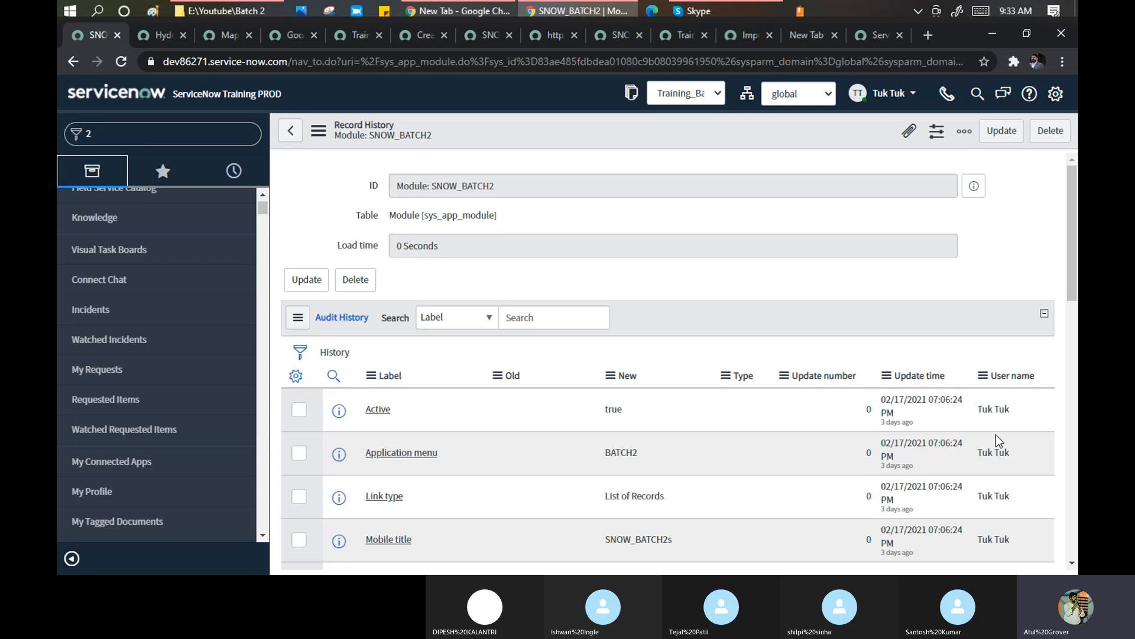
scroll(1007, 394, "down", 5)
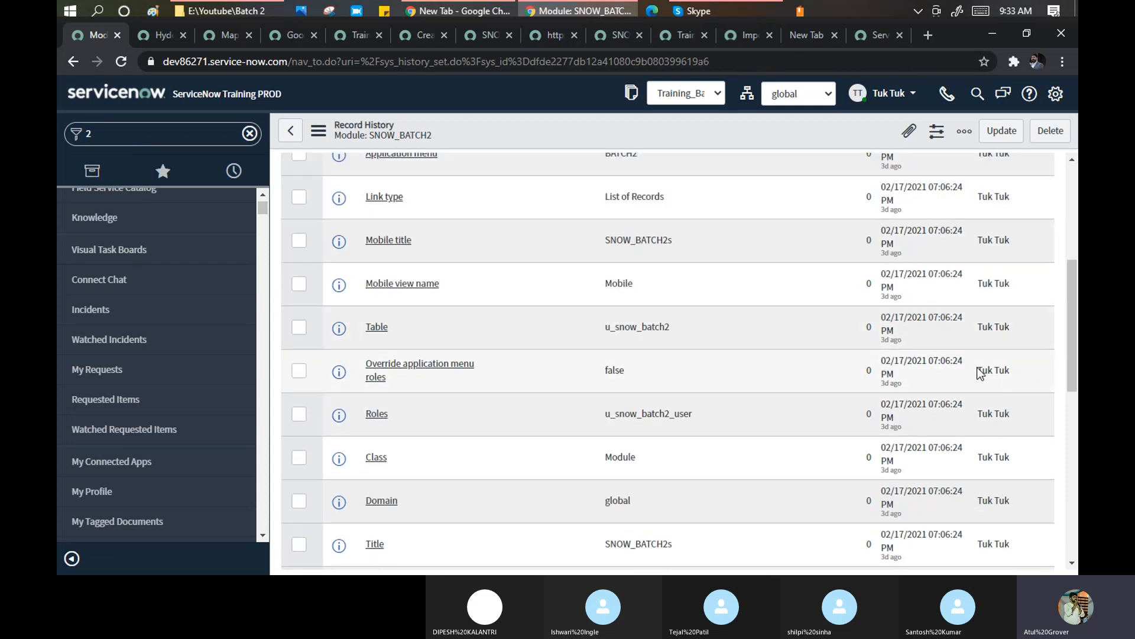
scroll(965, 325, "up", 3)
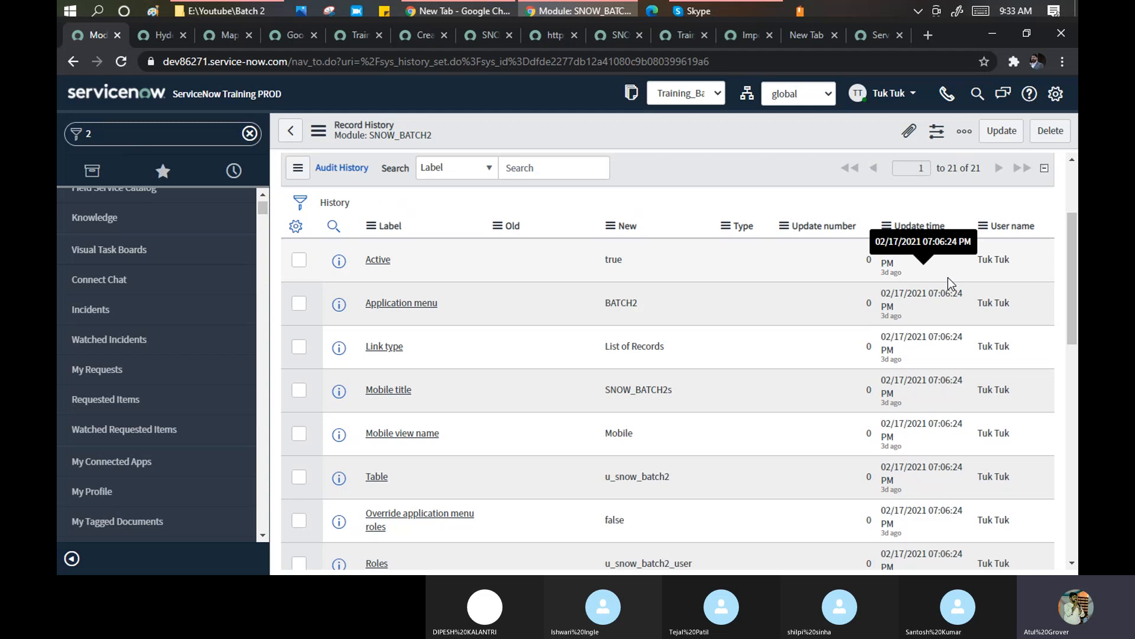
left_click(919, 227)
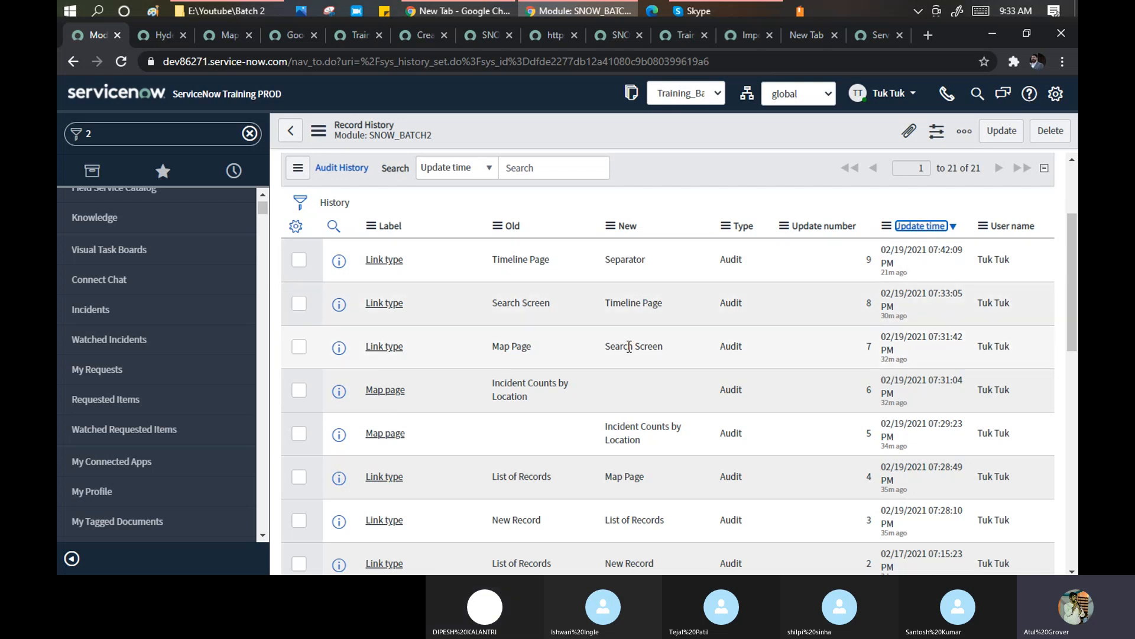
scroll(630, 346, "down", 1)
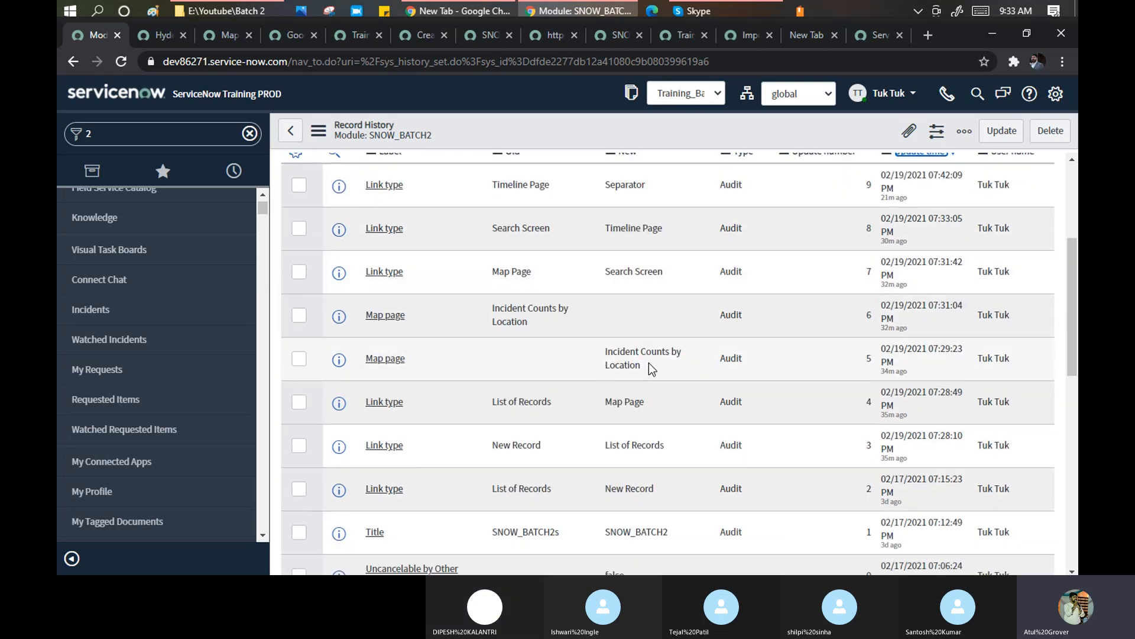
scroll(648, 363, "down", 1)
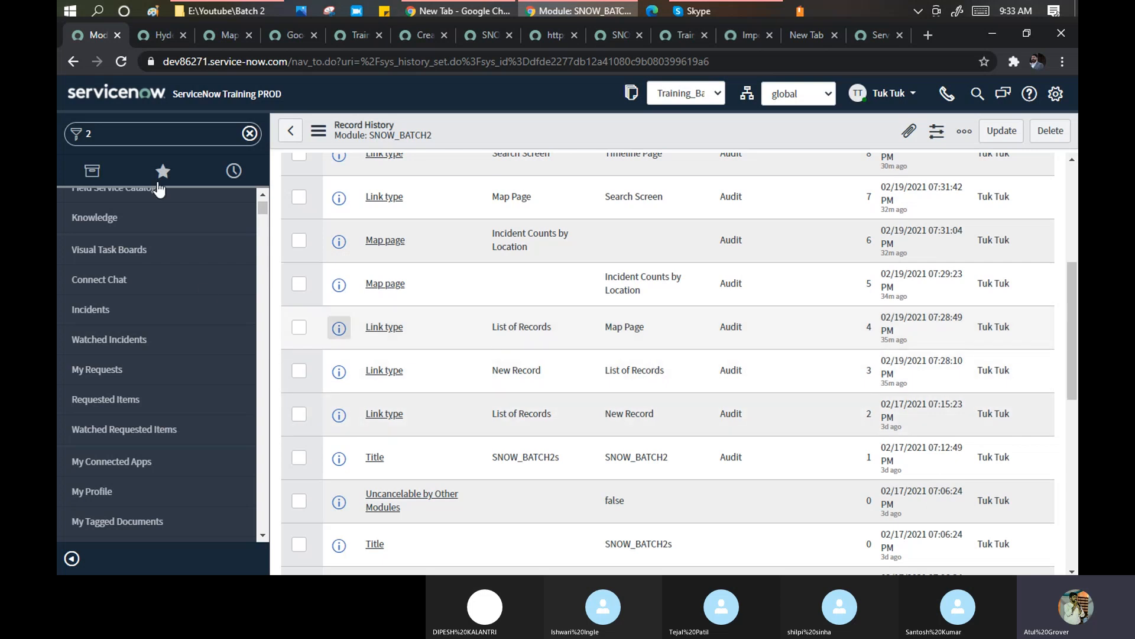
Step: Reload the page, filter the navigator by "batch", and clear the filter
left_click(115, 134)
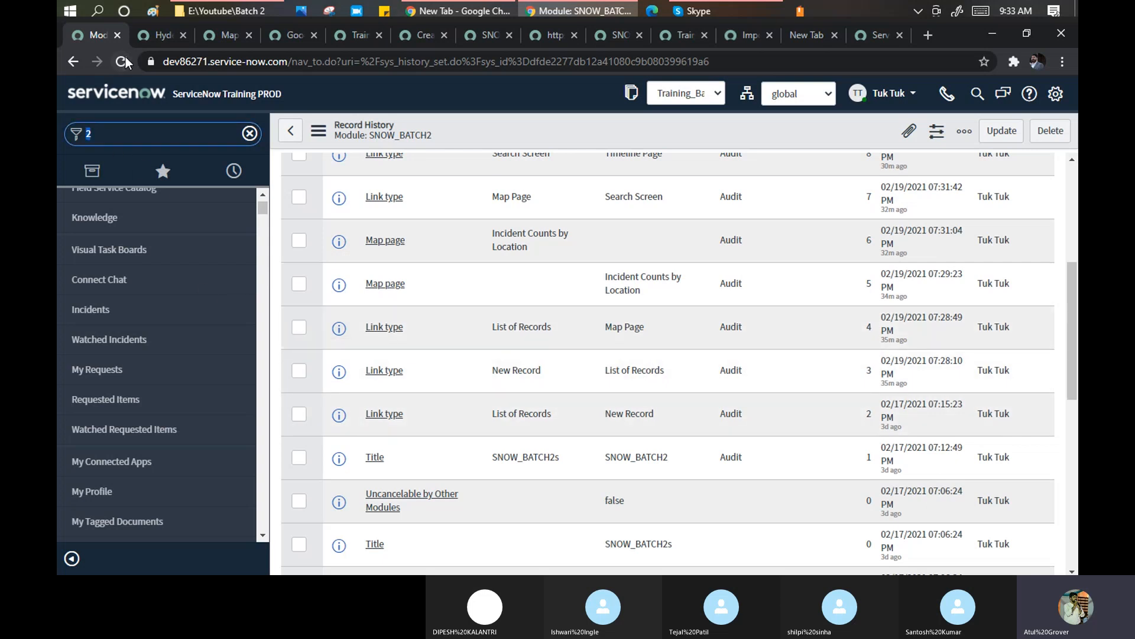
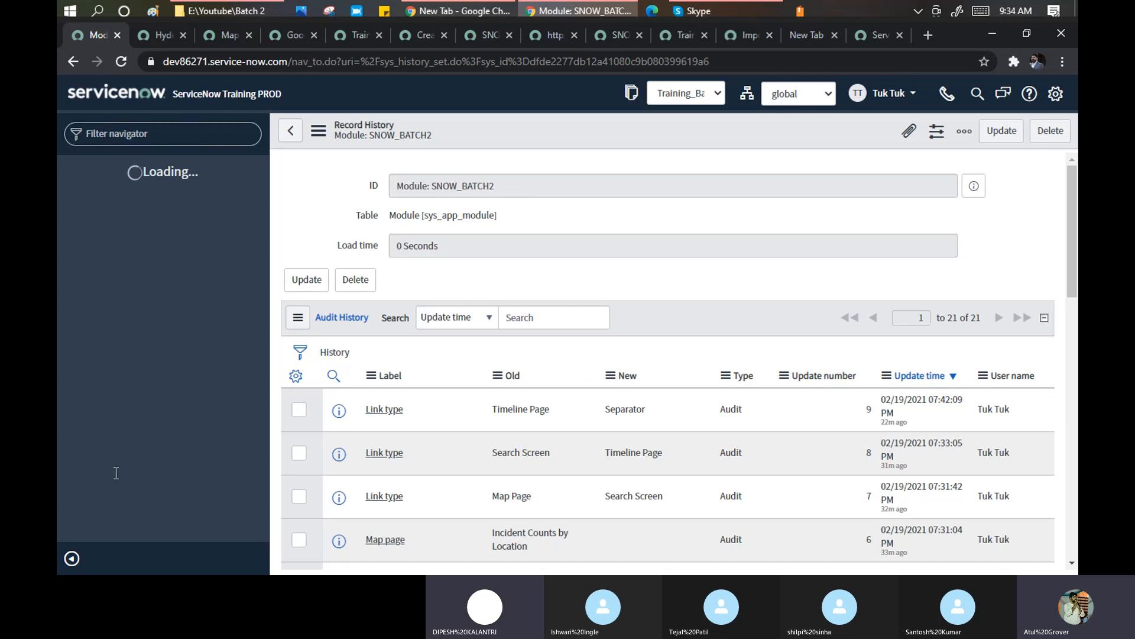
left_click(116, 134)
type("batch")
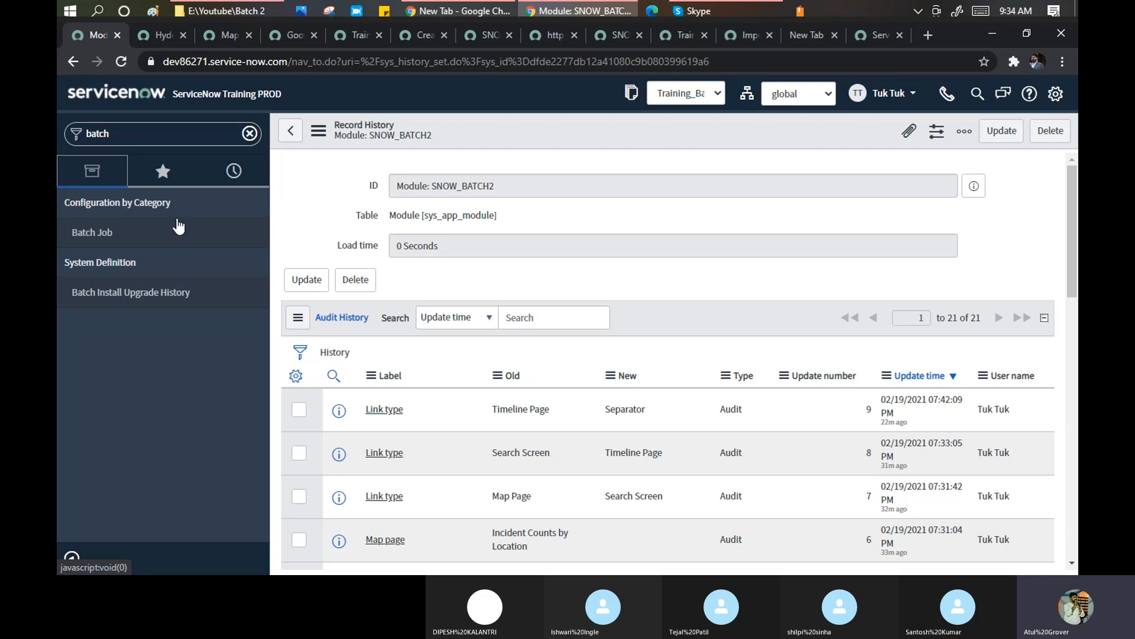
left_click(250, 133)
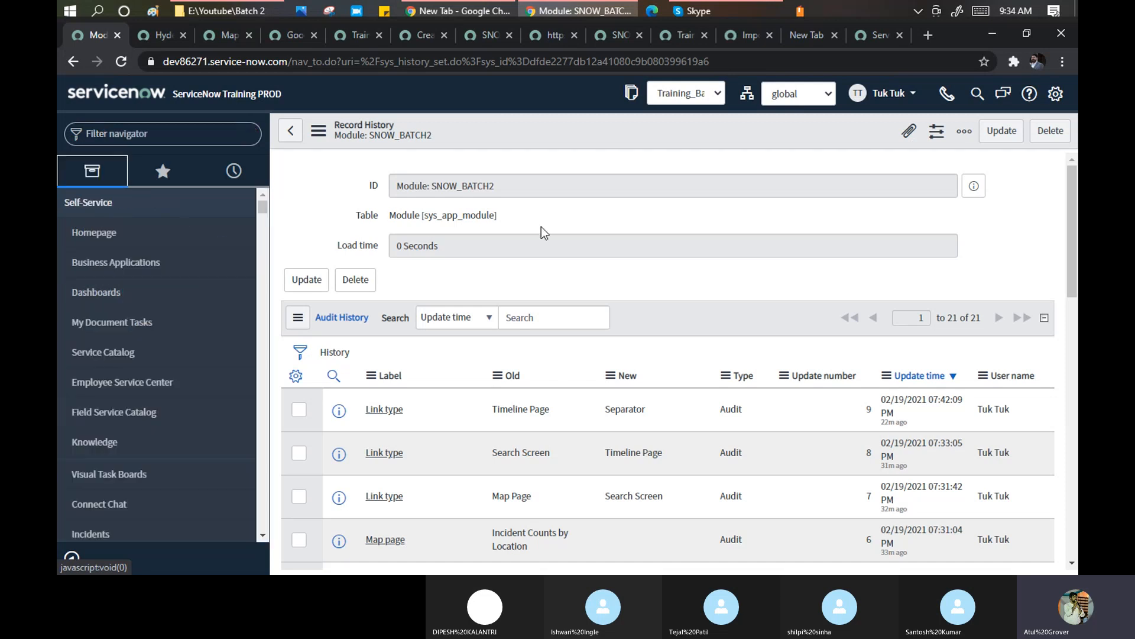
Step: Filter the navigator by "modules", open the SNOW_BATCH2 table from the recent history, and check the user role in its access controls
left_click(146, 131)
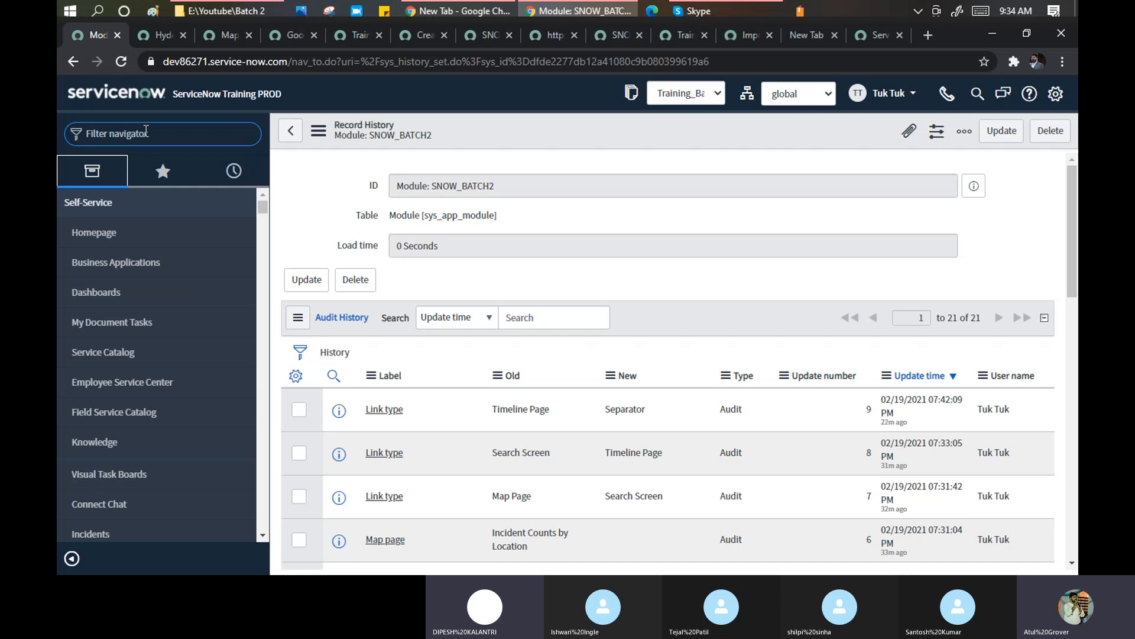
type("modules")
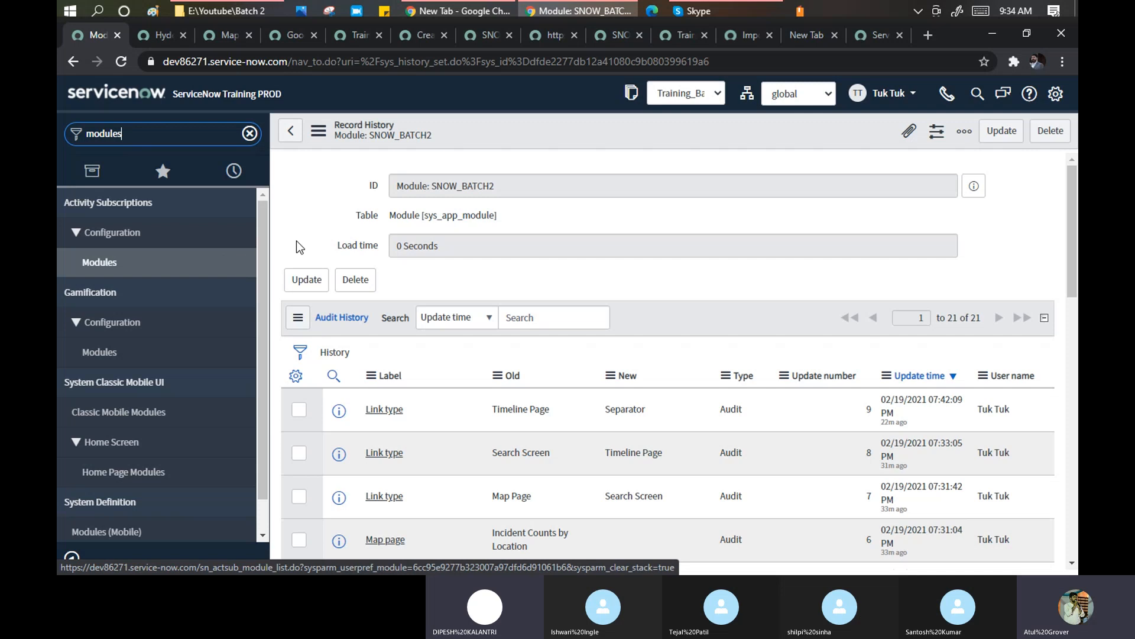
left_click(239, 172)
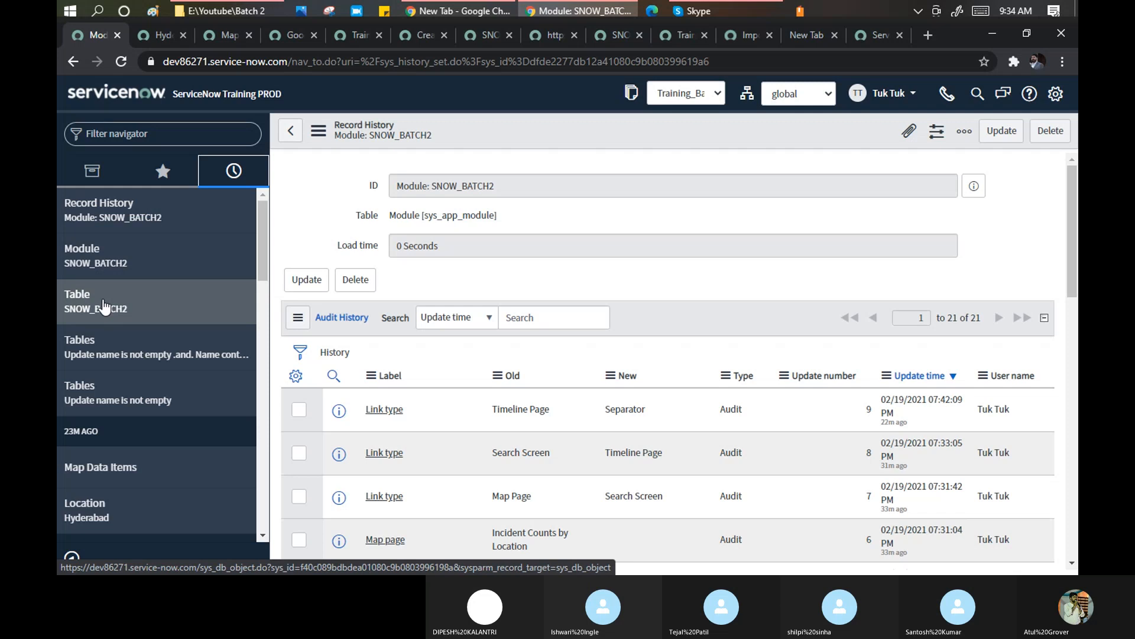
left_click(105, 306)
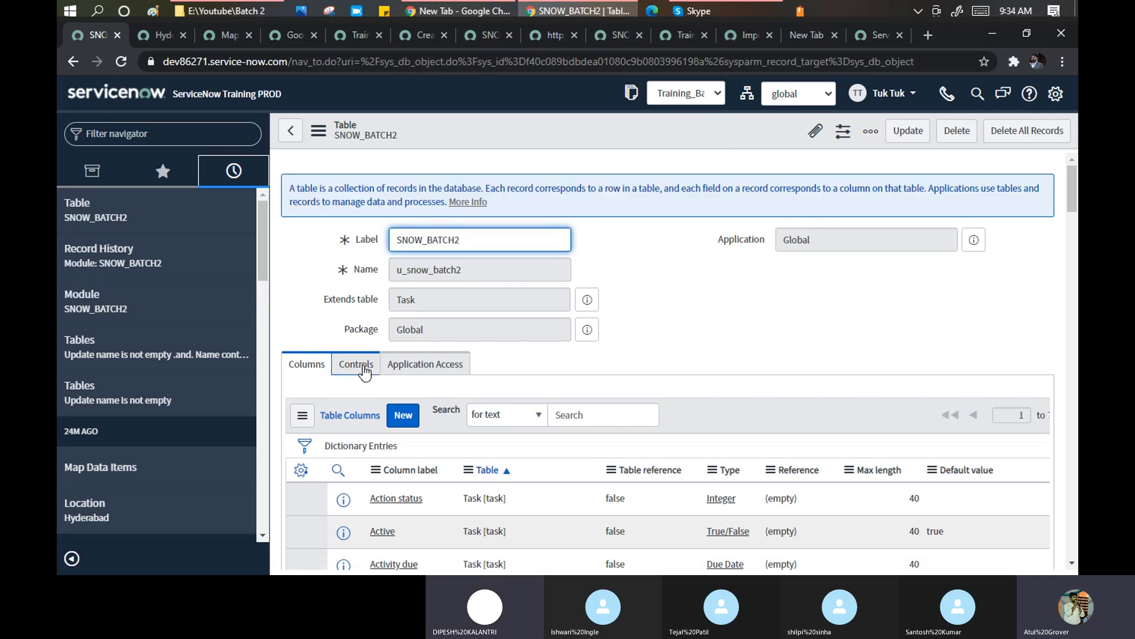
left_click(364, 367)
scroll(681, 342, "down", 5)
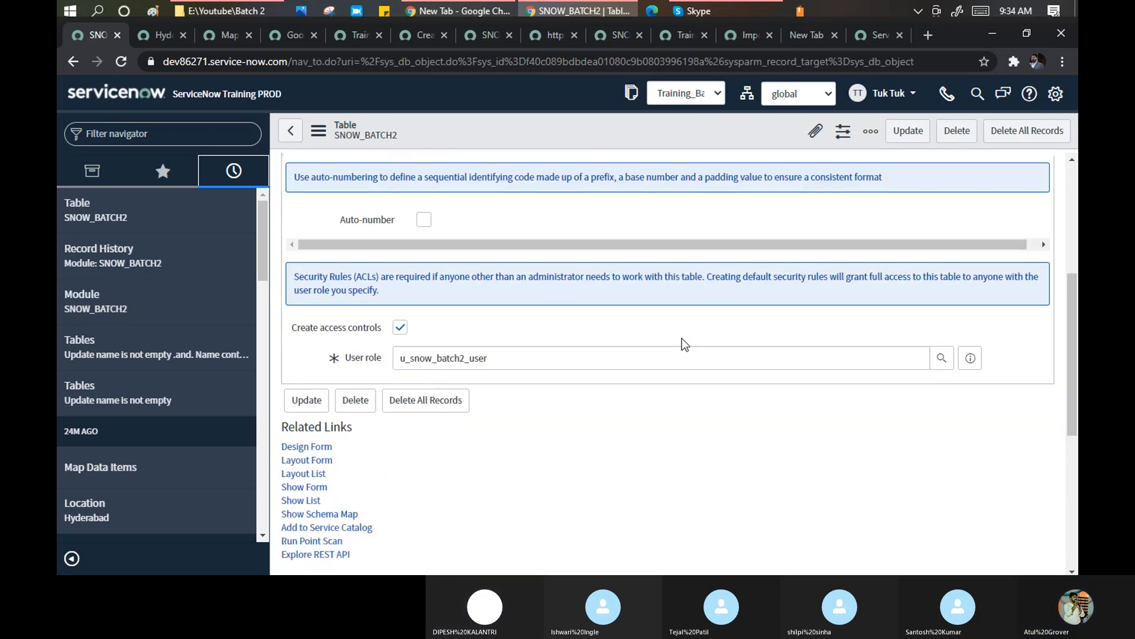
scroll(684, 345, "down", 1)
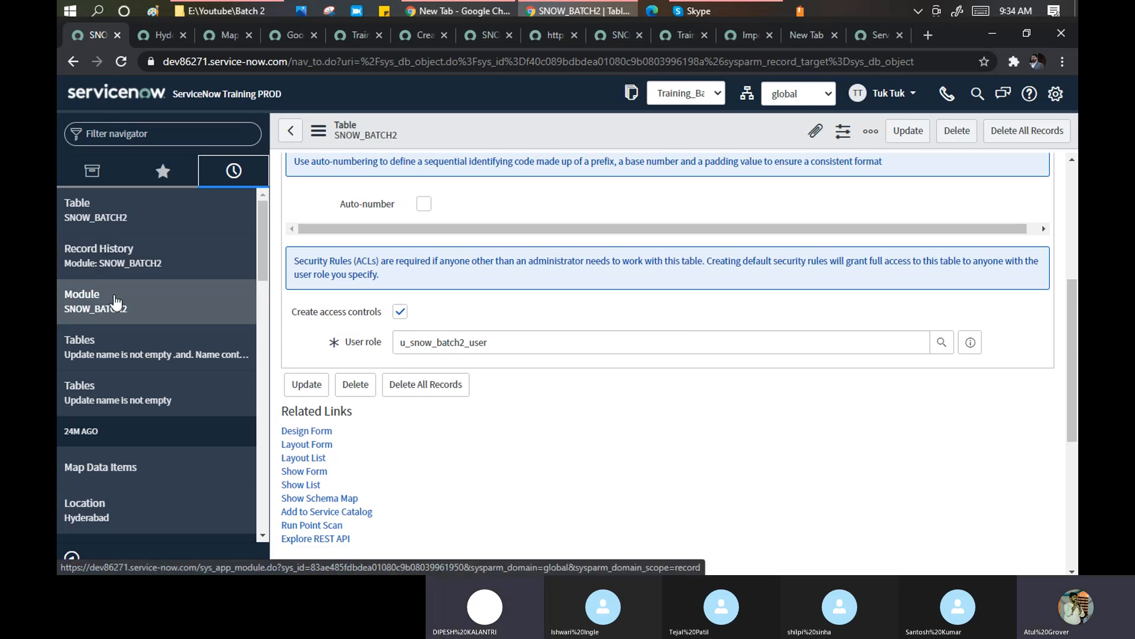
Step: Open the SNOW_BATCH2 module record from the recent history, add the admin role to its roles, and save it
left_click(117, 302)
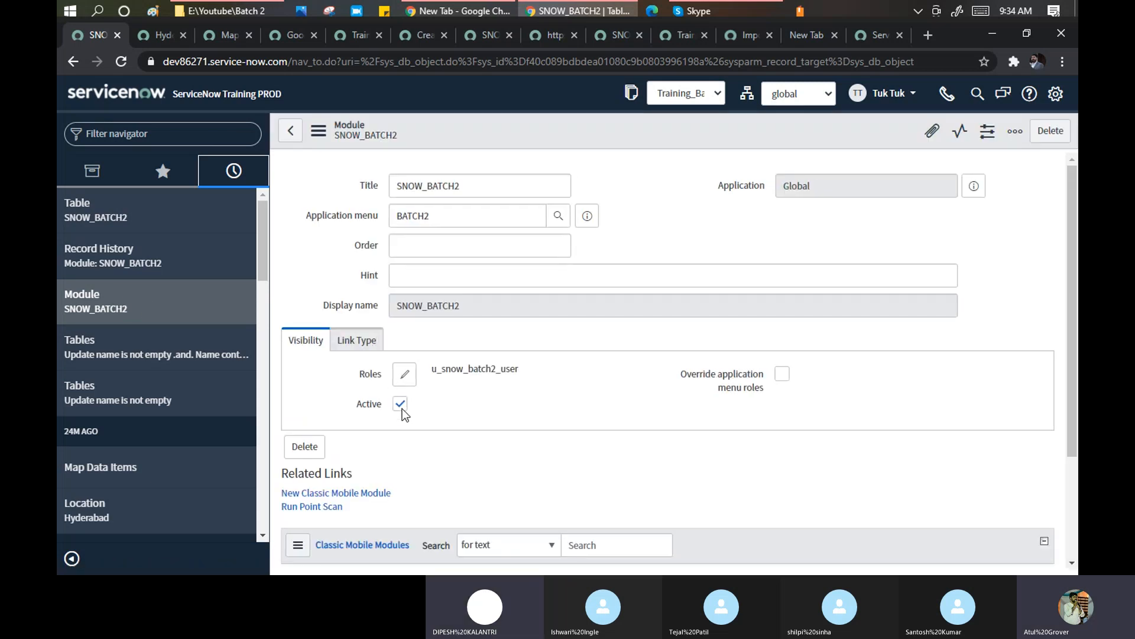
left_click(416, 378)
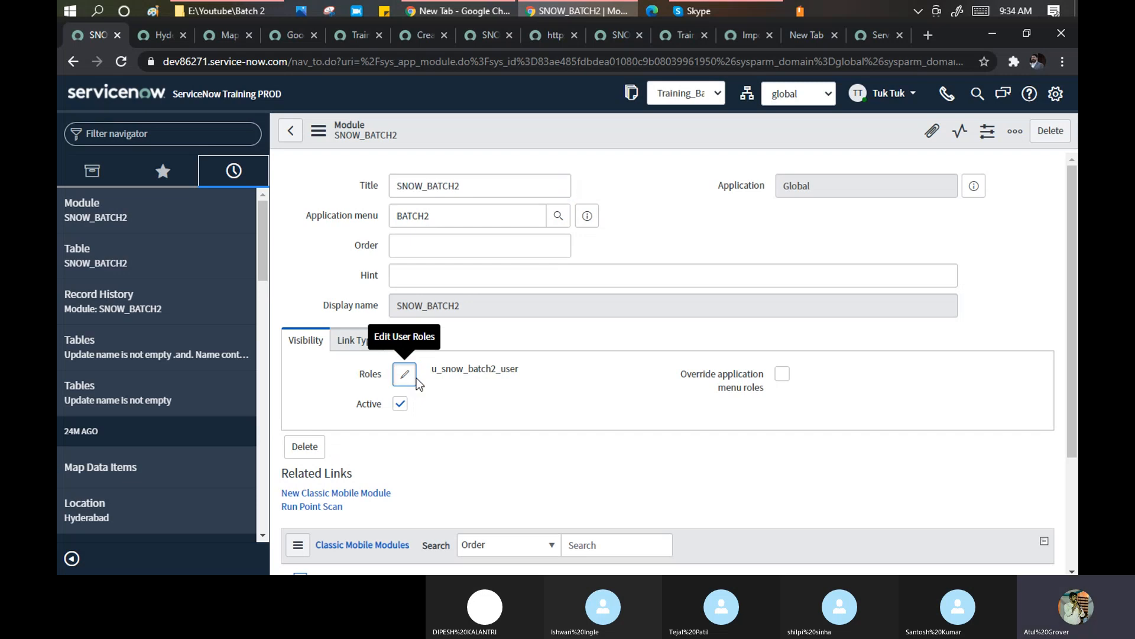
left_click(488, 295)
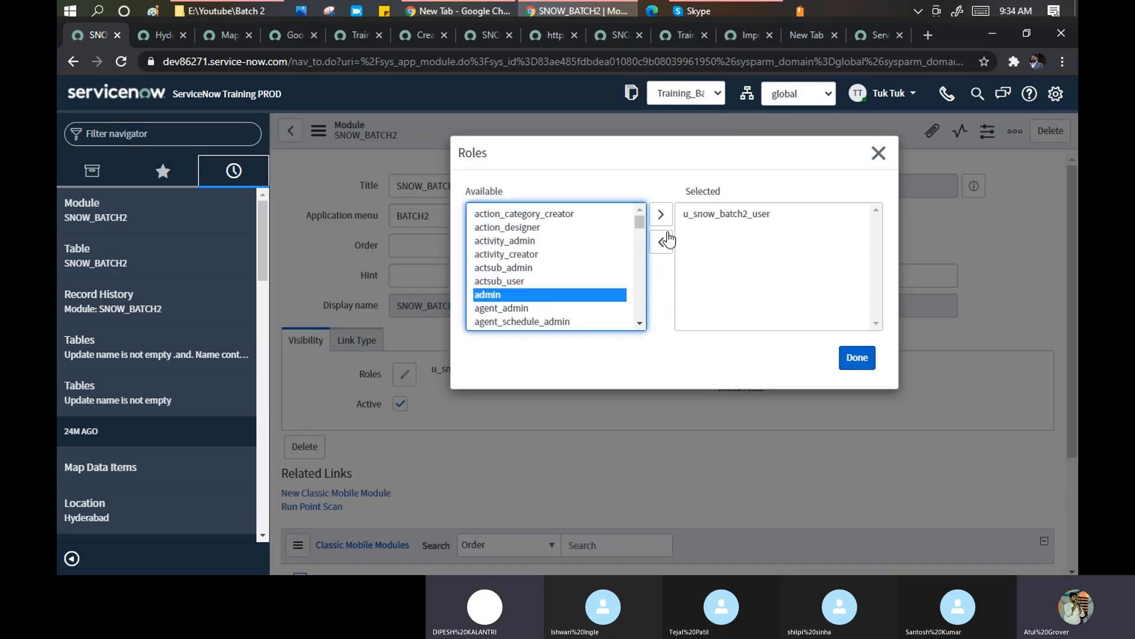
left_click(661, 214)
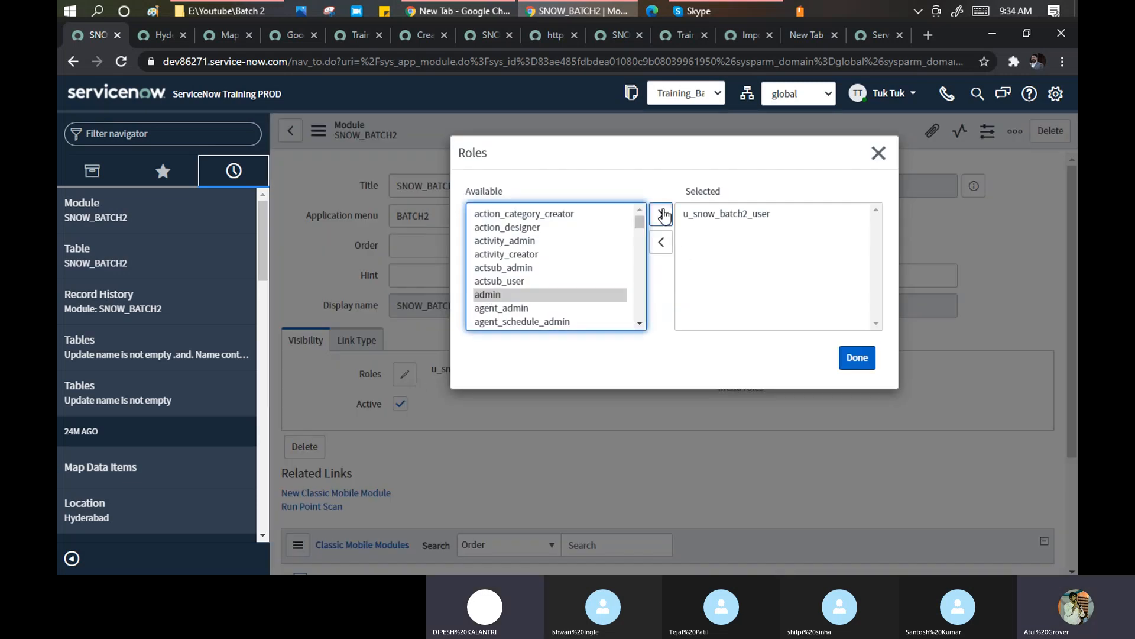
left_click(849, 357)
right_click(556, 128)
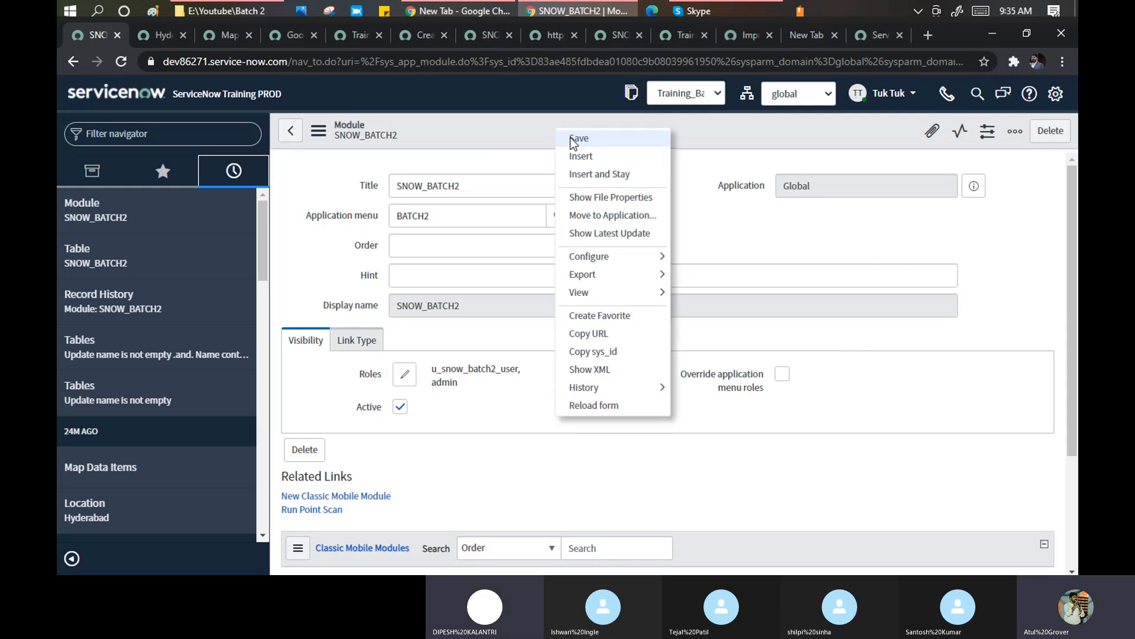
left_click(573, 138)
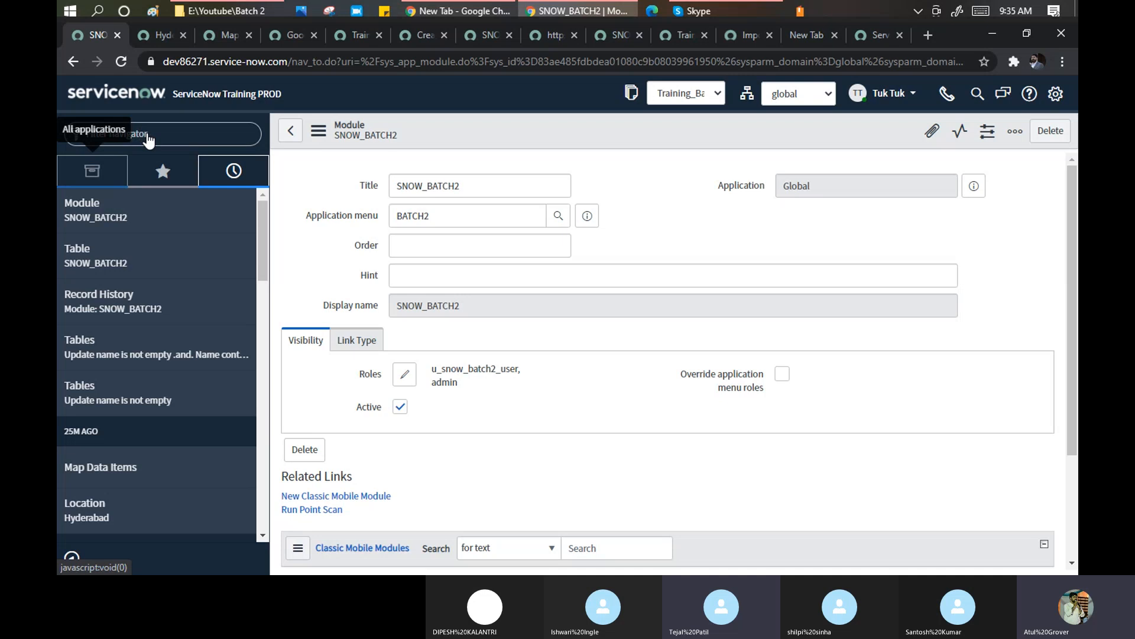
Step: Search all applications in the navigator for "batc" and clear the filter
left_click(191, 133)
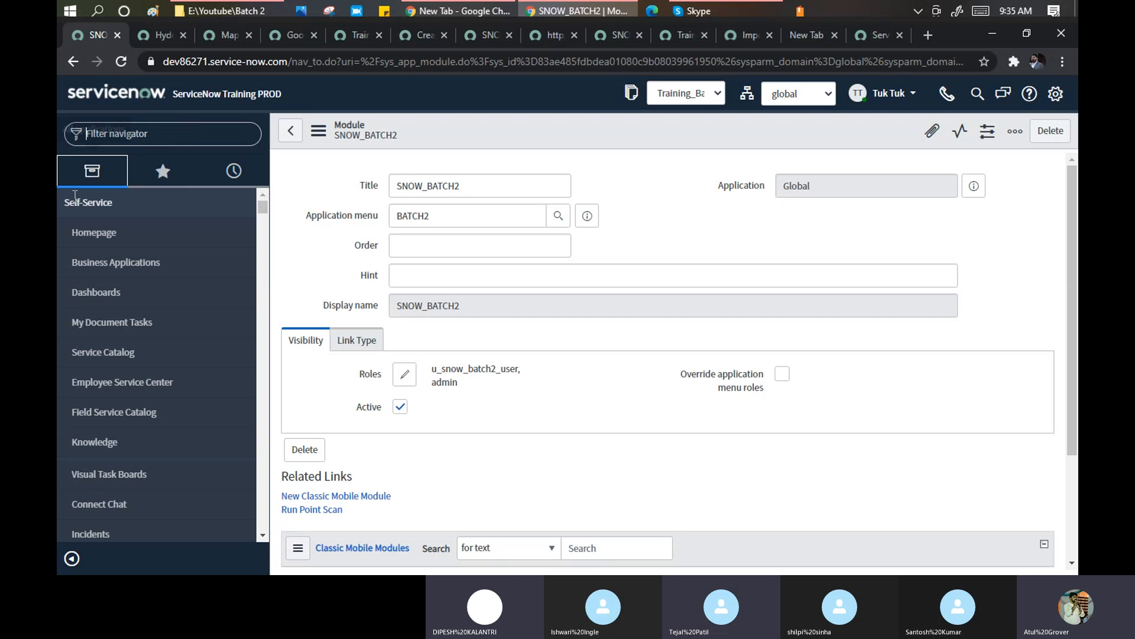
left_click(101, 168)
type("batc")
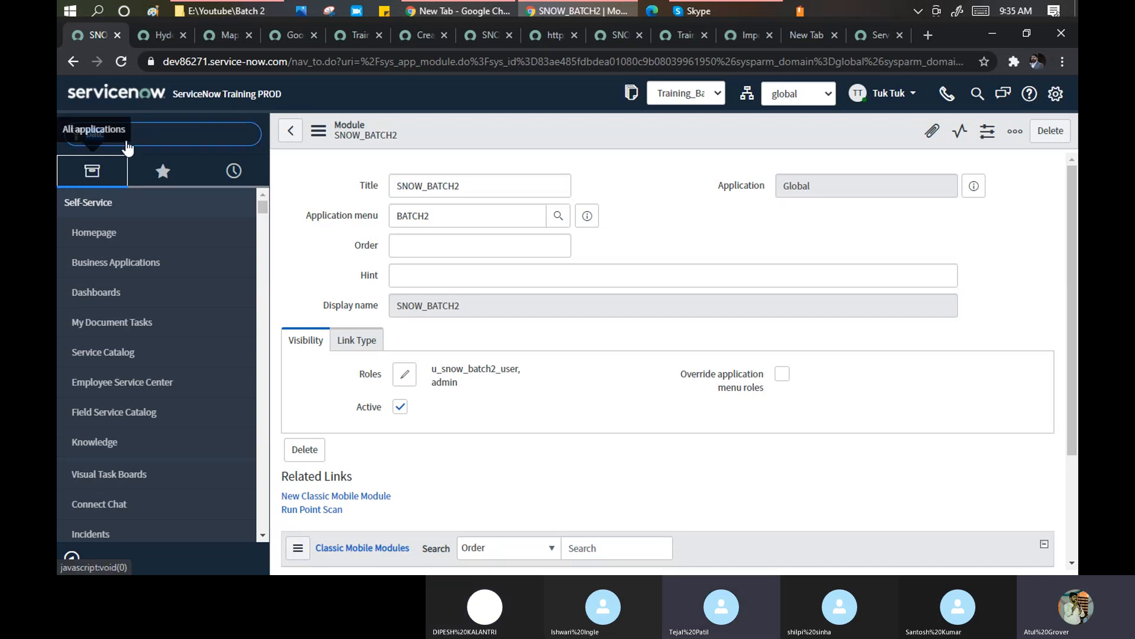
double_click(157, 132)
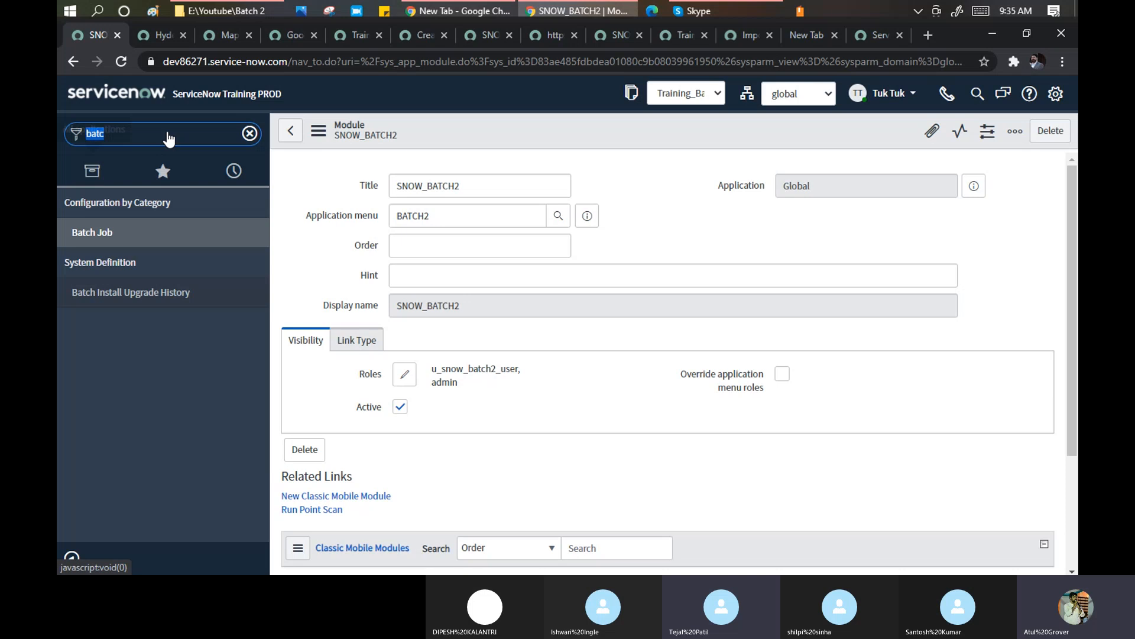
key("BackSpace")
Step: Log out of the current session and close the other browser tabs
left_click(903, 92)
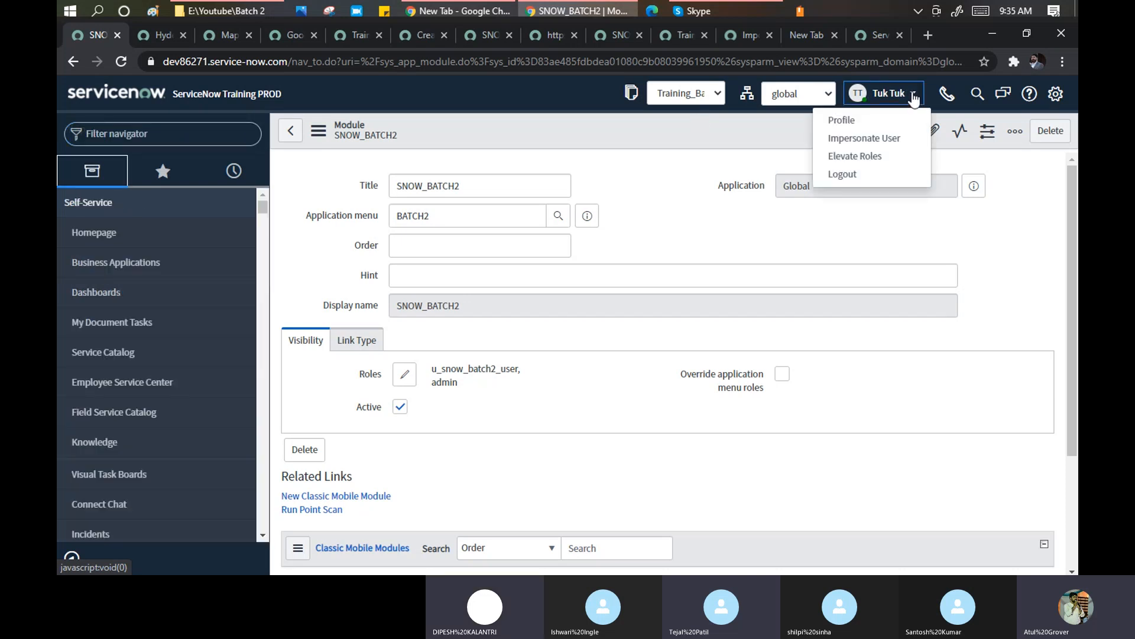
left_click(841, 174)
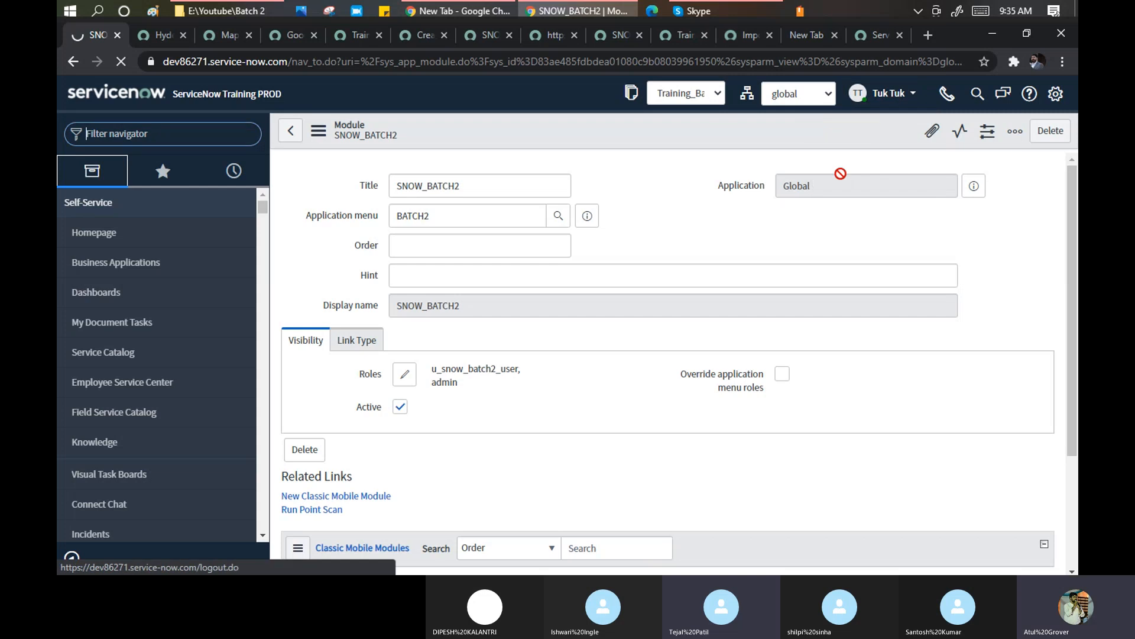
right_click(90, 34)
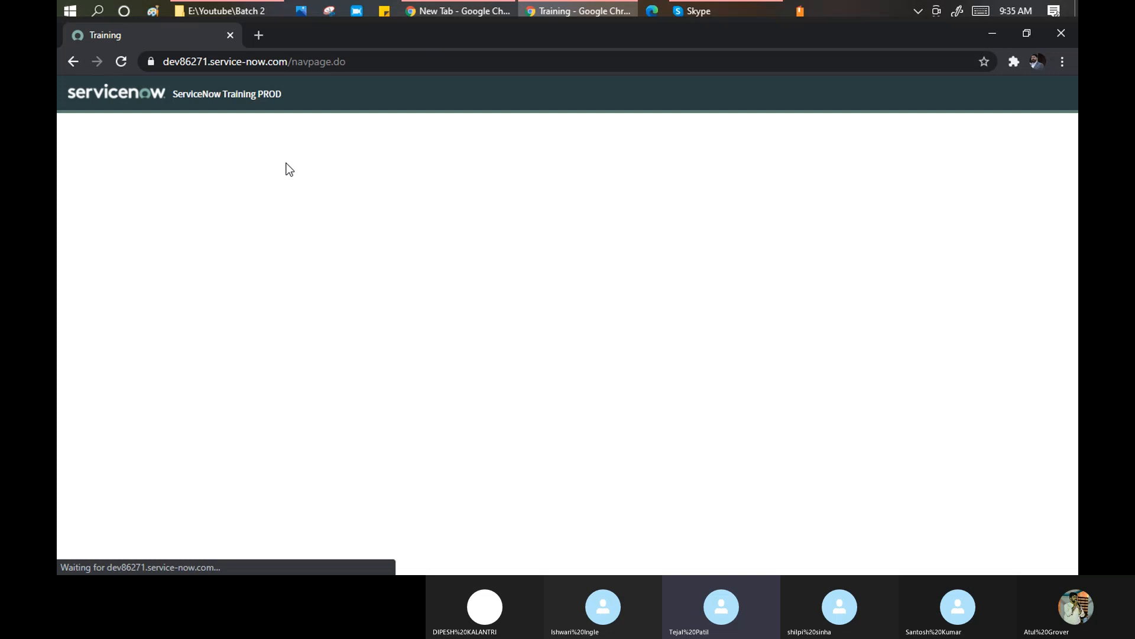
Step: Replace the prefilled account password on the login page with a newly entered one and log in
left_click(169, 217)
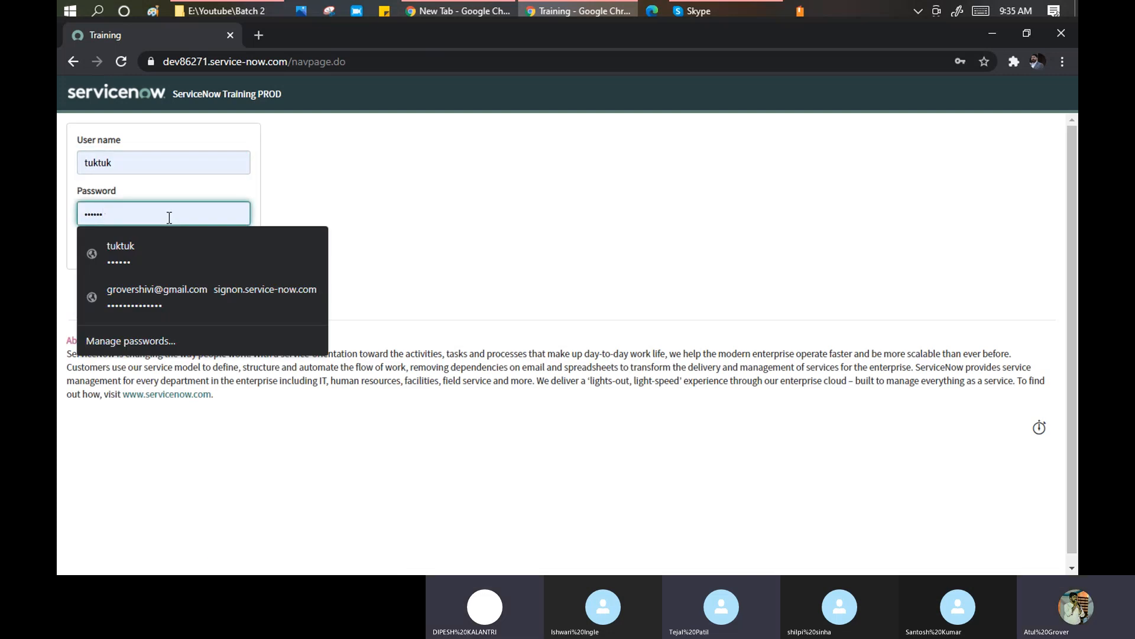
key("BackSpace")
key("BackSpace")
key("BackSpace")
key("BackSpace")
key("BackSpace")
key("BackSpace")
type("•••")
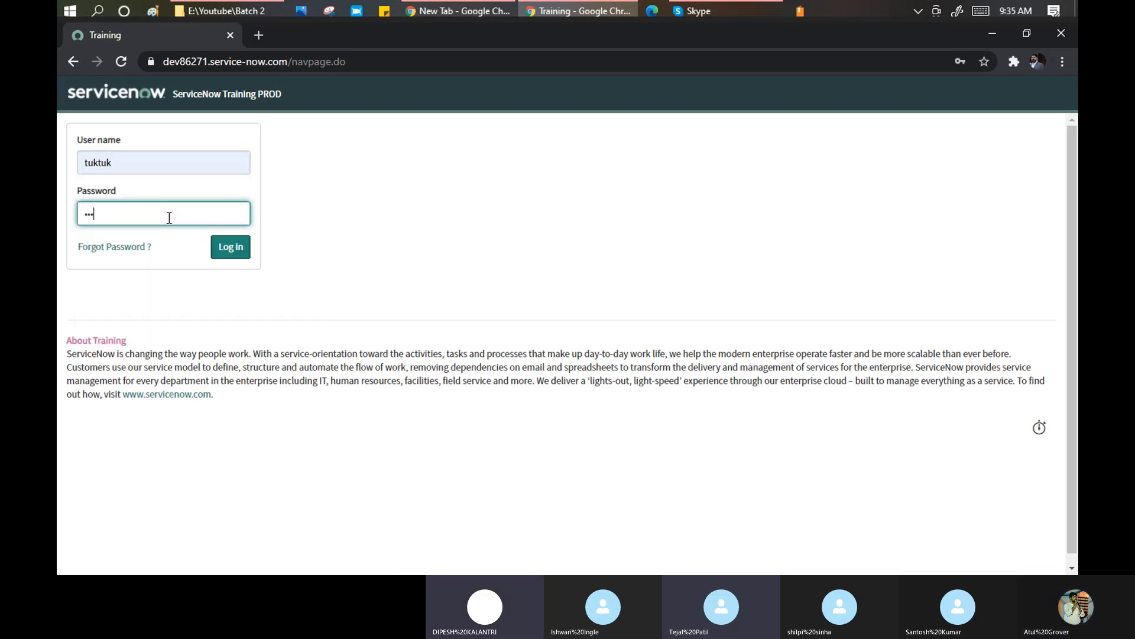
left_click(226, 253)
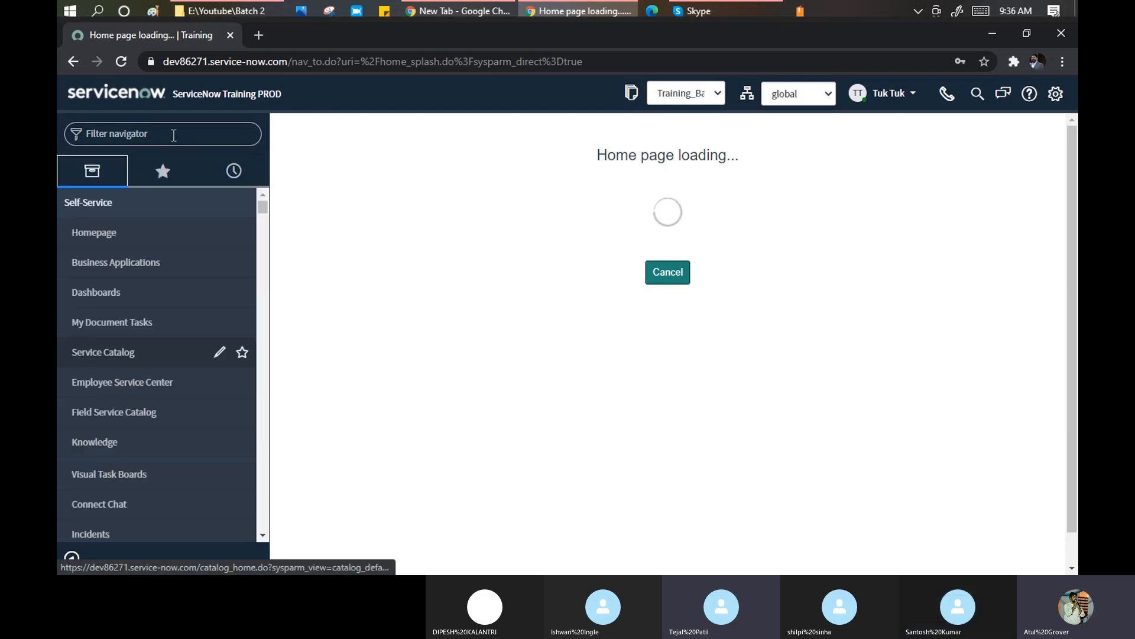
Step: Search the navigator for "bat" and "Snow", decline the browser's password update, and look through the unfiltered application list
left_click(174, 135)
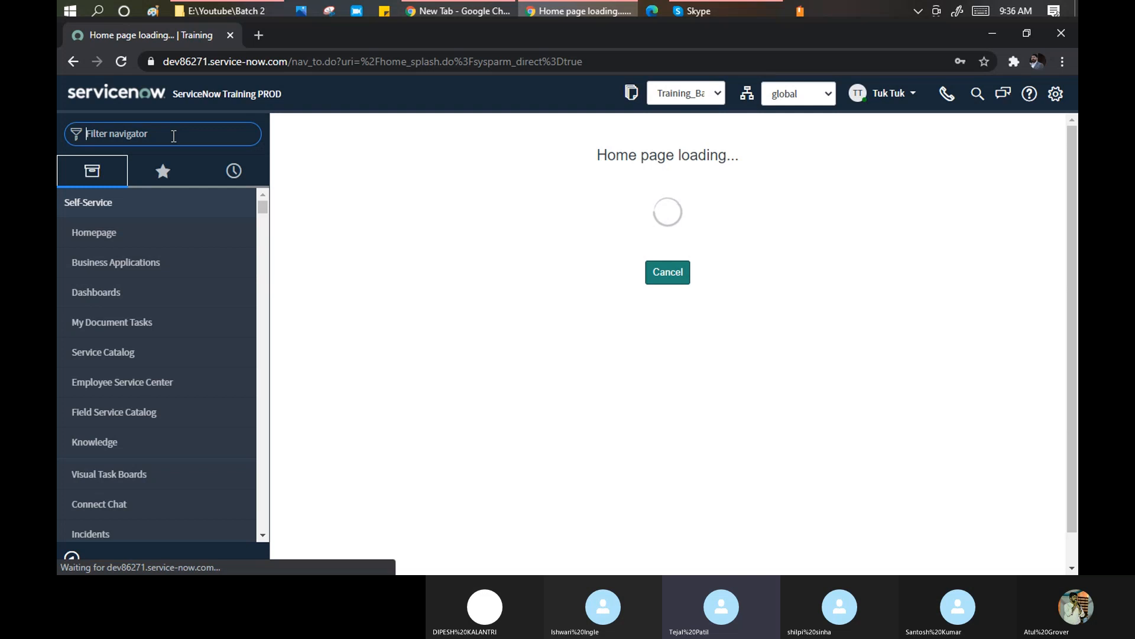
type("bat")
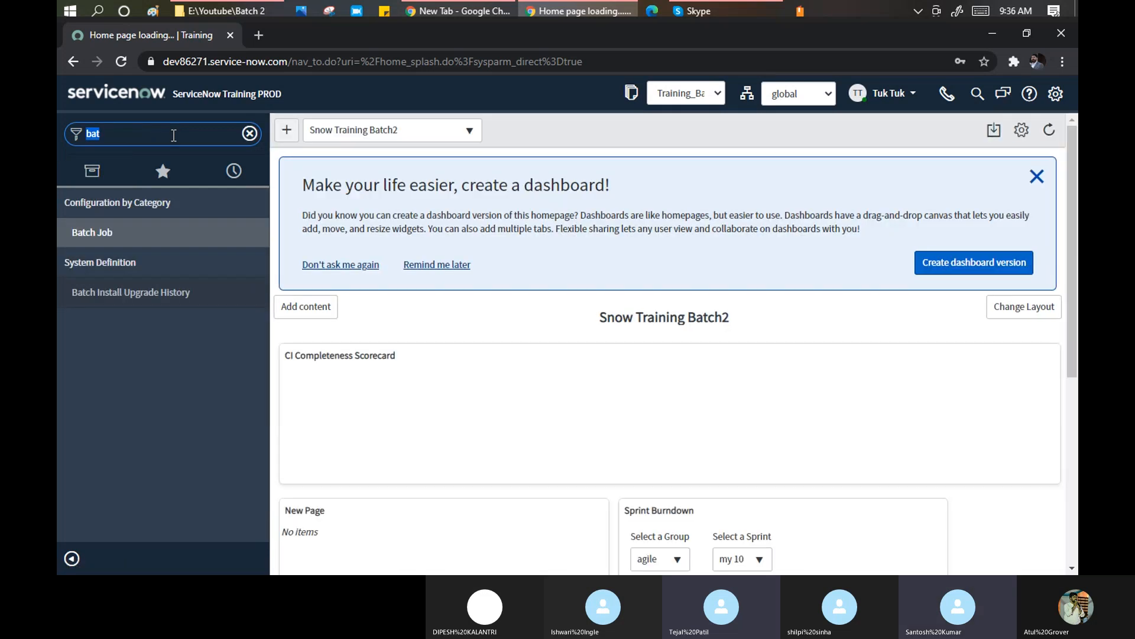
type("Snow")
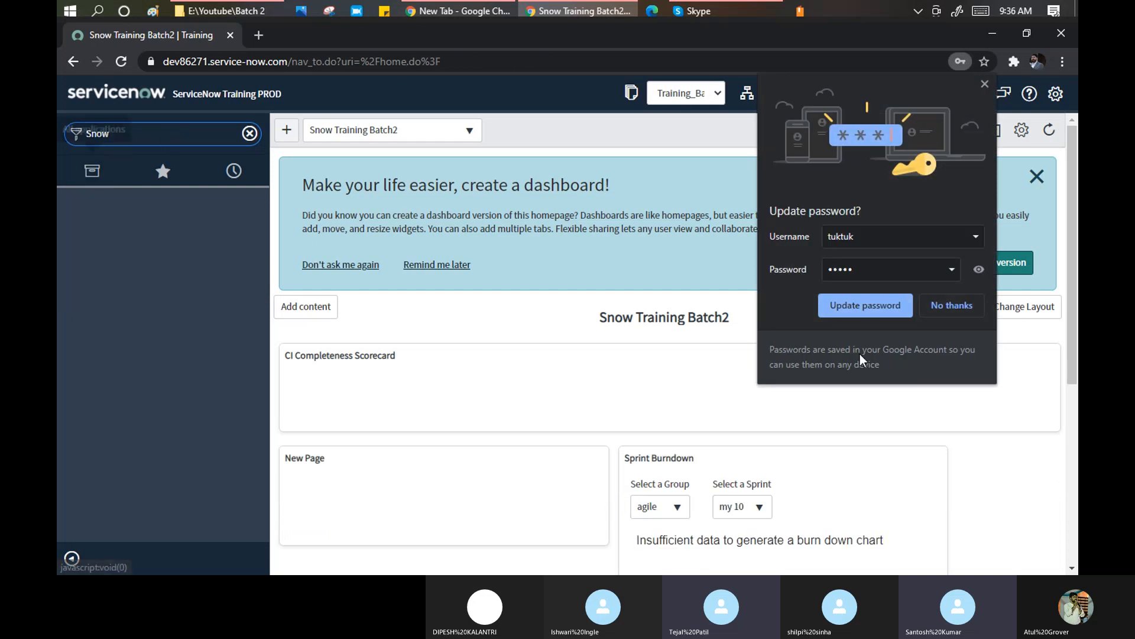
left_click(947, 307)
left_click(92, 172)
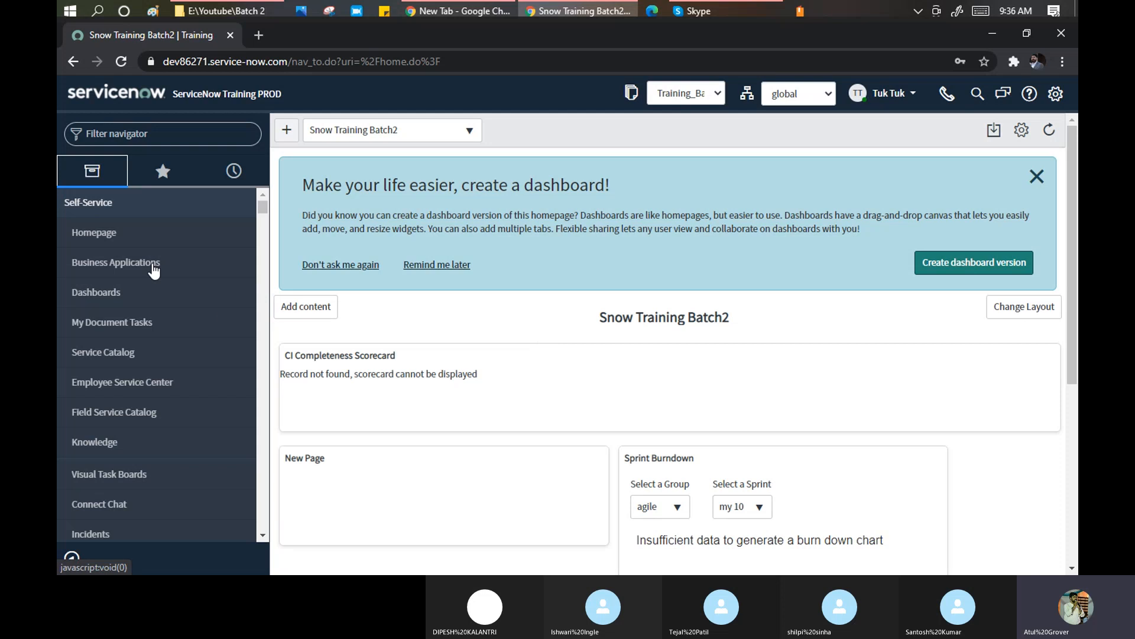
left_click_drag(265, 203, 261, 310)
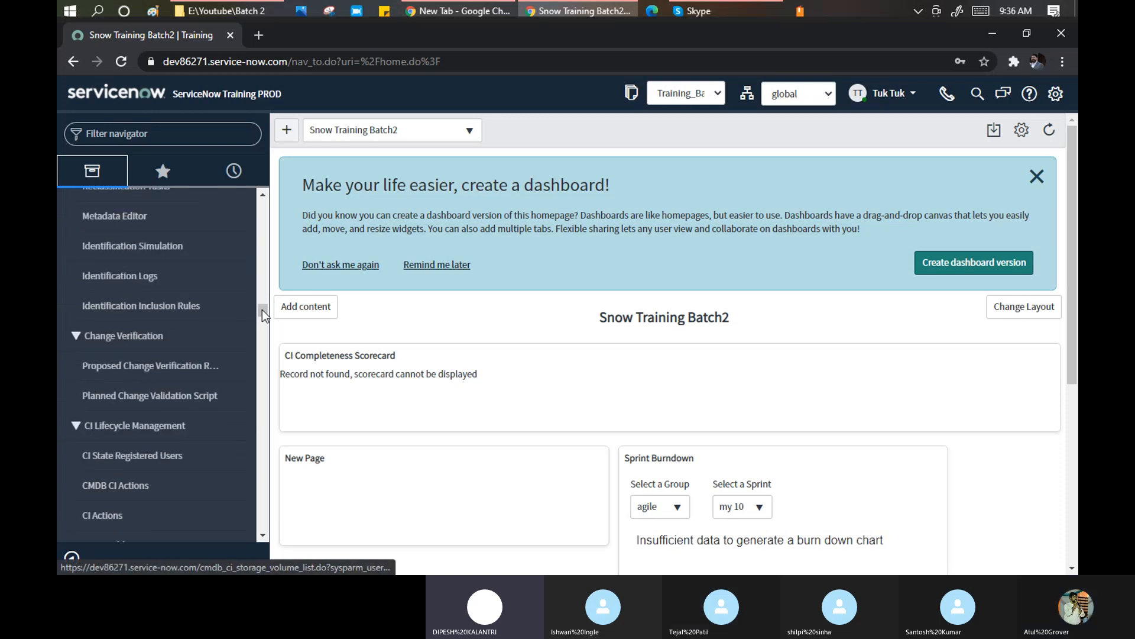
Step: Search for another user by name in the Impersonate User dialog and impersonate the second matching user
left_click(901, 100)
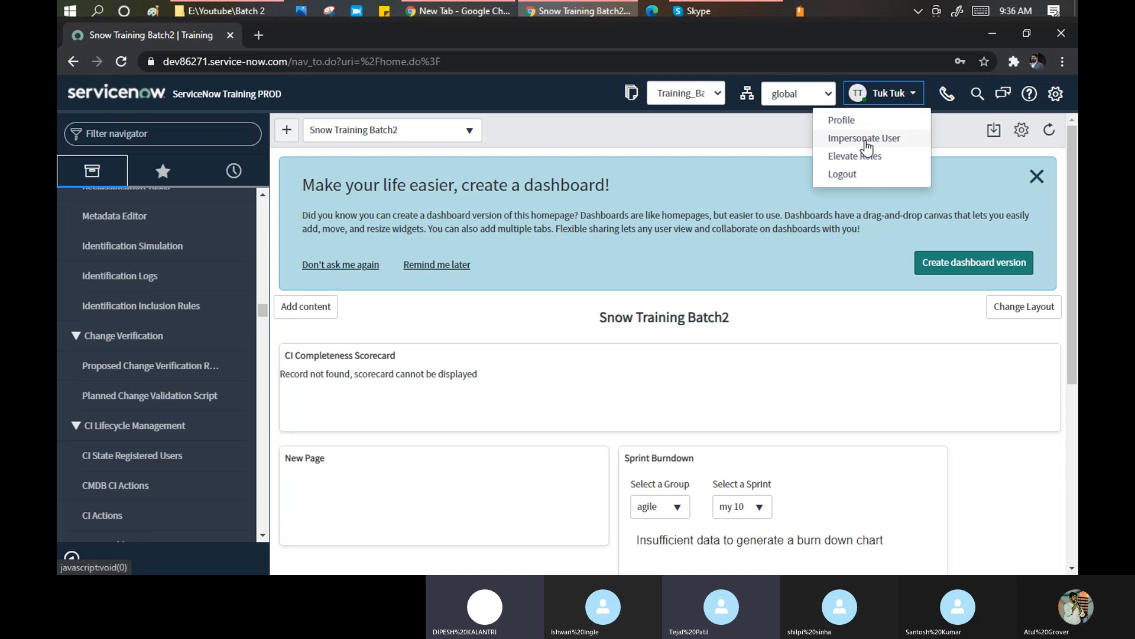
left_click(865, 141)
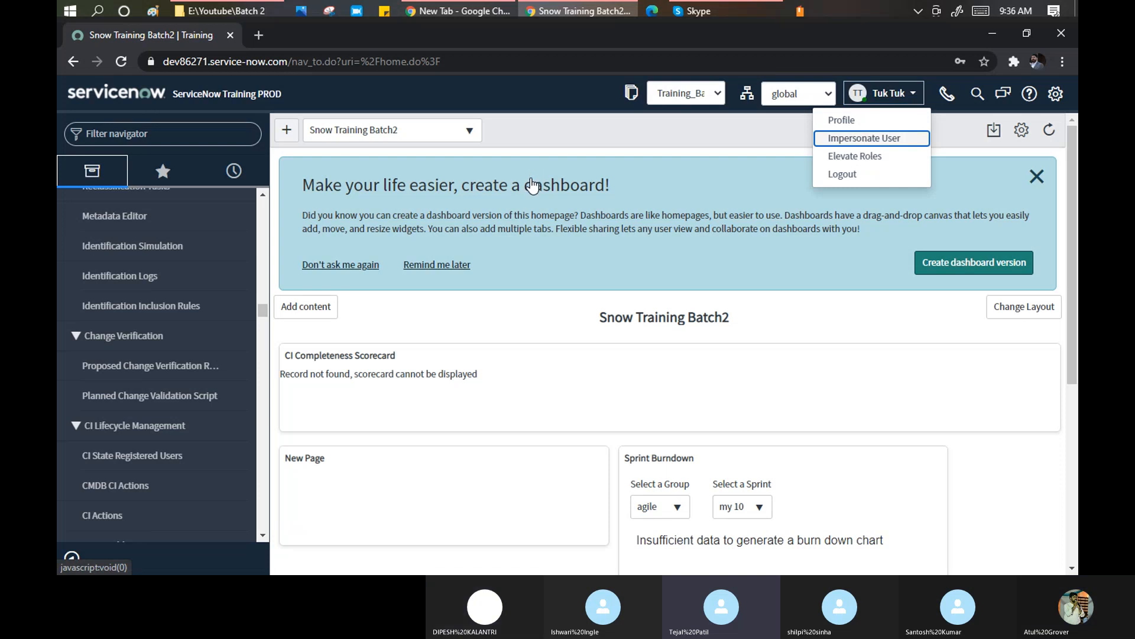
left_click(849, 144)
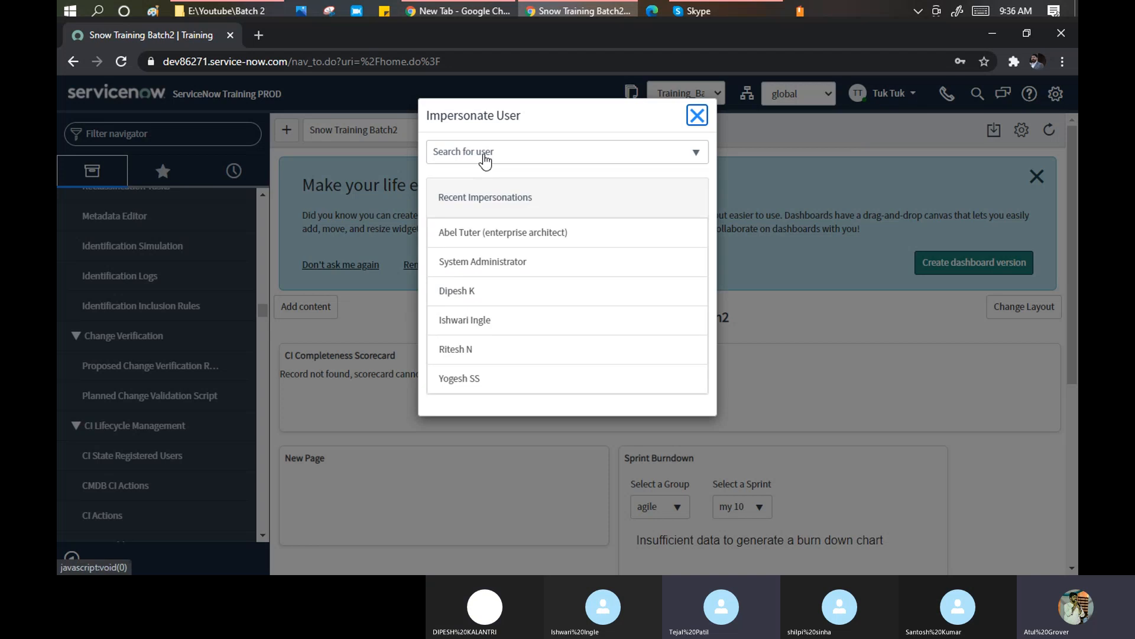
left_click(486, 158)
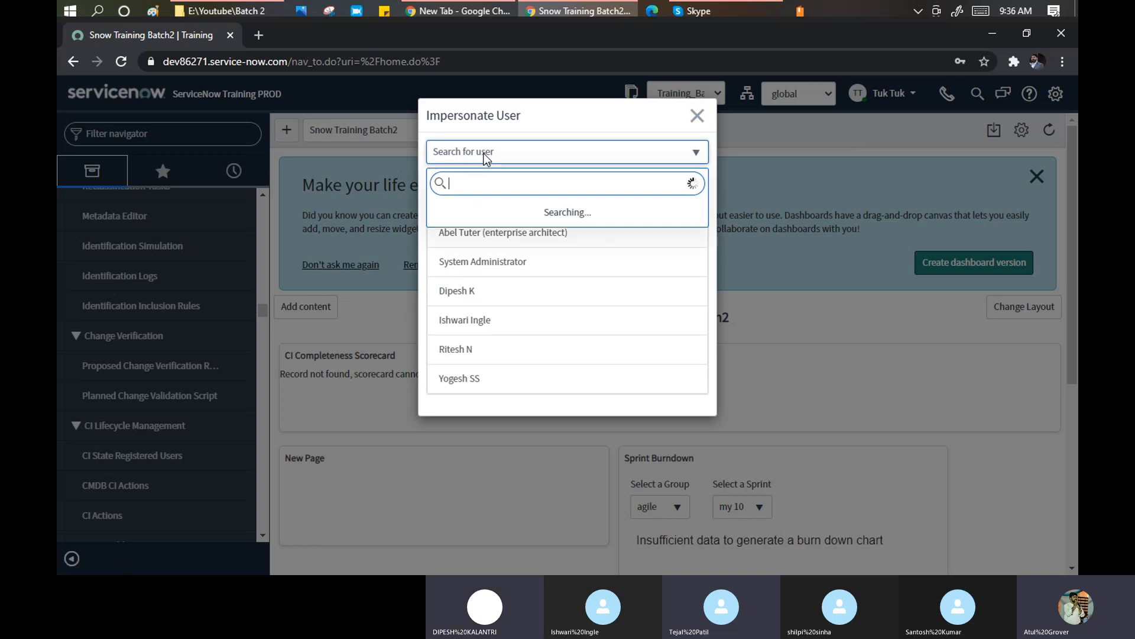
type("shil")
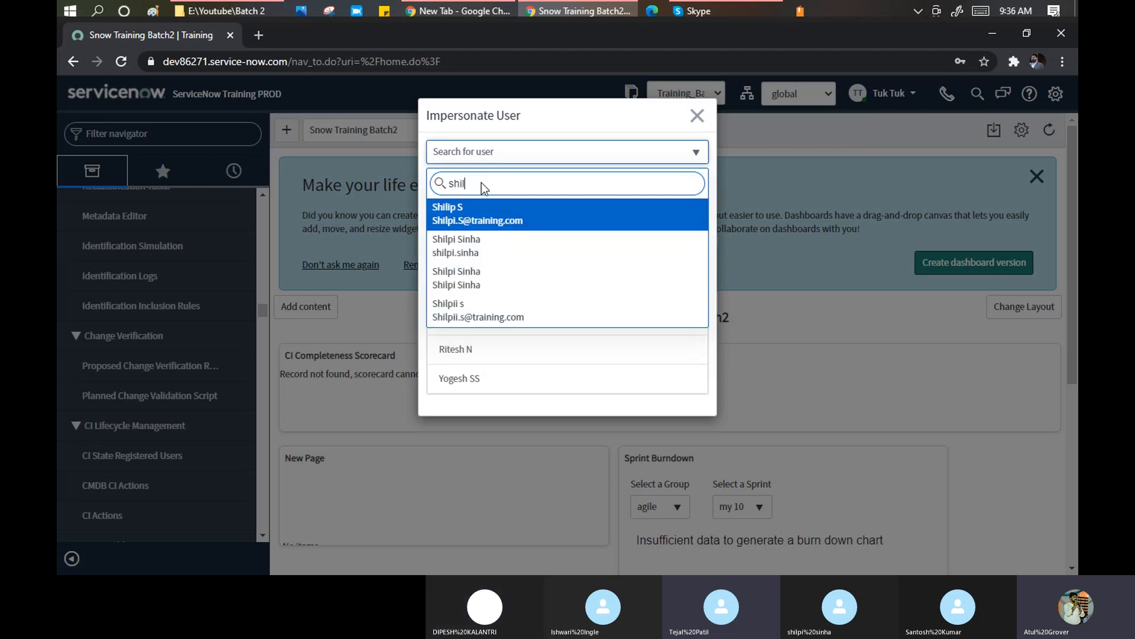
left_click(512, 252)
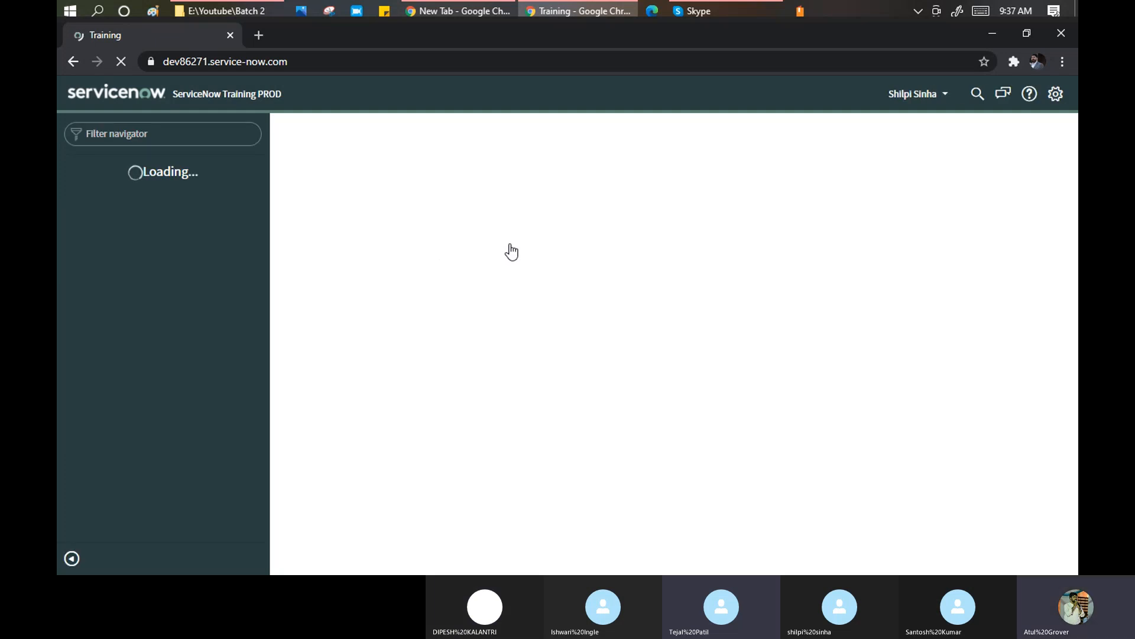
Step: Search the impersonated user's navigator for "Batc" and return to the full application list
left_click(148, 131)
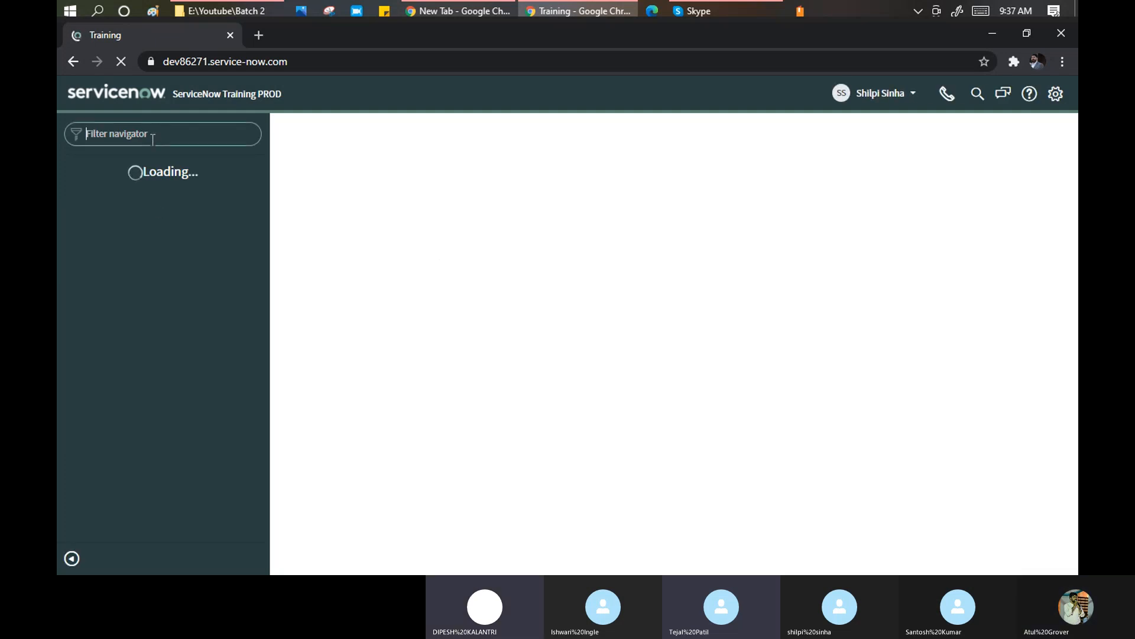
type("Batc")
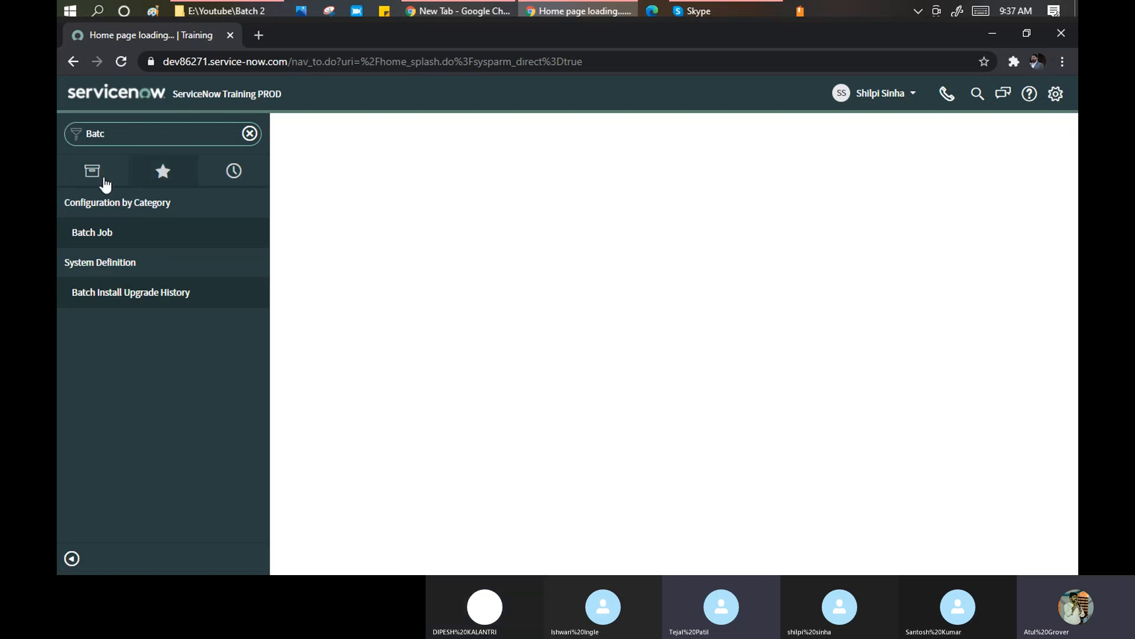
left_click(101, 179)
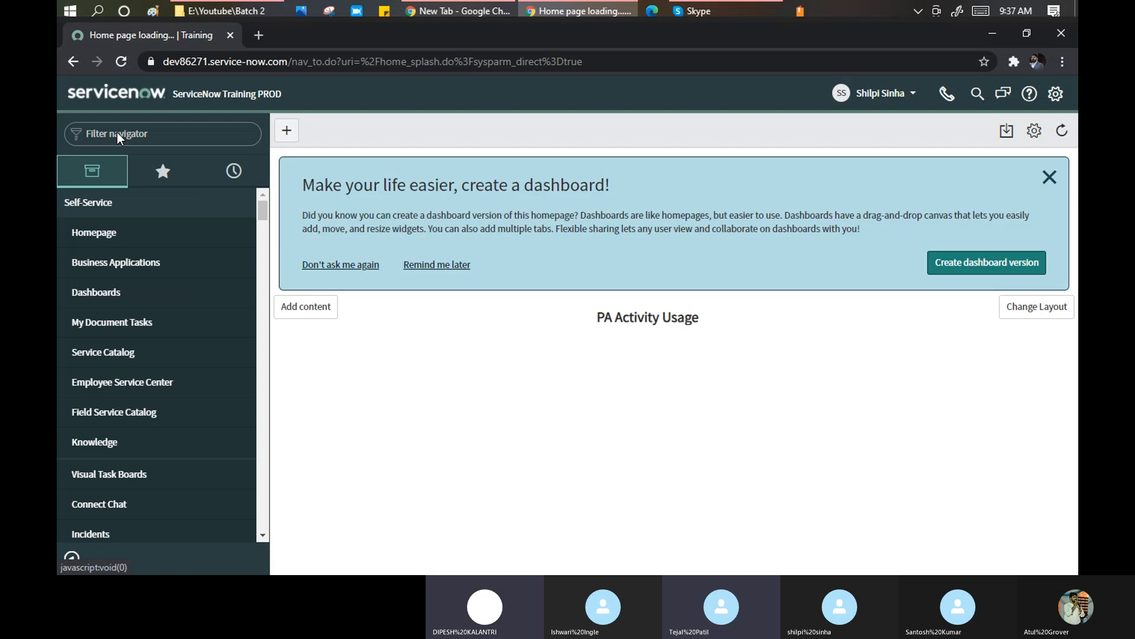
Step: Search the navigator for "Snow" and open the SNOW_TRANINGs module record for editing
left_click(118, 133)
type("Snow")
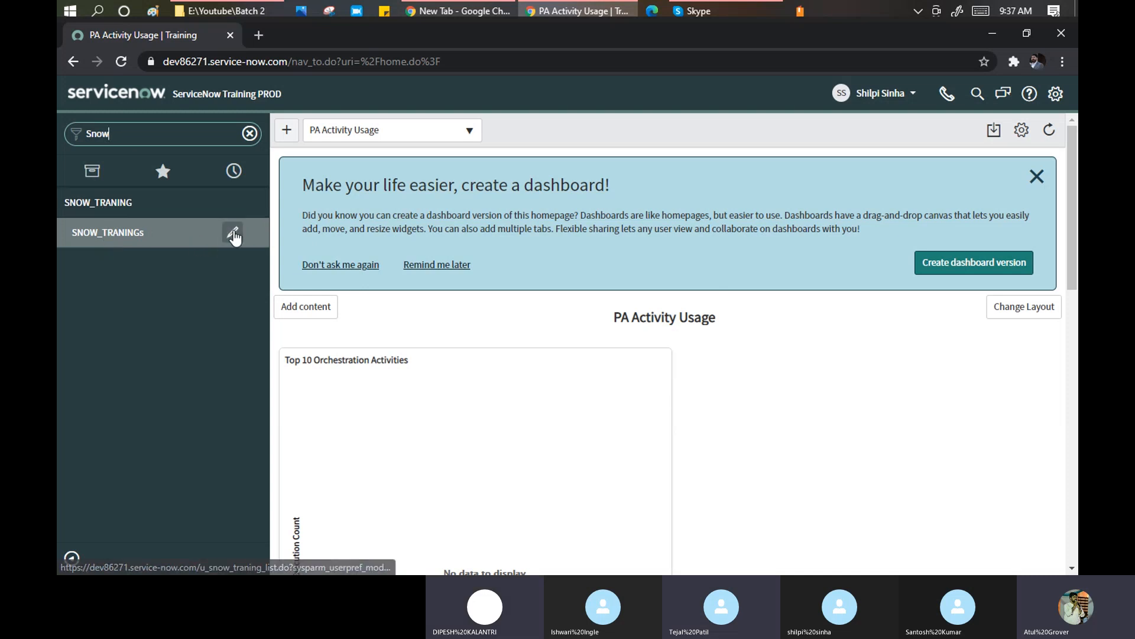
left_click(109, 242)
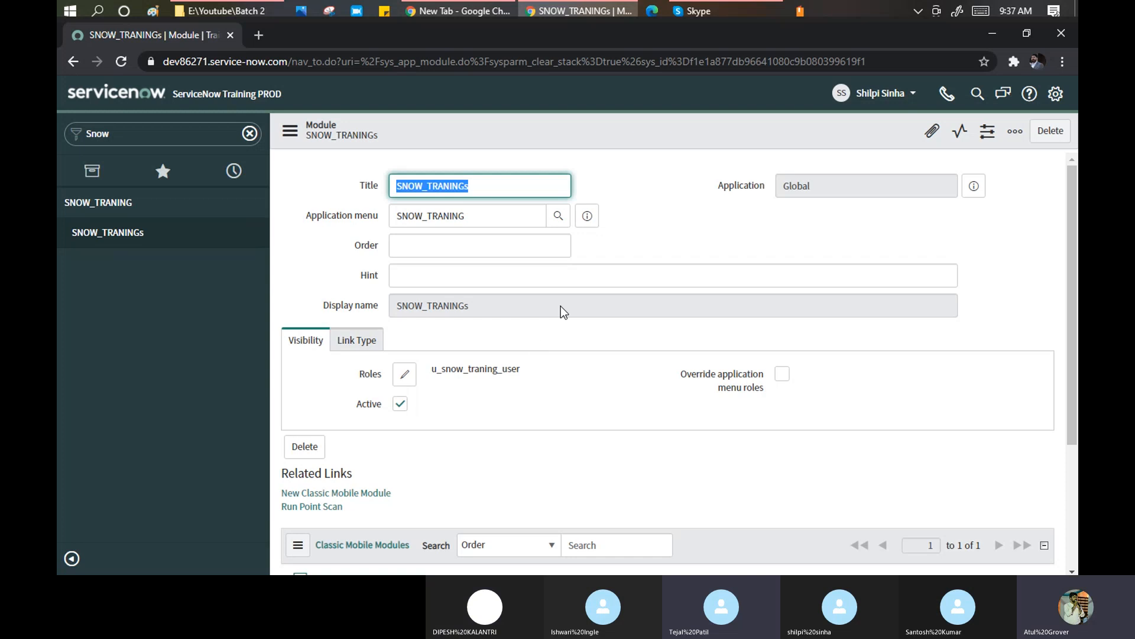
Step: Show the SNOW_TRANINGs module record's XML, highlight its creation date, and close the XML window
right_click(512, 125)
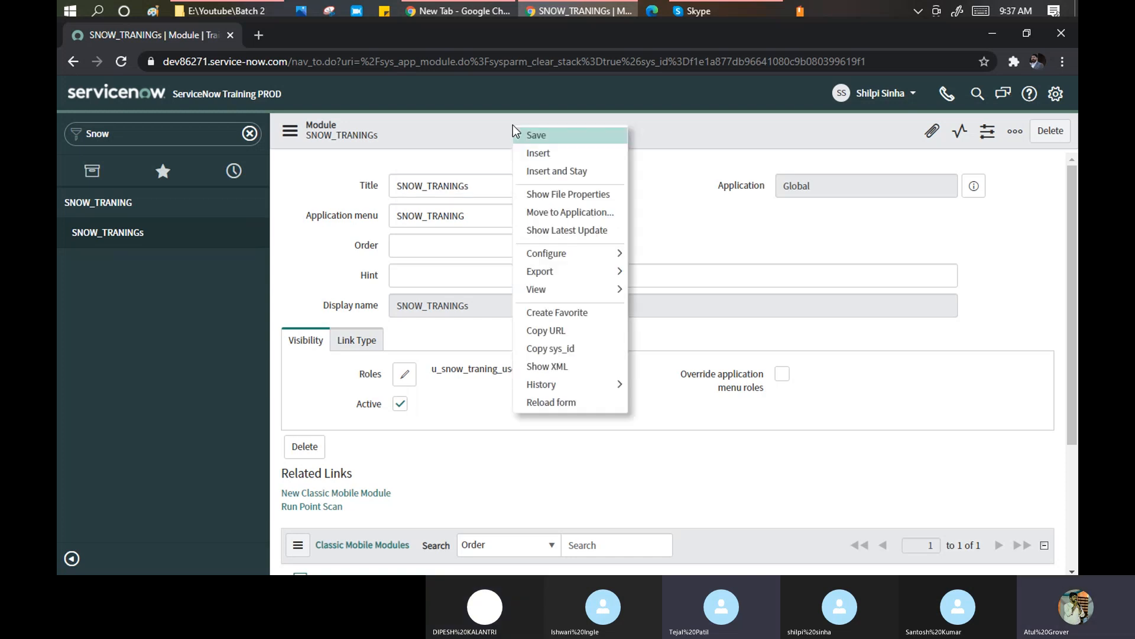
left_click(555, 366)
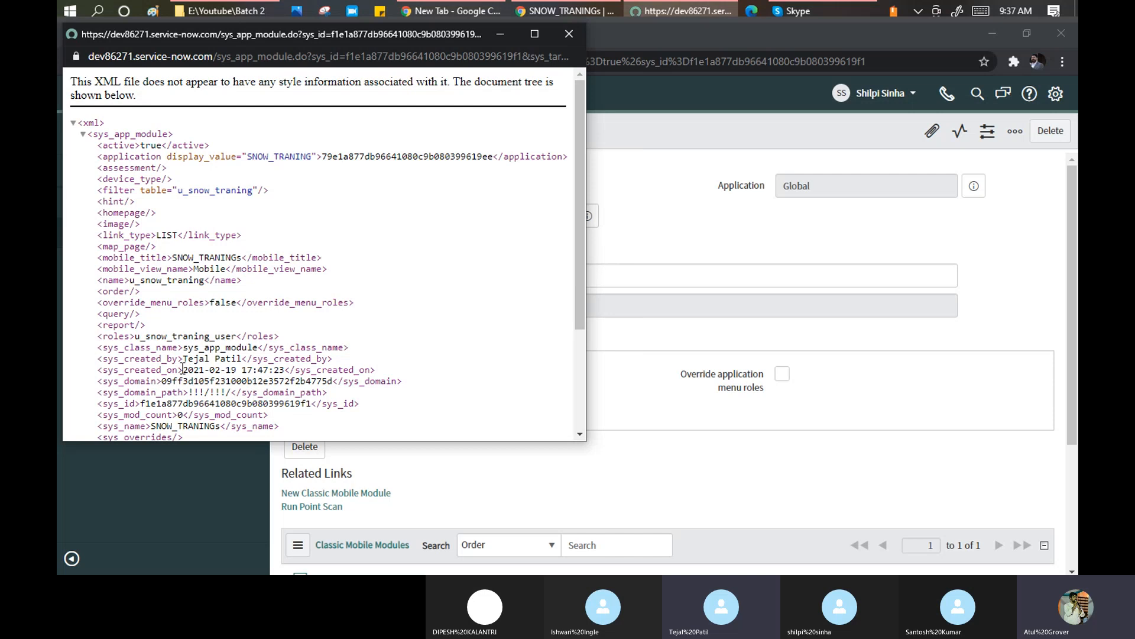
left_click_drag(183, 370, 260, 371)
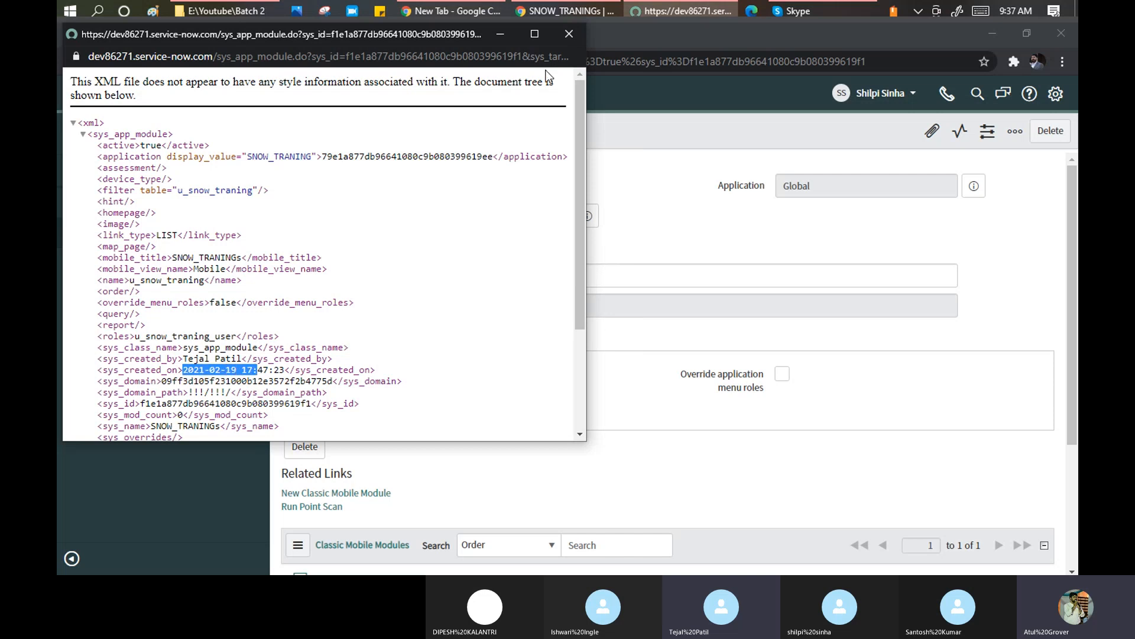
left_click(568, 34)
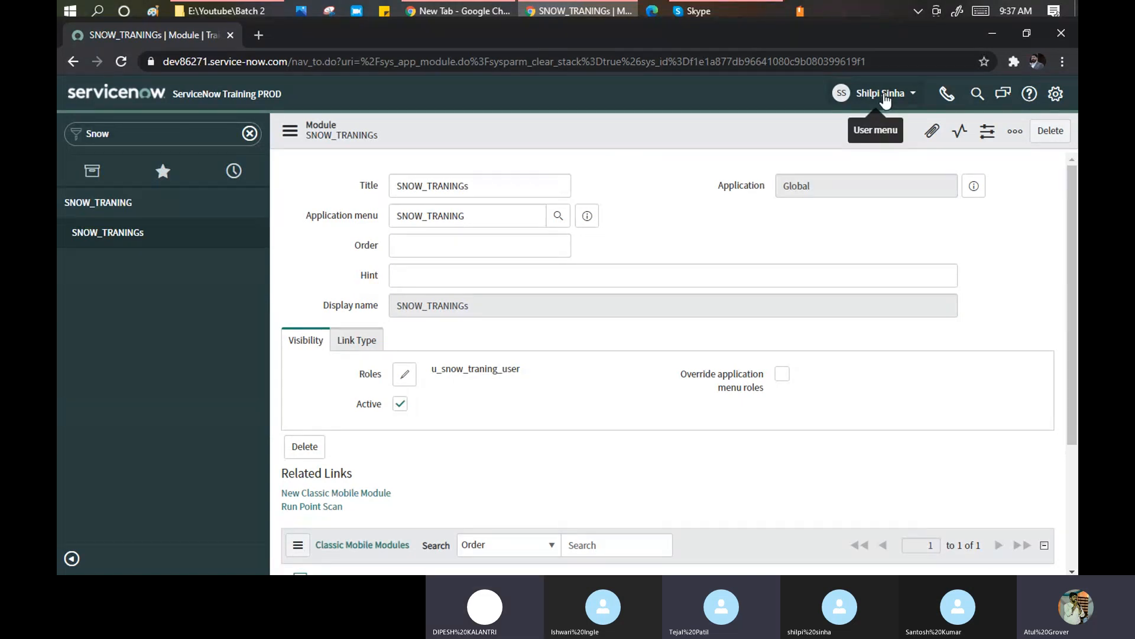
Step: Look over the rest of the module record and switch from the impersonated user back to the original account
scroll(550, 292, "down", 3)
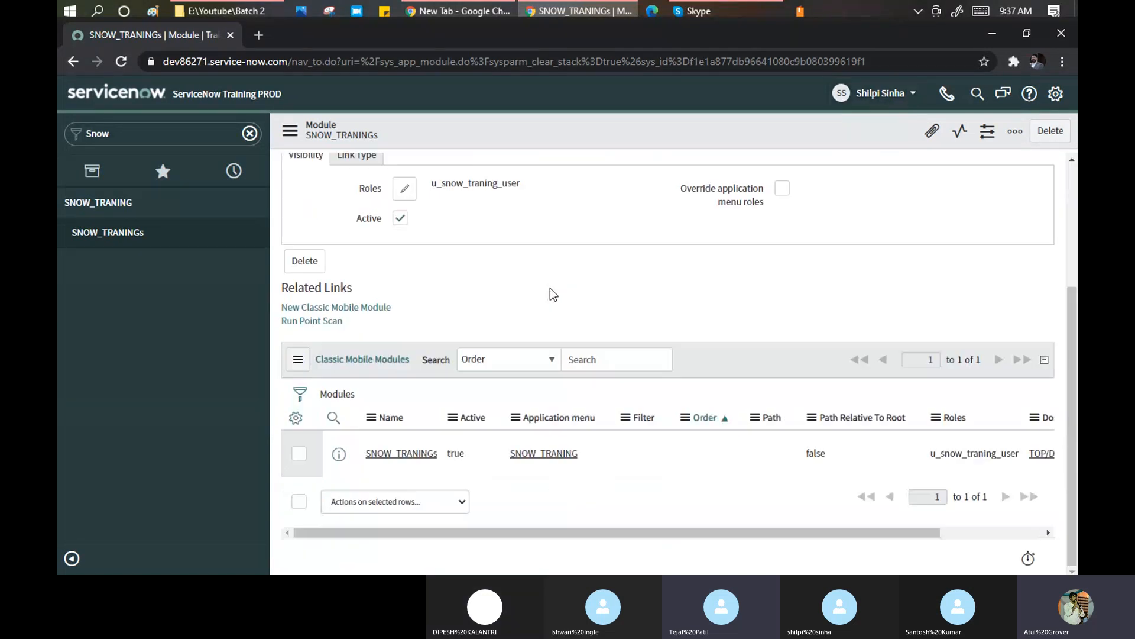
scroll(549, 288, "up", 3)
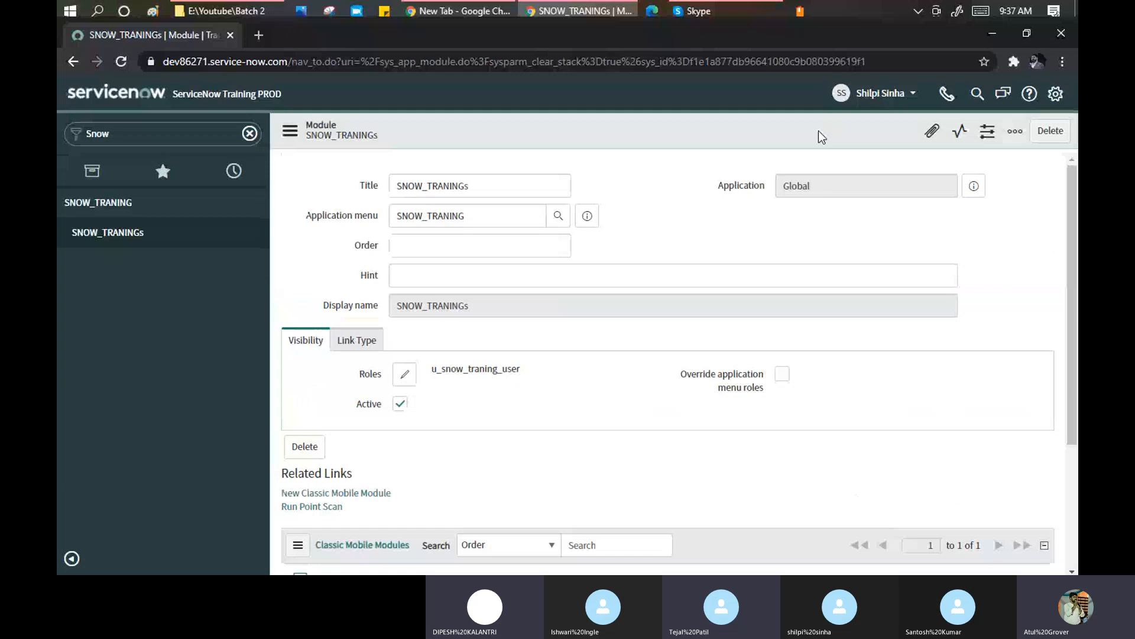
left_click(914, 95)
left_click(876, 139)
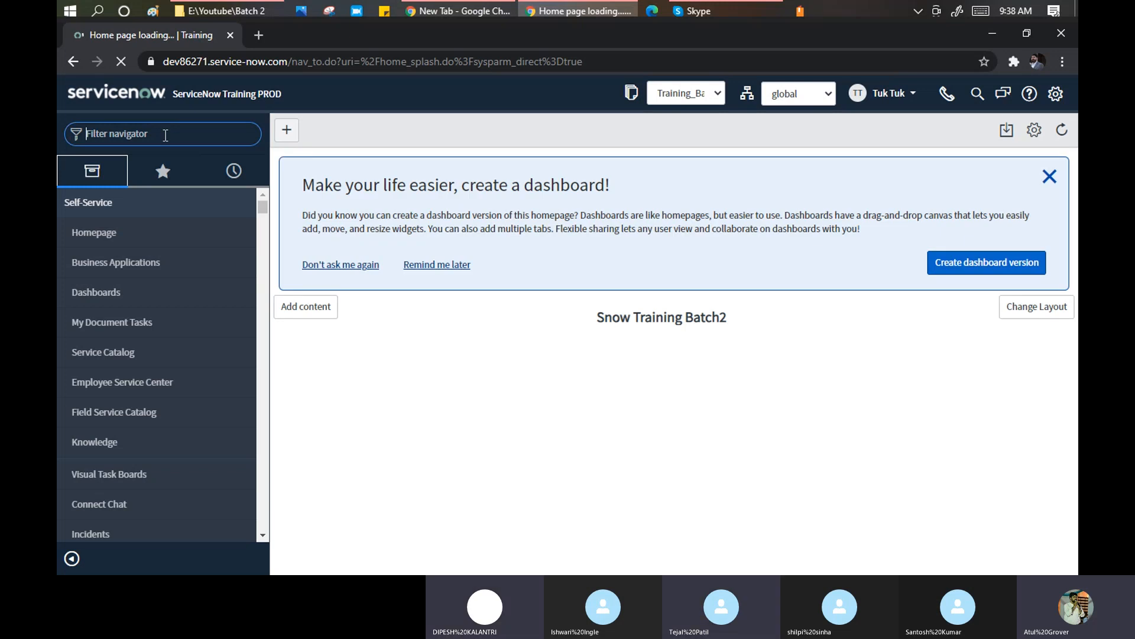
type("form")
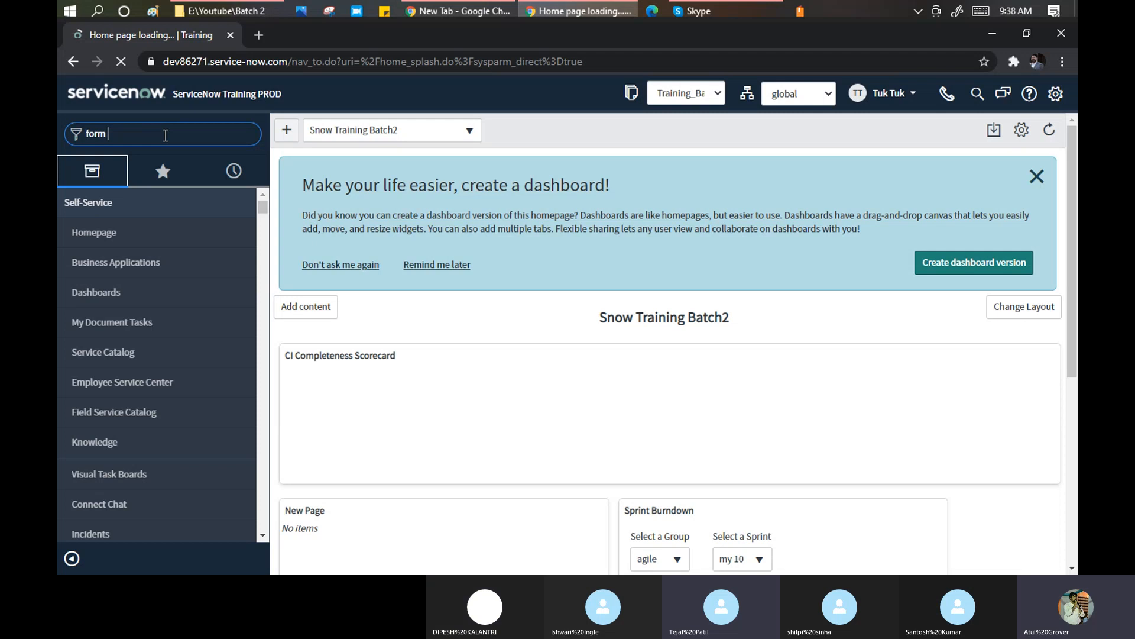
type(" d")
key("BackSpace")
key("BackSpace")
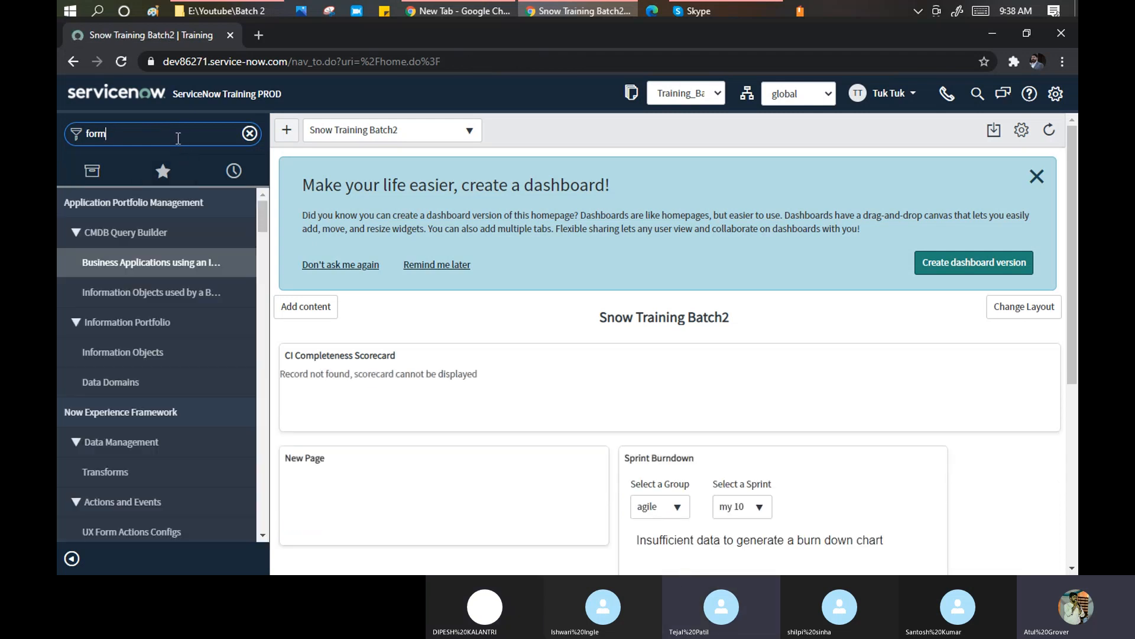
key("BackSpace")
key("BackSpace")
key("BackSpace")
key("BackSpace")
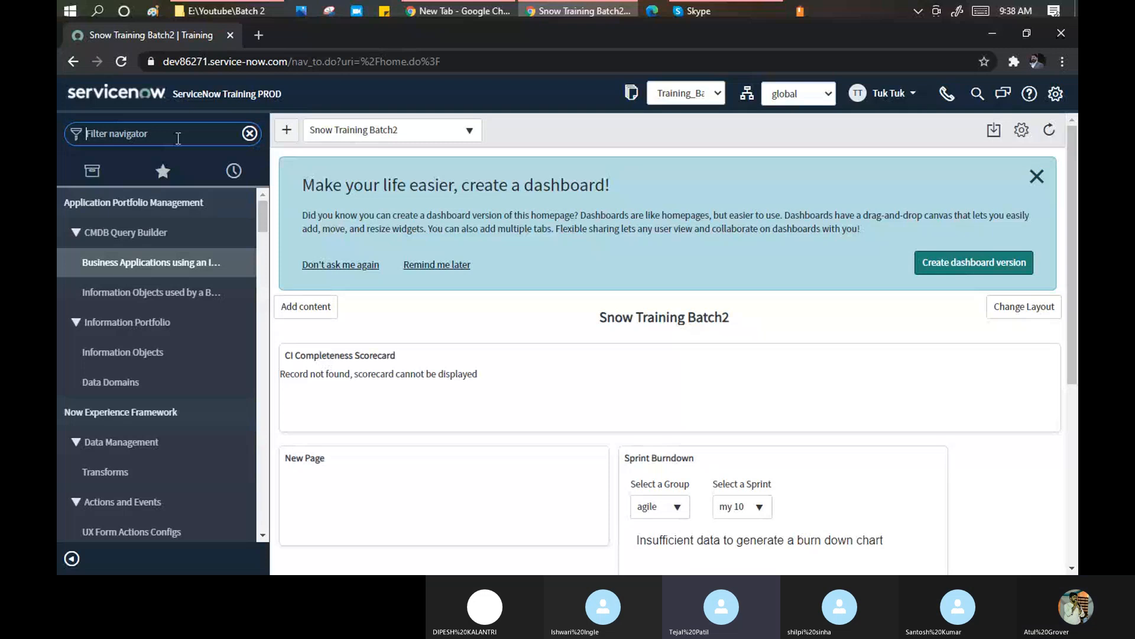
Step: Filter the navigator for "incident", open a new incident record, and look over its form from the main fields to the notes
type("incinde")
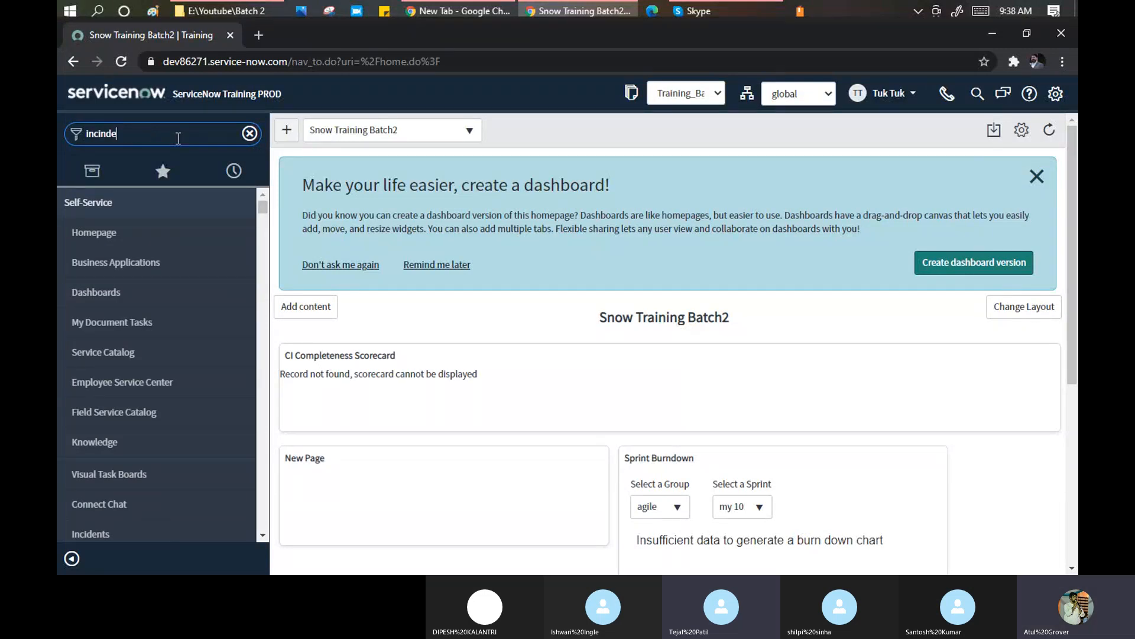
key("BackSpace")
key("BackSpace")
key("BackSpace")
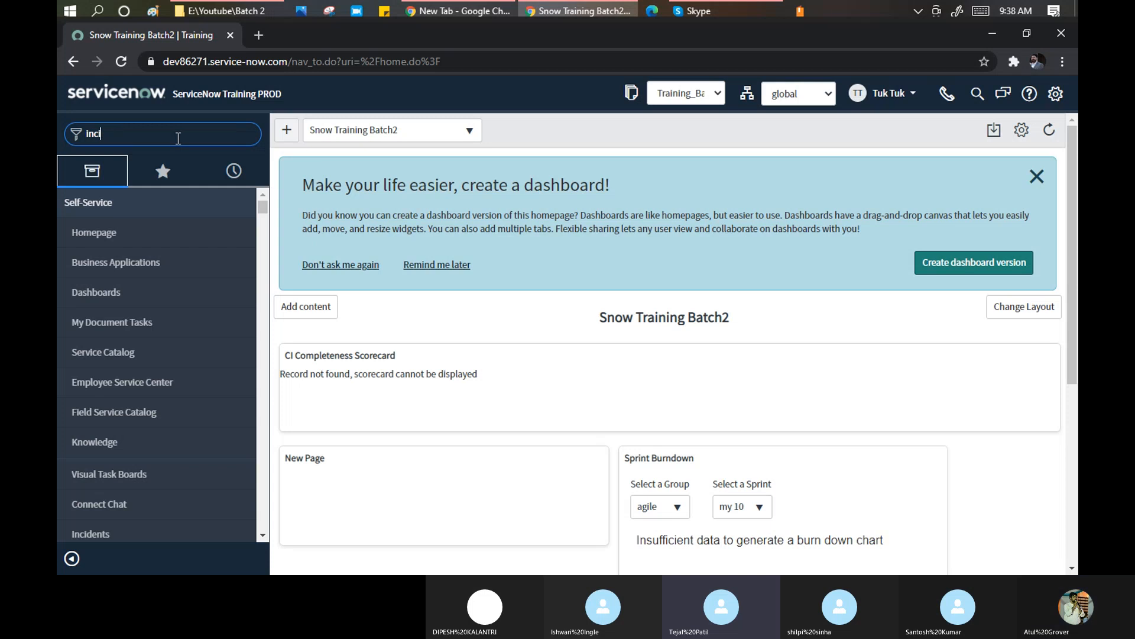
type("dent")
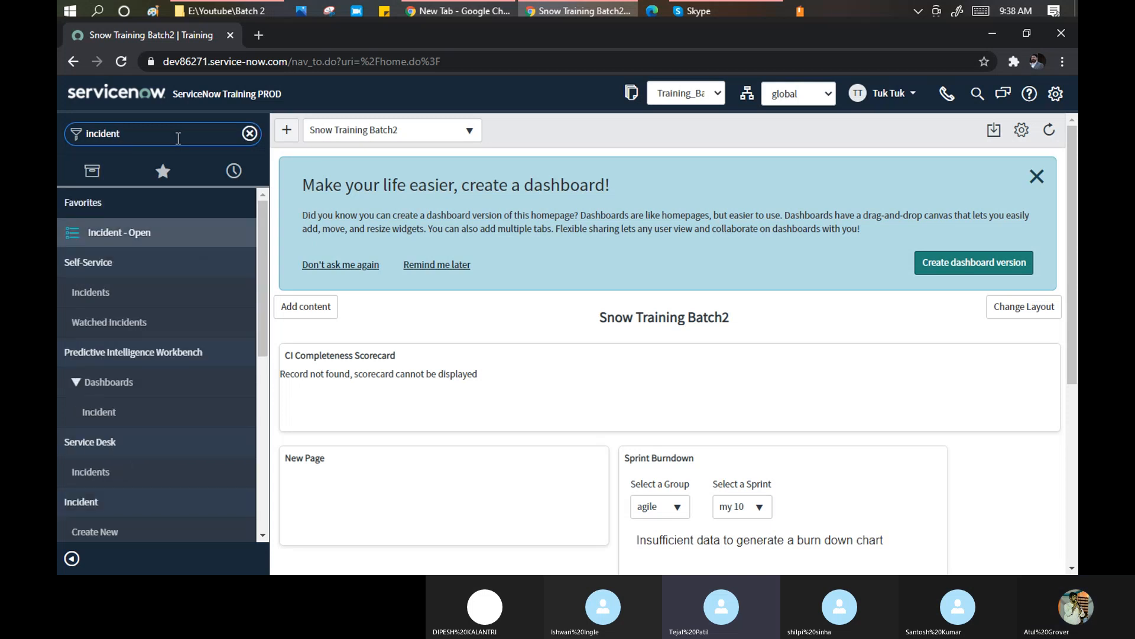
scroll(152, 324, "down", 3)
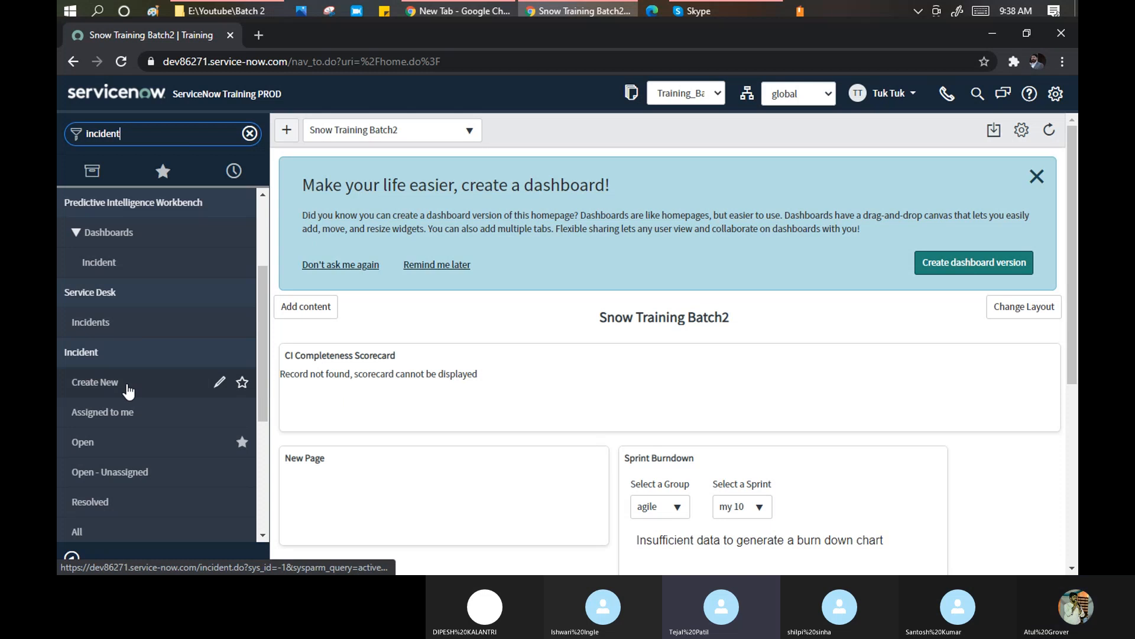
left_click(118, 393)
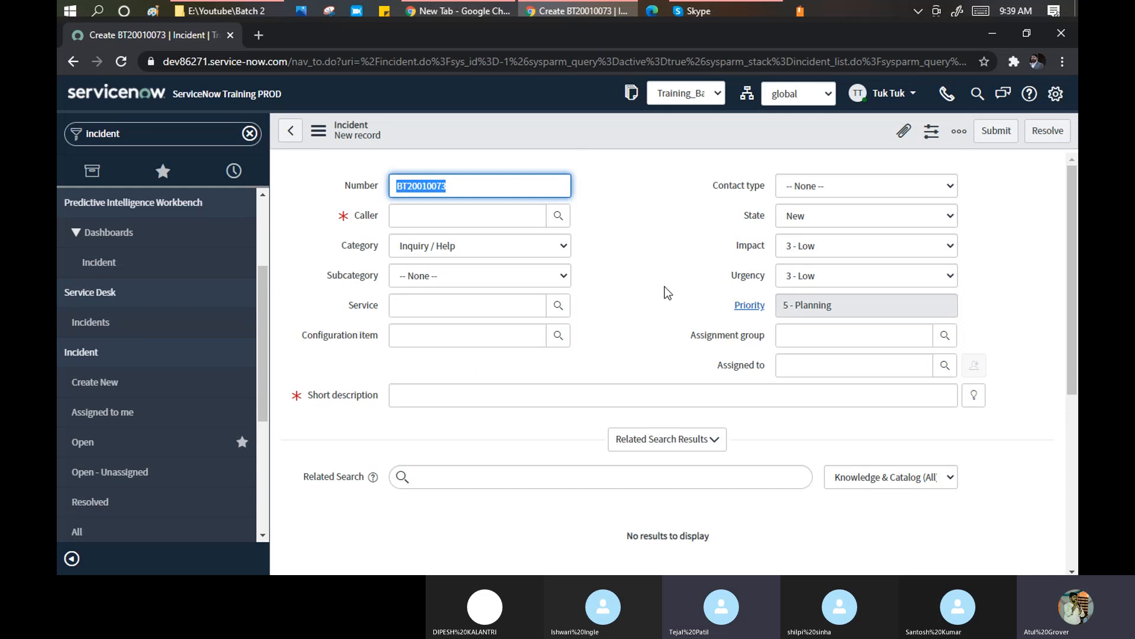
left_click(693, 448)
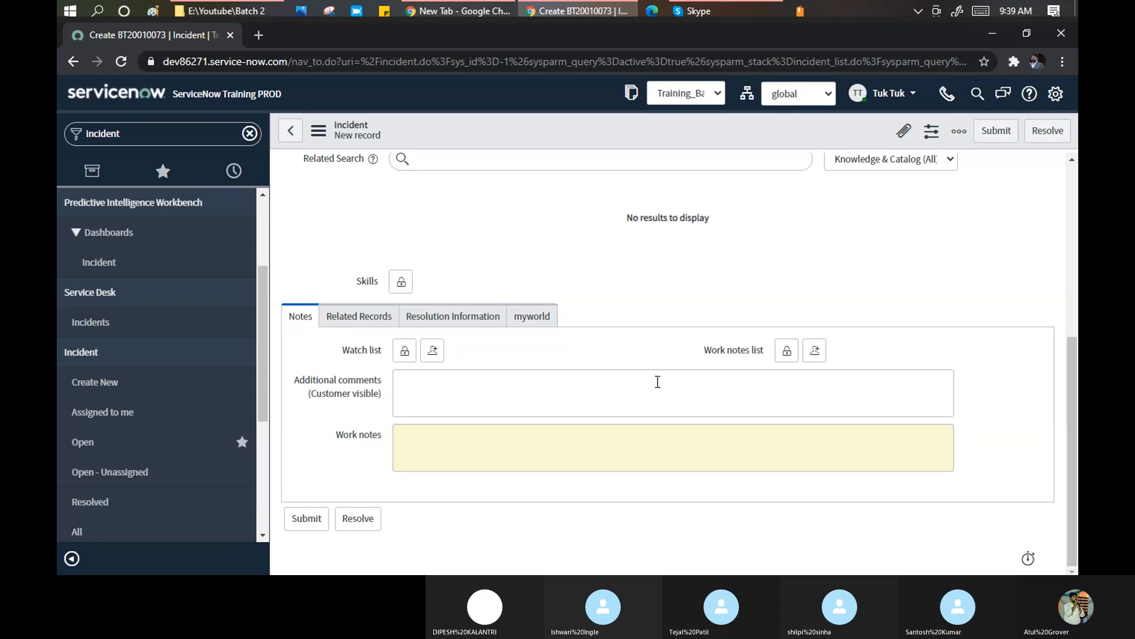
scroll(537, 264, "up", 4)
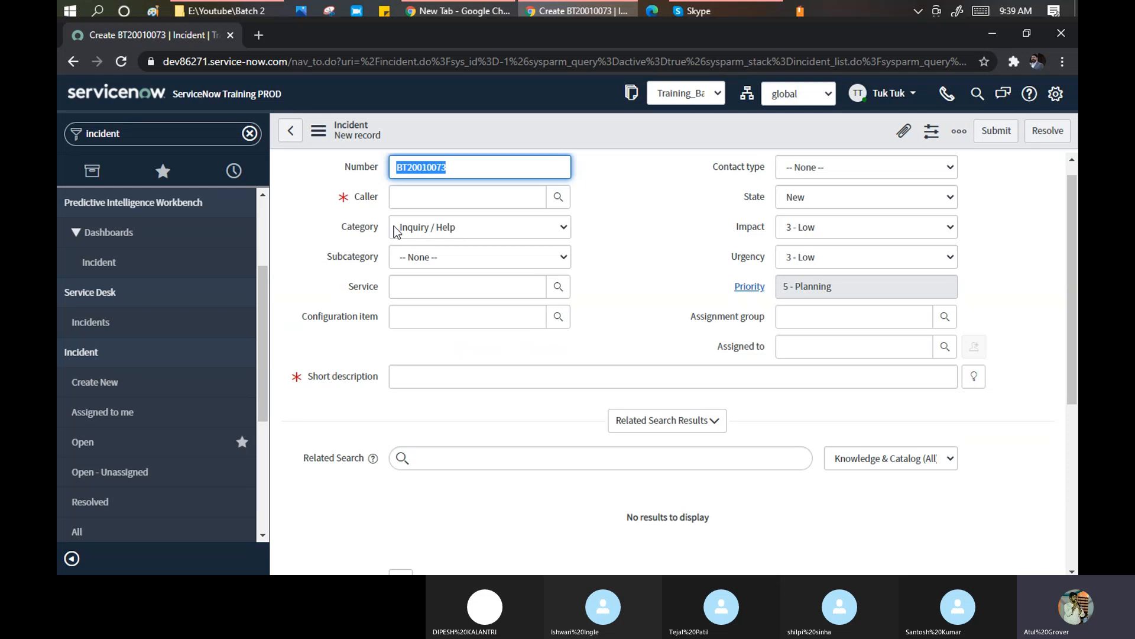
Step: Open the dictionary entries for the Incident table from the form's configuration options and look through them
right_click(609, 128)
mouse_move(699, 183)
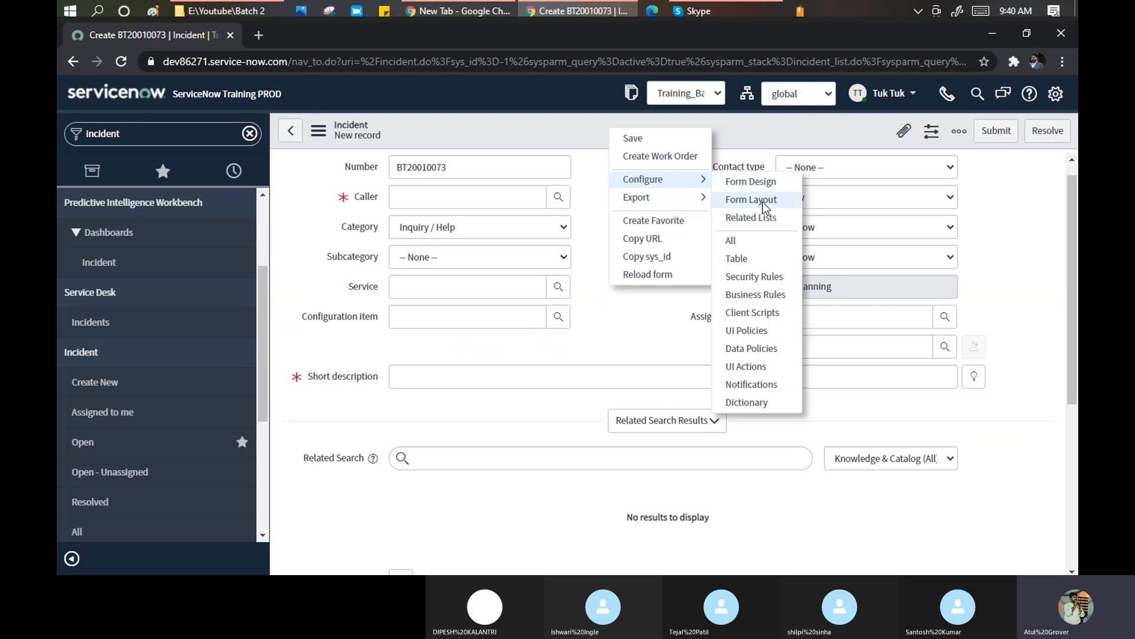
left_click(743, 403)
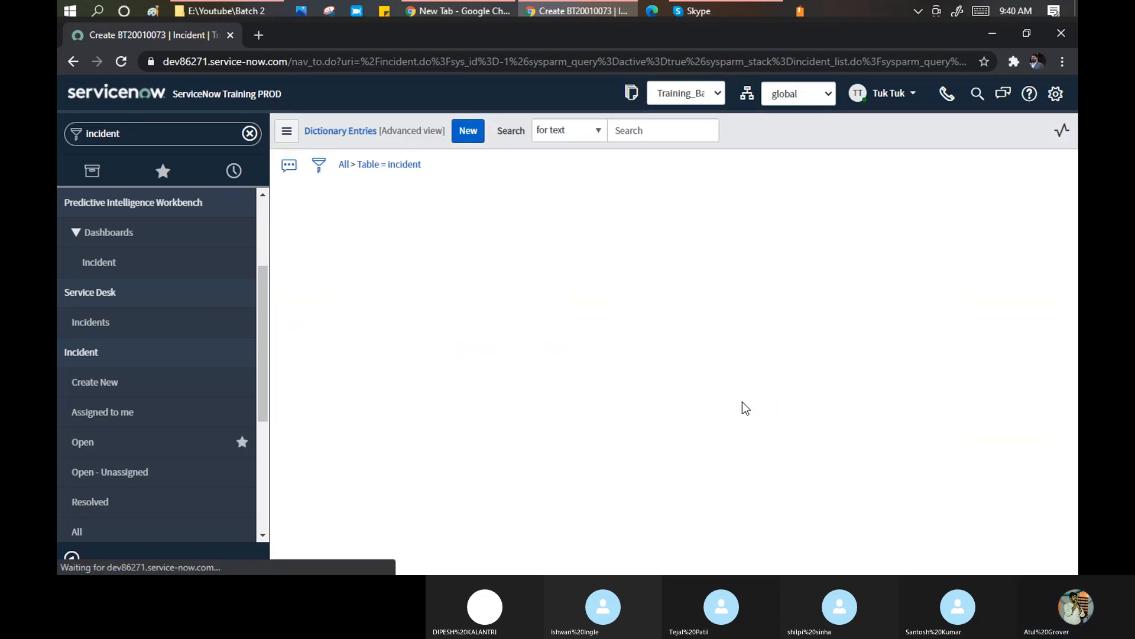
scroll(507, 253, "down", 8)
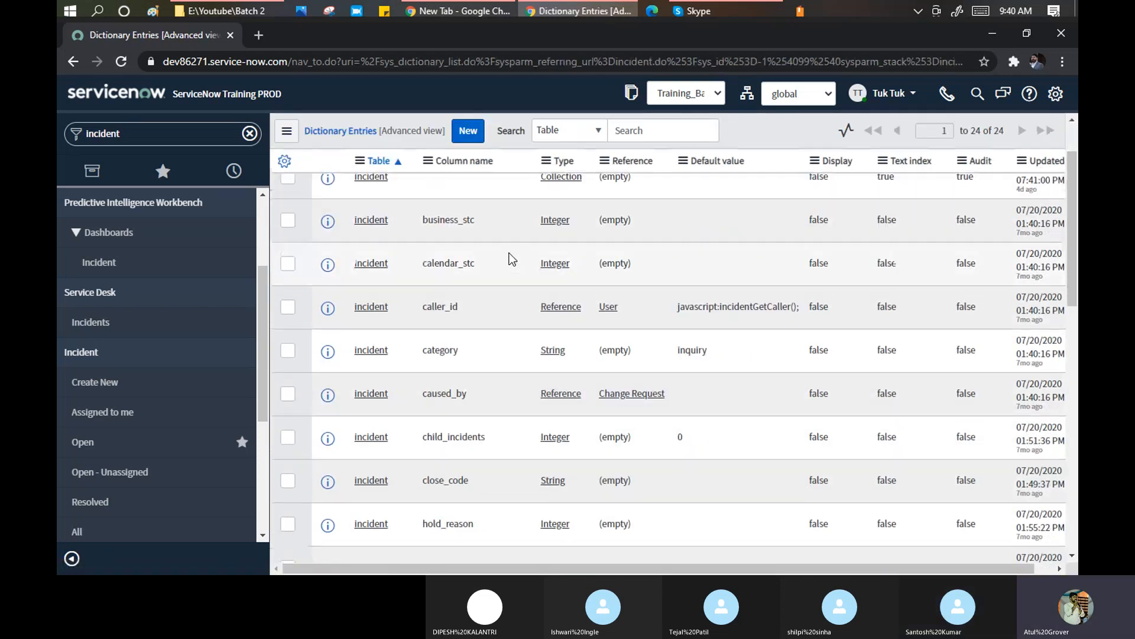
scroll(502, 224, "down", 3)
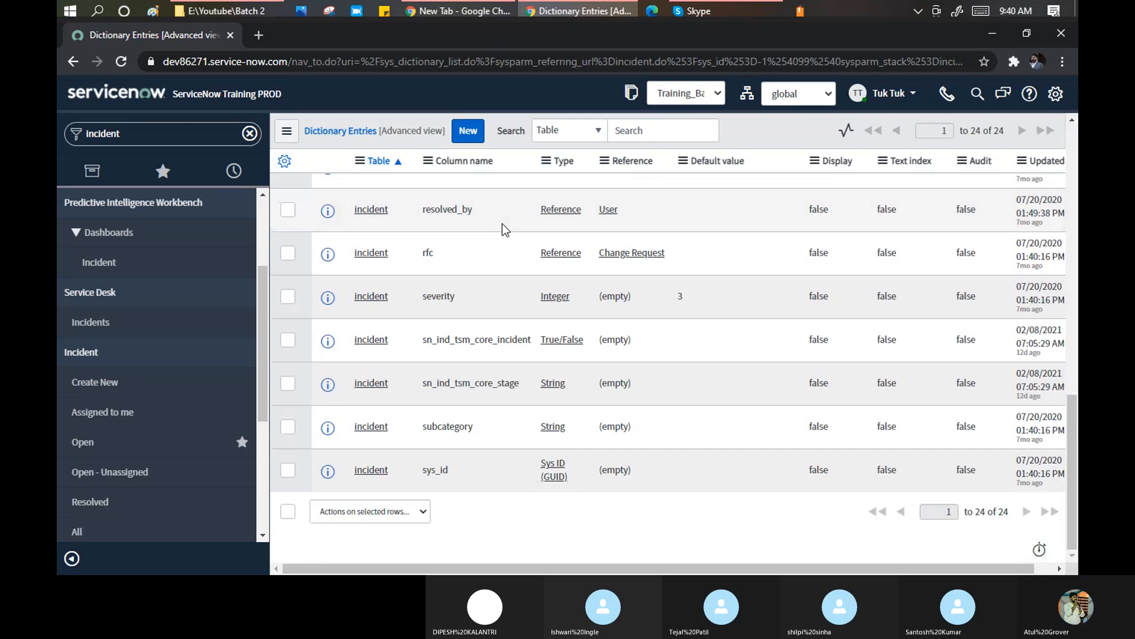
scroll(502, 223, "up", 5)
scroll(502, 223, "up", 5)
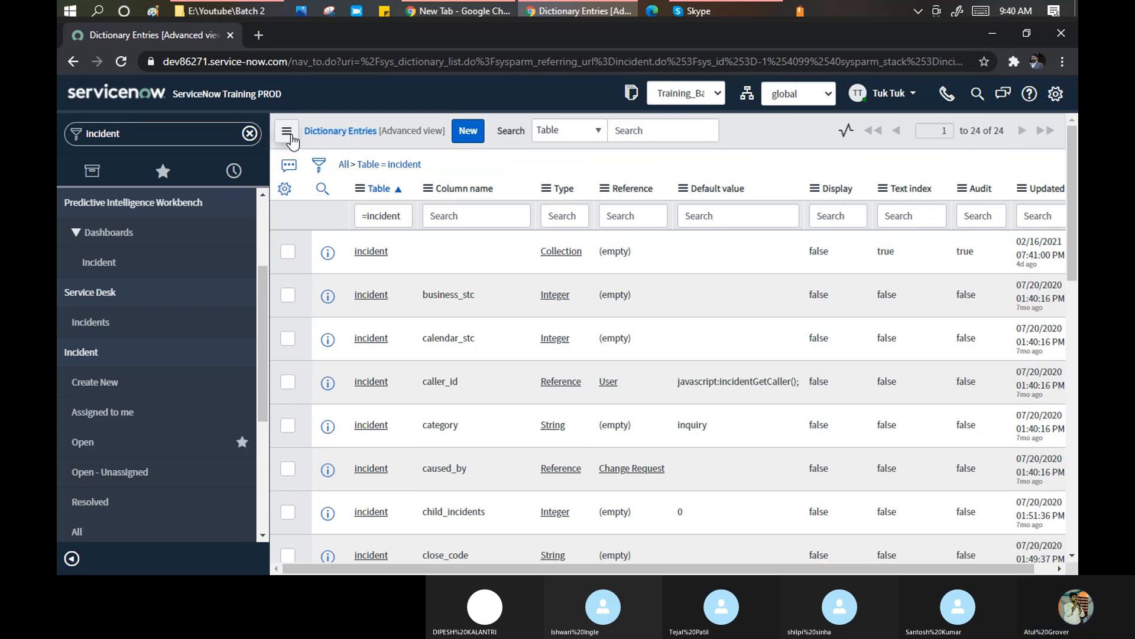
Step: Return to a new incident form, open its configured business rules, and look through the list
left_click(94, 384)
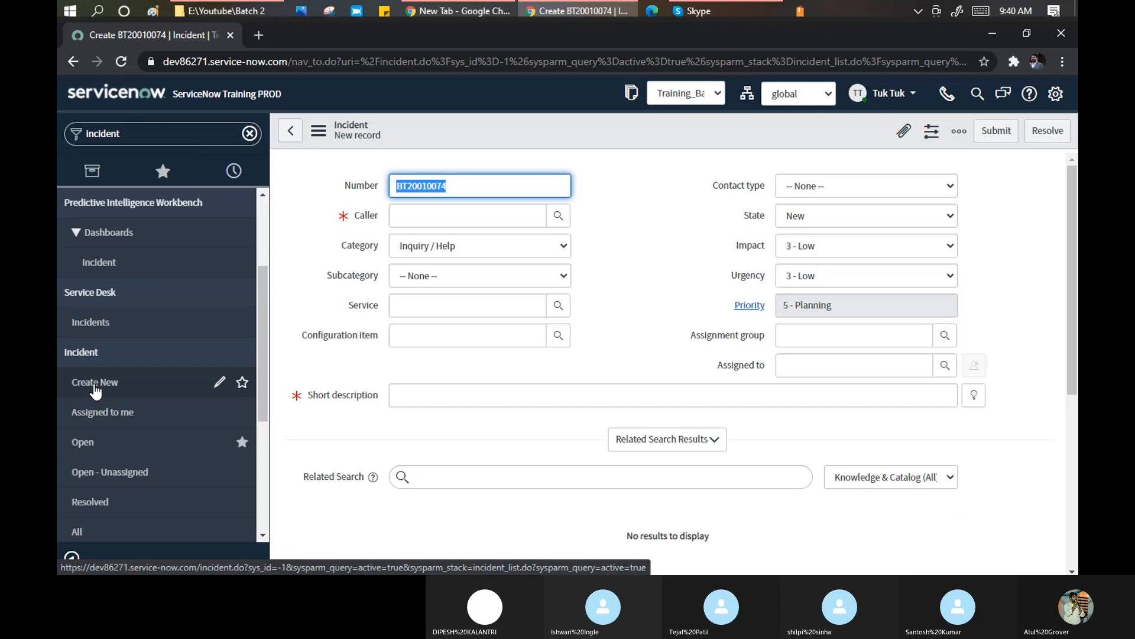
right_click(487, 136)
mouse_move(561, 188)
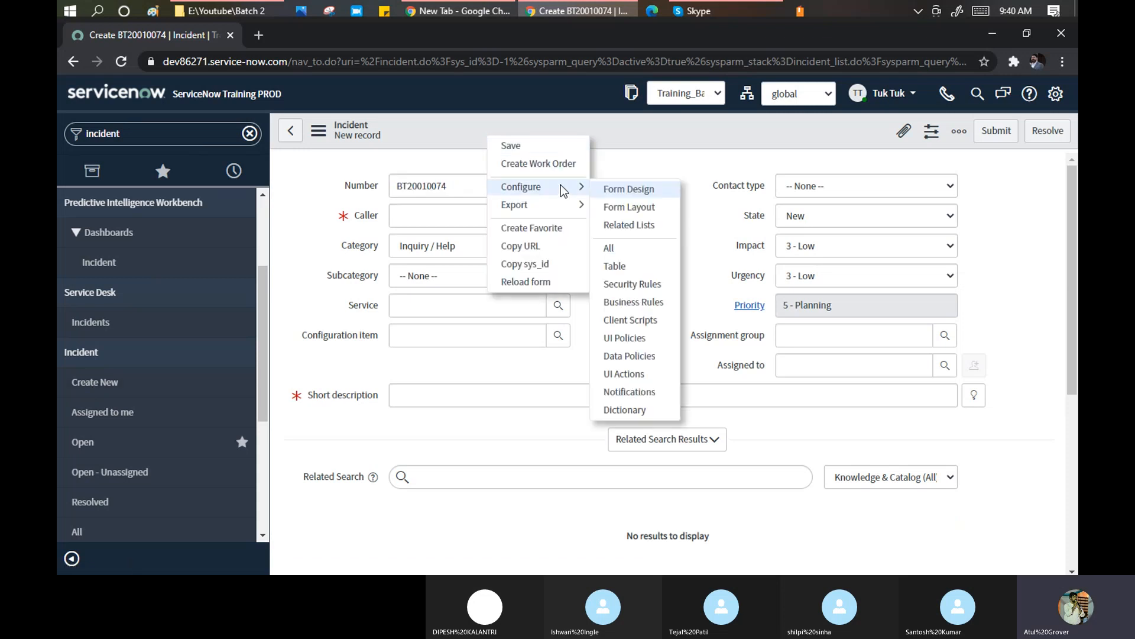
left_click(633, 303)
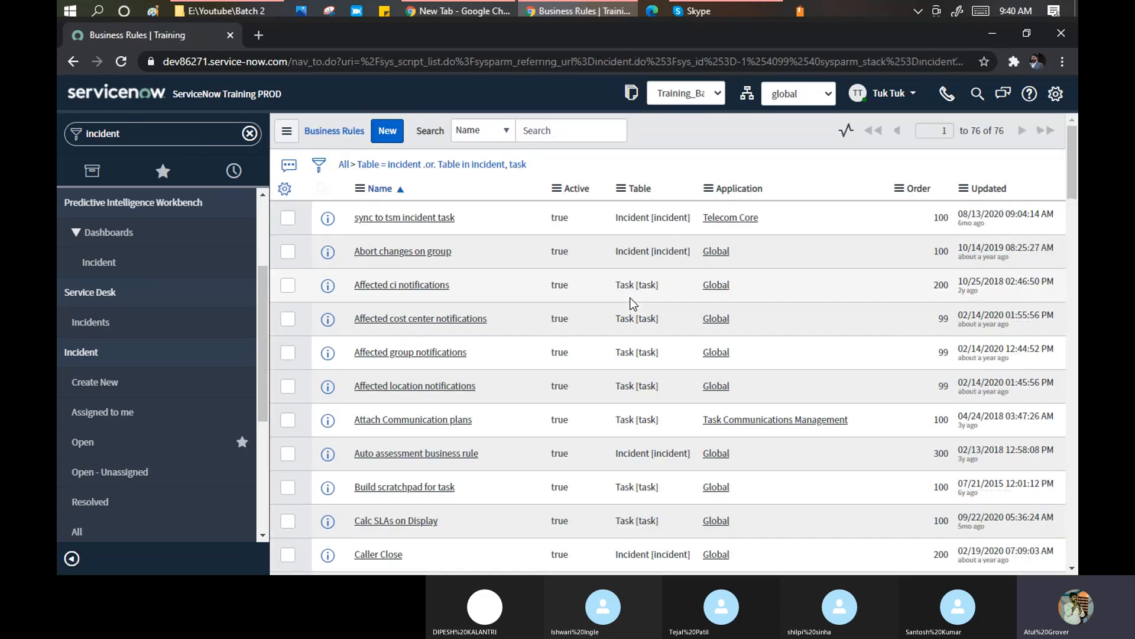
scroll(583, 222, "down", 5)
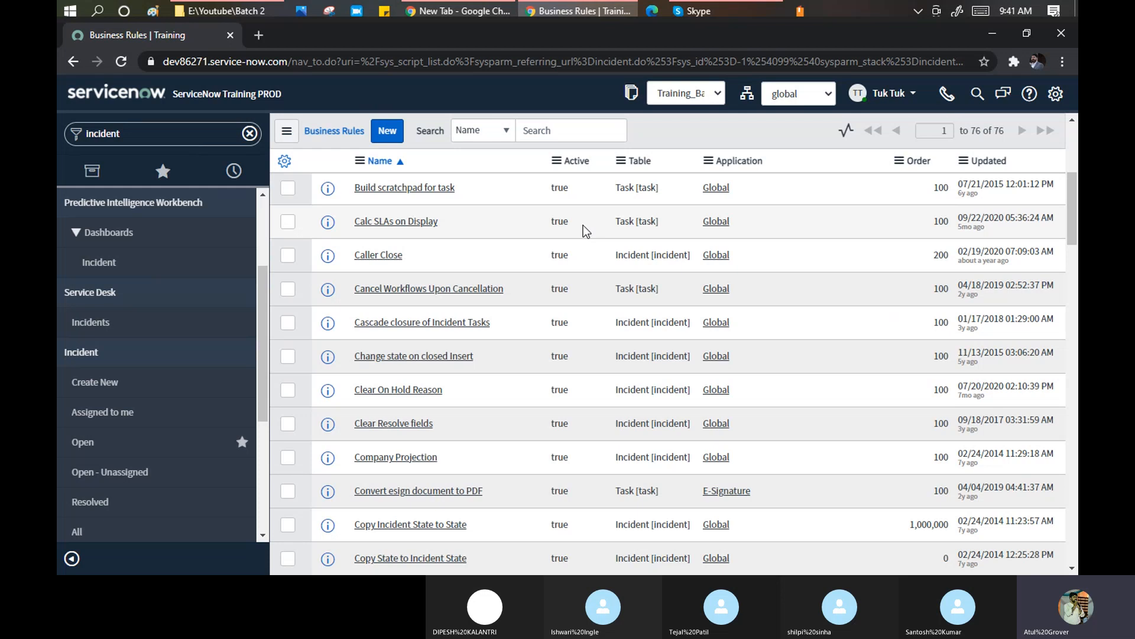
Step: Return to a new incident form and open the overview of all configurations for the Incident table
left_click(94, 383)
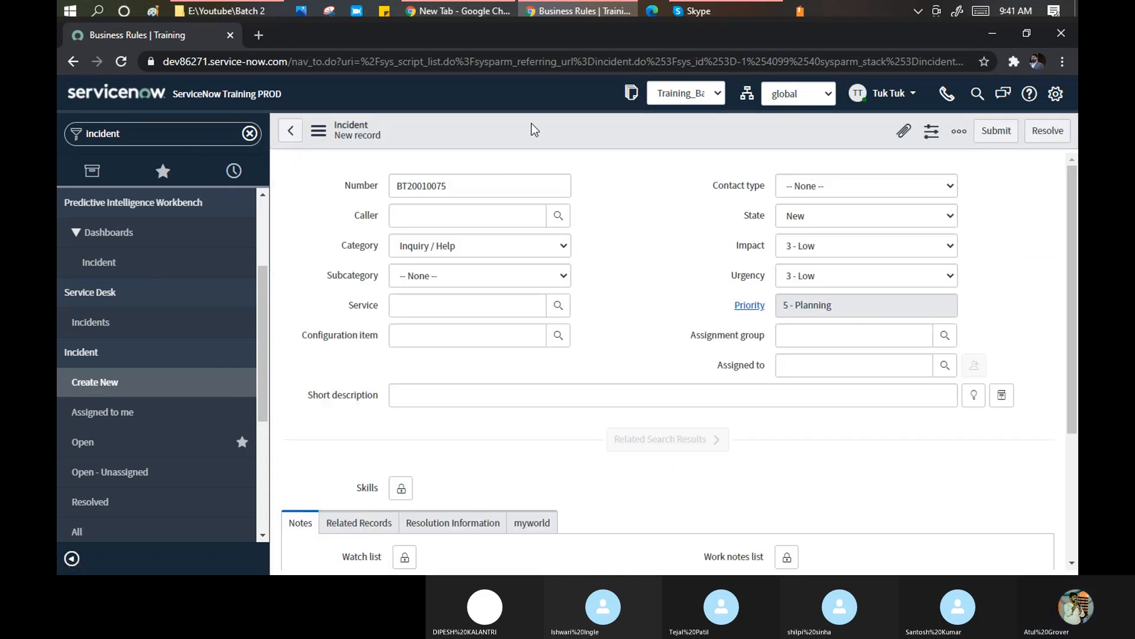
right_click(531, 122)
left_click(502, 131)
right_click(502, 131)
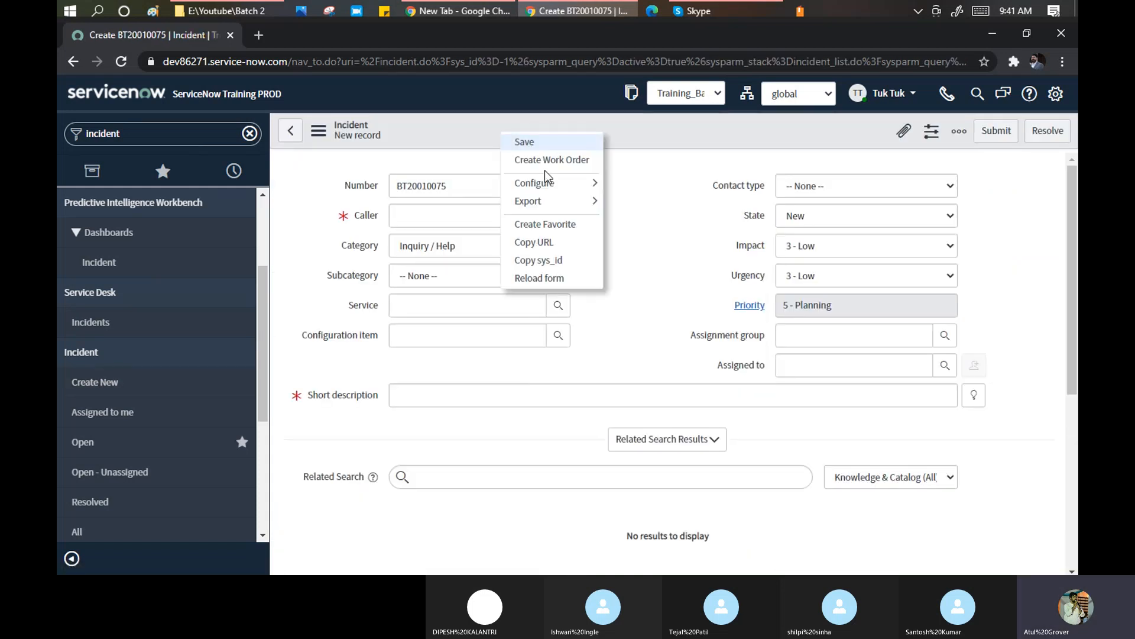
mouse_move(578, 183)
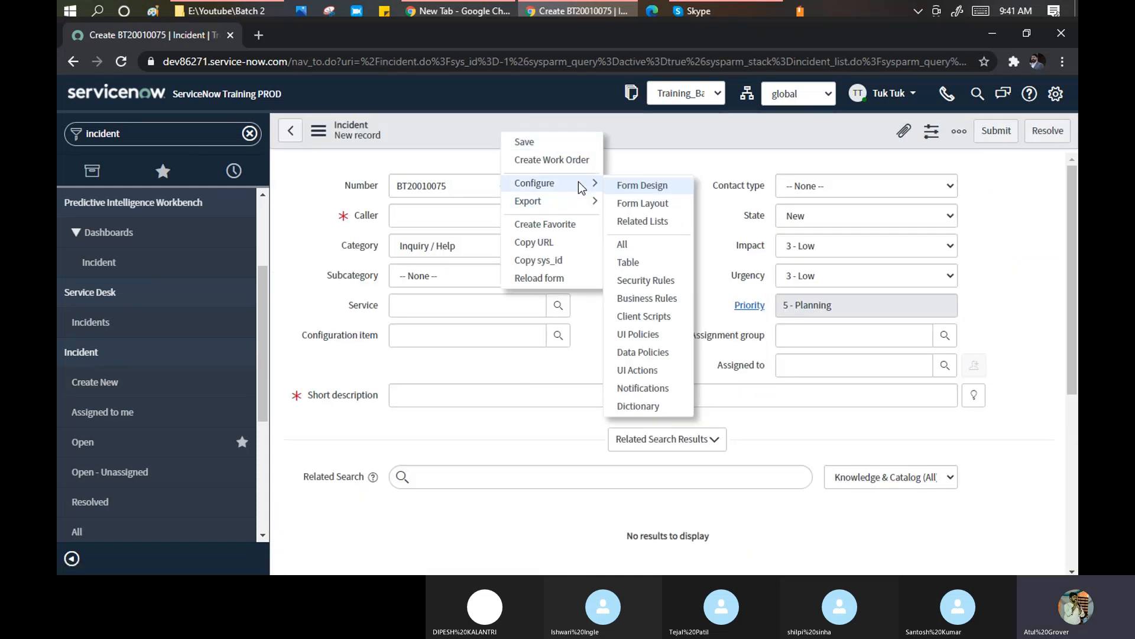
left_click(647, 247)
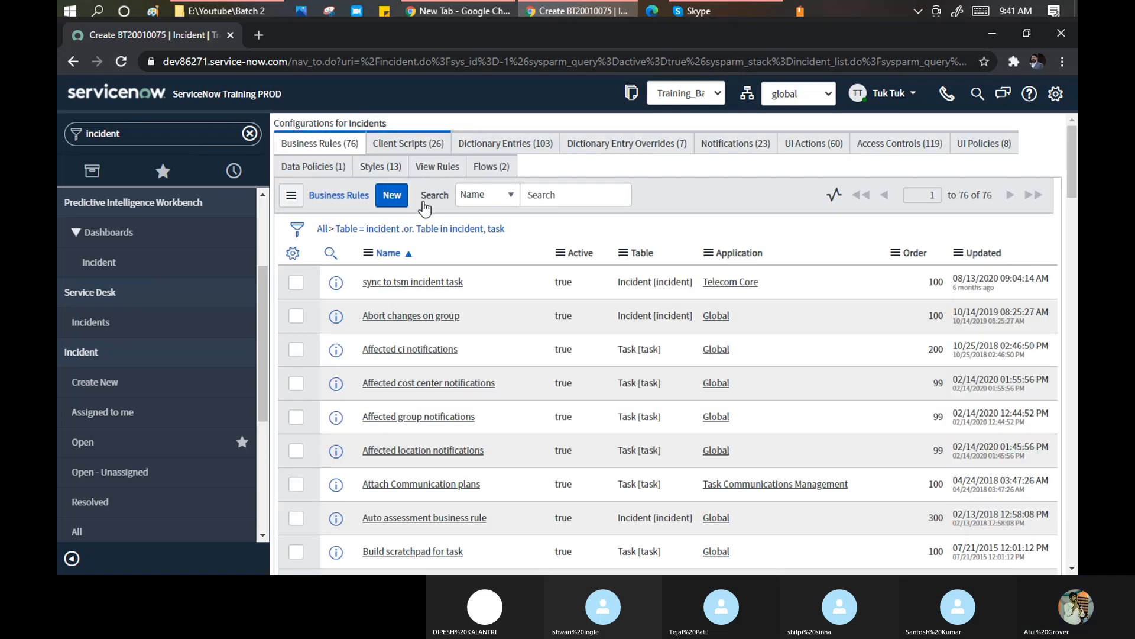
Step: Look through the Incident table's configuration lists, from Client Scripts, dictionary entries and notifications to UI Policies, Data Policies and Flows
left_click(407, 149)
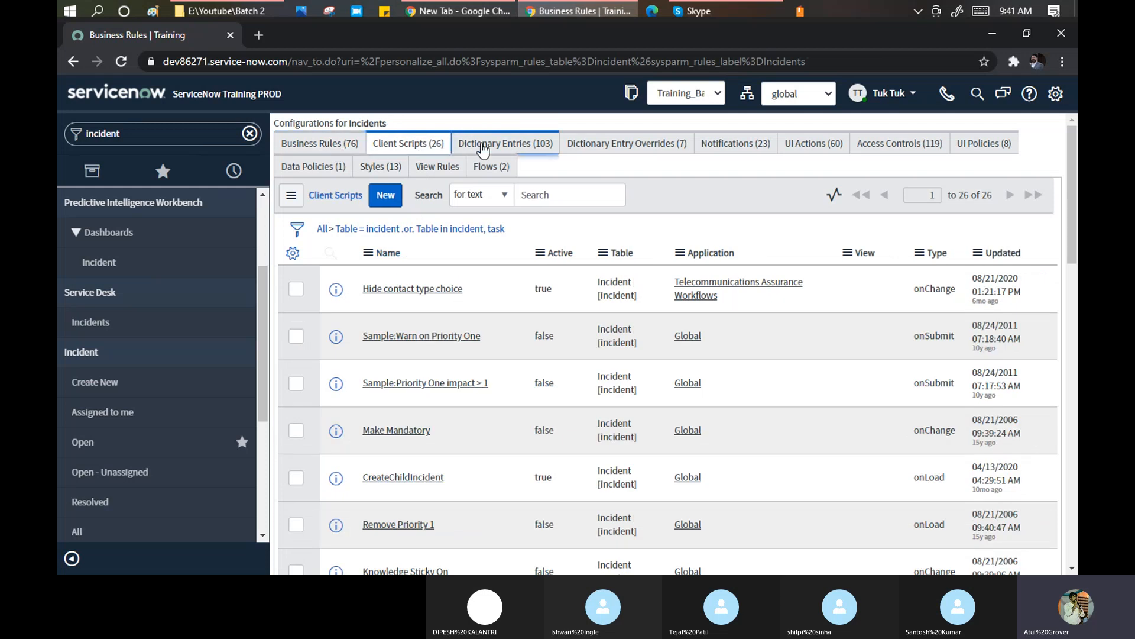
left_click(484, 149)
left_click(623, 150)
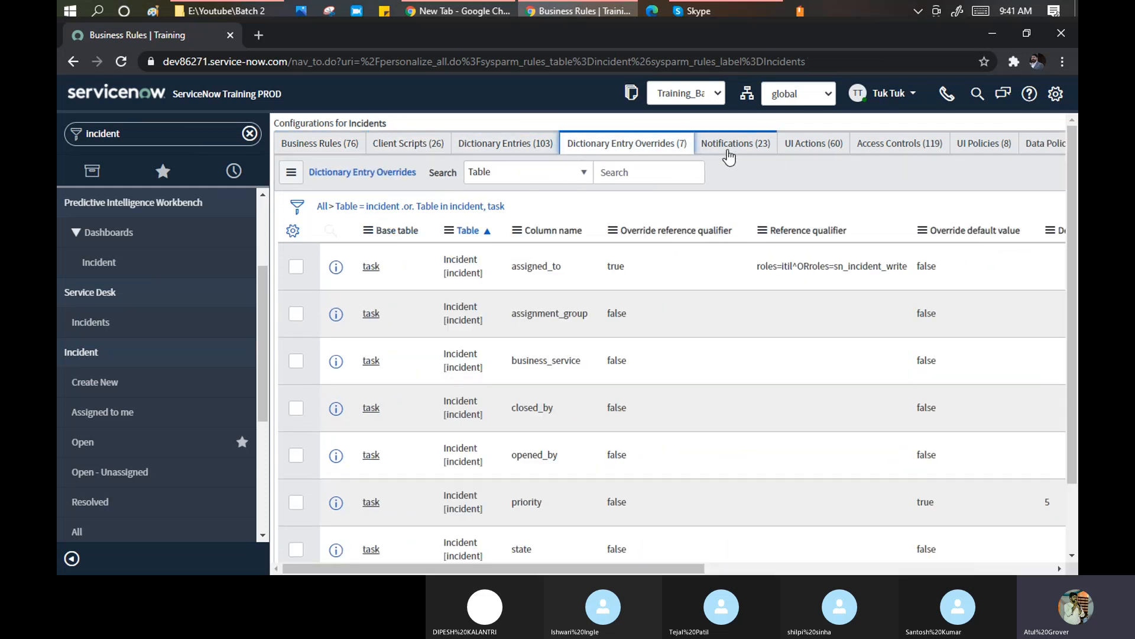
left_click(731, 153)
left_click(822, 147)
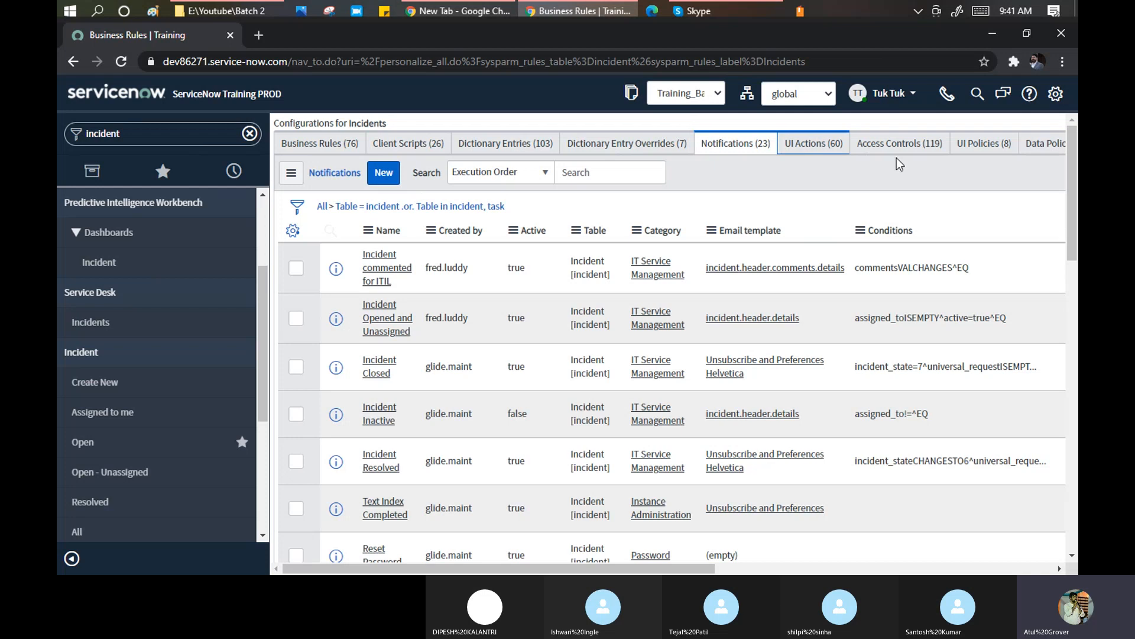
left_click(902, 149)
left_click(987, 147)
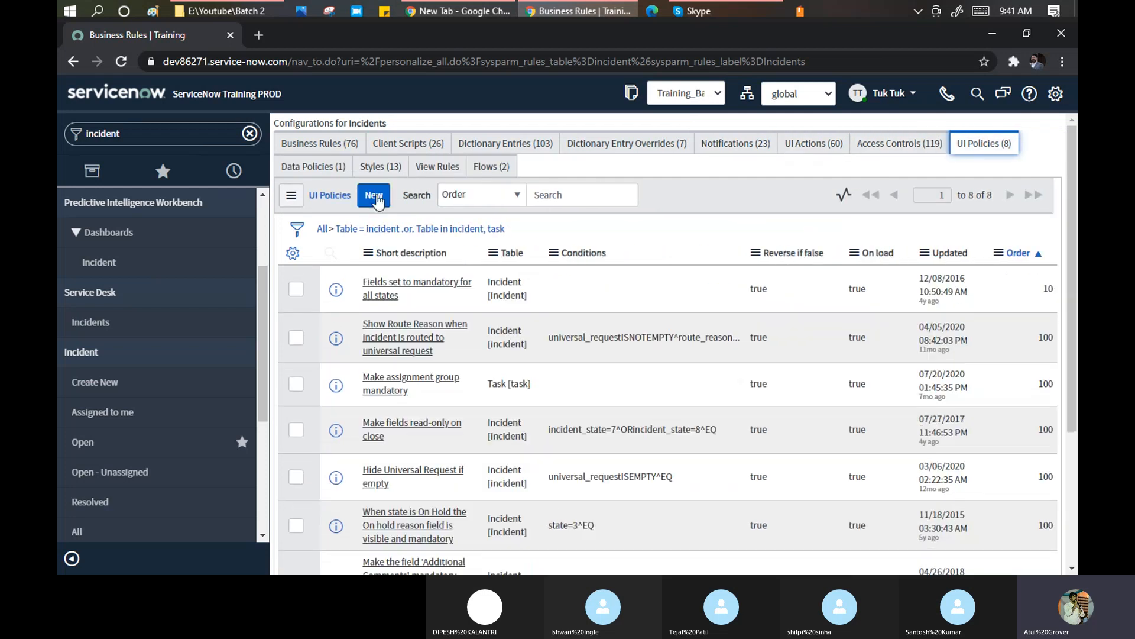
left_click(317, 167)
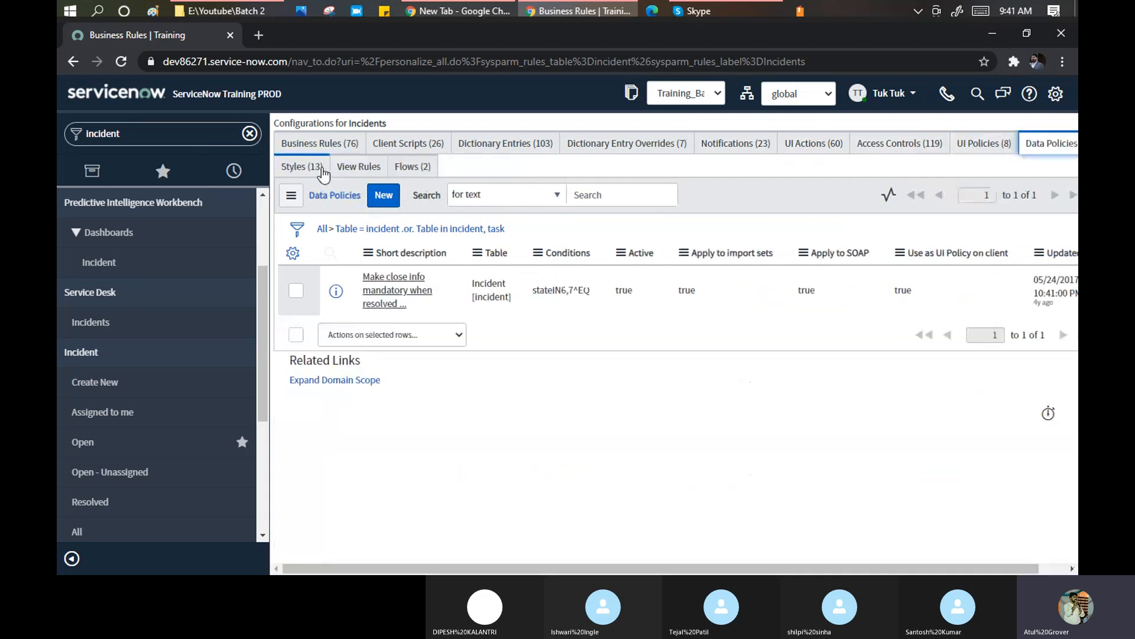
left_click(412, 167)
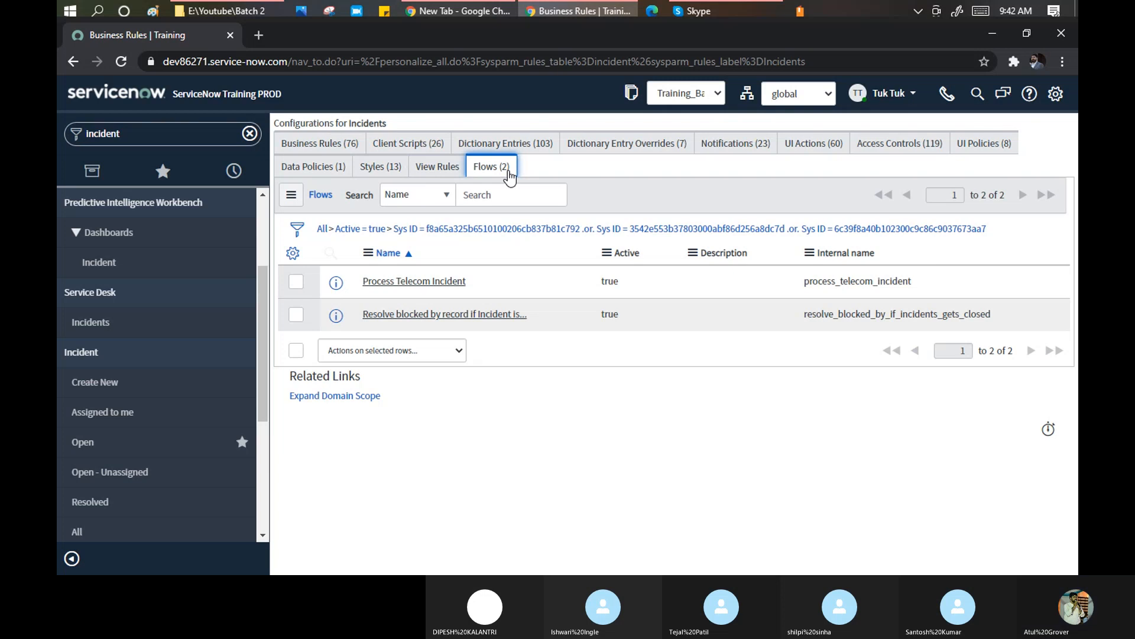
Step: Return to a new incident form, open its Form Layout configuration, and examine the available and selected fields
left_click(99, 387)
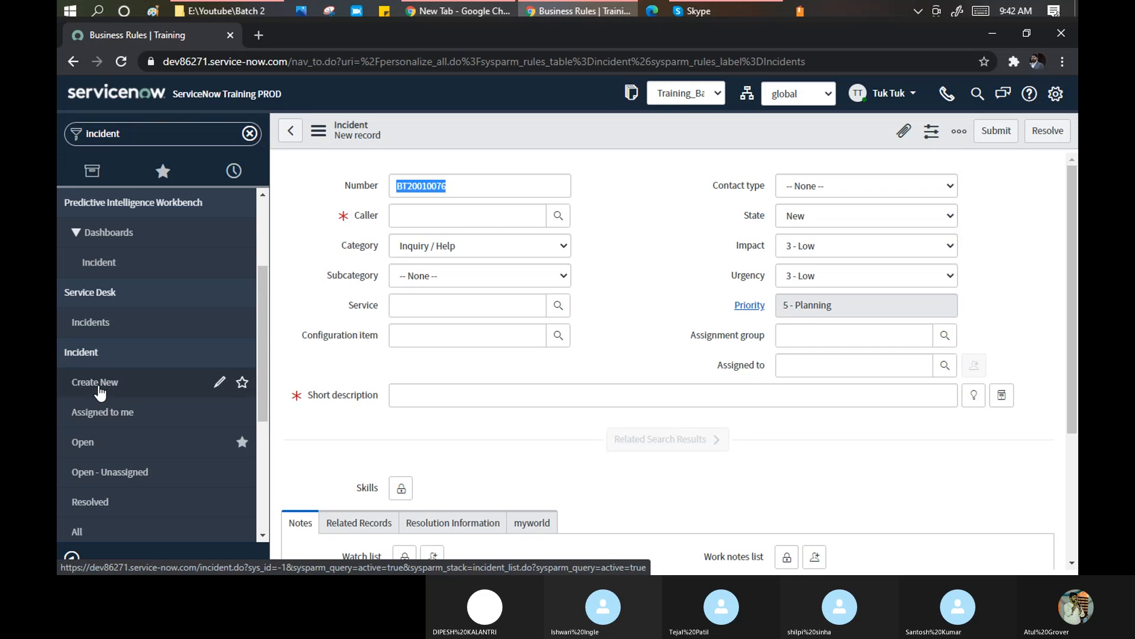
right_click(550, 131)
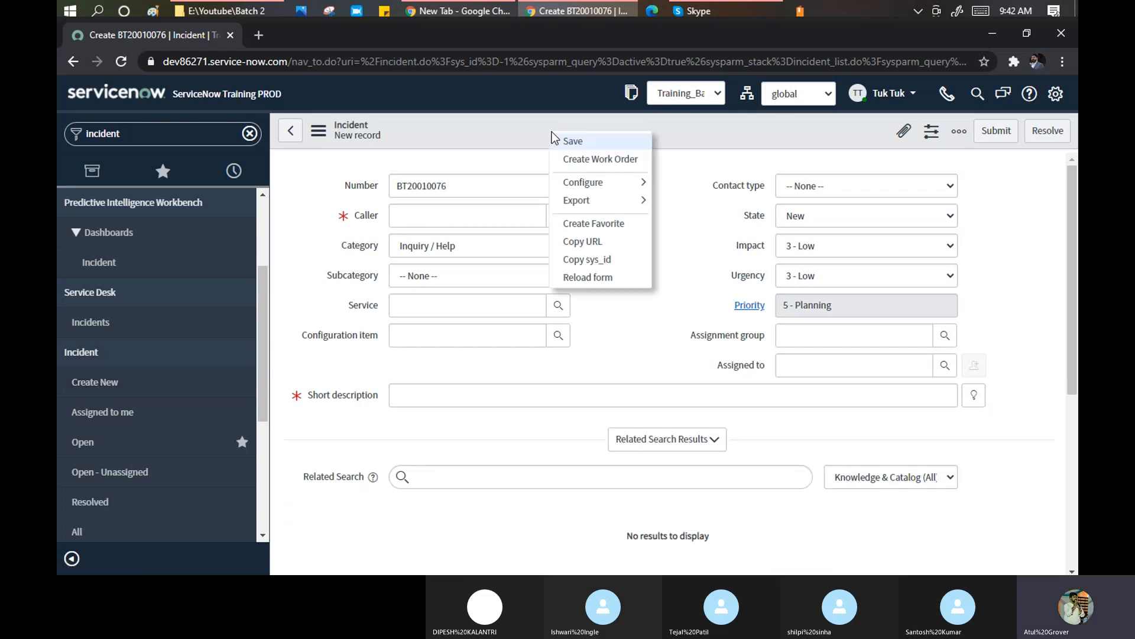
mouse_move(632, 183)
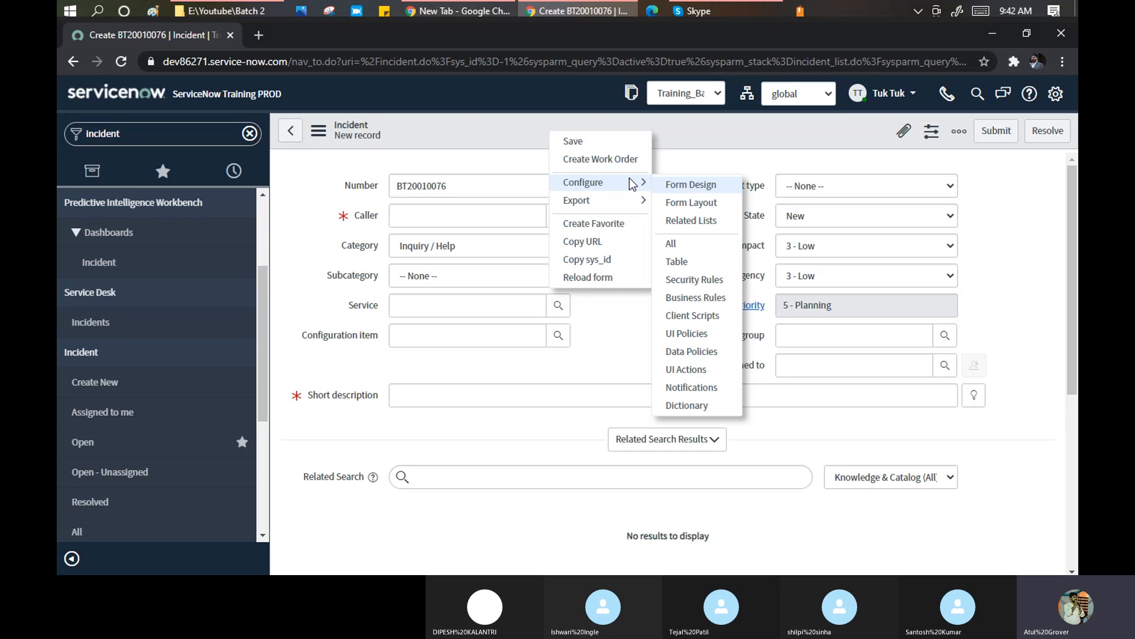
left_click(683, 203)
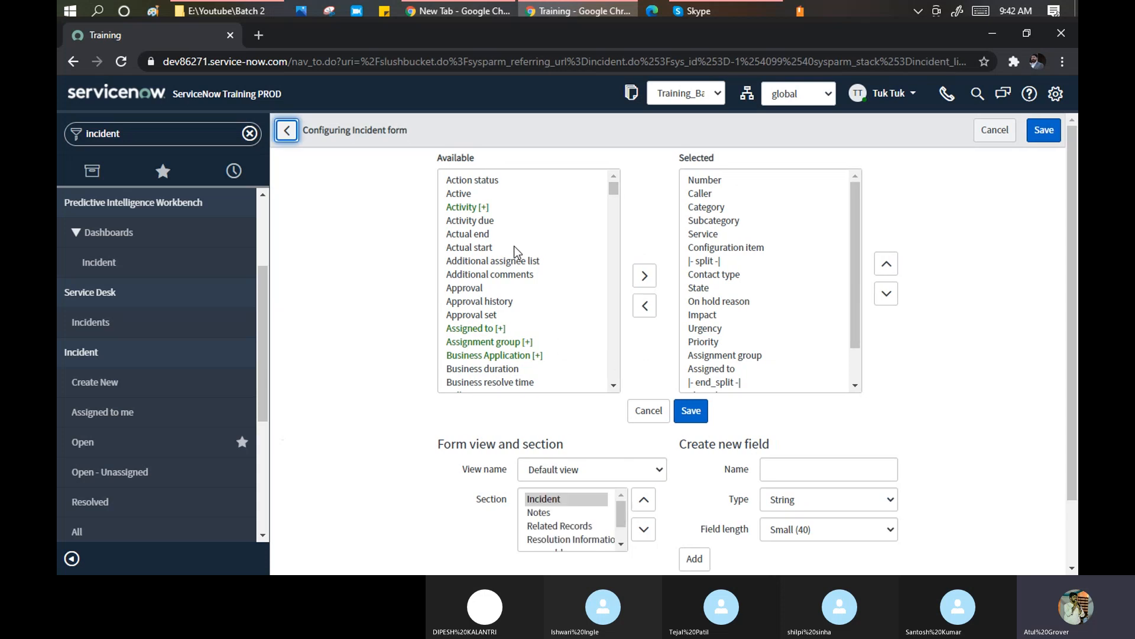
left_click(475, 181)
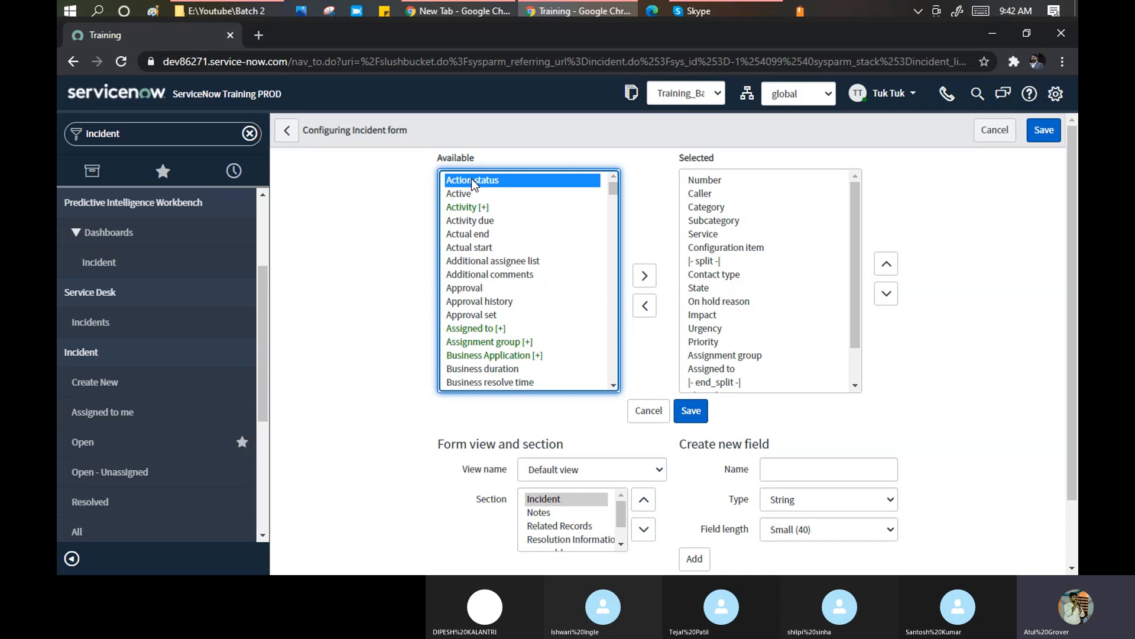
left_click(709, 205)
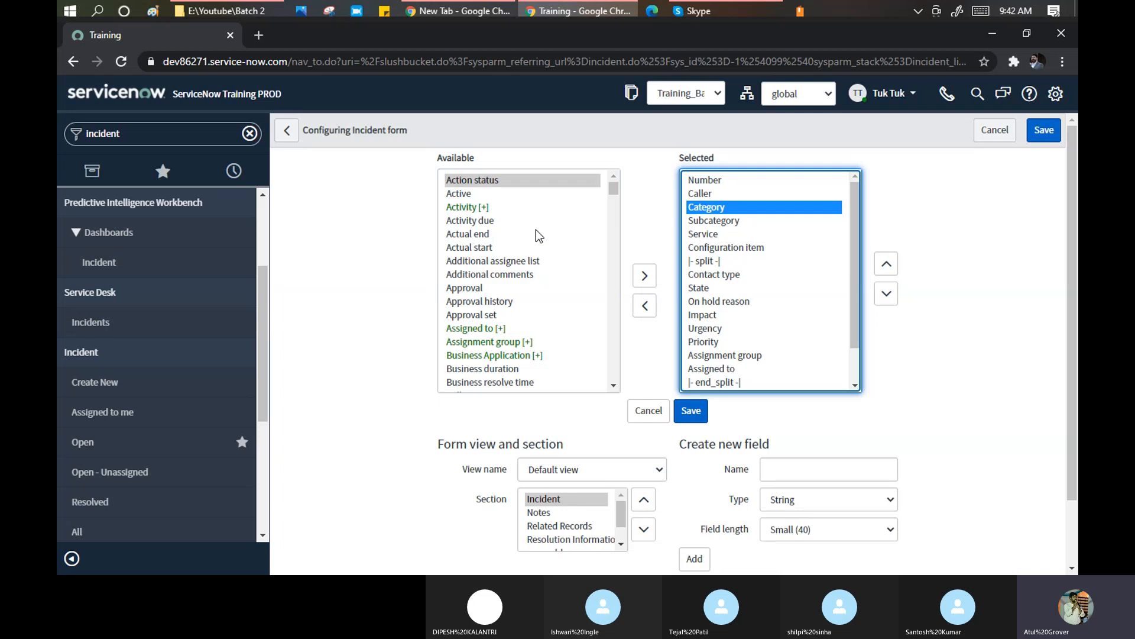
Step: Return to a new incident form and look over the additional actions offered for the unsaved record
left_click(92, 385)
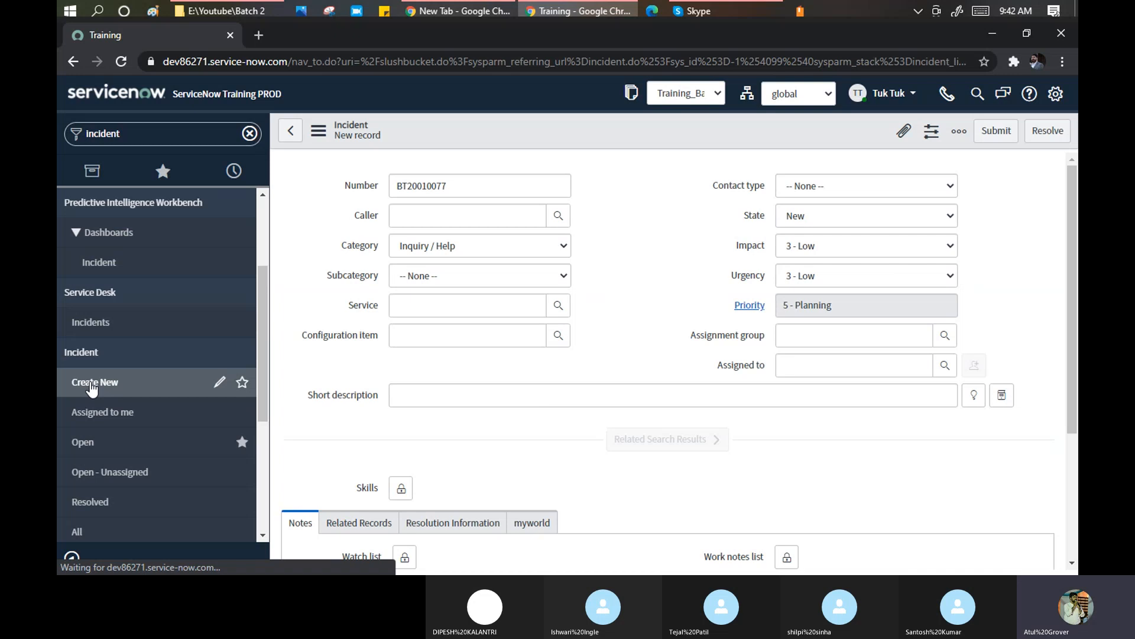
left_click(322, 135)
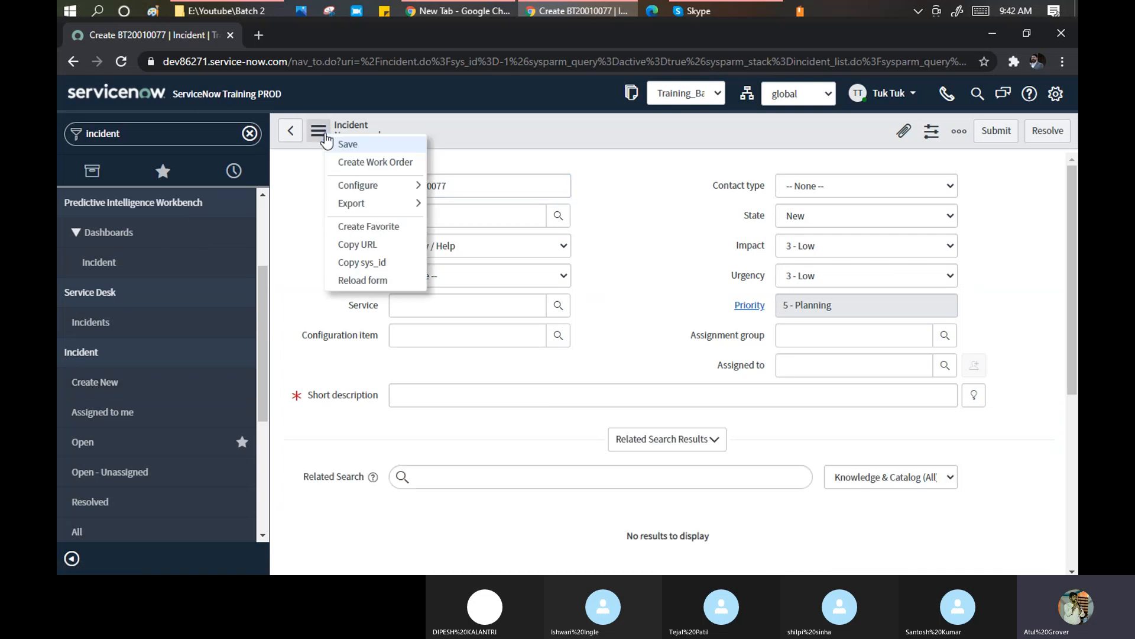
left_click(456, 130)
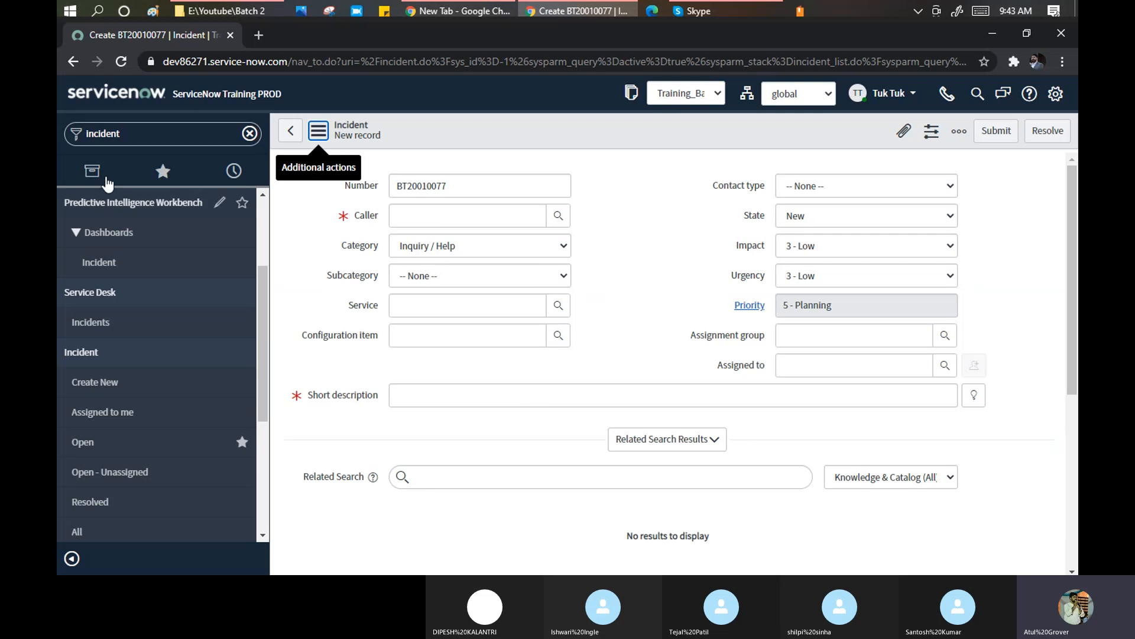
Step: Filter the navigator for "user a", start a new record from the Users list, and look over its additional actions
double_click(139, 130)
type("user a")
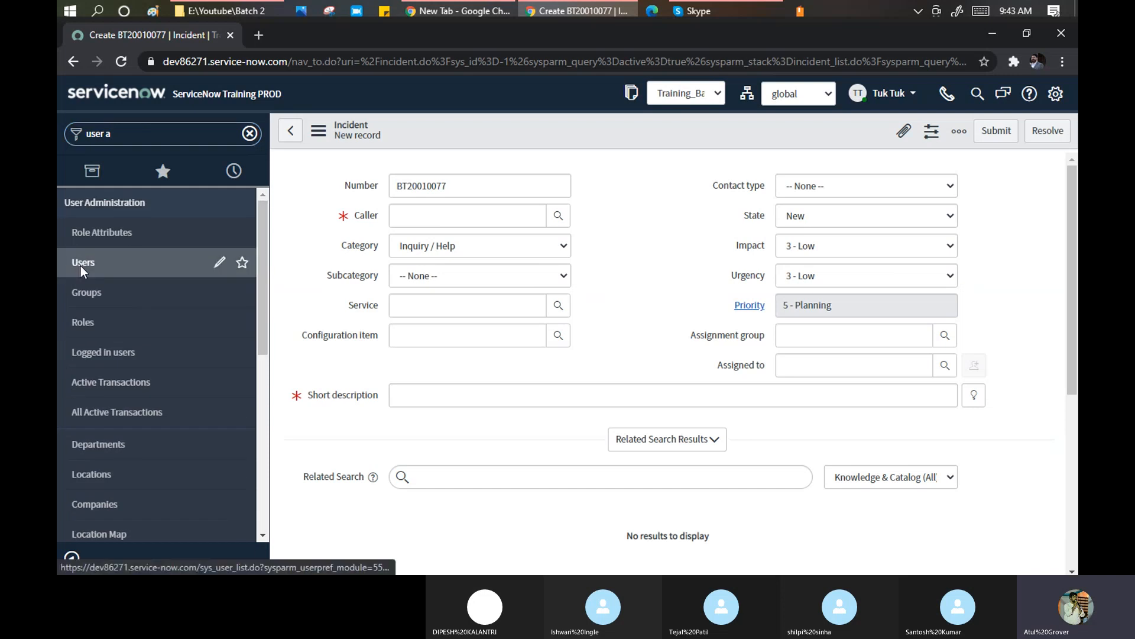
left_click(81, 265)
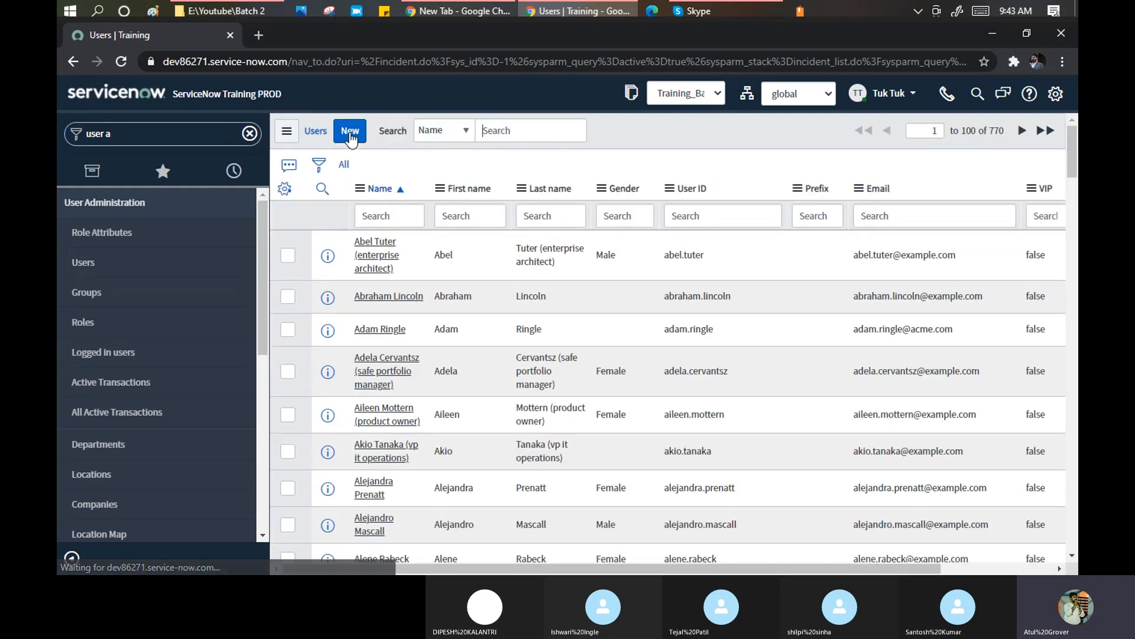
left_click(350, 133)
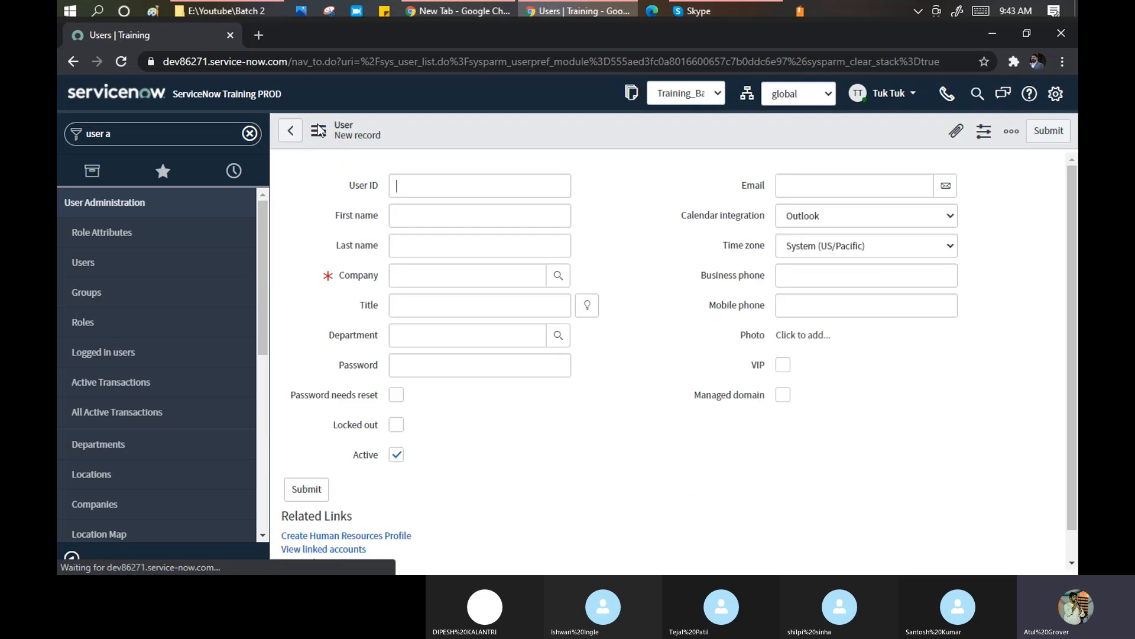
left_click(318, 130)
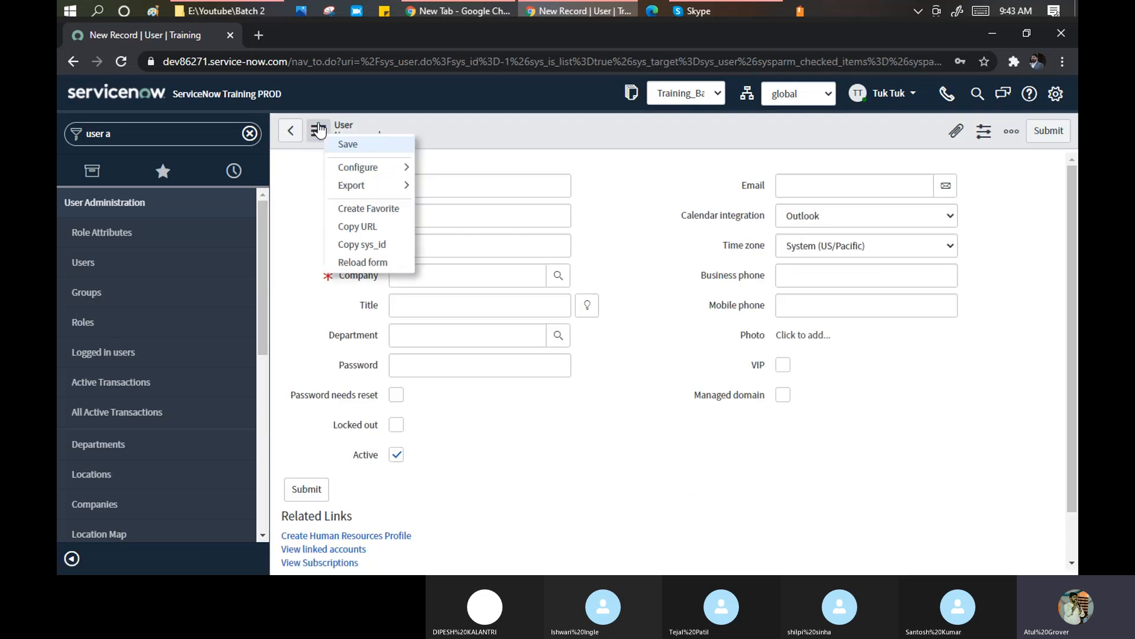
left_click(629, 195)
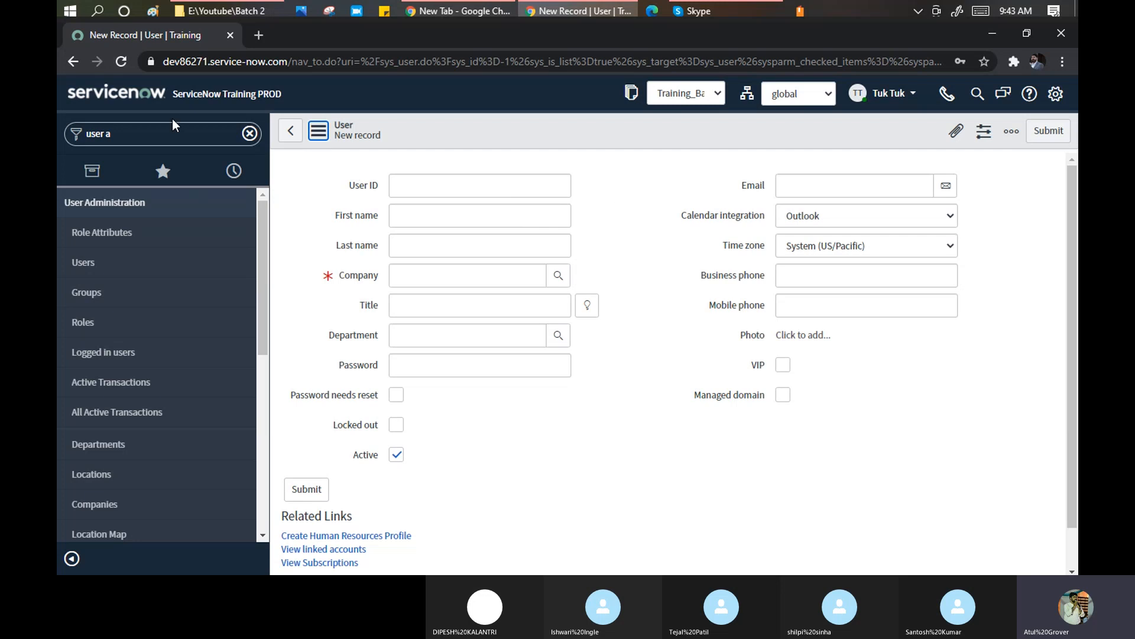
Step: Enter the user's given name as the User ID and reuse it for the first name and last name
left_click(407, 194)
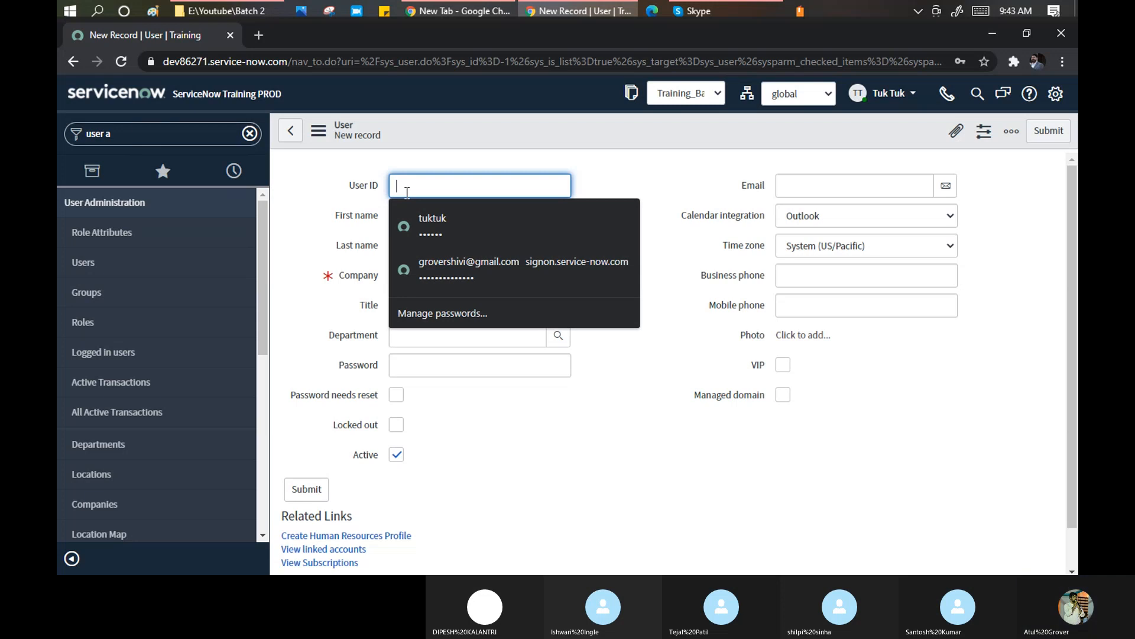
type("Atharv")
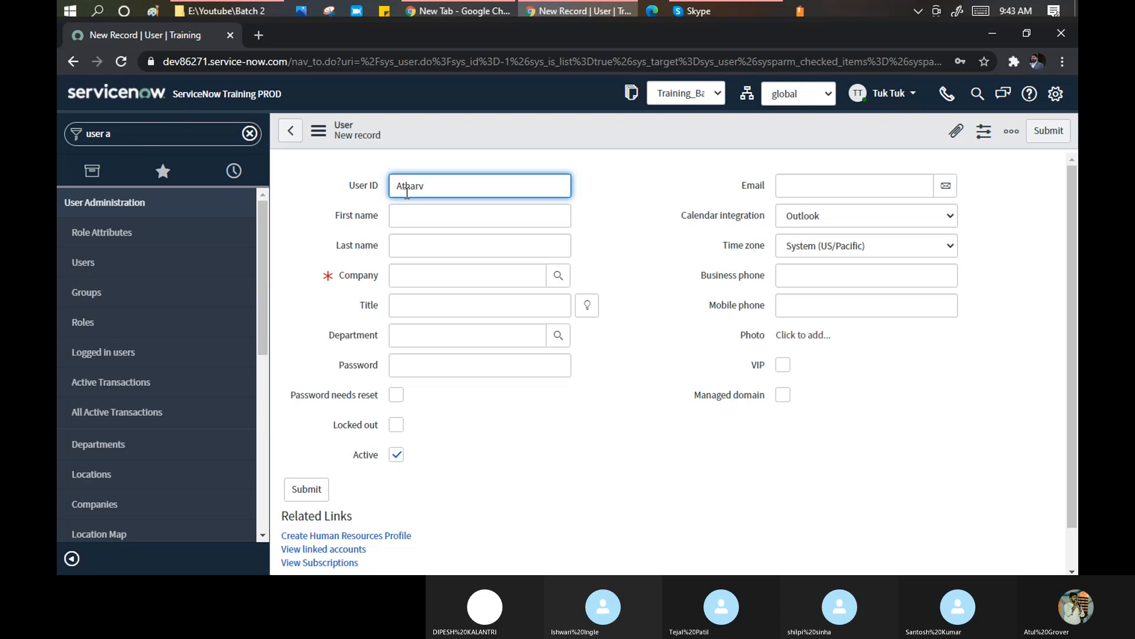
key("Tab")
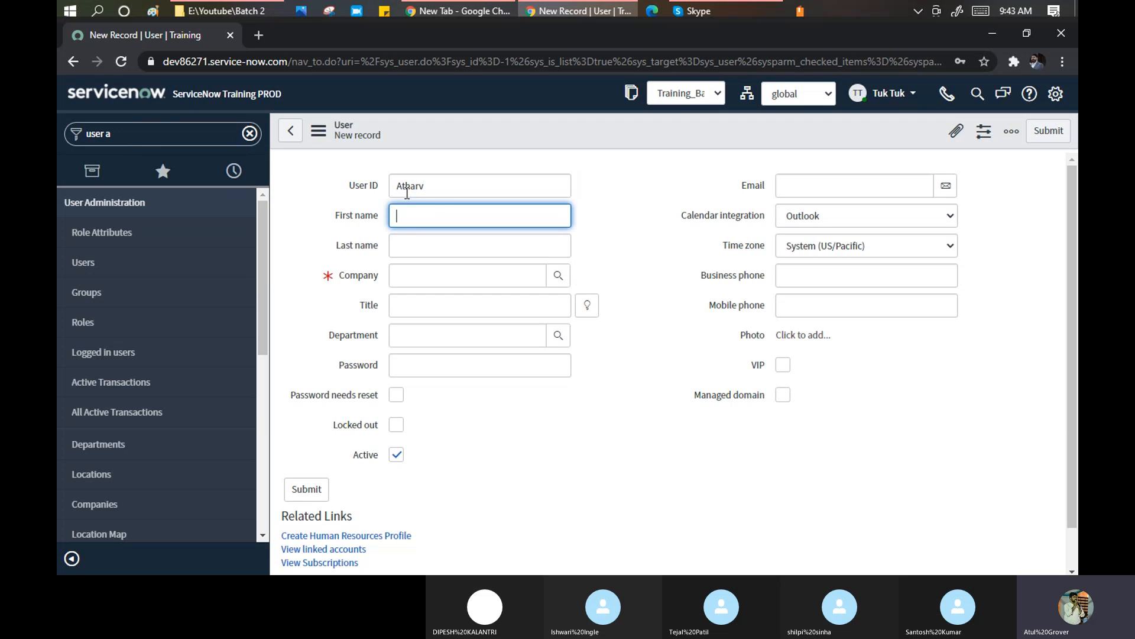
double_click(408, 186)
key("ctrl+c")
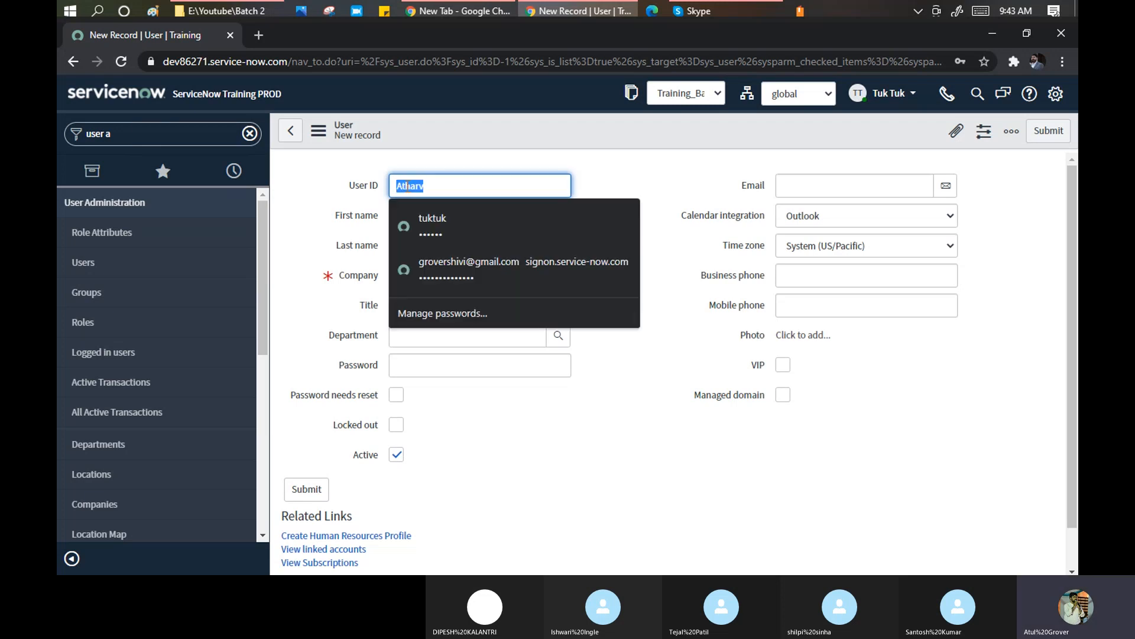
left_click(640, 167)
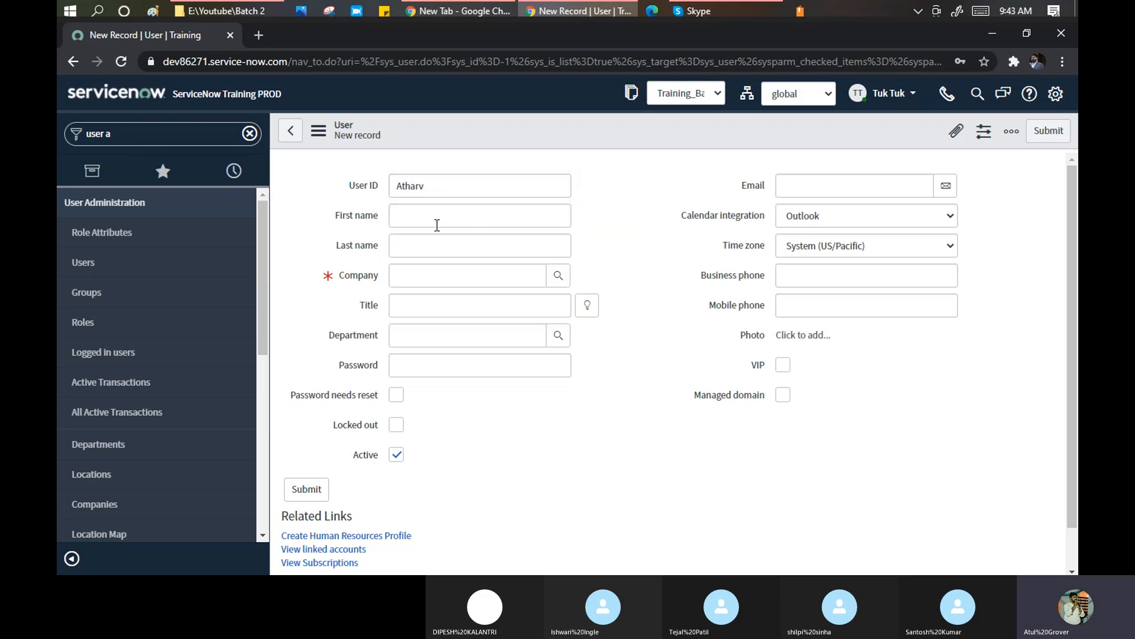
left_click(432, 217)
key("ctrl+v")
left_click(402, 243)
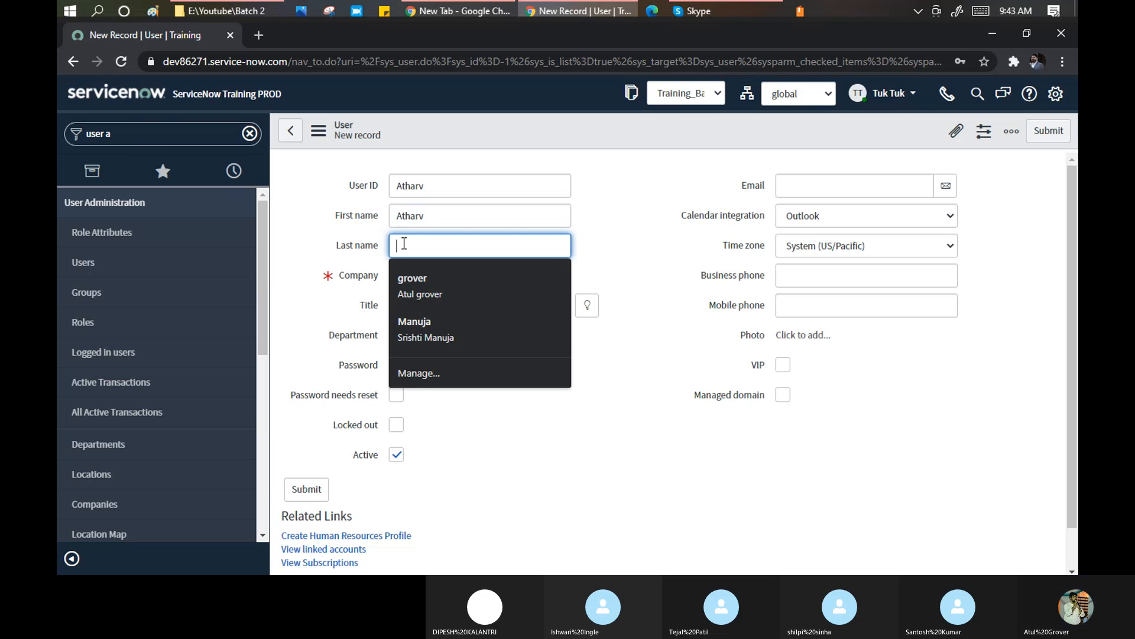
key("ctrl+v")
Step: Set the new user's company to ServiceNow and save the record without leaving the form
left_click(402, 277)
type("serv")
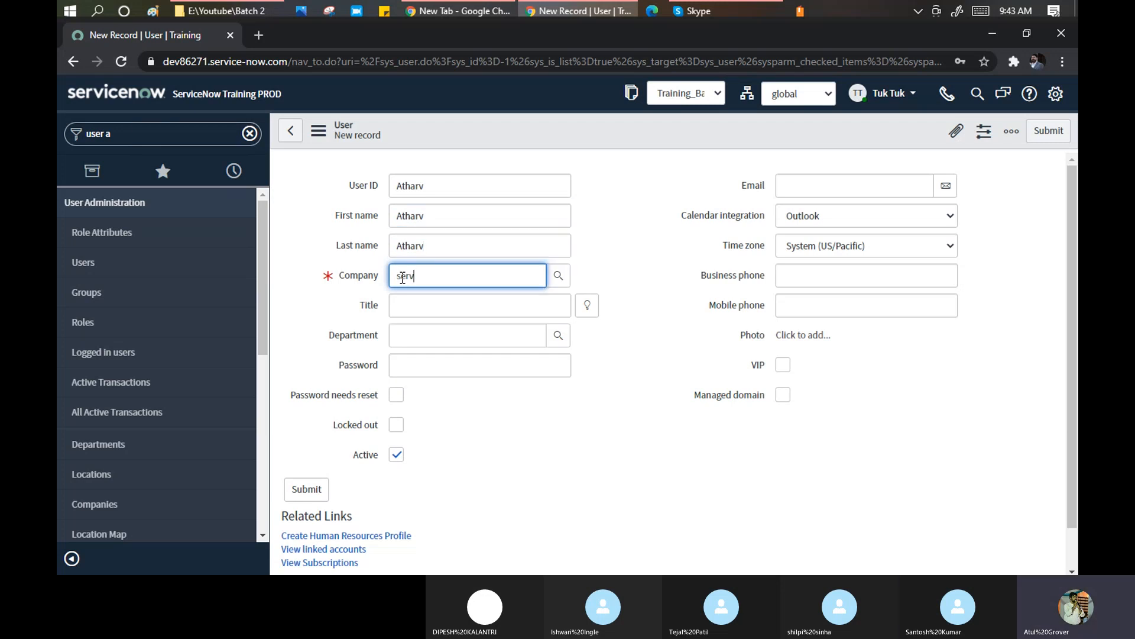
left_click(406, 305)
right_click(506, 126)
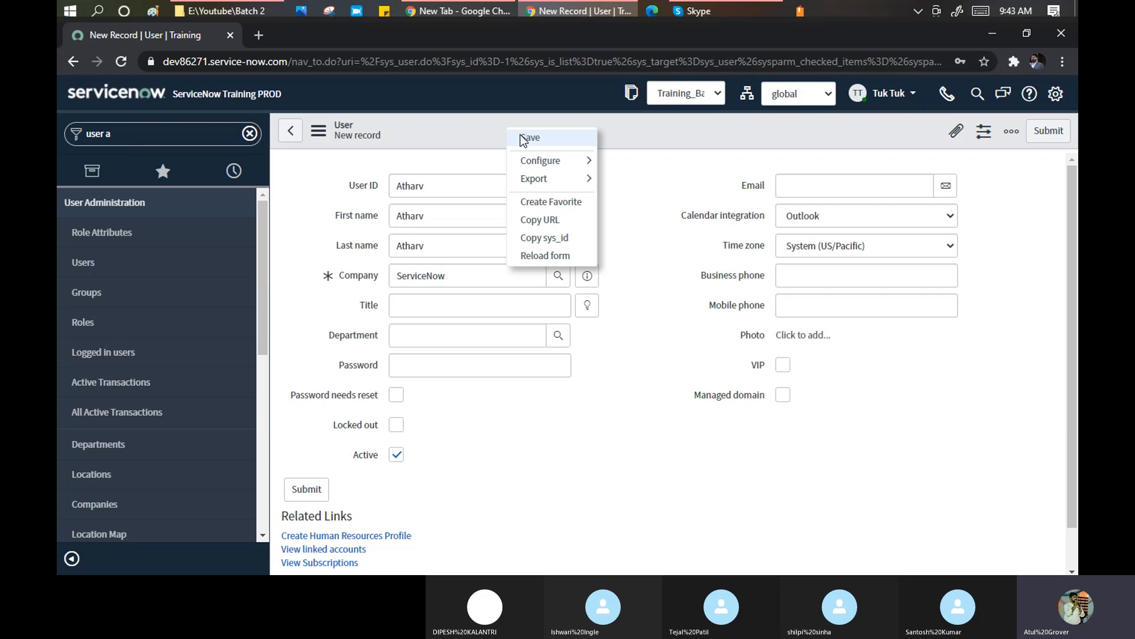
left_click(523, 139)
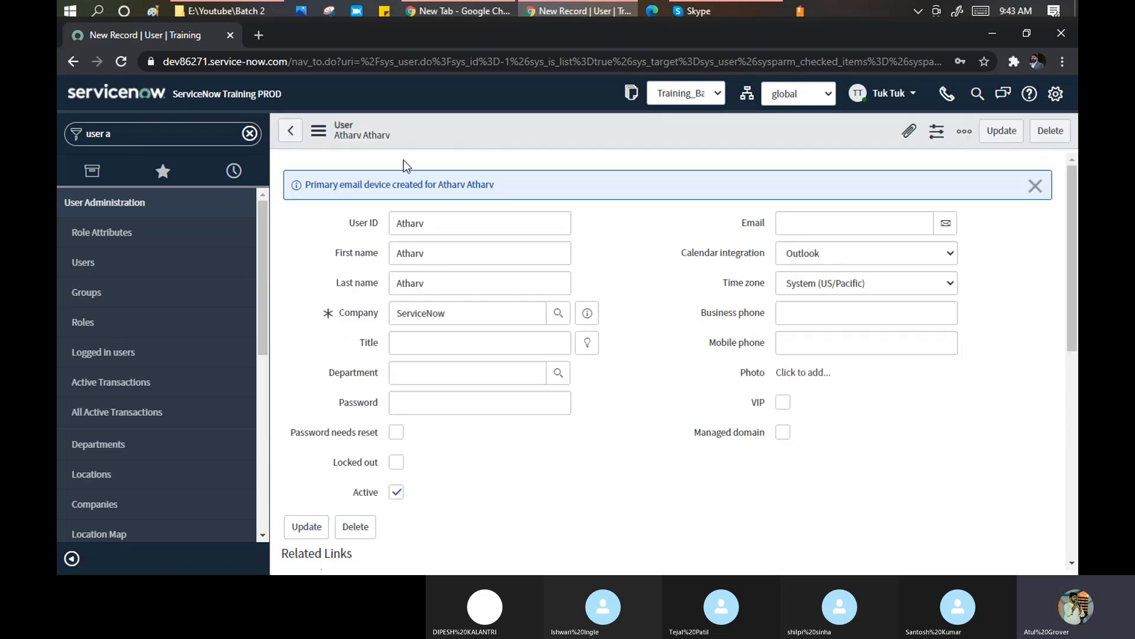
Step: Look over the additional actions available on the saved user record and dismiss the notice above its fields
left_click(318, 131)
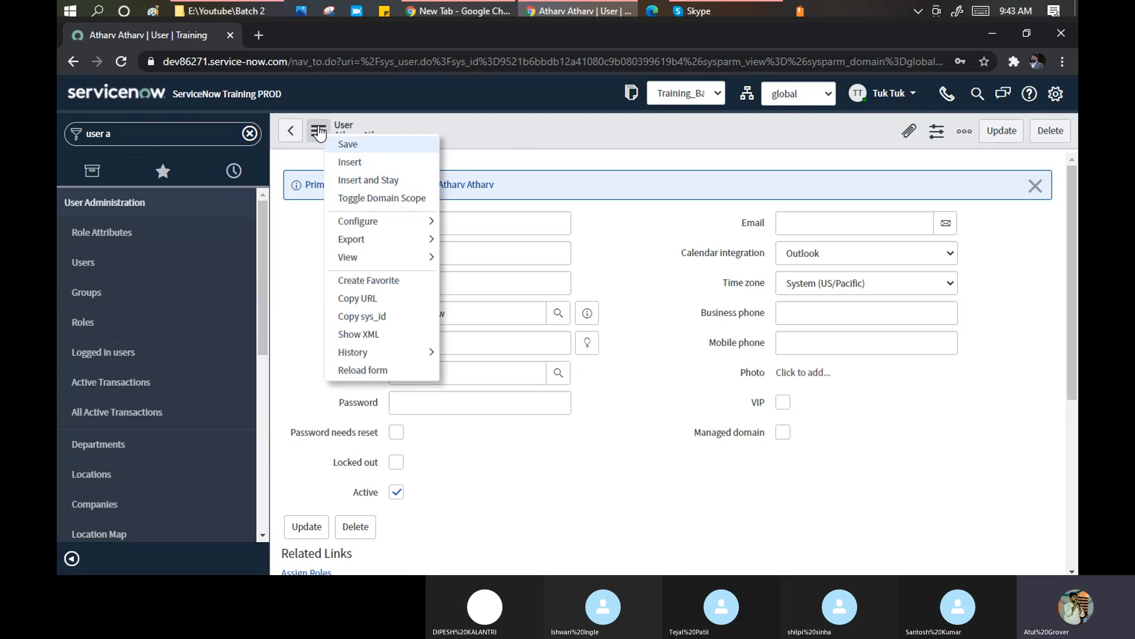
left_click(620, 259)
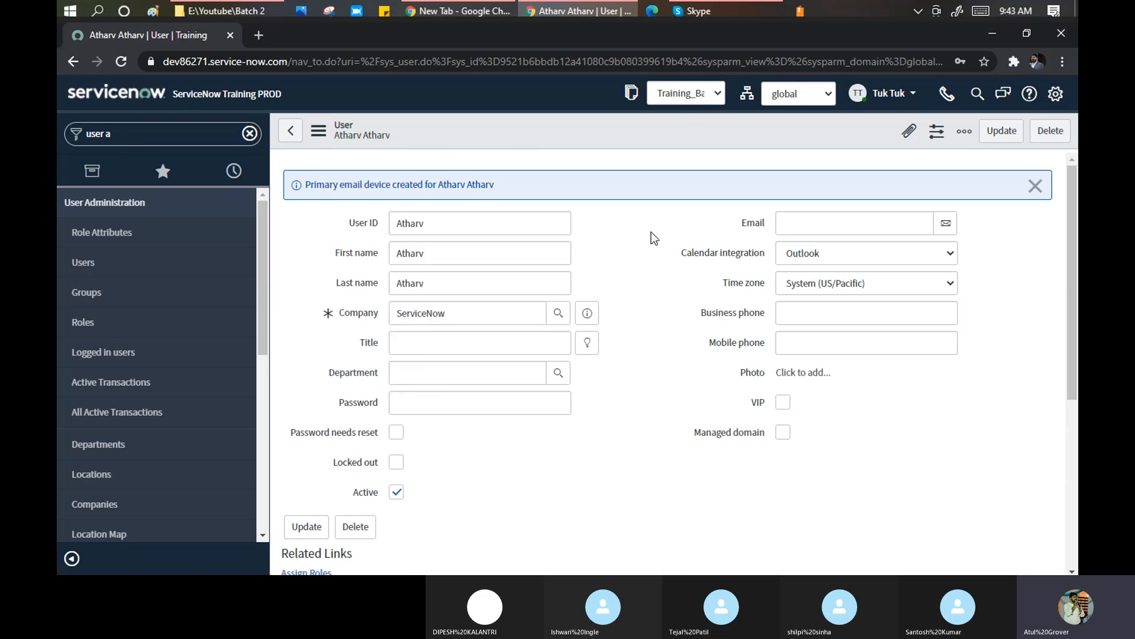
left_click(1035, 187)
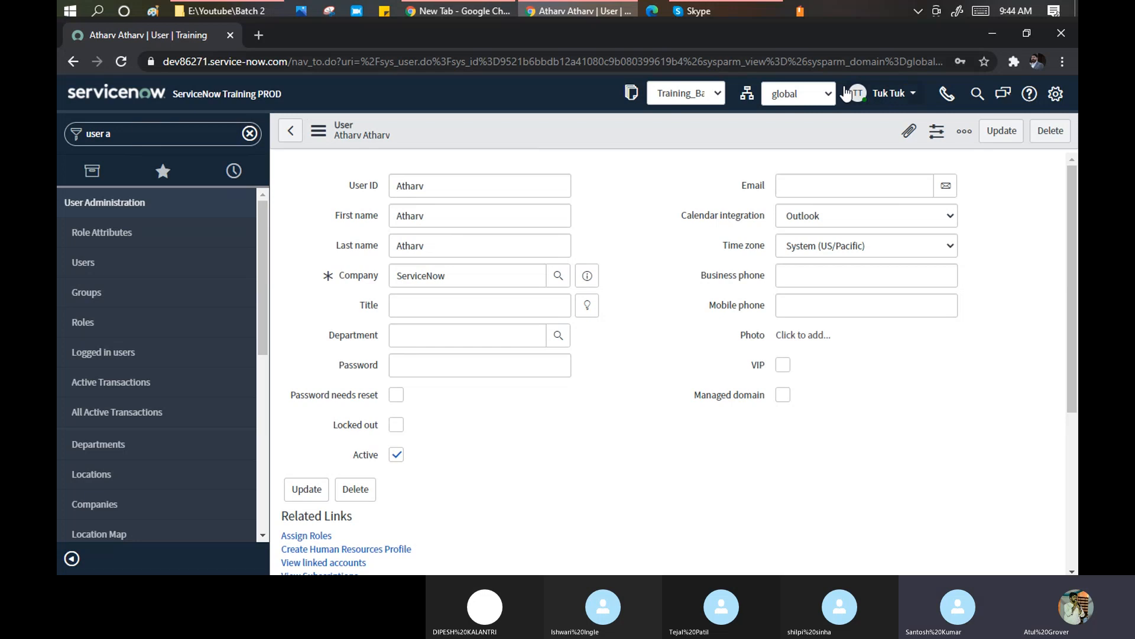
Step: Examine the export and view options of the user record and select the Default view
left_click(318, 130)
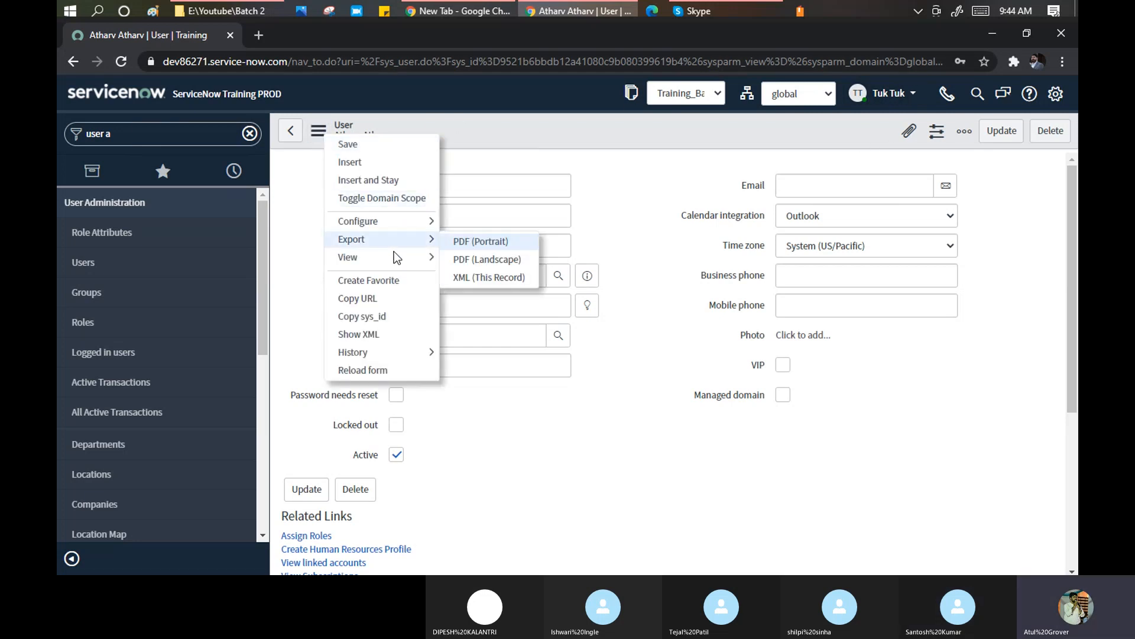
mouse_move(399, 260)
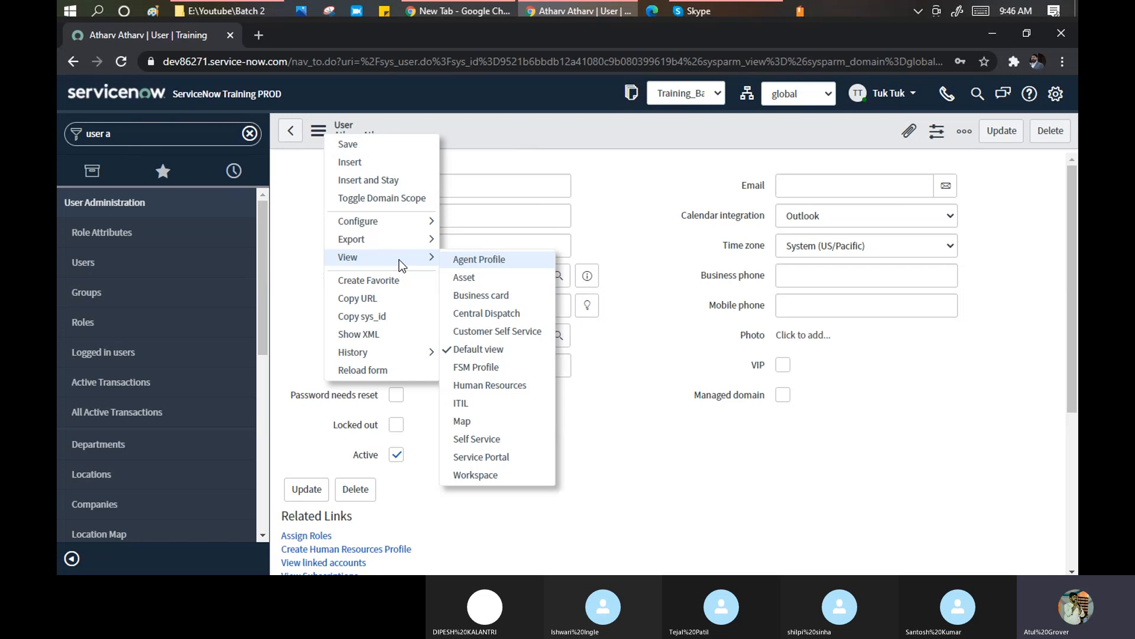
left_click(474, 349)
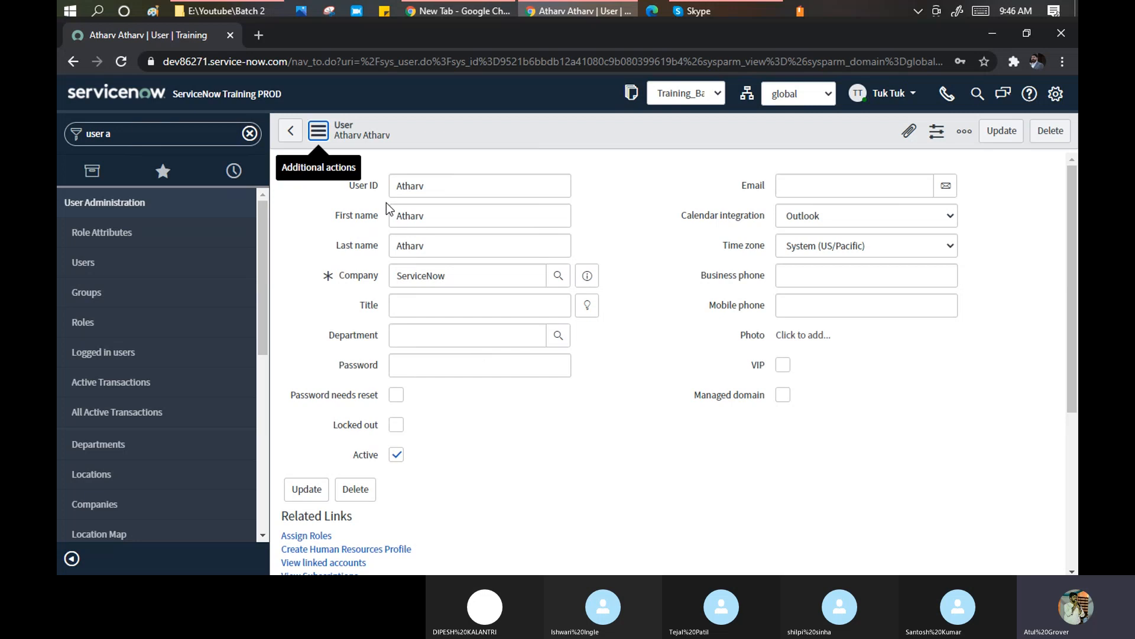
Step: Display the saved user record in the ITIL view
left_click(319, 132)
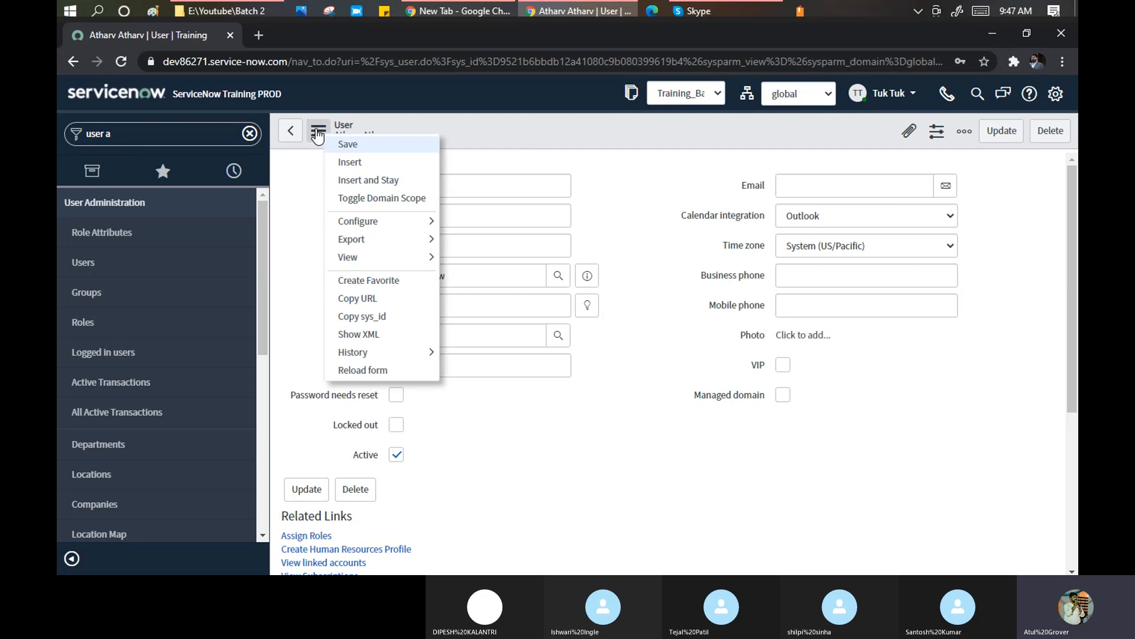
mouse_move(428, 259)
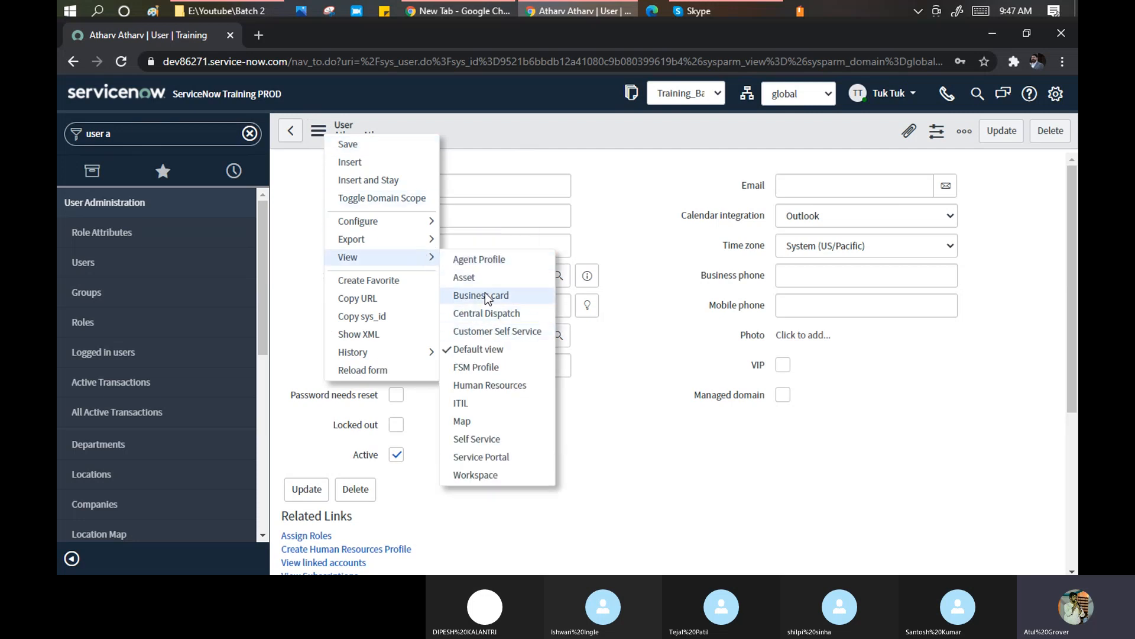
left_click(471, 405)
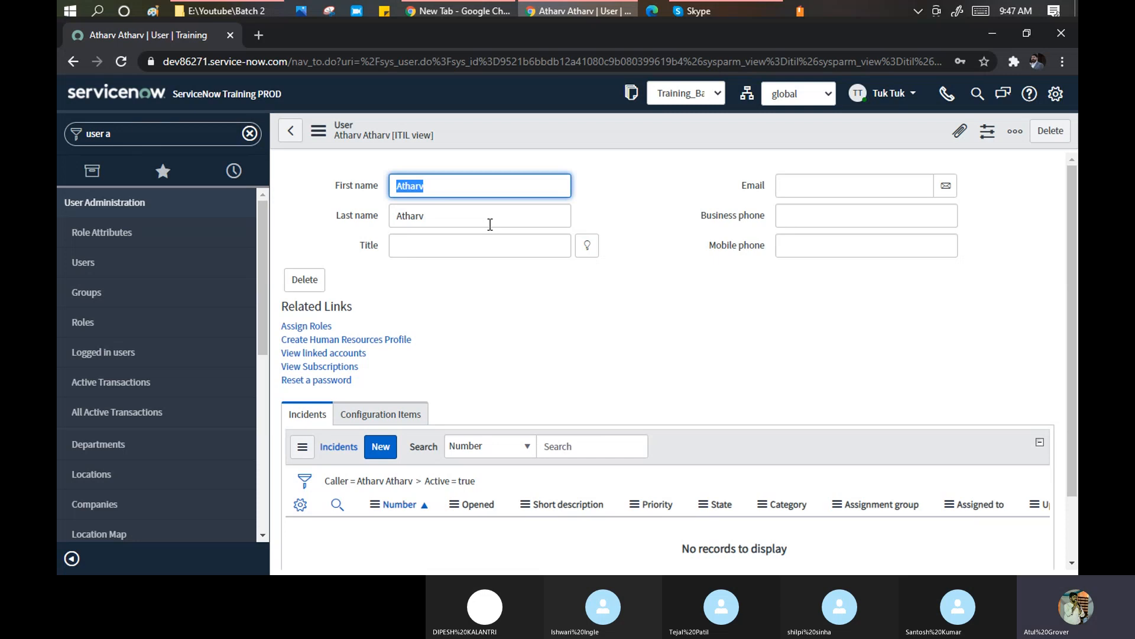
Step: Switch the user record to the Business card view
left_click(317, 134)
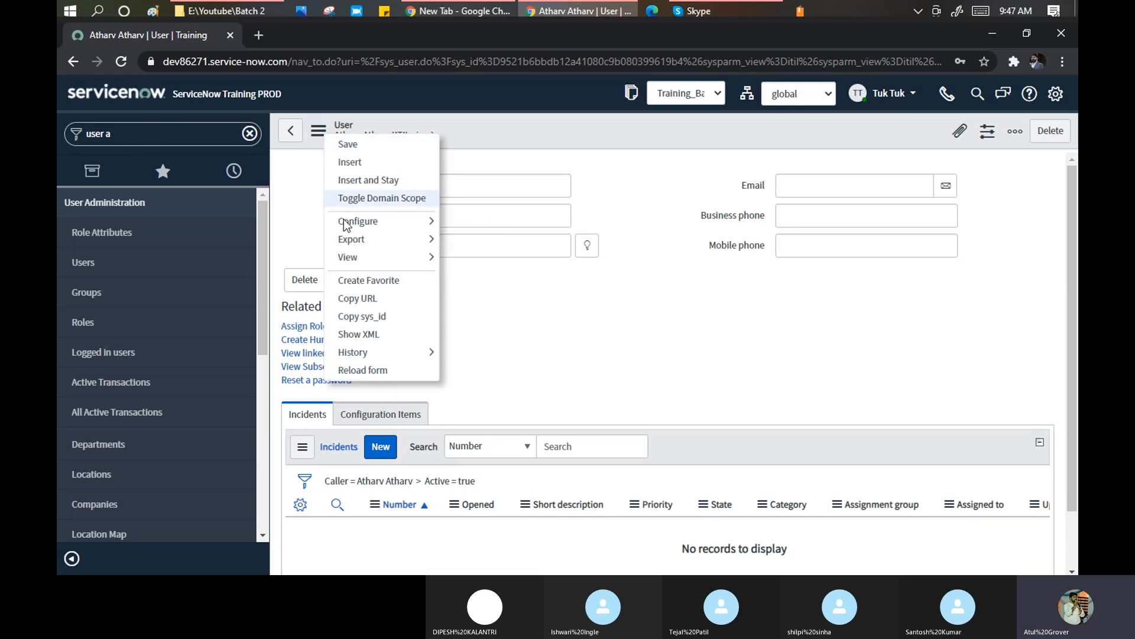
mouse_move(417, 257)
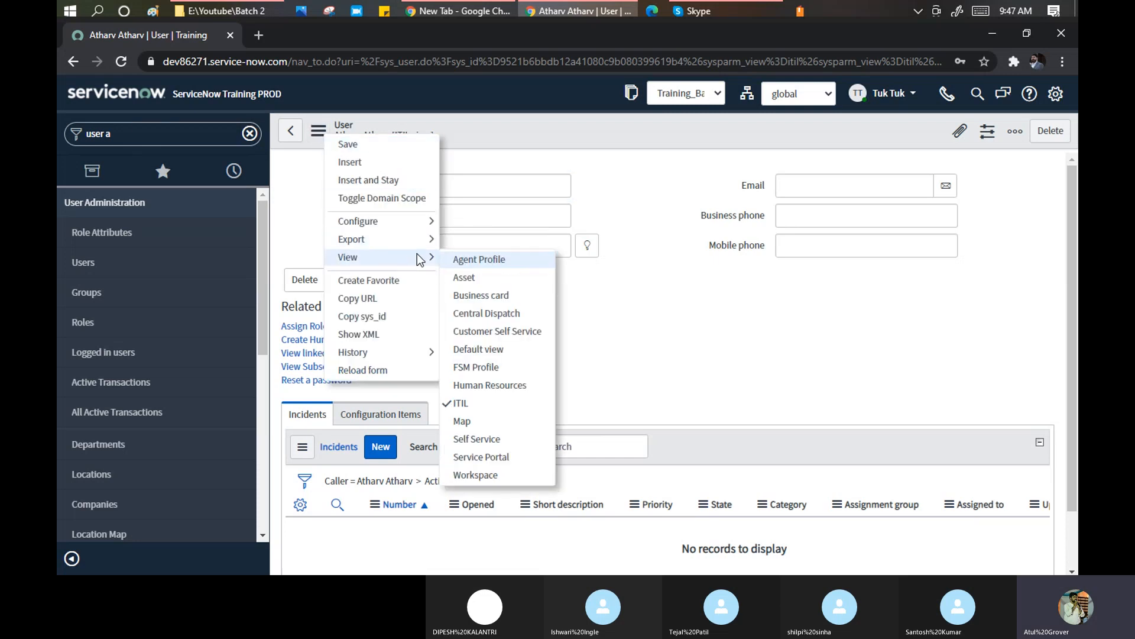
left_click(477, 294)
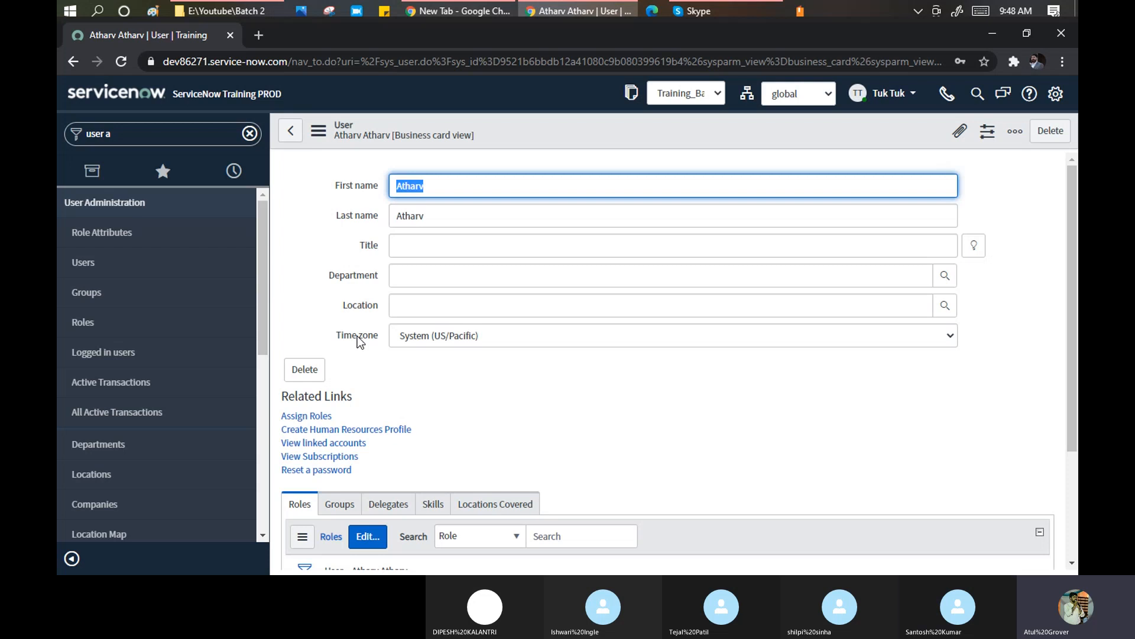
Step: Filter the navigator for "incident", show the Incident application's Open list, and open incident INC0000003
left_click(128, 133)
key("BackSpace")
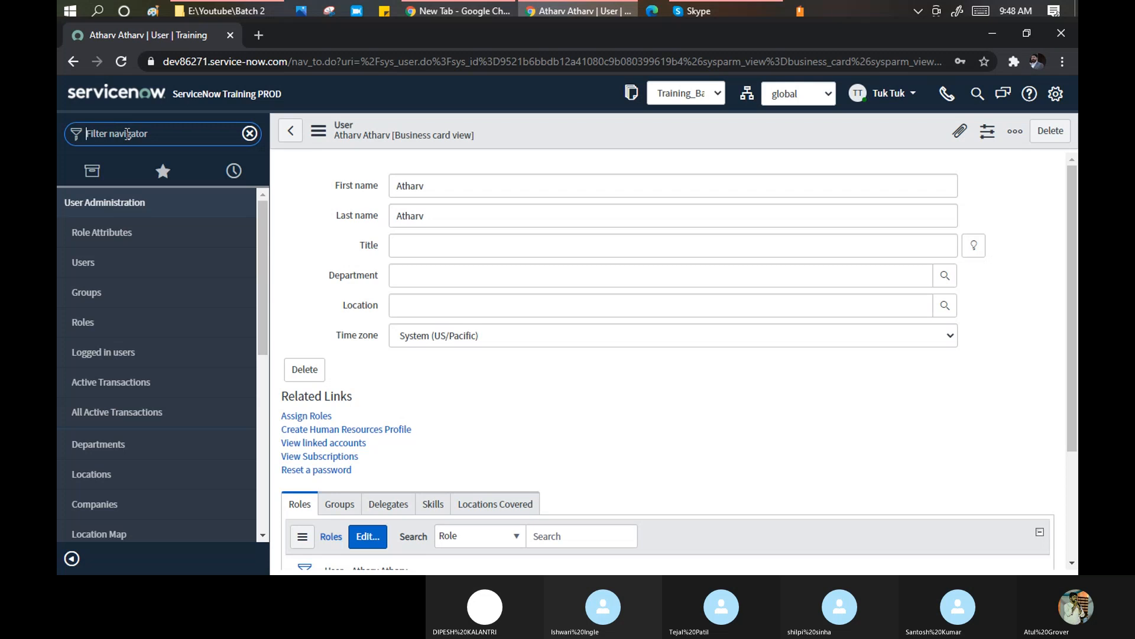
type("incident")
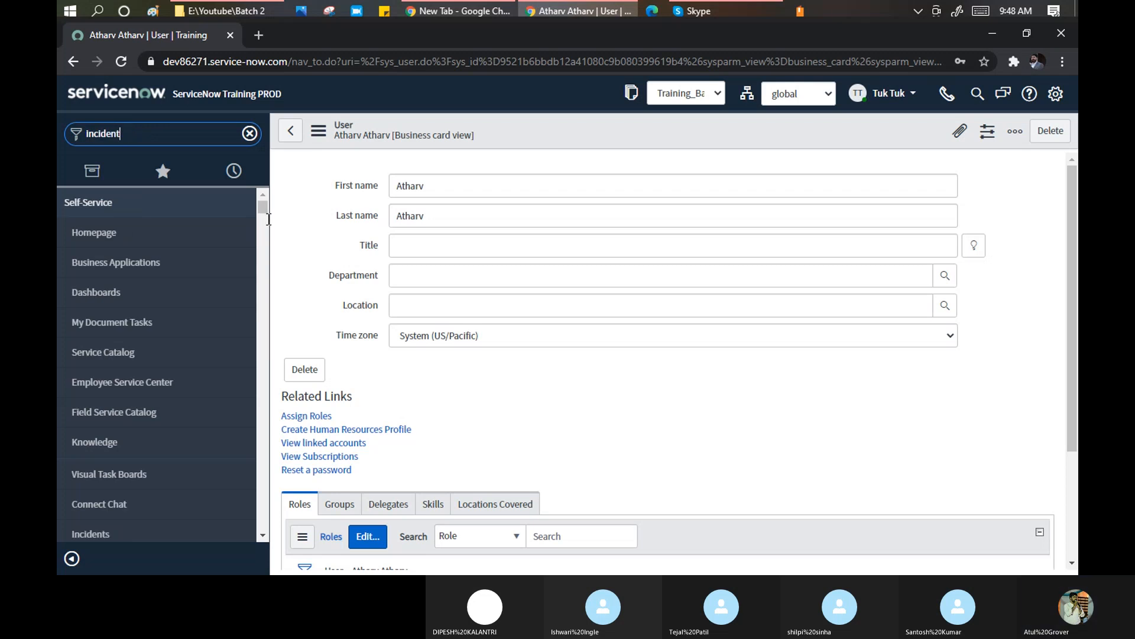
scroll(152, 323, "down", 5)
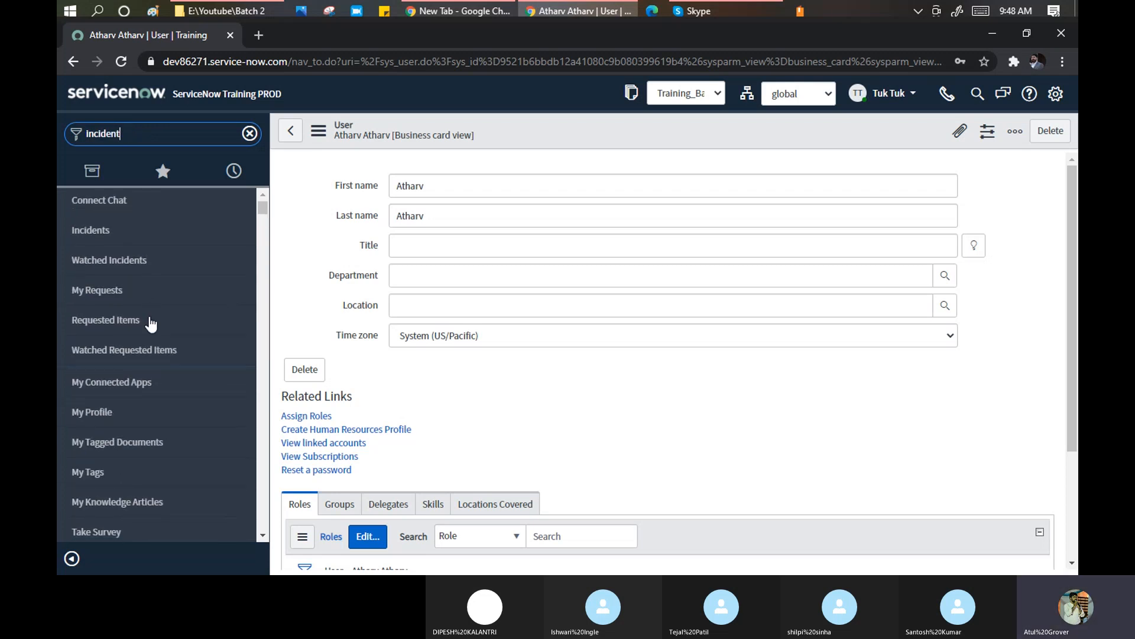
scroll(152, 324, "down", 10)
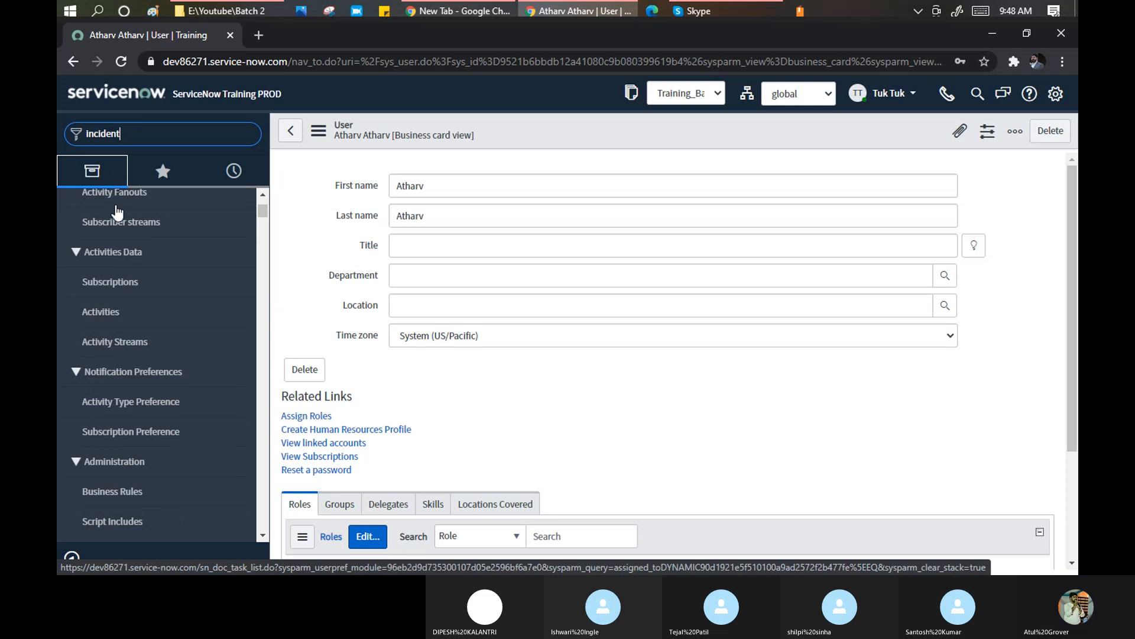
scroll(224, 239, "up", 5)
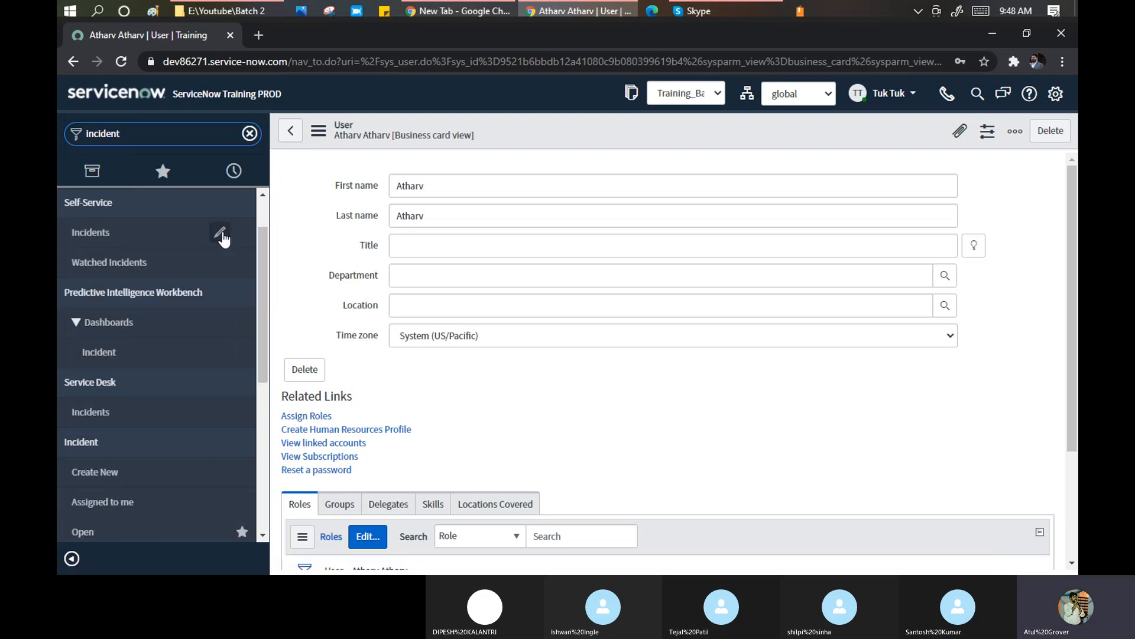
scroll(222, 239, "down", 4)
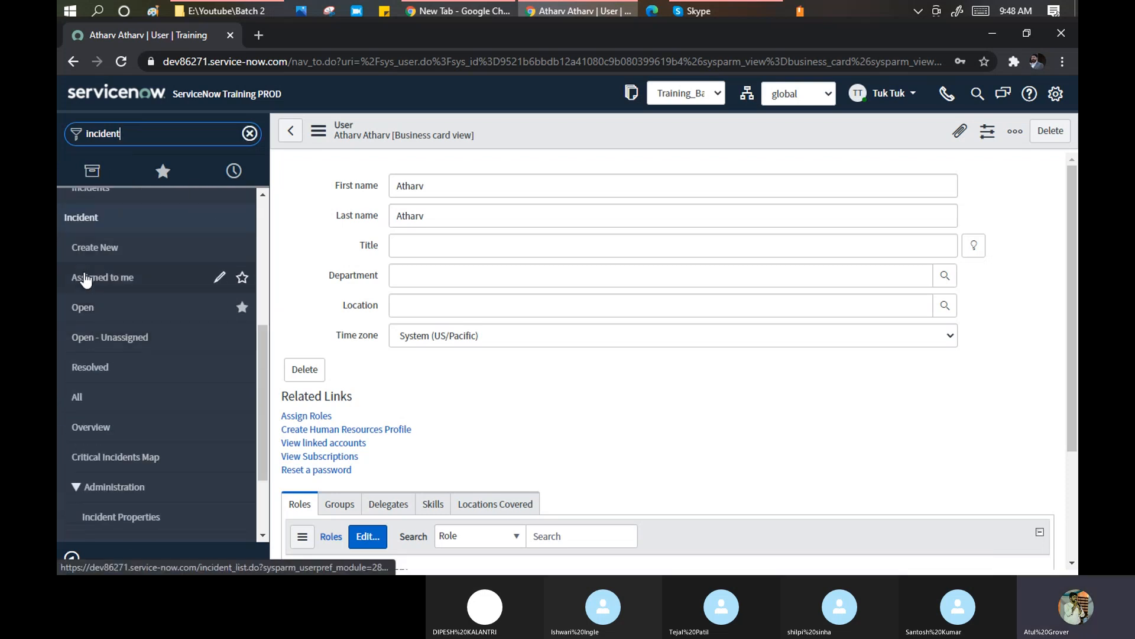
left_click(87, 305)
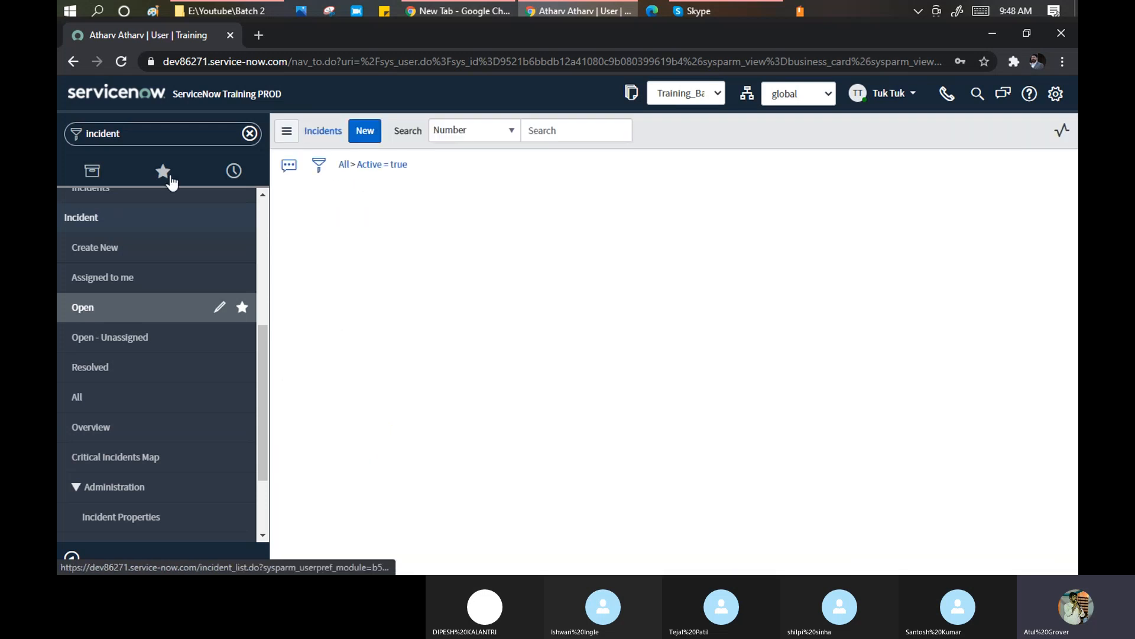
left_click(372, 273)
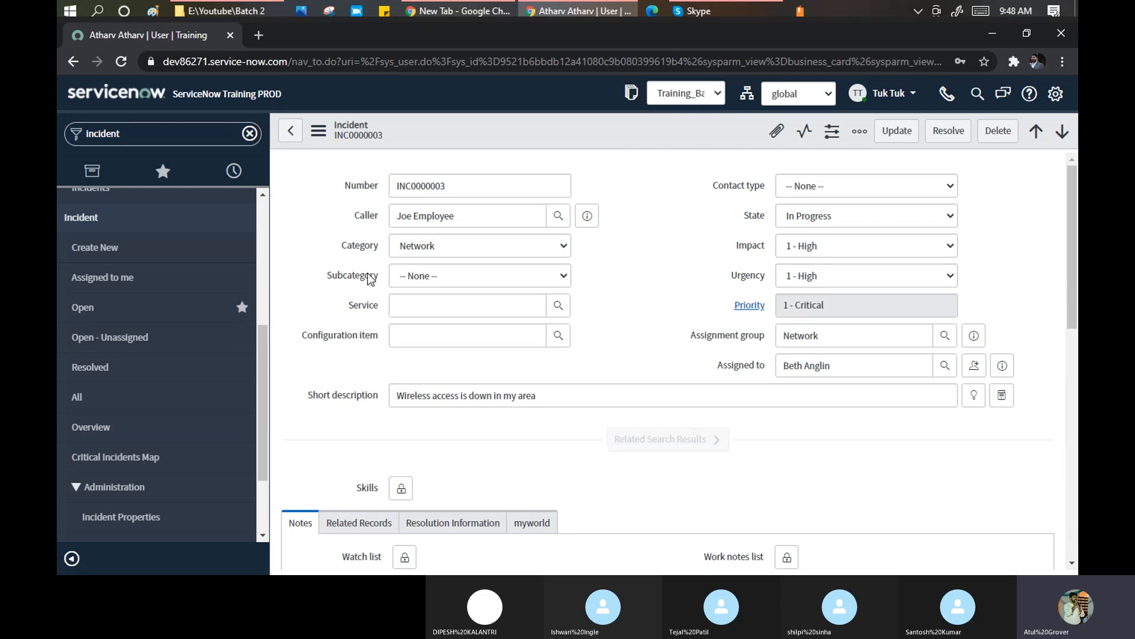
Step: Switch incident INC0000003 to the Password view
left_click(317, 135)
mouse_move(444, 456)
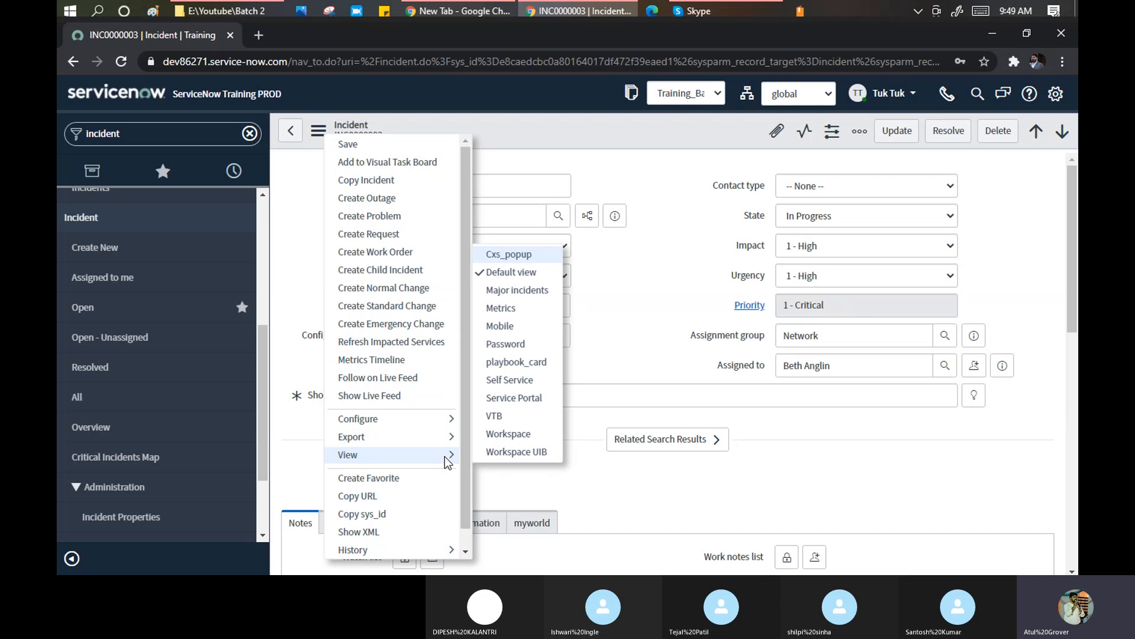
left_click(489, 418)
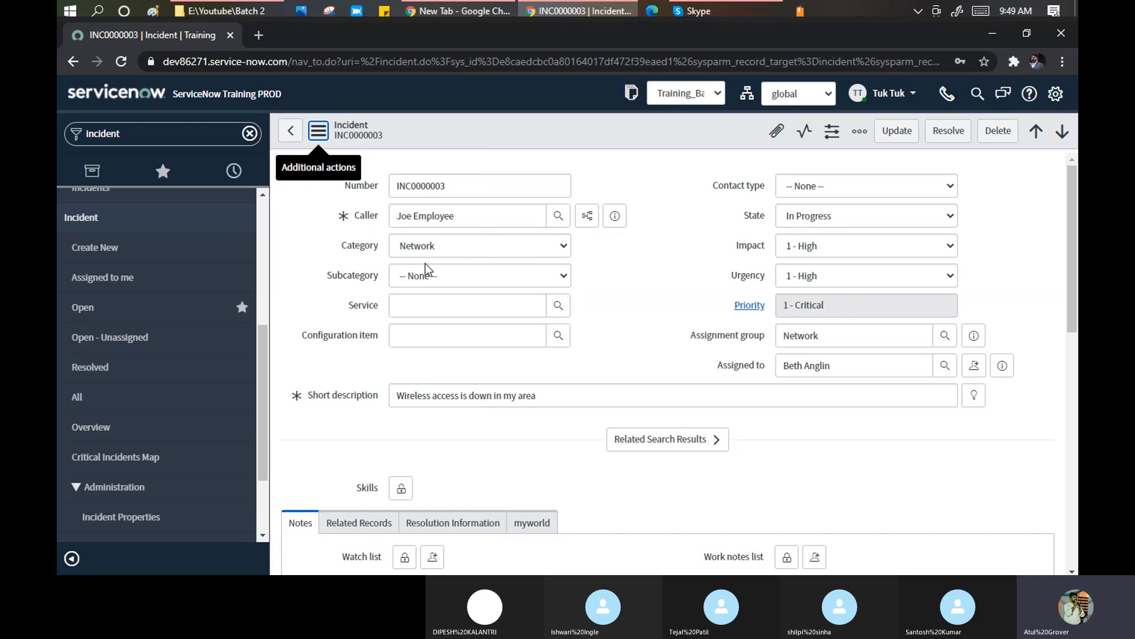
left_click(318, 131)
mouse_move(446, 456)
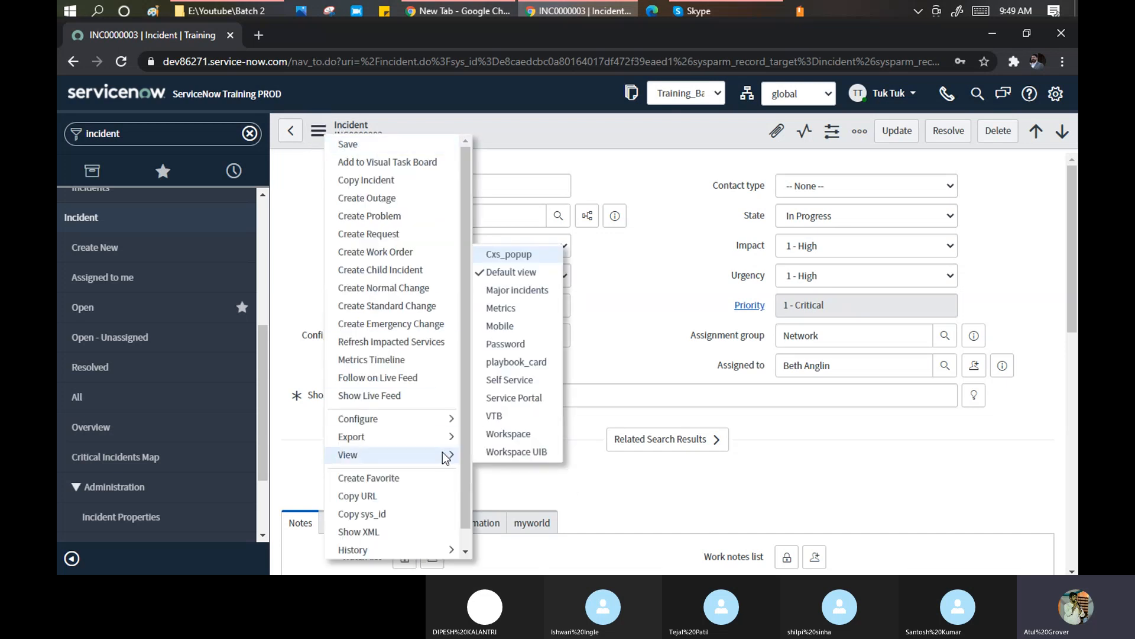
left_click(516, 343)
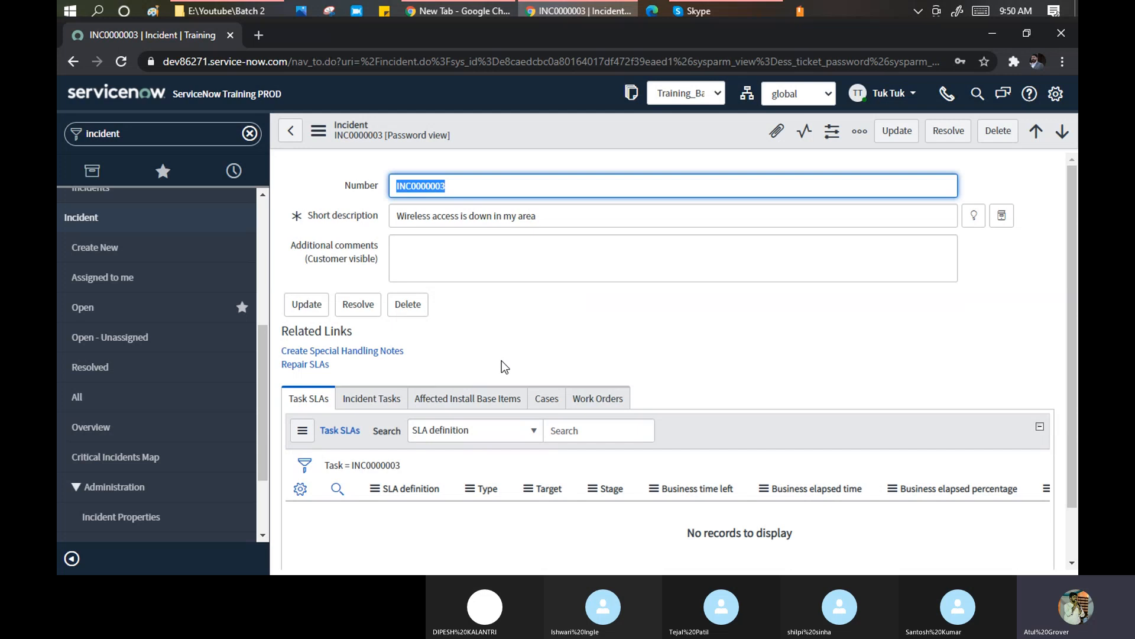
Step: Review the additional actions and views offered on the incident without choosing one, and switch to Skype
left_click(318, 130)
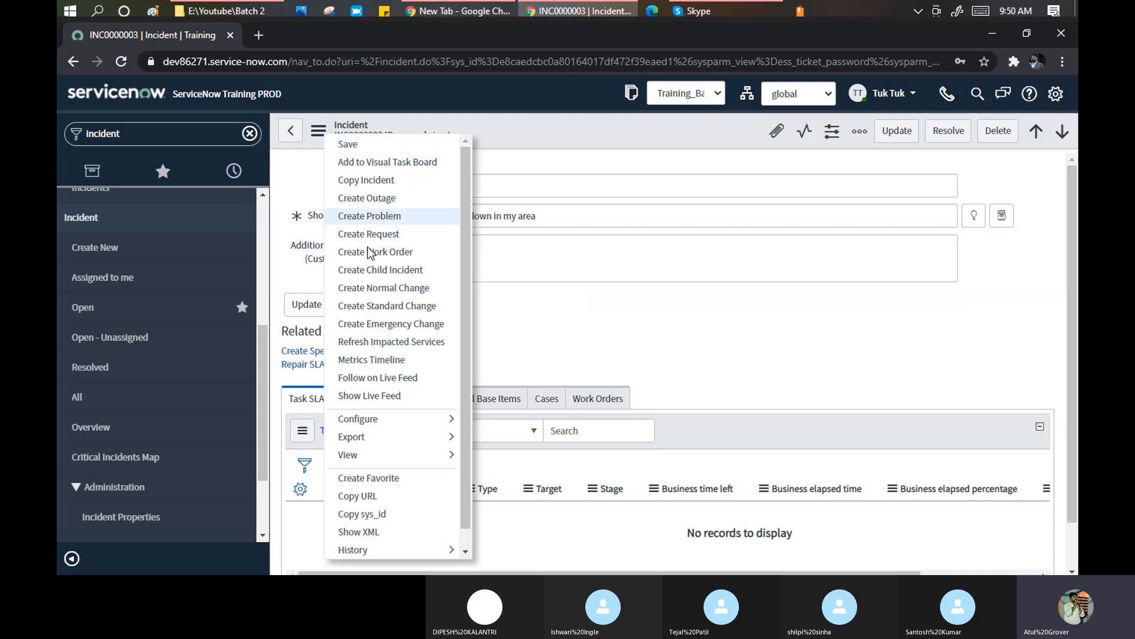
mouse_move(451, 456)
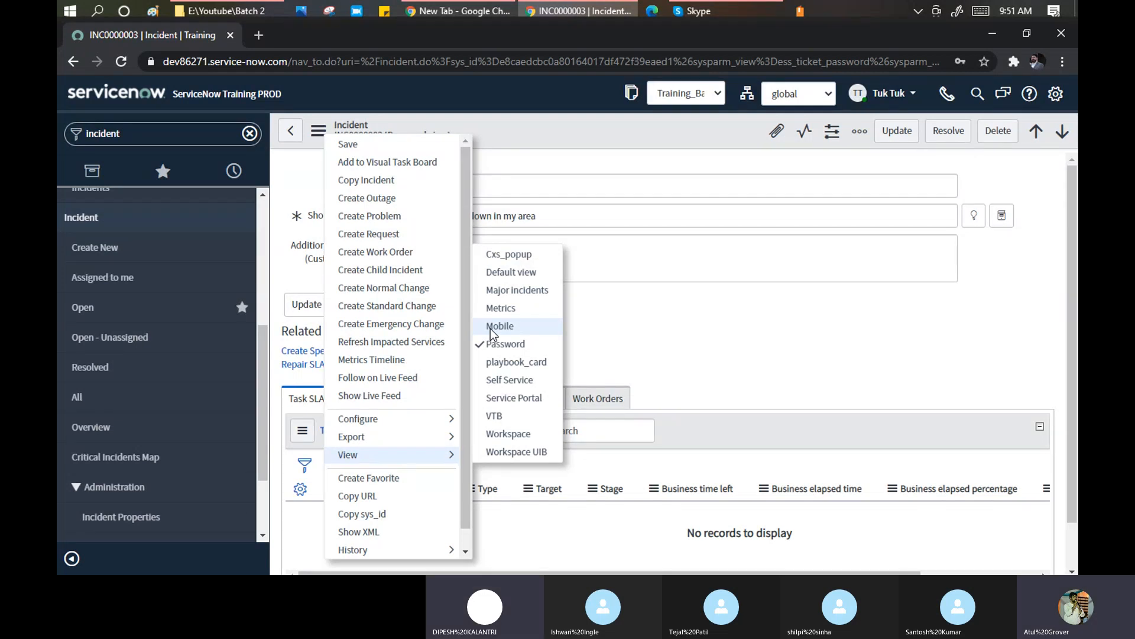
left_click(318, 130)
left_click(316, 133)
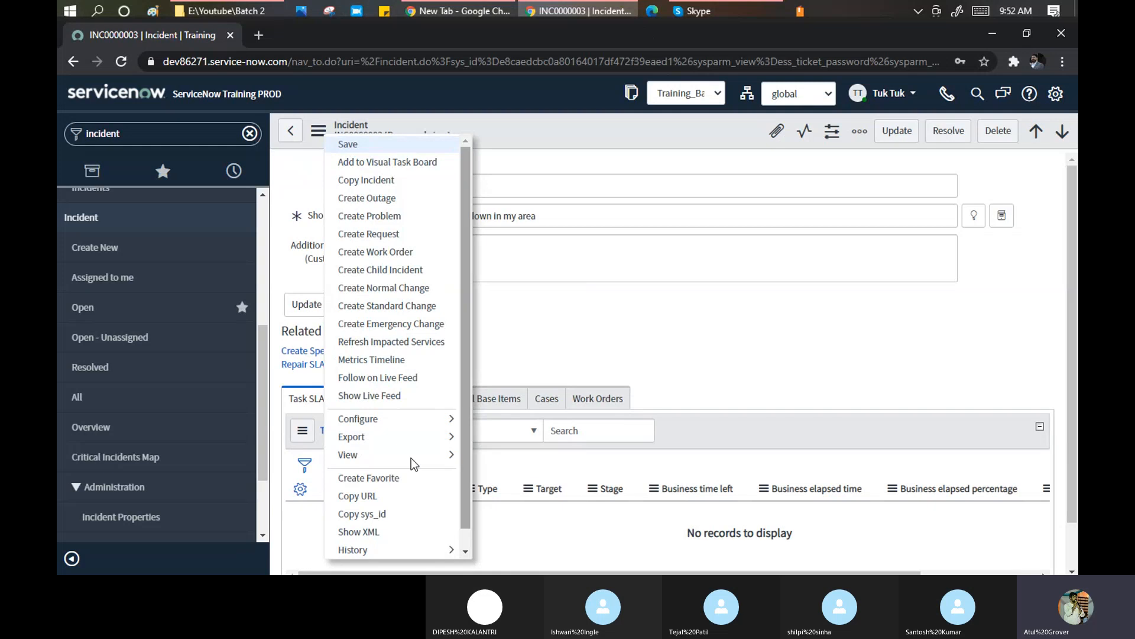
mouse_move(449, 457)
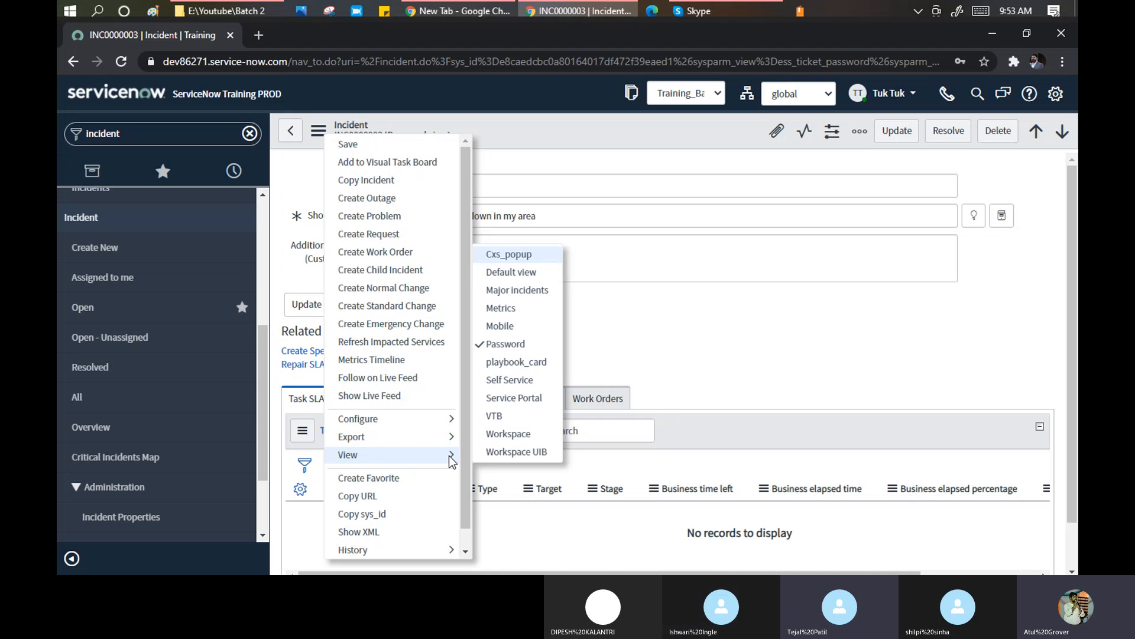
left_click(572, 480)
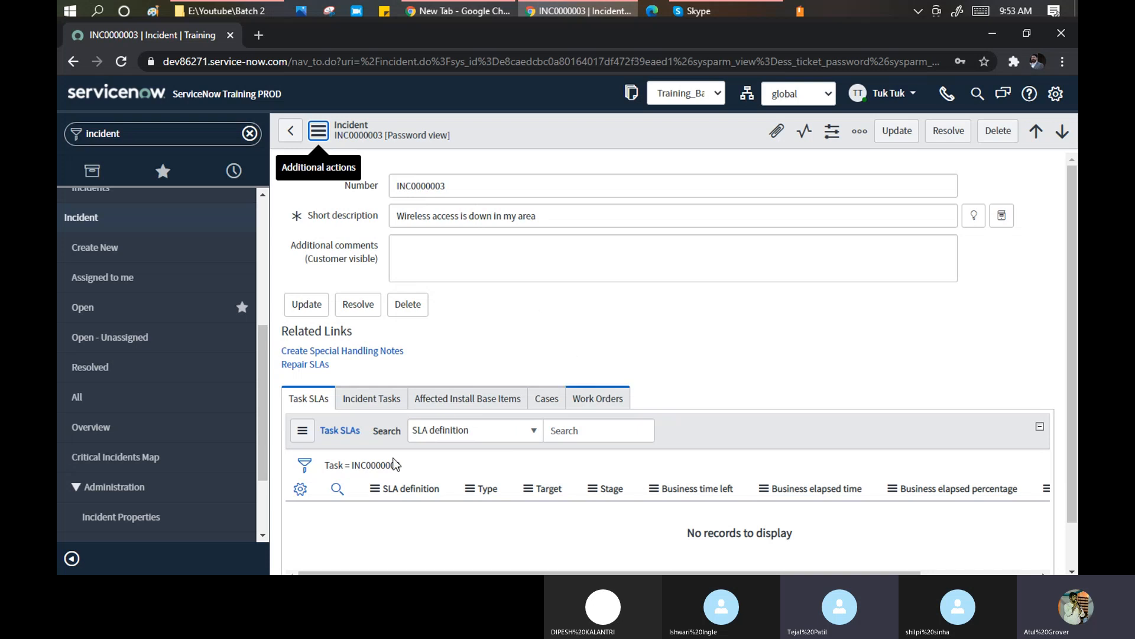
left_click(713, 9)
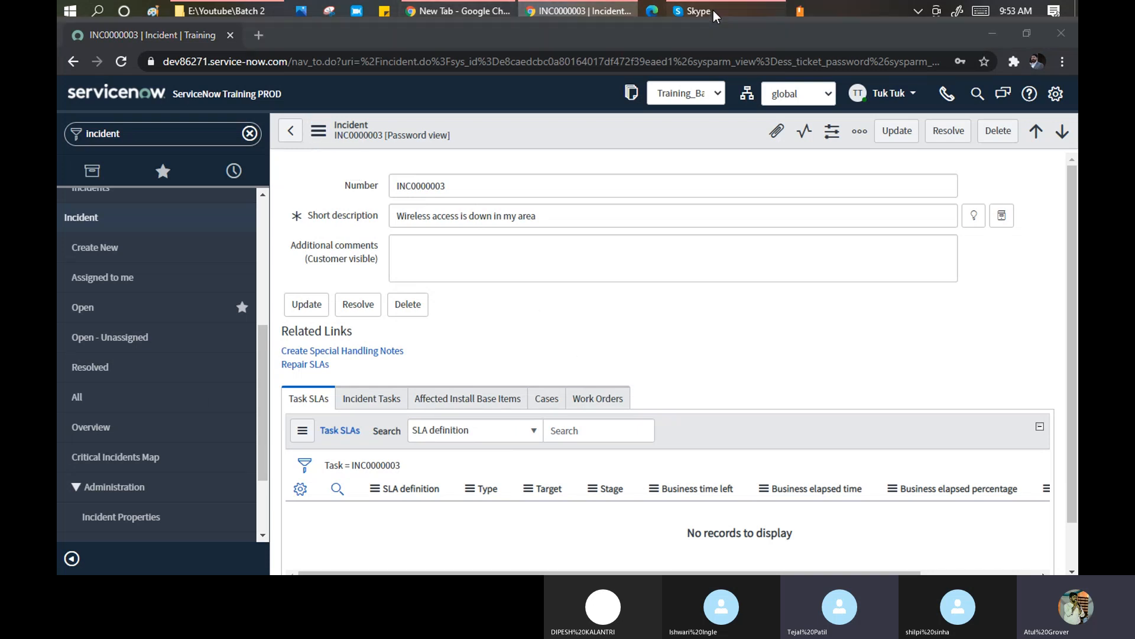